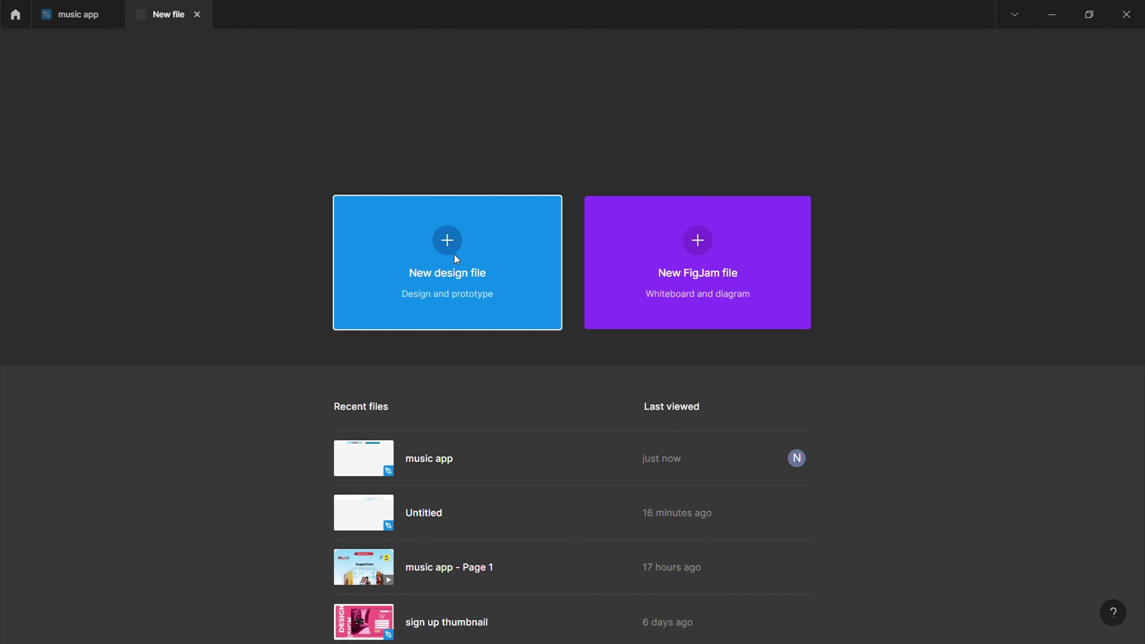
# Step: Create a new Untitled design file in Drafts from the Figma home screen
pyautogui.click(455, 254)
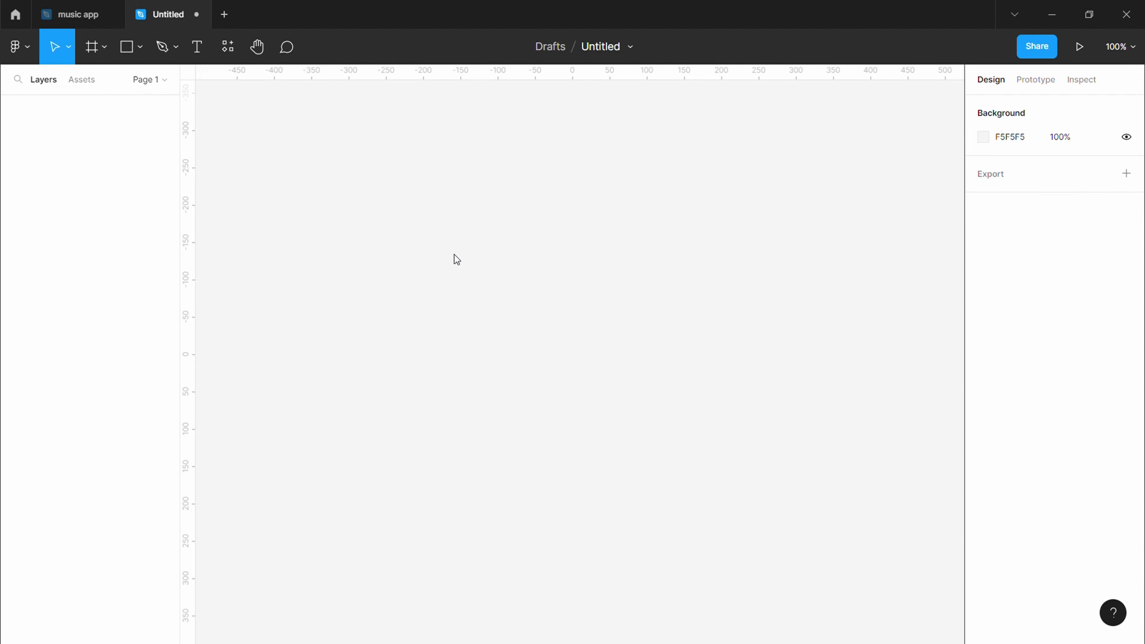
# Step: Create an iPhone 14 frame resized to 390×800 with corner radius 10
pyautogui.click(92, 46)
pyautogui.click(987, 131)
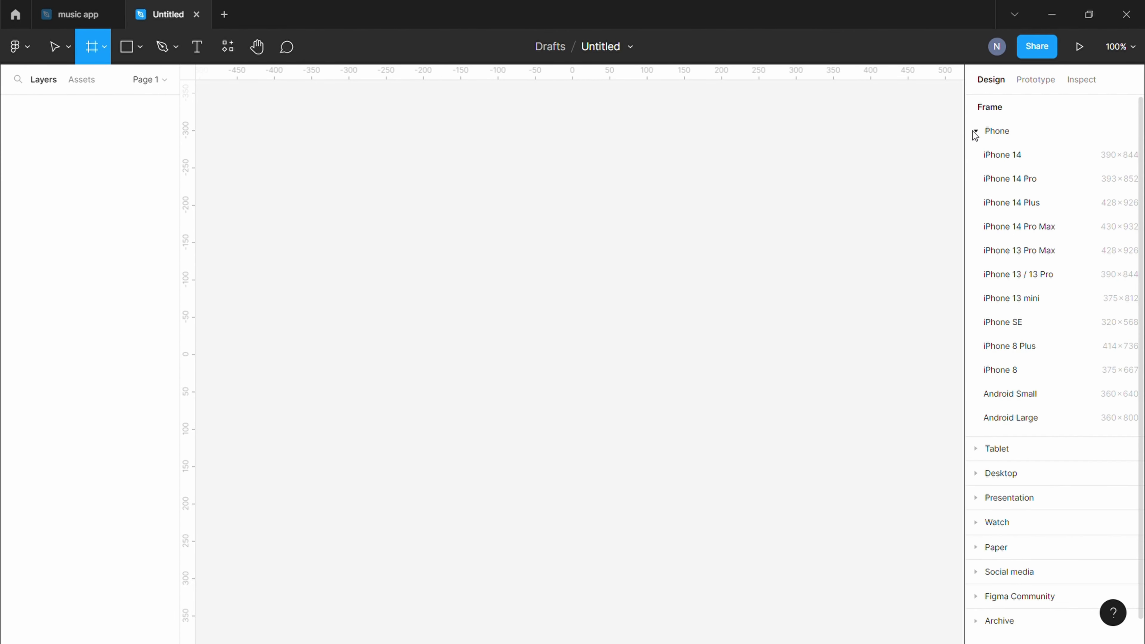
pyautogui.click(1046, 160)
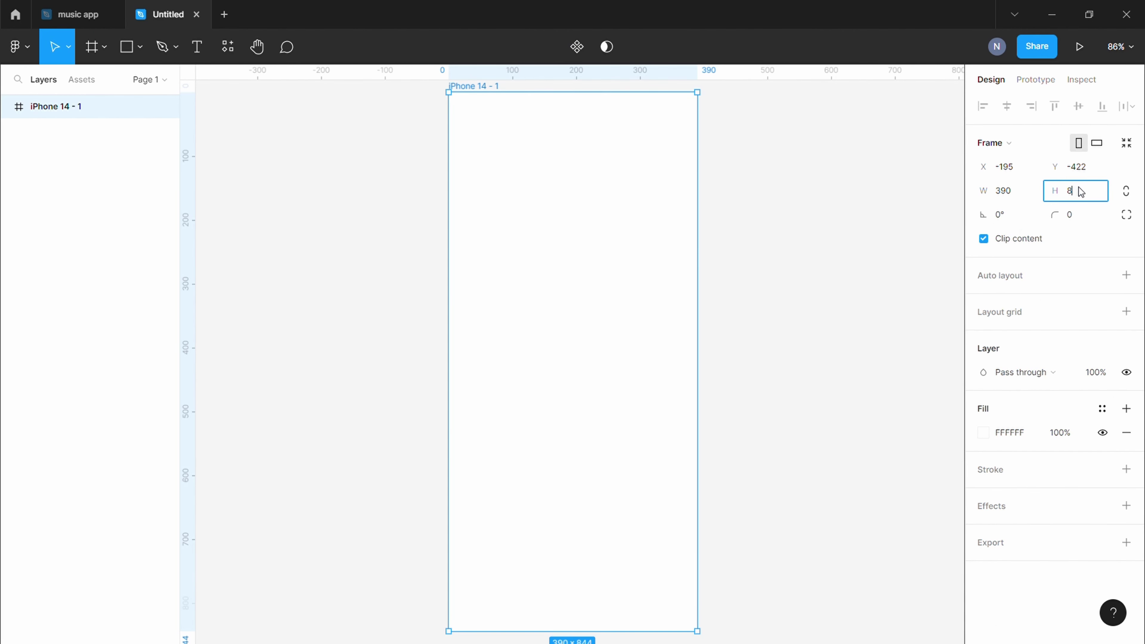
pyautogui.write('00')
pyautogui.press('Return')
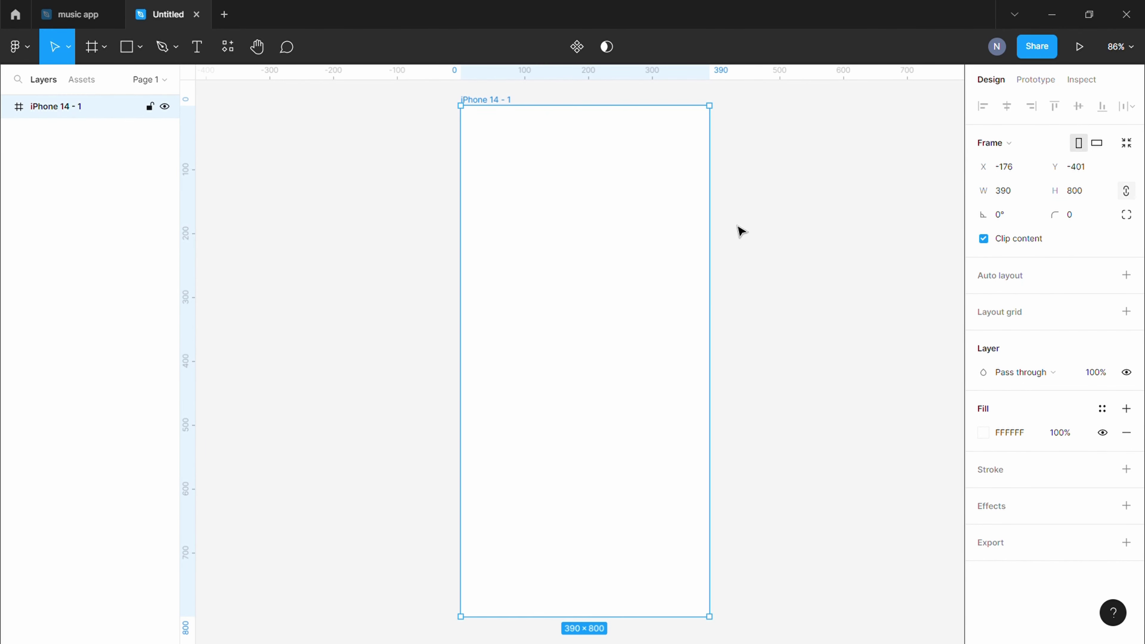
pyautogui.write('10')
pyautogui.press('Return')
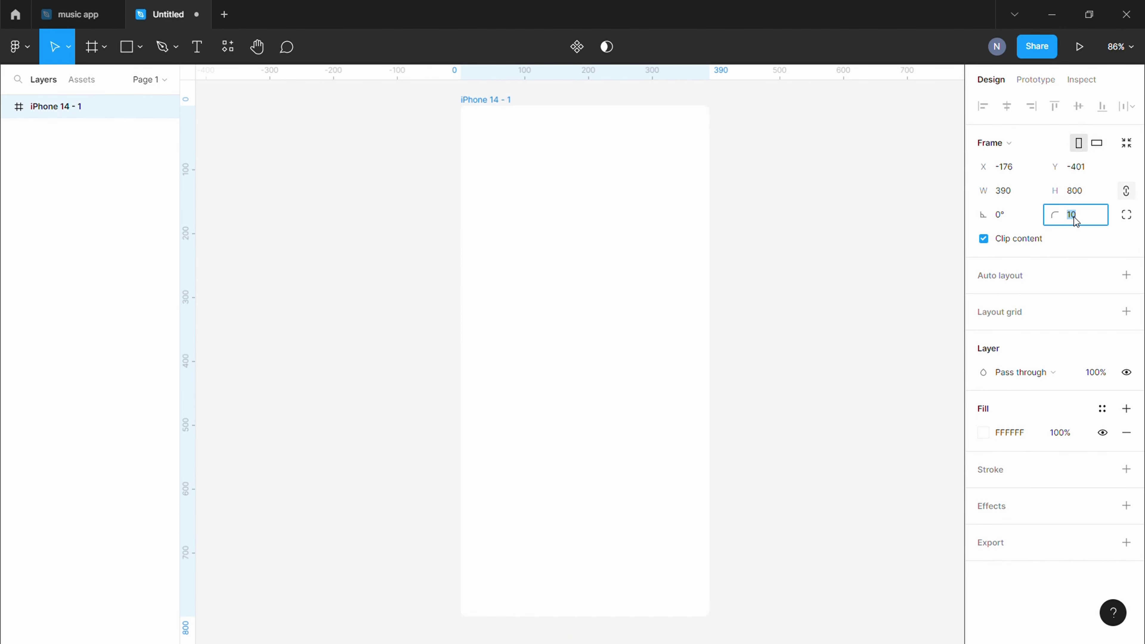
pyautogui.click(861, 240)
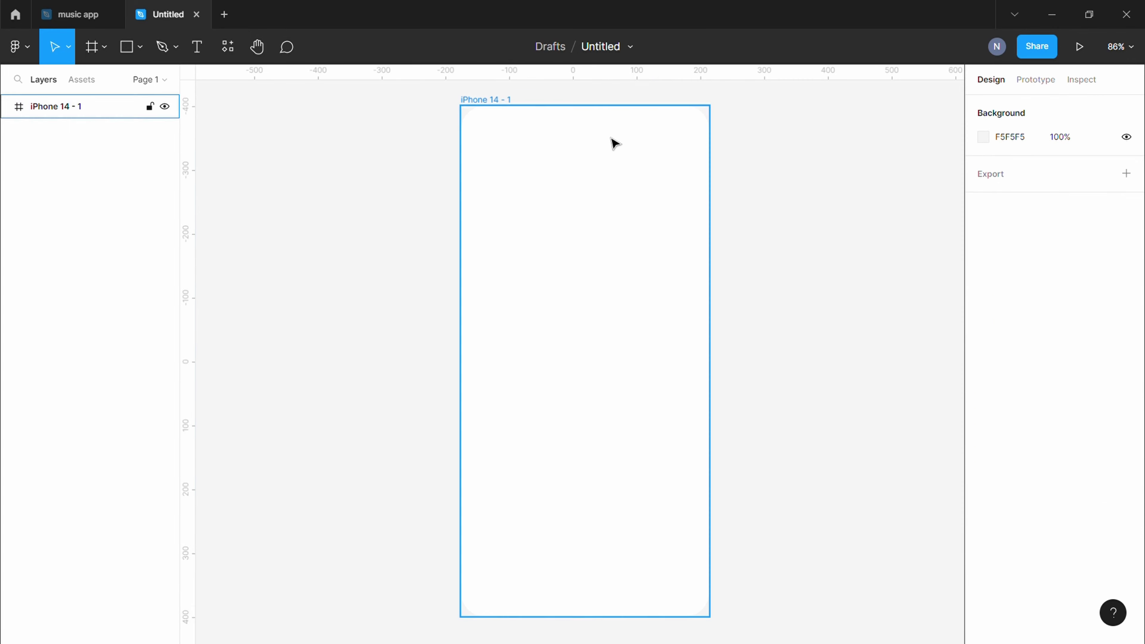
pyautogui.scroll(5, 612, 181)
# Step: Give the frame a single-column layout grid with a 26 margin
pyautogui.click(164, 108)
pyautogui.click(1126, 311)
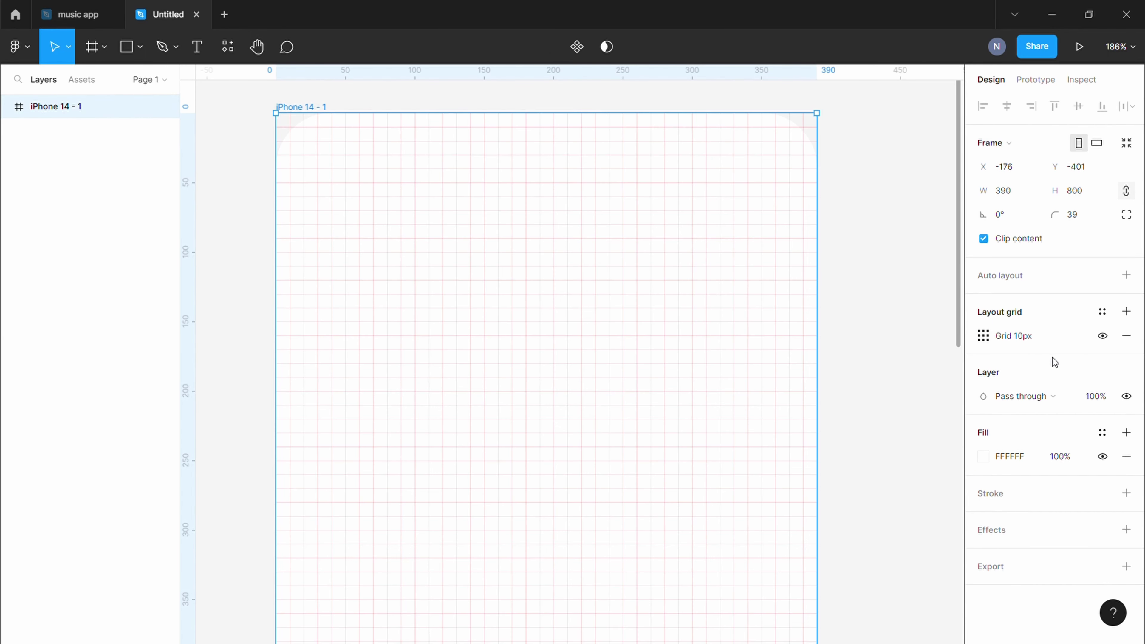
pyautogui.click(983, 335)
pyautogui.click(811, 338)
pyautogui.click(824, 397)
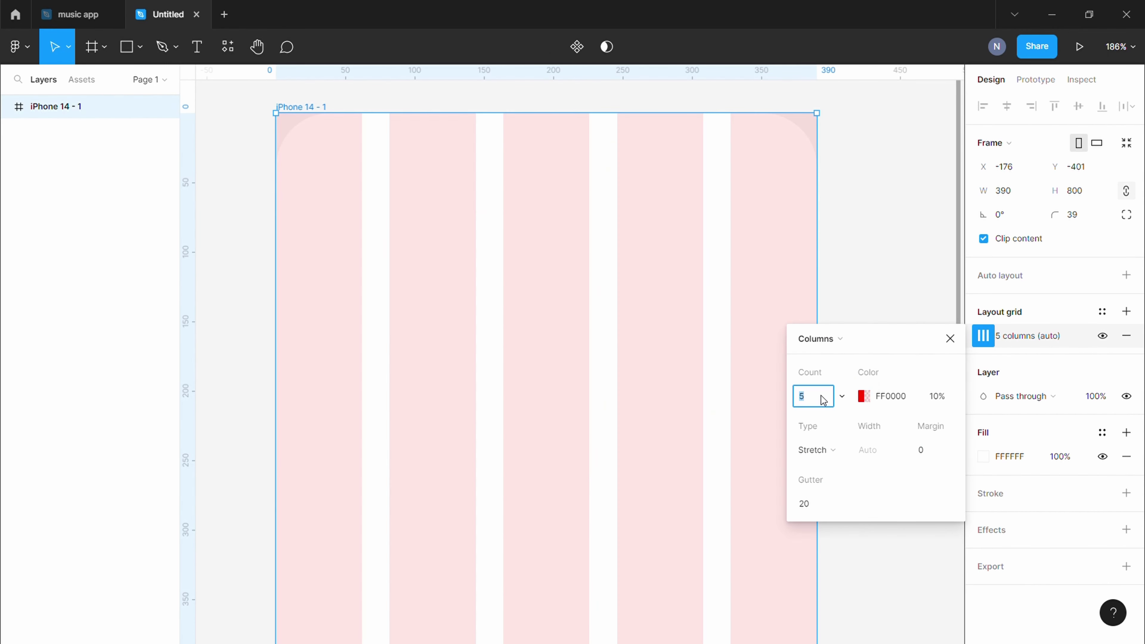
pyautogui.write('1')
pyautogui.press('Return')
pyautogui.write('26')
pyautogui.press('Return')
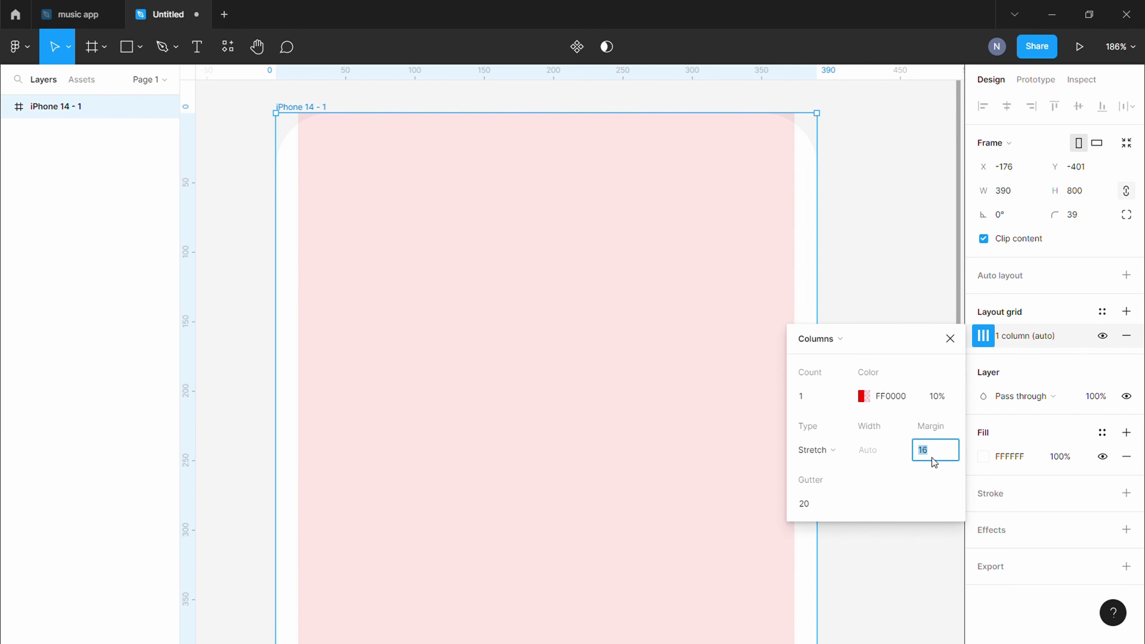
pyautogui.press('Escape')
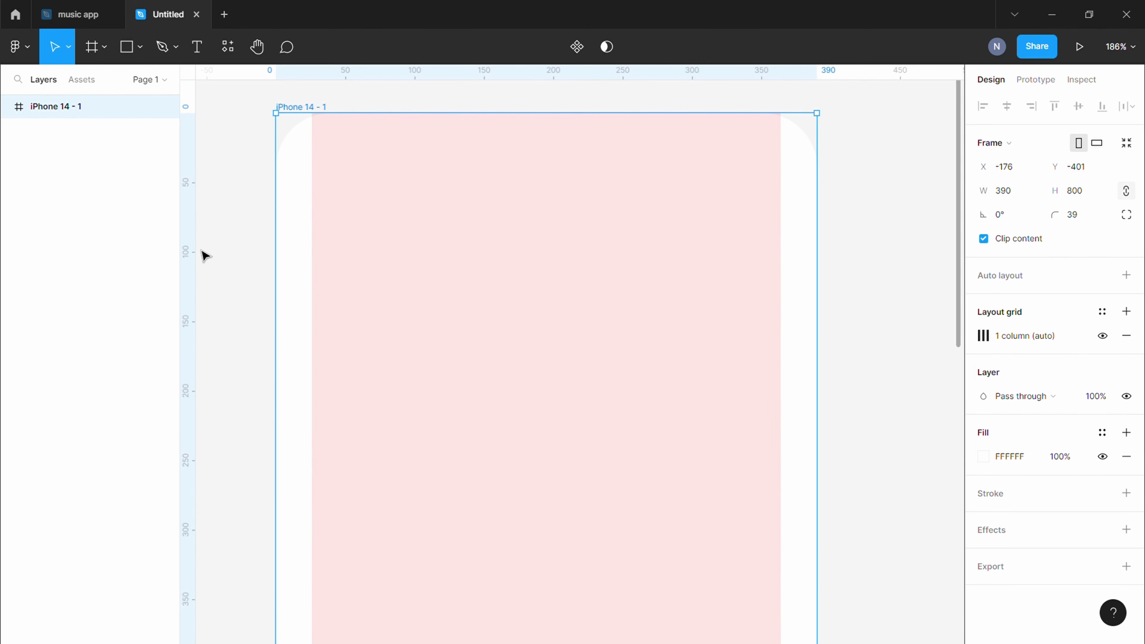
# Step: Add a vertical ruler guide at the column's edge, then hide the layout grid
pyautogui.moveTo(188, 256)
pyautogui.mouseDown()
pyautogui.moveTo(322, 257)
pyautogui.moveTo(332, 273)
pyautogui.moveTo(912, 294)
pyautogui.mouseUp()
pyautogui.scroll(3, 309, 261)
pyautogui.scroll(2, 942, 283)
pyautogui.scroll(-2, 677, 314)
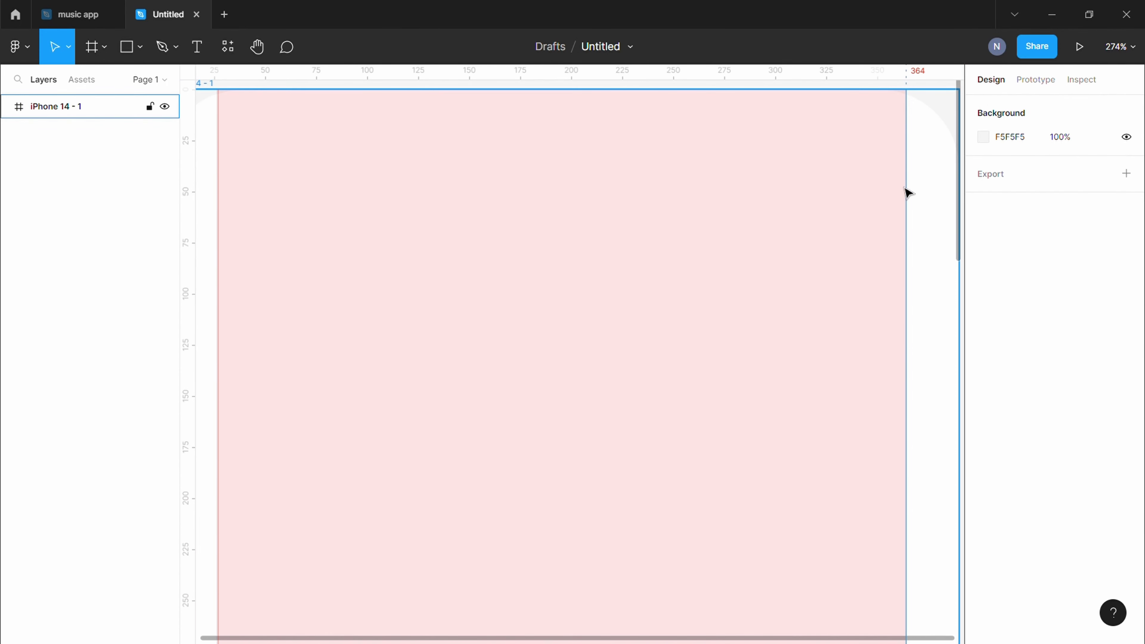
pyautogui.click(93, 109)
pyautogui.click(1103, 336)
pyautogui.scroll(-2, 747, 253)
pyautogui.scroll(1, 748, 254)
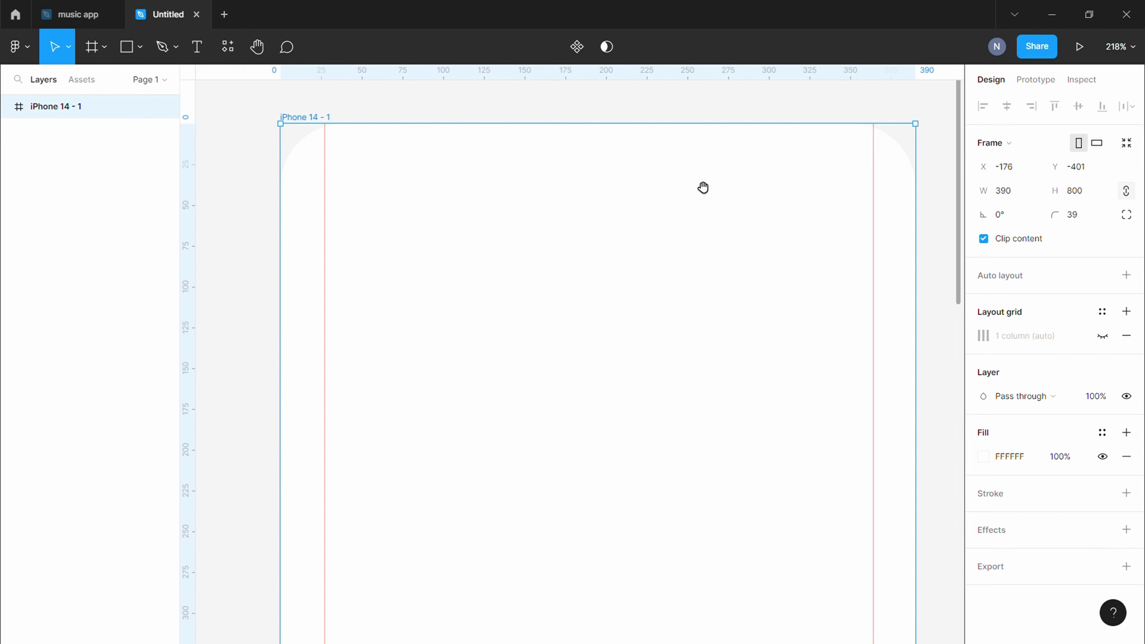
pyautogui.hscroll(-1, 703, 186)
# Step: Add the title 'Muzik' at the frame's top left in Ubuntu, size 28
pyautogui.click(303, 186)
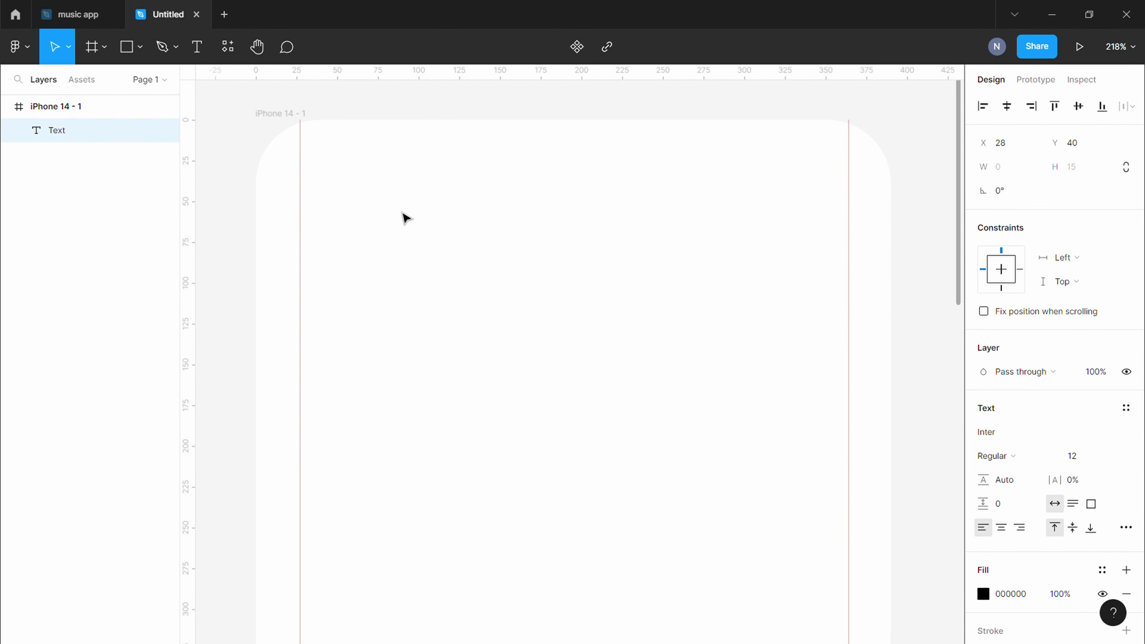
pyautogui.write('Muzik')
pyautogui.press('Escape')
pyautogui.press('Return')
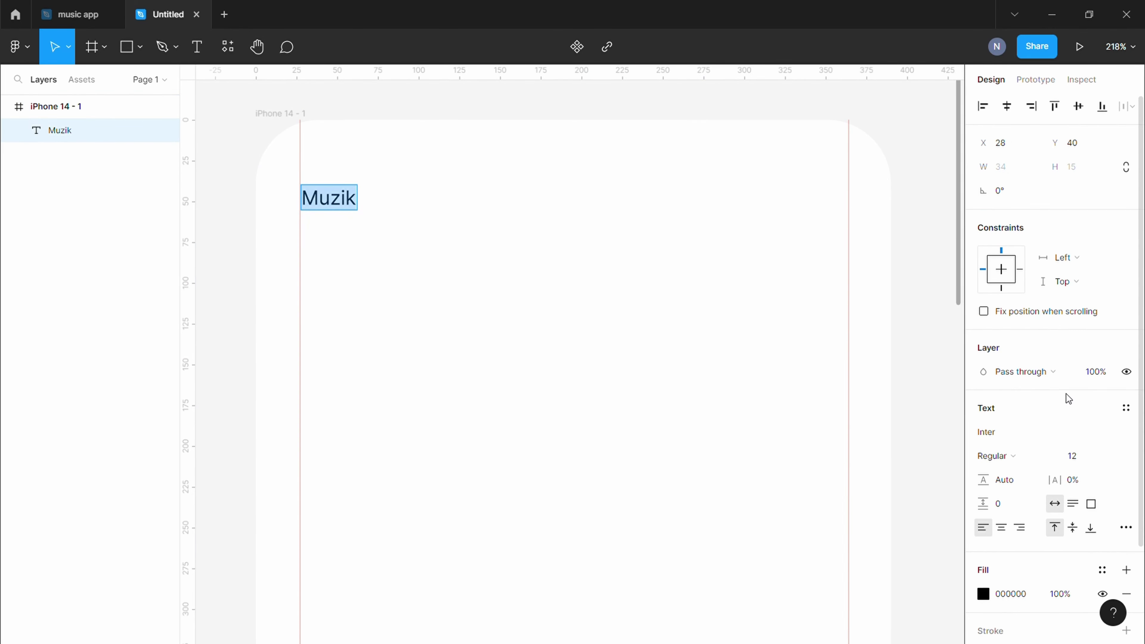
pyautogui.write('Ubuntu')
pyautogui.press('Return')
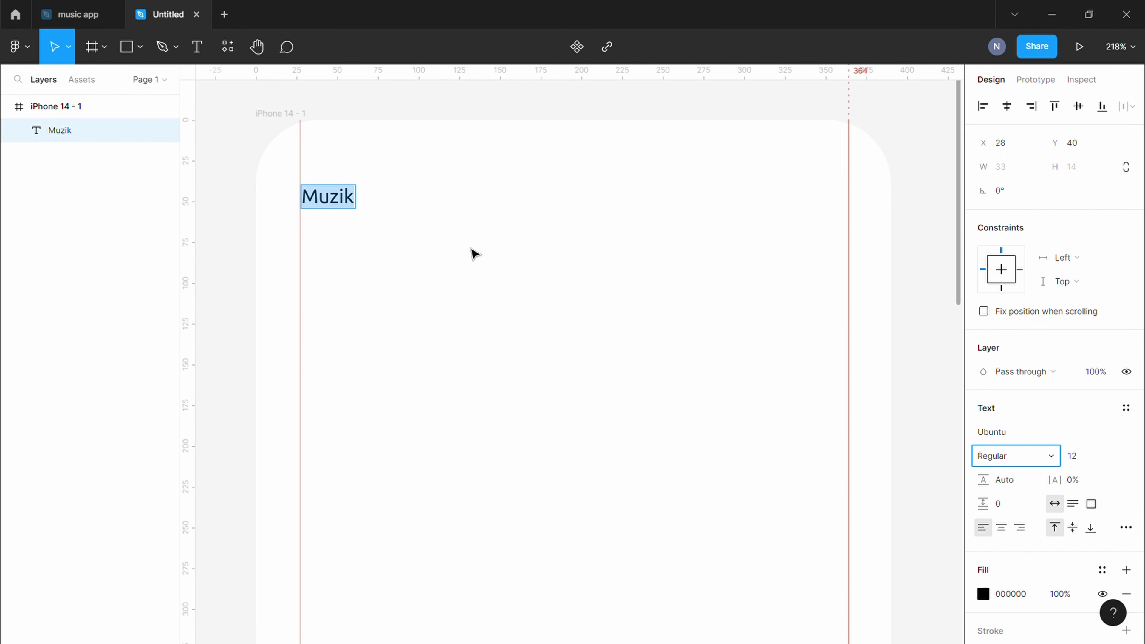
pyautogui.press('Escape')
pyautogui.press('Return')
pyautogui.click(1099, 458)
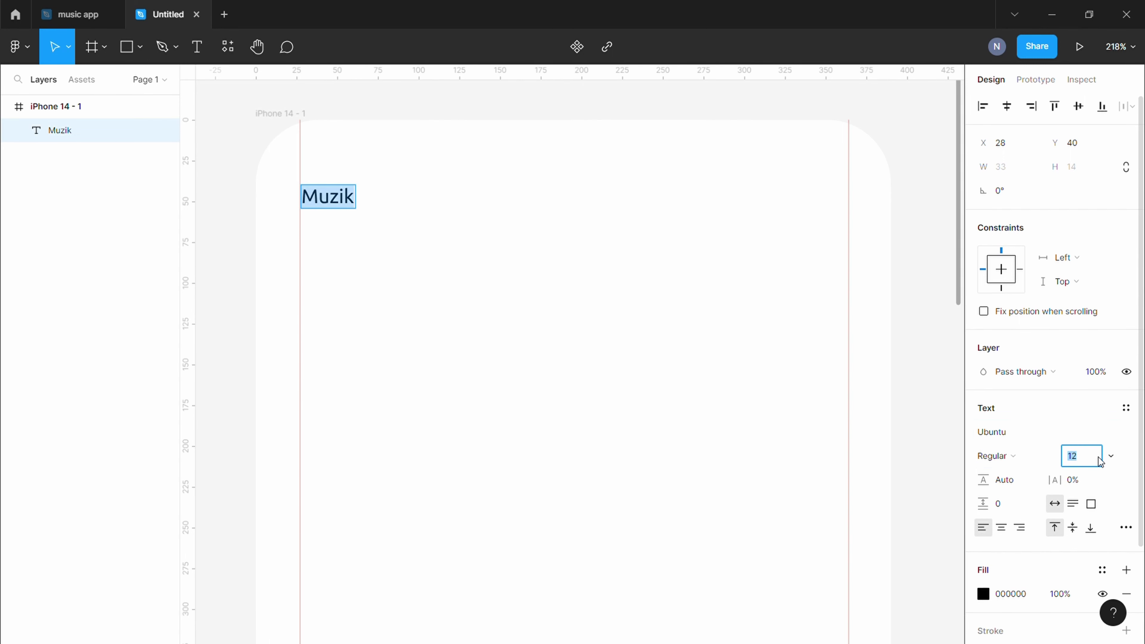
pyautogui.write('1828')
pyautogui.press('Return')
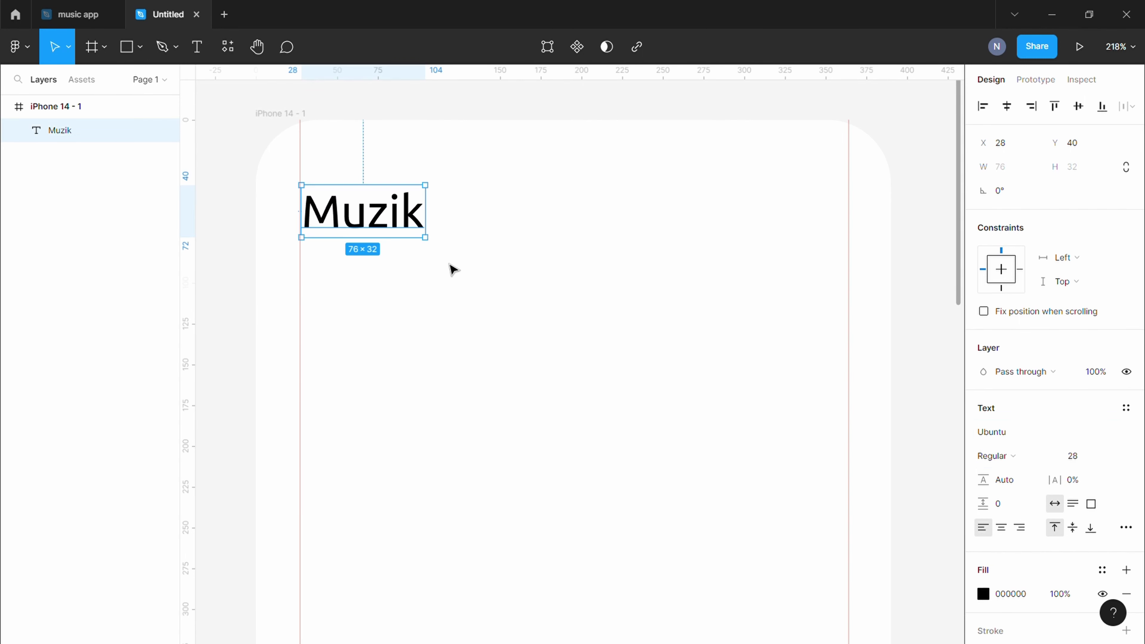
# Step: Make only the letter M of 'Muzik' Bold
pyautogui.doubleClick(396, 224)
pyautogui.moveTo(341, 224); pyautogui.dragTo(434, 225)
pyautogui.click(996, 456)
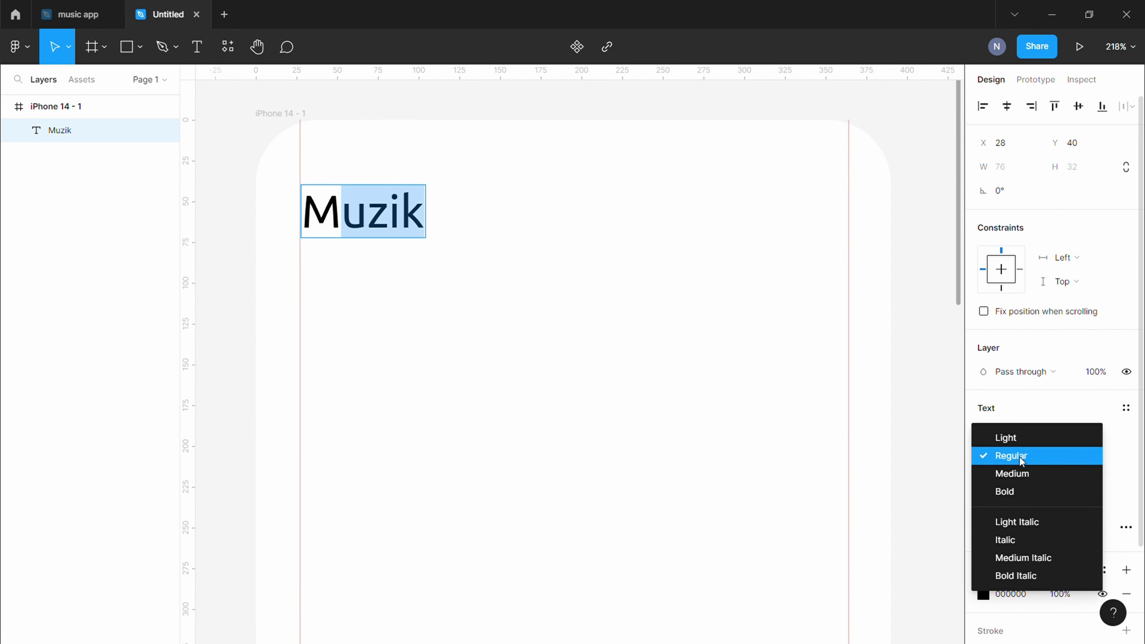
pyautogui.click(389, 223)
pyautogui.moveTo(302, 212); pyautogui.dragTo(341, 213)
pyautogui.click(996, 456)
pyautogui.click(1013, 496)
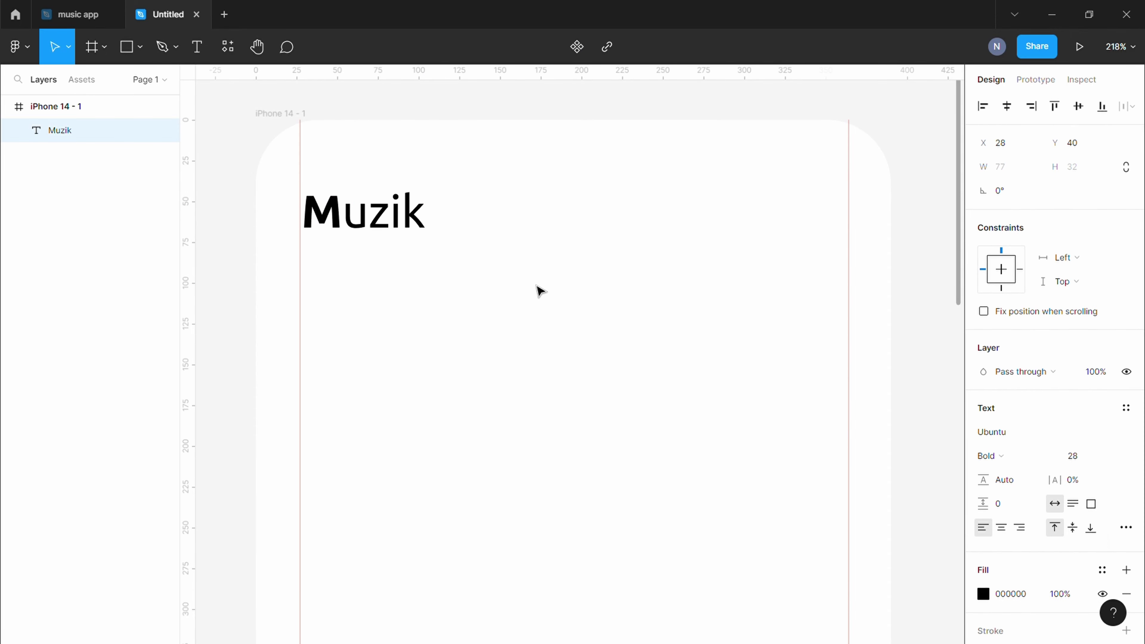
pyautogui.click(579, 285)
# Step: Colour the 'Muzik' title with fill C21010
pyautogui.click(371, 228)
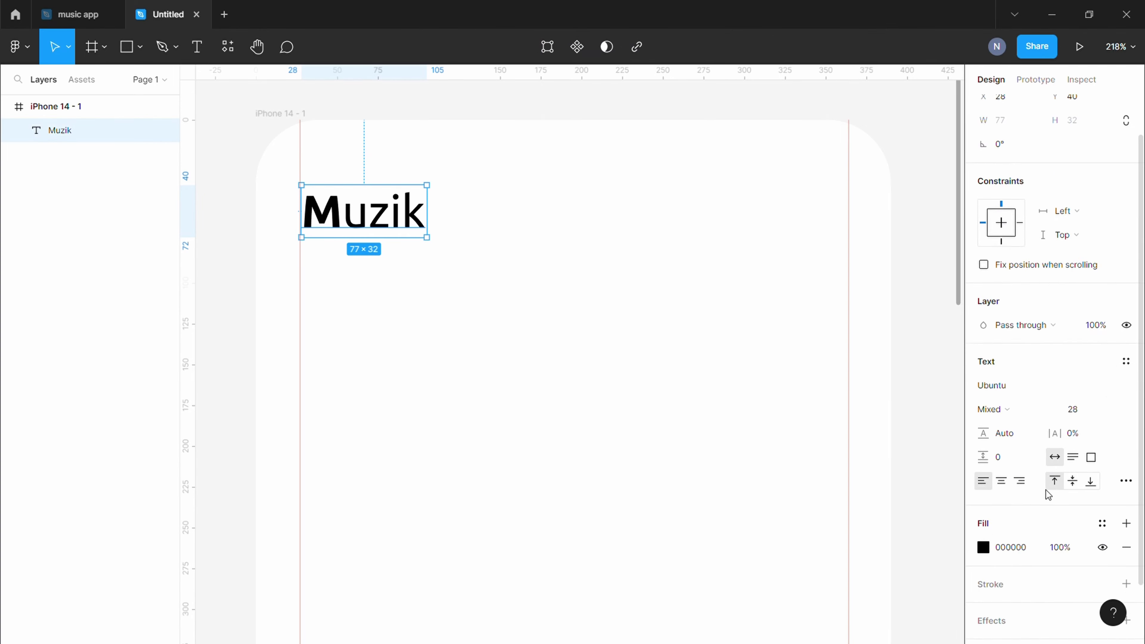
pyautogui.scroll(-2, 1051, 492)
pyautogui.click(1010, 478)
pyautogui.write('C21010')
pyautogui.click(547, 297)
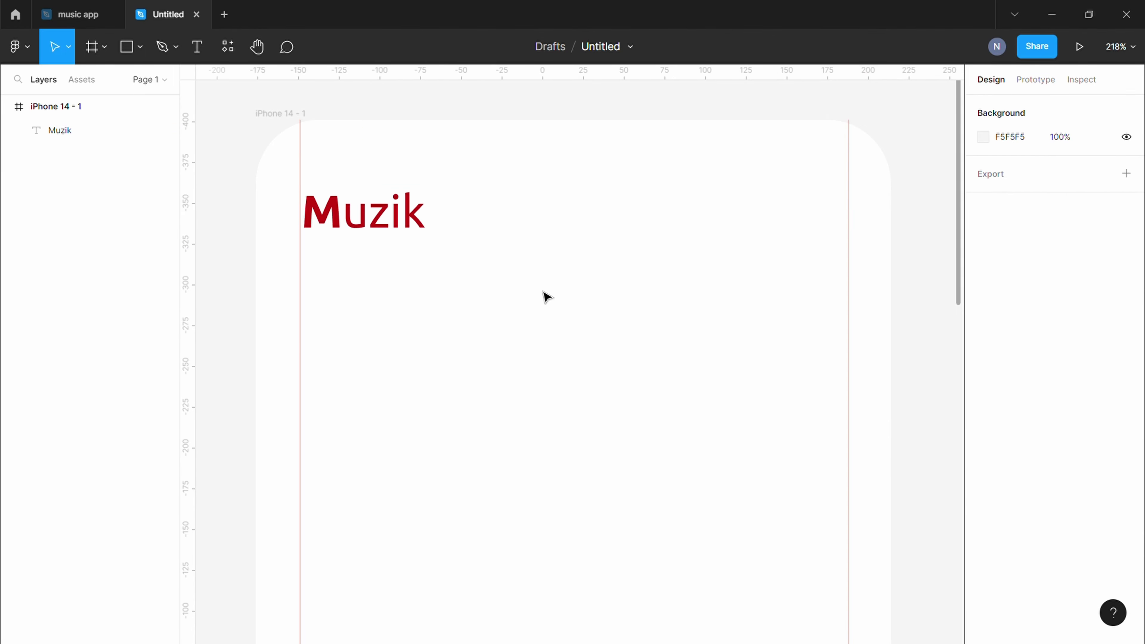
# Step: Draw a small rounded 39×39 rectangle at top right, aligned with the guide and Muzik
pyautogui.click(124, 46)
pyautogui.moveTo(522, 207)
pyautogui.mouseDown()
pyautogui.moveTo(566, 241)
pyautogui.moveTo(830, 216)
pyautogui.mouseUp()
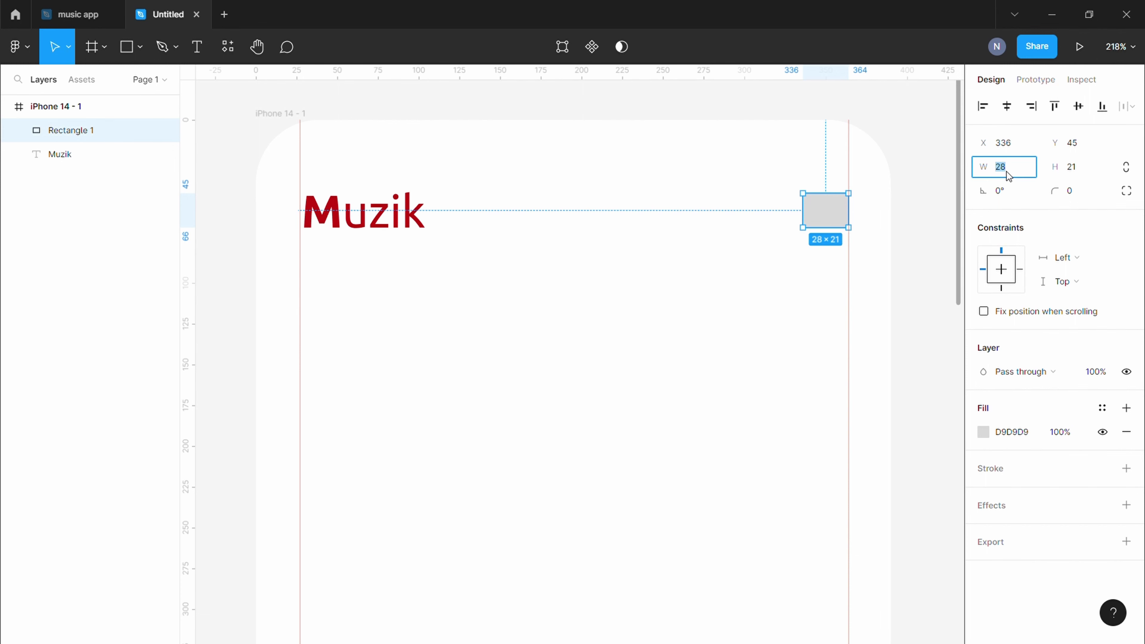
pyautogui.write('30')
pyautogui.press('Return')
pyautogui.write('38')
pyautogui.press('Return')
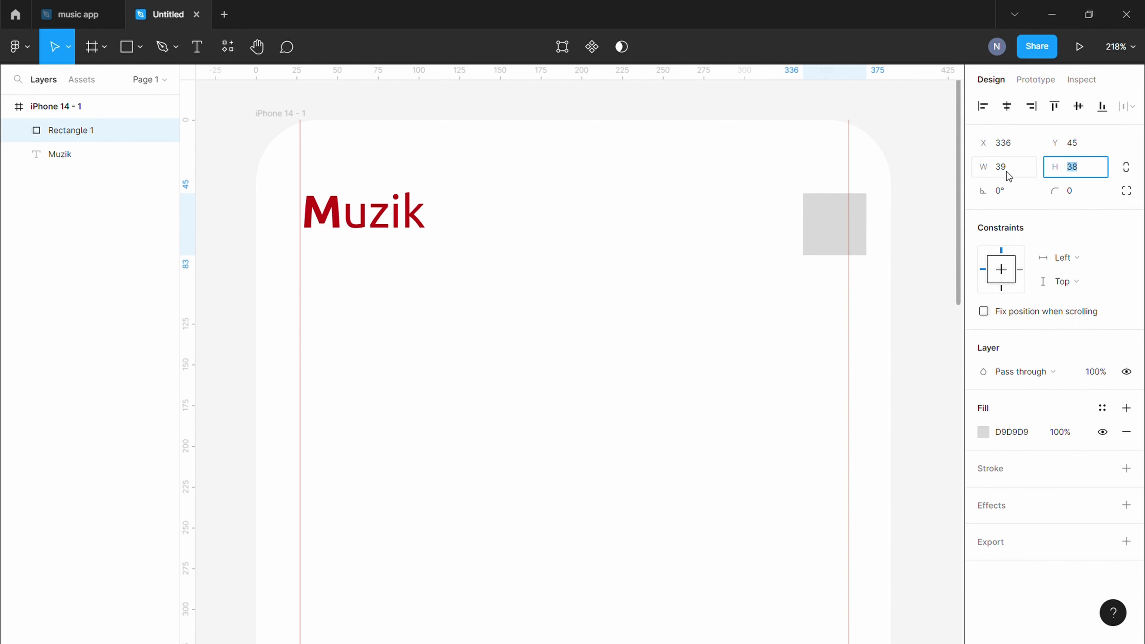
pyautogui.write('39')
pyautogui.moveTo(820, 238); pyautogui.dragTo(803, 225)
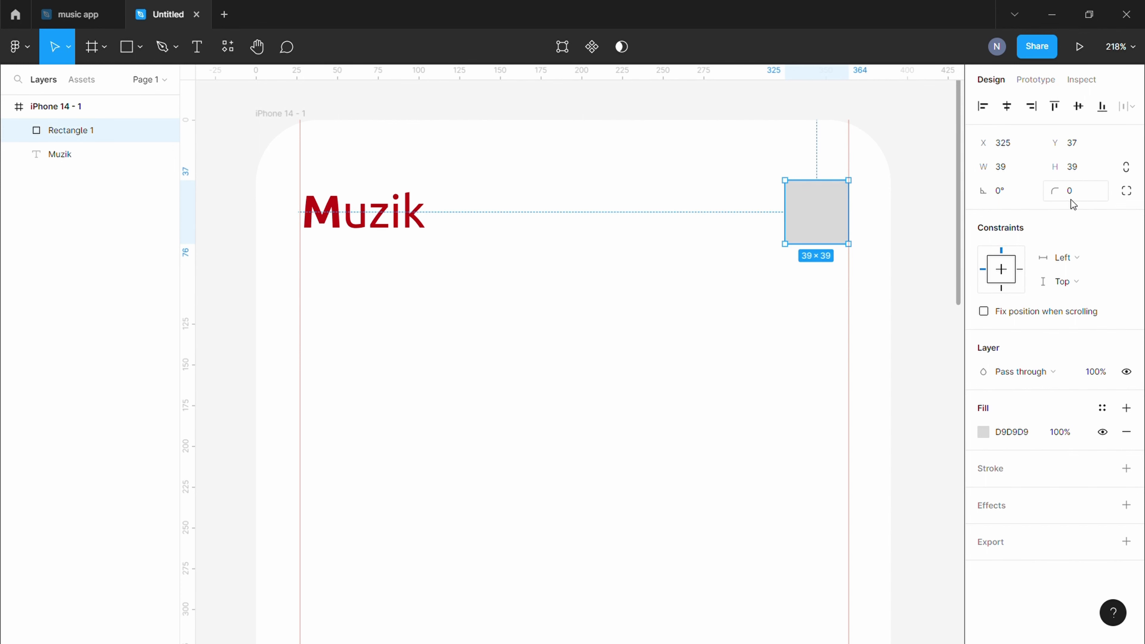
pyautogui.write('7')
pyautogui.press('Return')
pyautogui.click(723, 336)
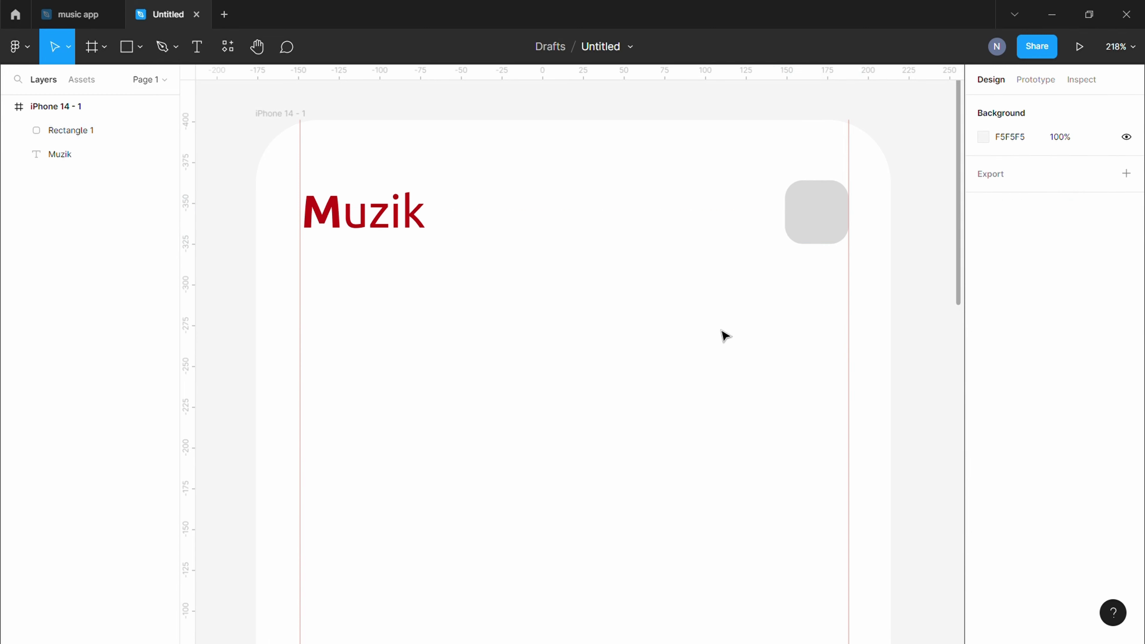
# Step: Change the rectangle's fill to an Image using the avatar picture
pyautogui.click(817, 213)
pyautogui.click(983, 432)
pyautogui.click(810, 255)
pyautogui.click(829, 344)
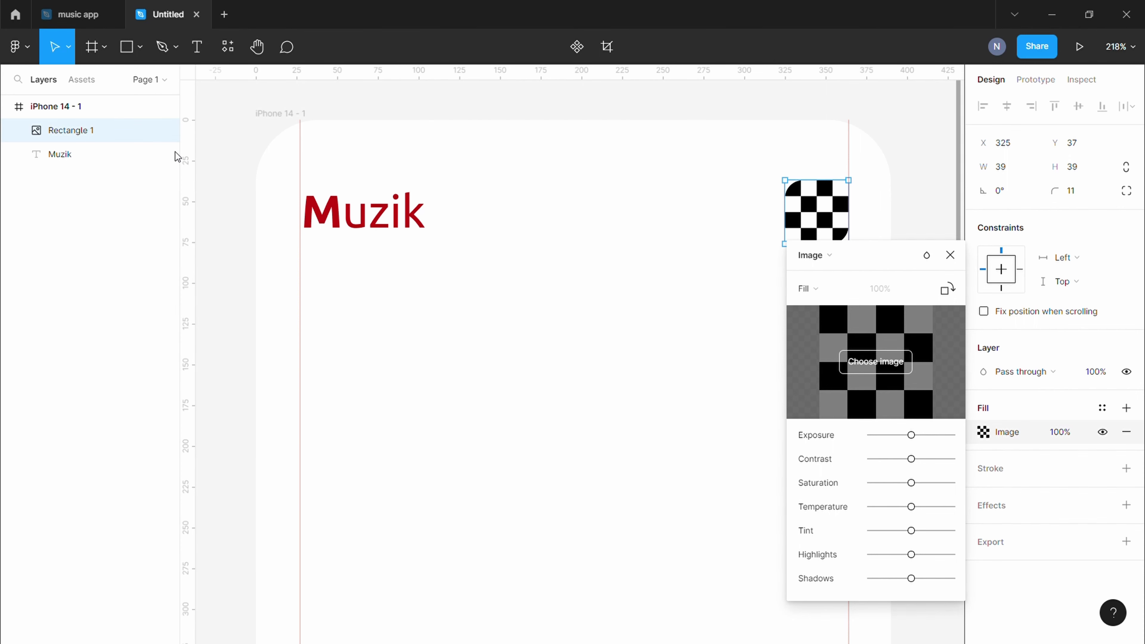
pyautogui.click(950, 255)
# Step: Add a drop shadow of X 2, Y 2, blur 2 in FED70E at 75%
pyautogui.click(1000, 505)
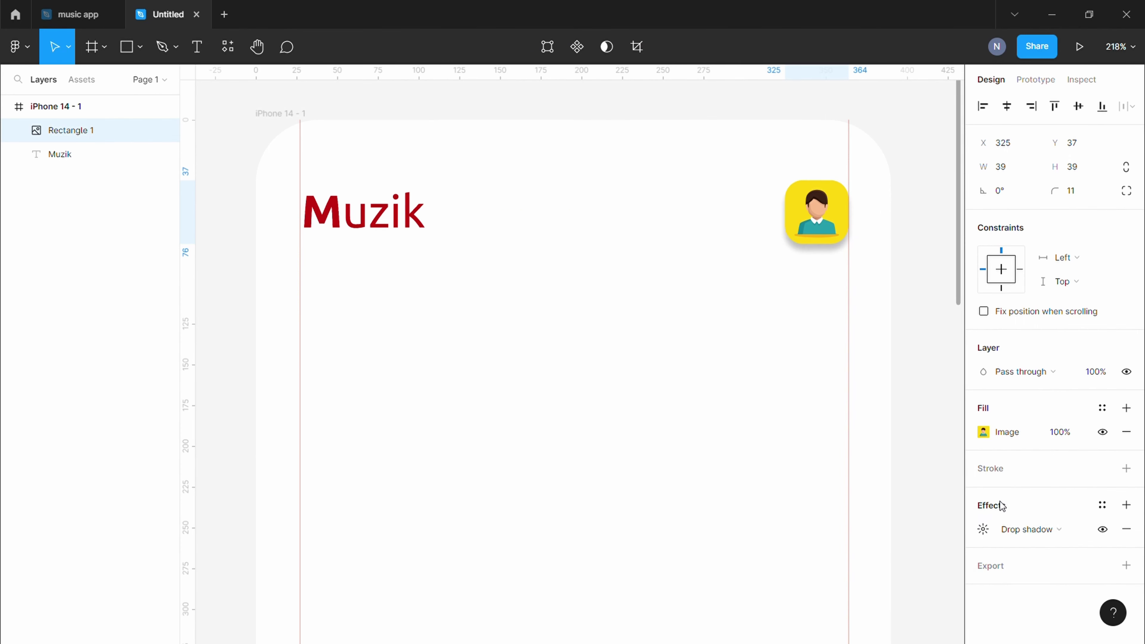
pyautogui.click(983, 529)
pyautogui.write('2')
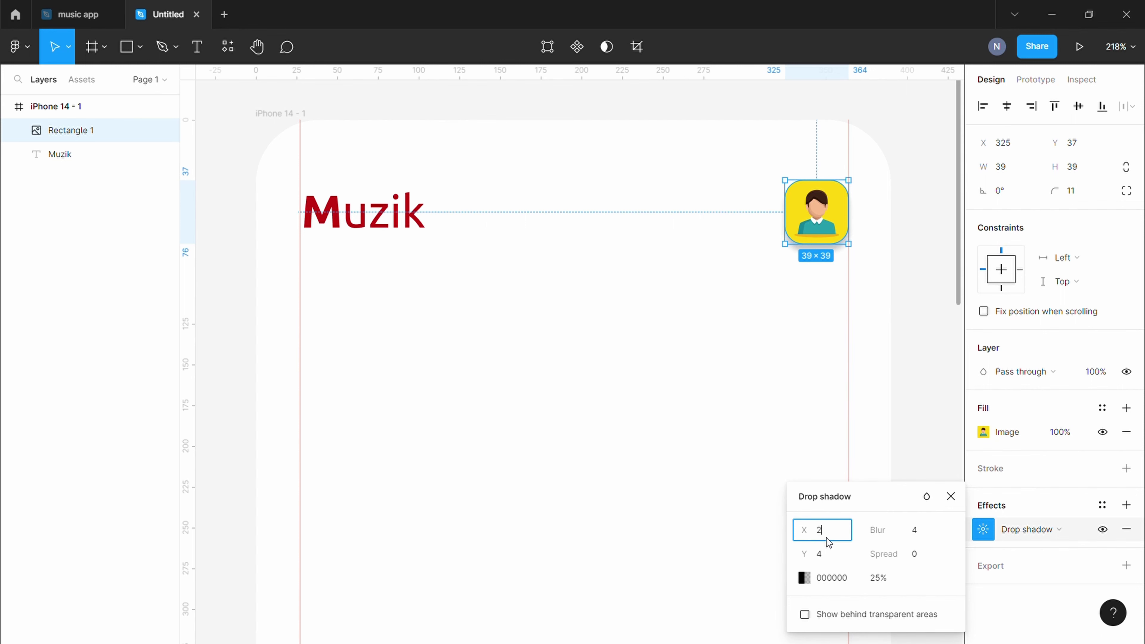
pyautogui.press('Tab')
pyautogui.write('2')
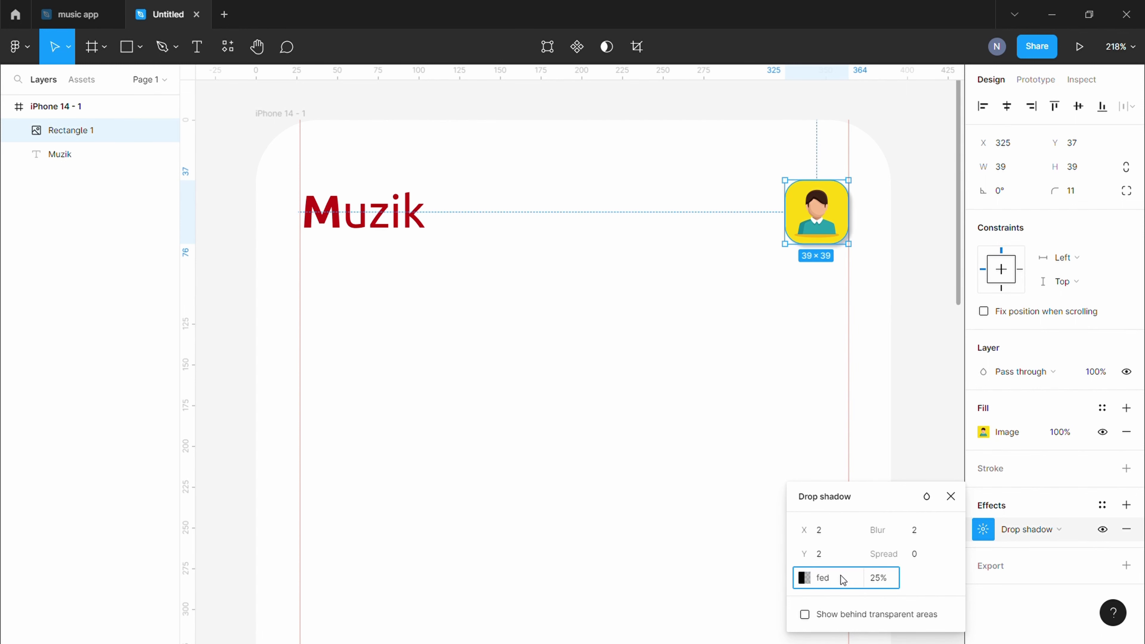
pyautogui.write('e')
pyautogui.press('Tab')
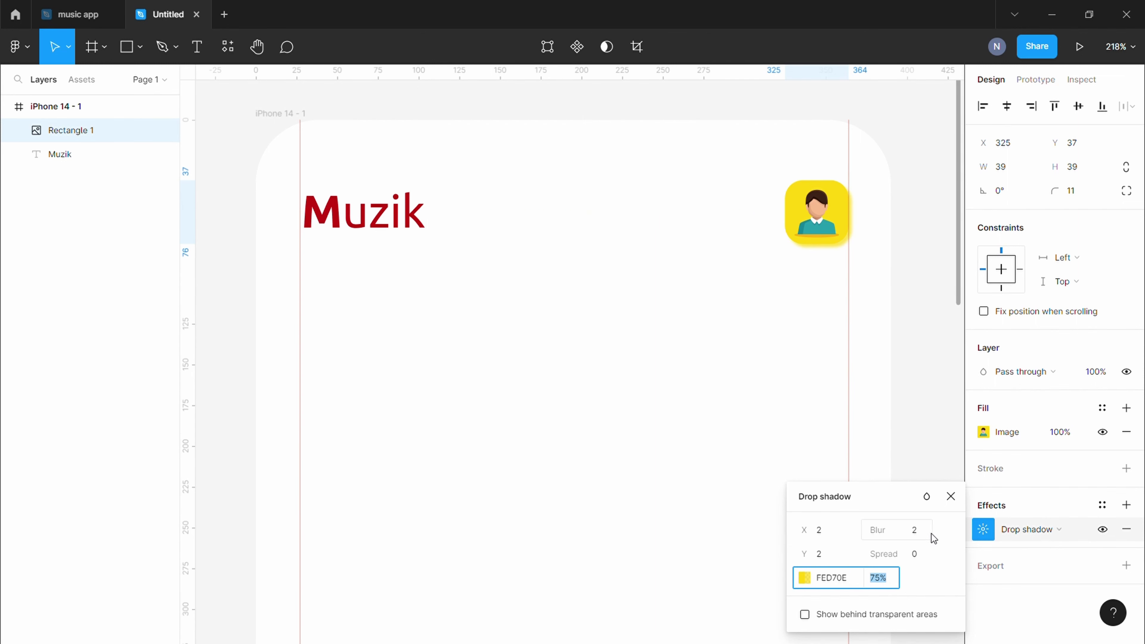
pyautogui.click(940, 446)
pyautogui.scroll(1, 621, 333)
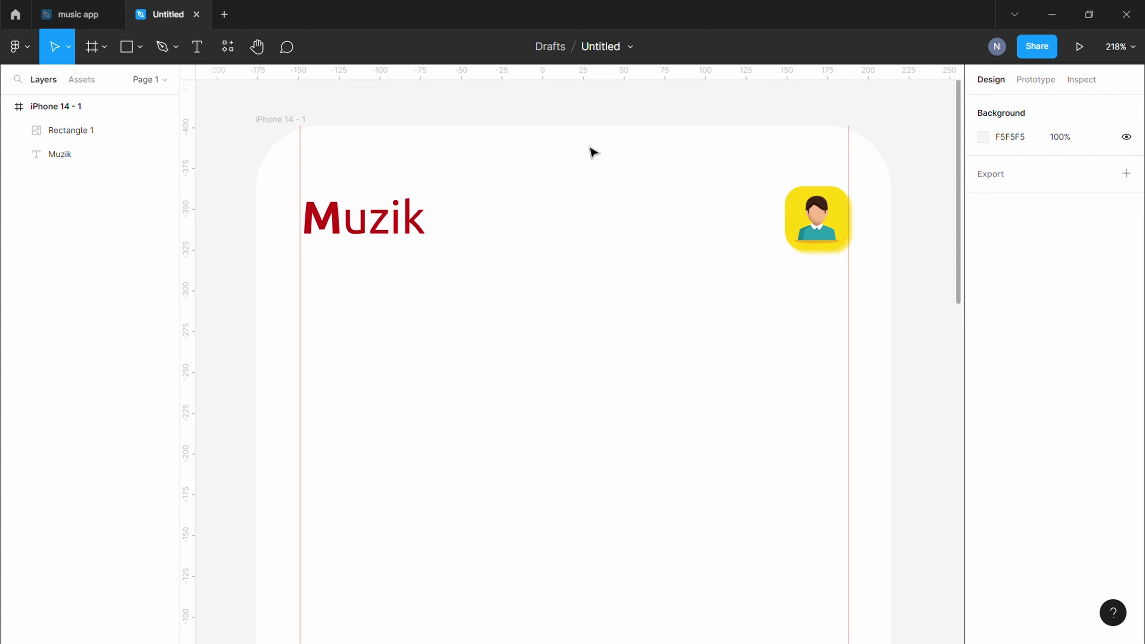
# Step: Draw a 122×18 bar at the frame's top with corner radius 16
pyautogui.click(136, 50)
pyautogui.moveTo(499, 154)
pyautogui.mouseDown()
pyautogui.moveTo(662, 172)
pyautogui.moveTo(558, 167)
pyautogui.mouseUp()
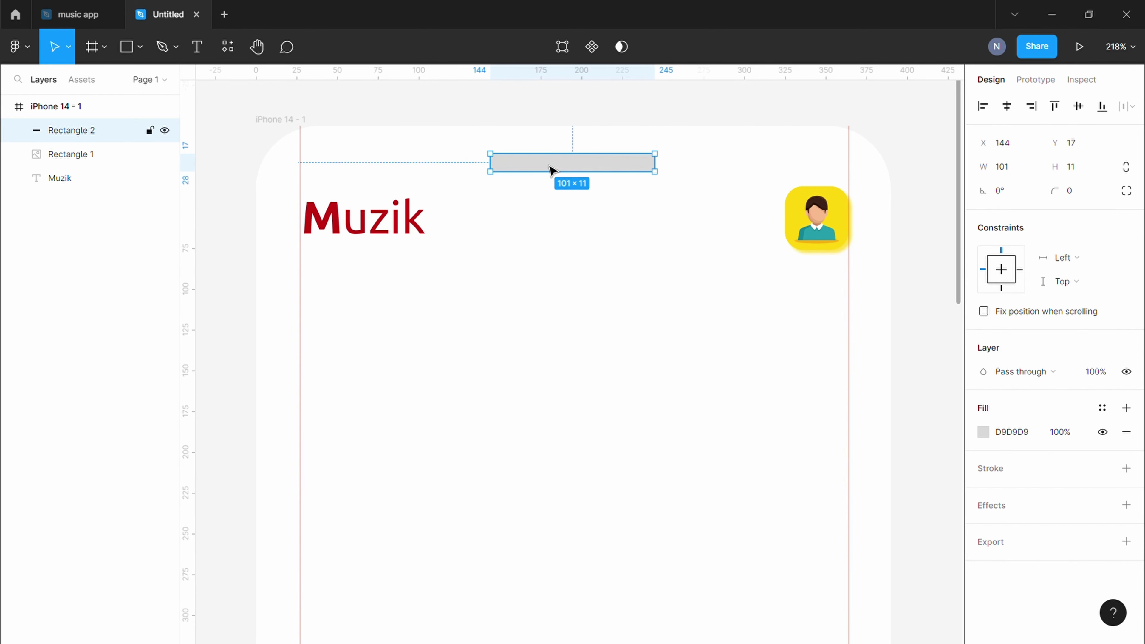
pyautogui.moveTo(665, 170); pyautogui.dragTo(613, 187)
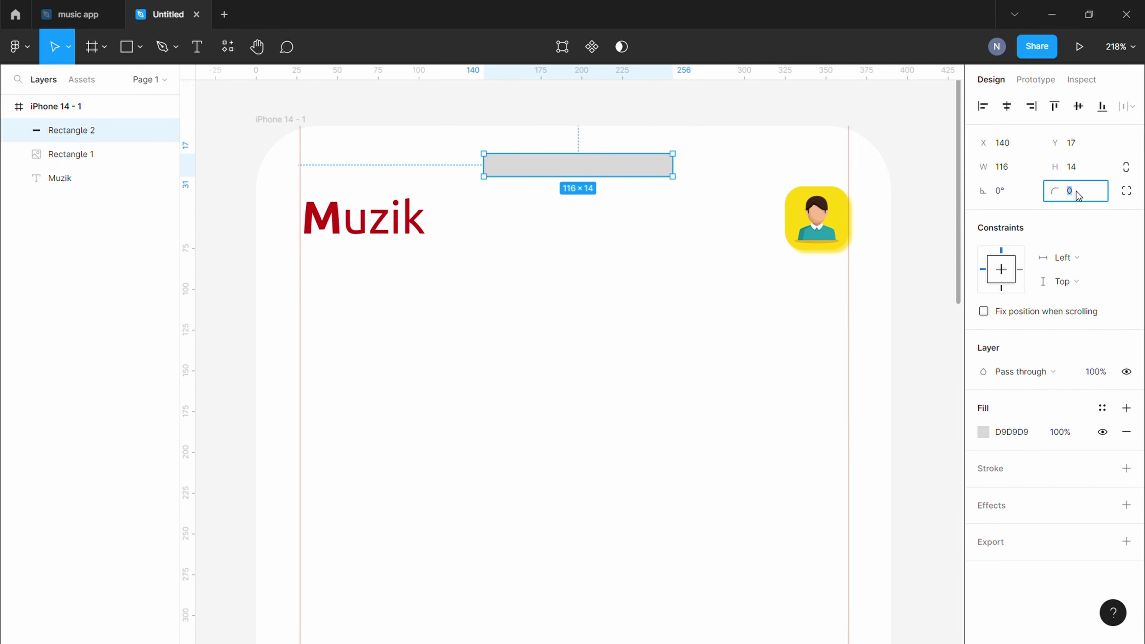
pyautogui.write('16')
pyautogui.press('Return')
pyautogui.click(533, 253)
pyautogui.click(586, 176)
# Step: Centre the rounded bar horizontally in the phone frame
pyautogui.moveTo(585, 176); pyautogui.dragTo(580, 177)
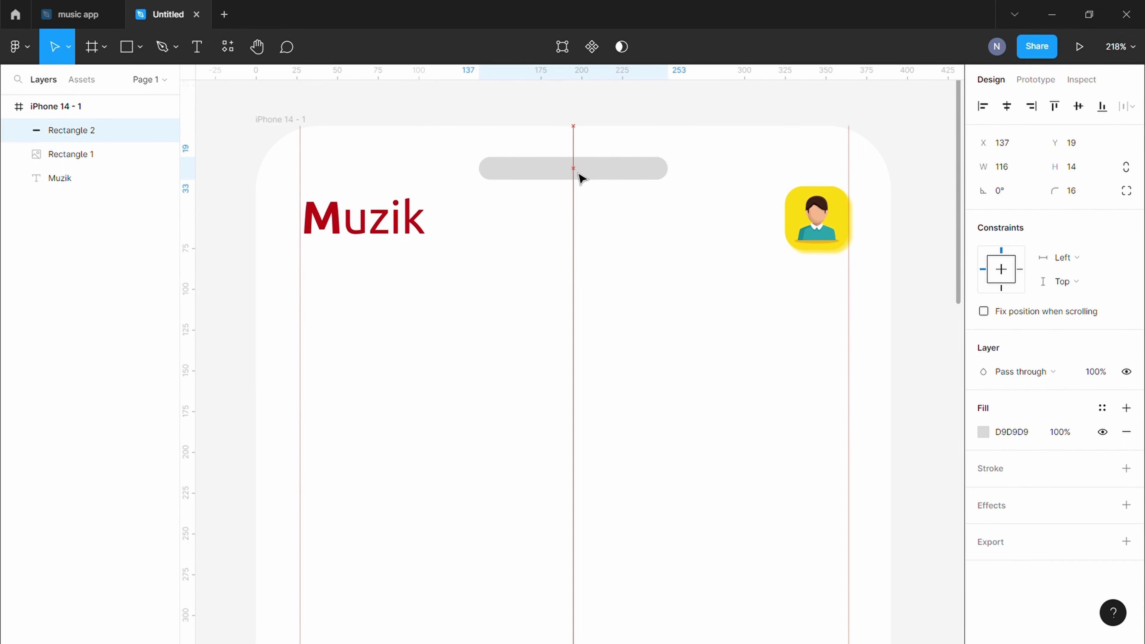
pyautogui.scroll(-5, 588, 319)
pyautogui.scroll(-2, 583, 364)
pyautogui.click(565, 266)
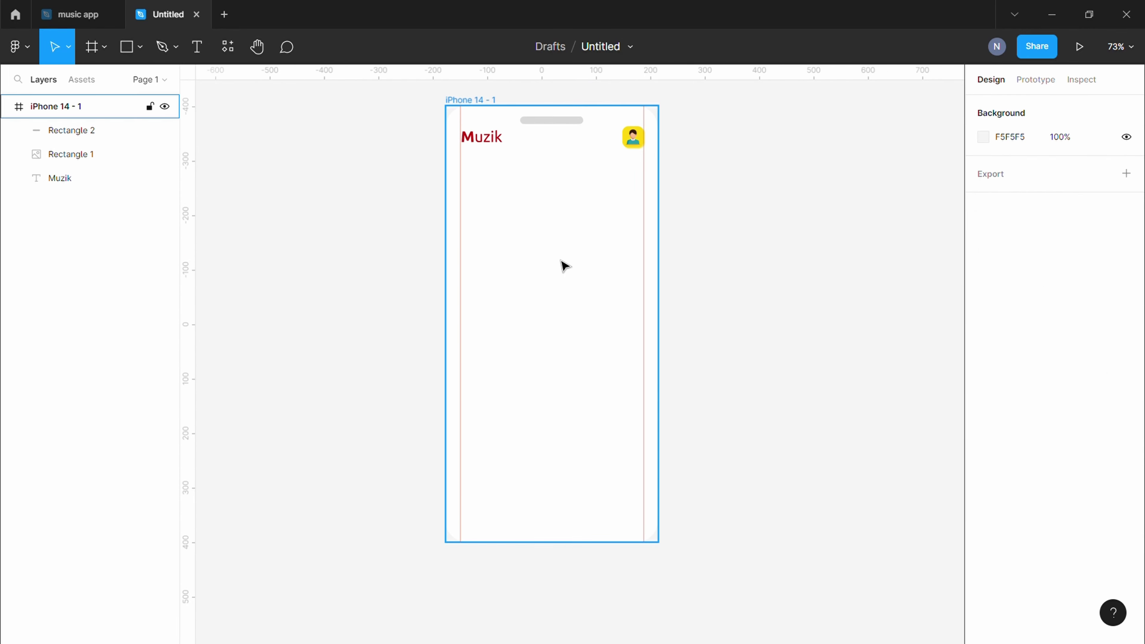
pyautogui.scroll(3, 565, 266)
pyautogui.scroll(3, 549, 279)
pyautogui.click(549, 271)
pyautogui.scroll(3, 601, 289)
pyautogui.doubleClick(588, 277)
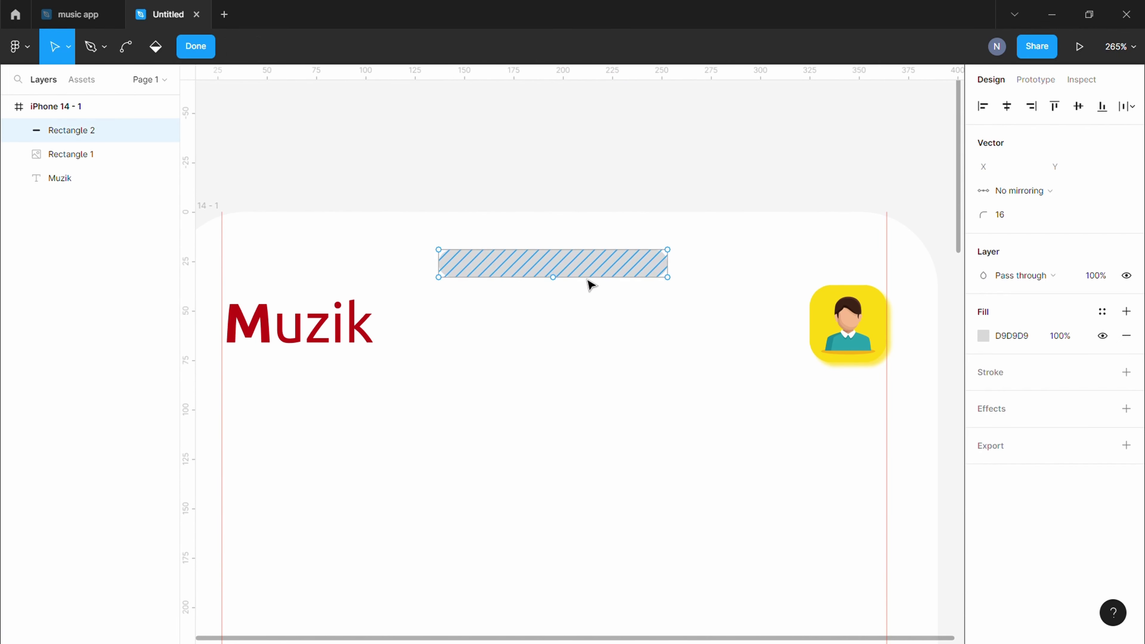
pyautogui.press('Escape')
pyautogui.moveTo(633, 282); pyautogui.dragTo(605, 275)
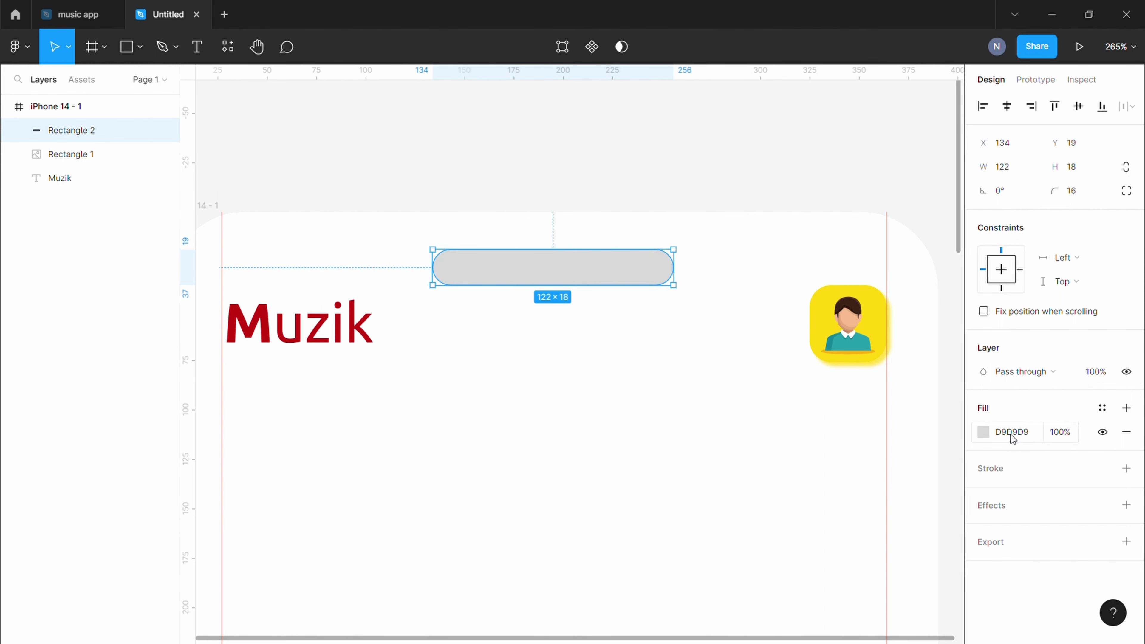
# Step: Fill the pill bar with dark red
pyautogui.hotkey('ctrl', 'alt', 'v')
pyautogui.click(616, 340)
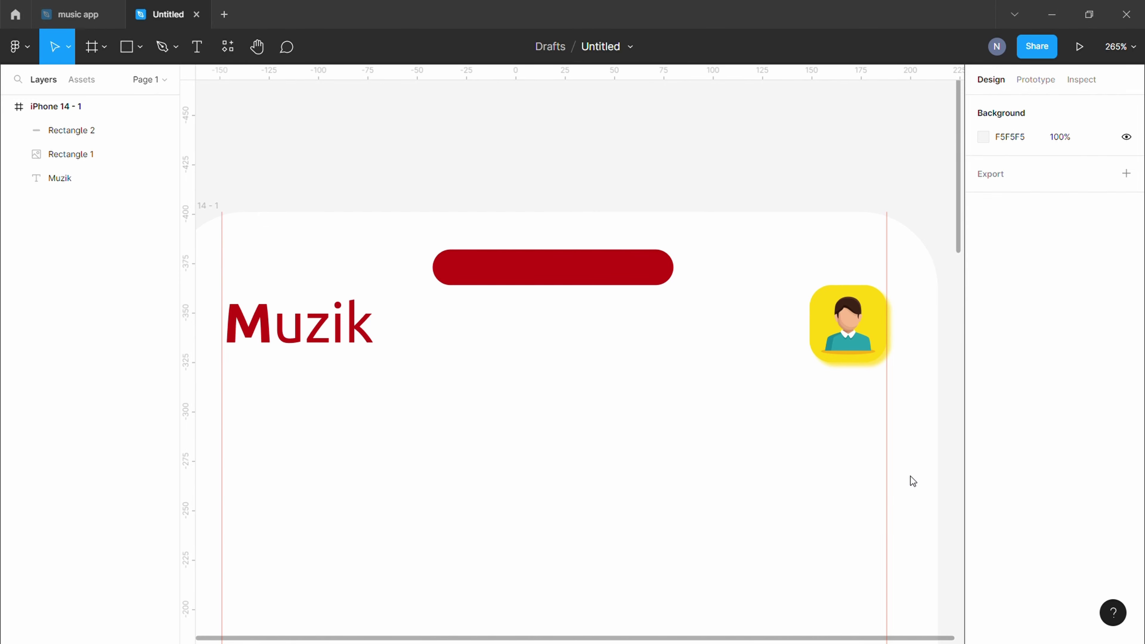
pyautogui.scroll(-1, 576, 397)
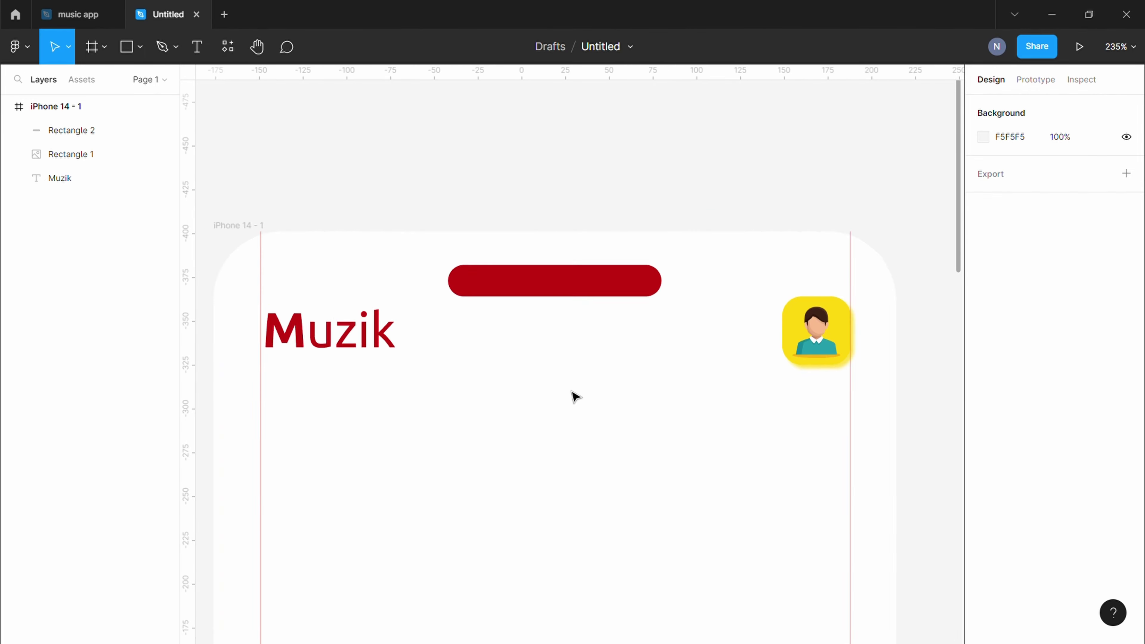
pyautogui.scroll(-3, 577, 397)
pyautogui.scroll(-2, 585, 468)
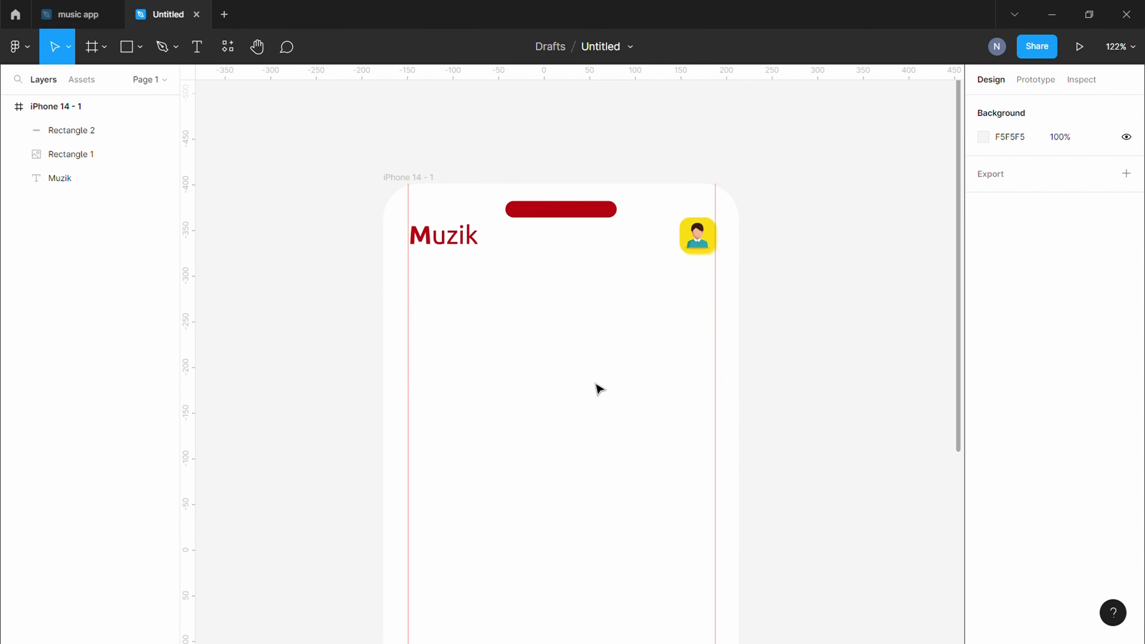
# Step: Paste the vinyl-record image and scale it to 14×14 at the bar's left end
pyautogui.hotkey('ctrl', 'v')
pyautogui.moveTo(829, 144); pyautogui.dragTo(613, 358)
pyautogui.moveTo(371, 623)
pyautogui.mouseDown()
pyautogui.moveTo(597, 377)
pyautogui.moveTo(511, 180)
pyautogui.moveTo(434, 151)
pyautogui.mouseUp()
pyautogui.scroll(5, 551, 257)
pyautogui.scroll(5, 511, 174)
# Step: Add white 'Dippam Dippam...' text and move it into the red bar
pyautogui.click(631, 322)
pyautogui.scroll(-5, 631, 321)
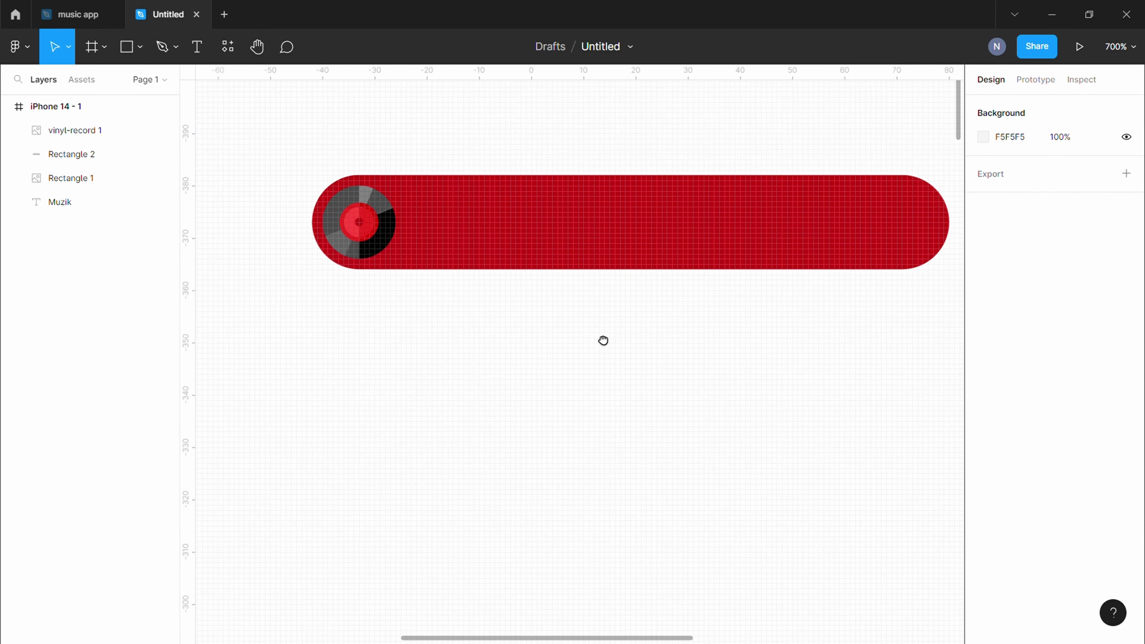
pyautogui.click(198, 47)
pyautogui.click(469, 270)
pyautogui.write('Dippam Dippam')
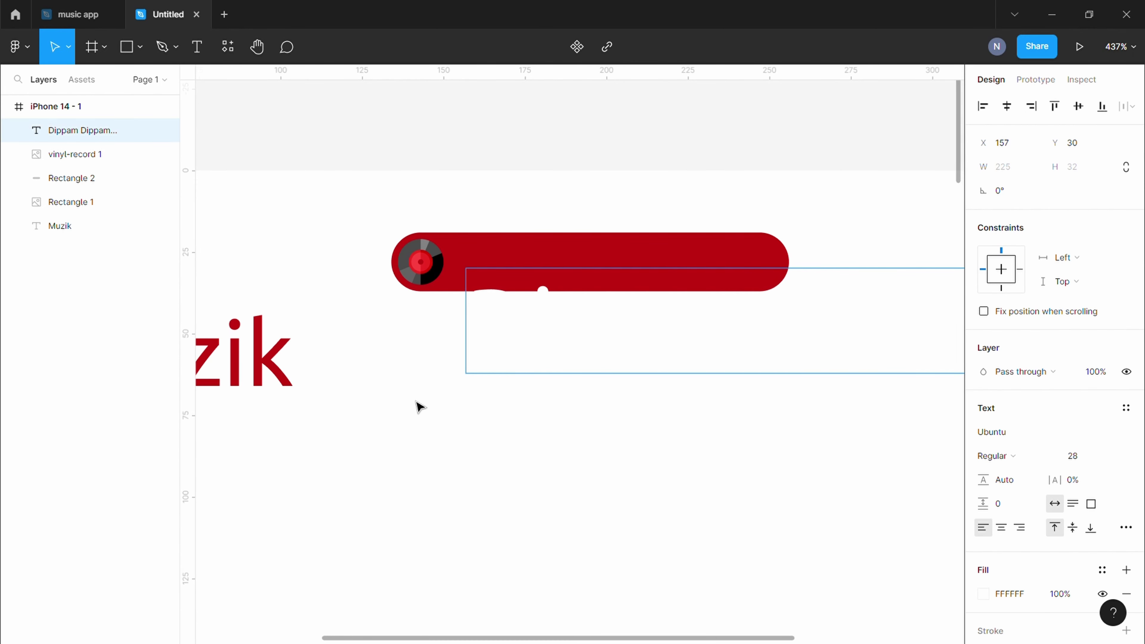
pyautogui.moveTo(496, 338); pyautogui.dragTo(480, 293)
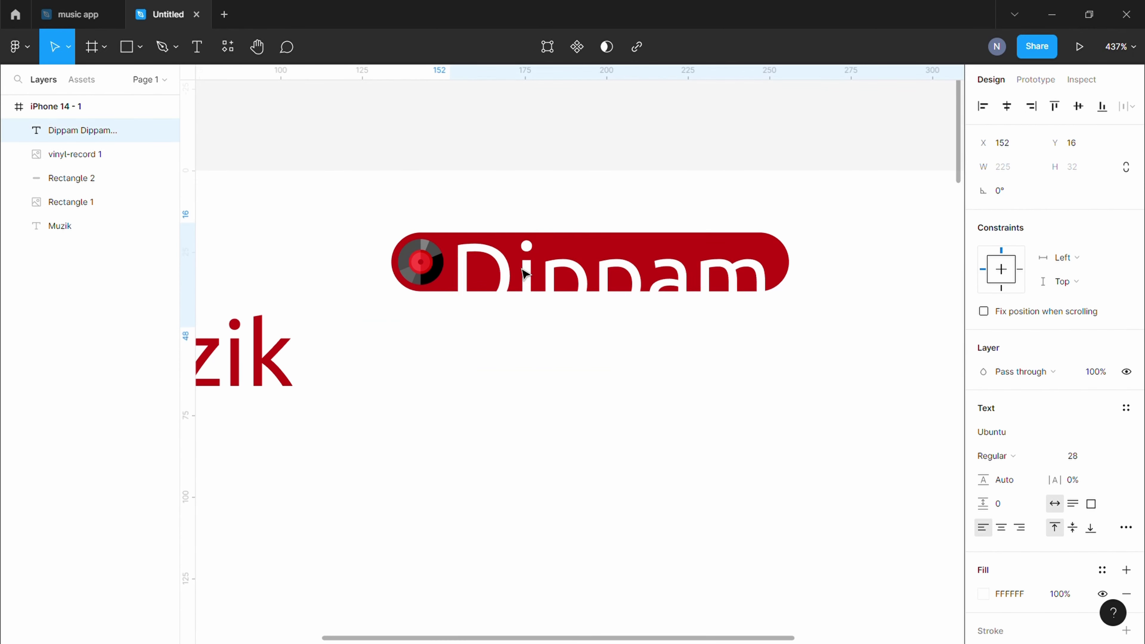
# Step: Set the text to size 10 and centre it vertically in the bar
pyautogui.click(1080, 456)
pyautogui.write('25')
pyautogui.press('Return')
pyautogui.write('10')
pyautogui.press('Return')
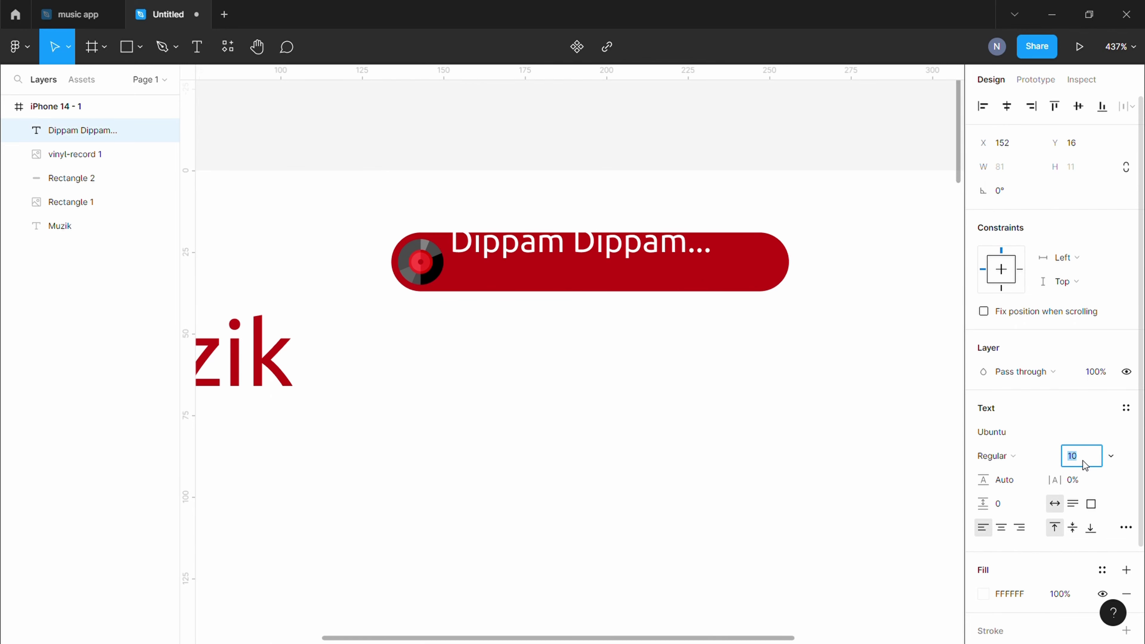
pyautogui.moveTo(612, 257); pyautogui.dragTo(615, 271)
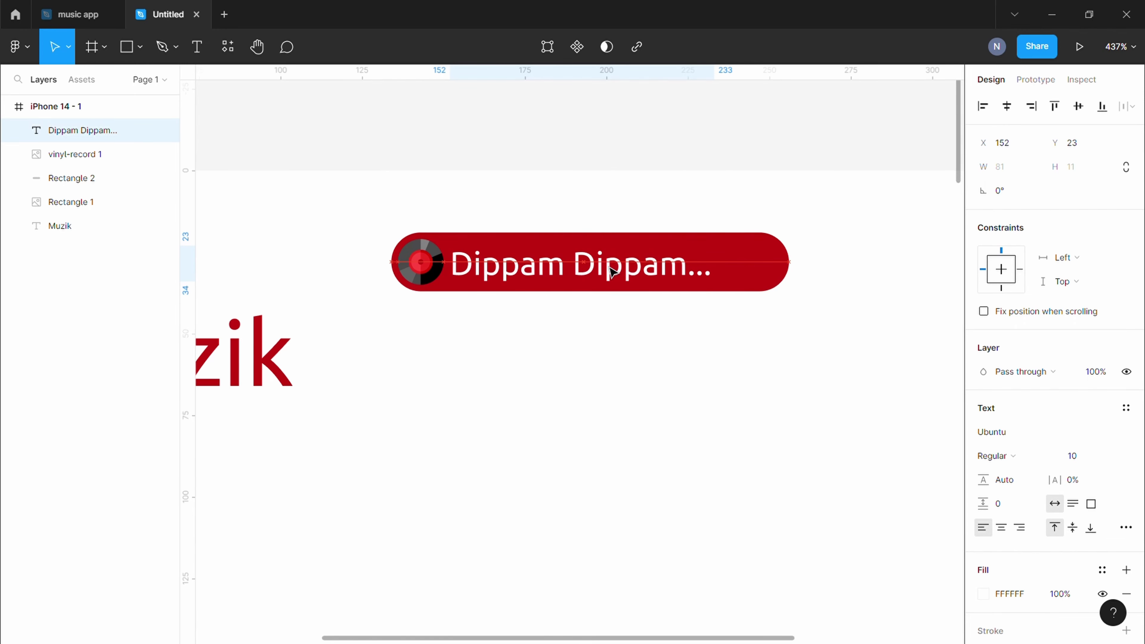
# Step: Draw a 14×14 circle at the right end of the red bar
pyautogui.click(736, 376)
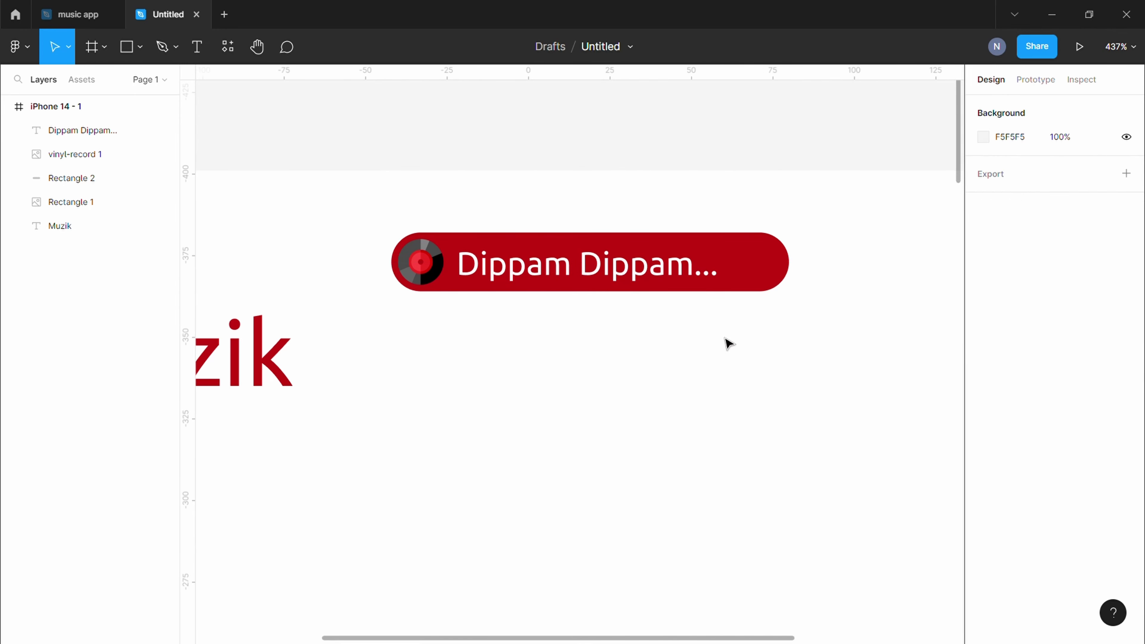
pyautogui.scroll(-3, 740, 342)
pyautogui.scroll(-2, 722, 374)
pyautogui.scroll(3, 704, 352)
pyautogui.scroll(5, 698, 320)
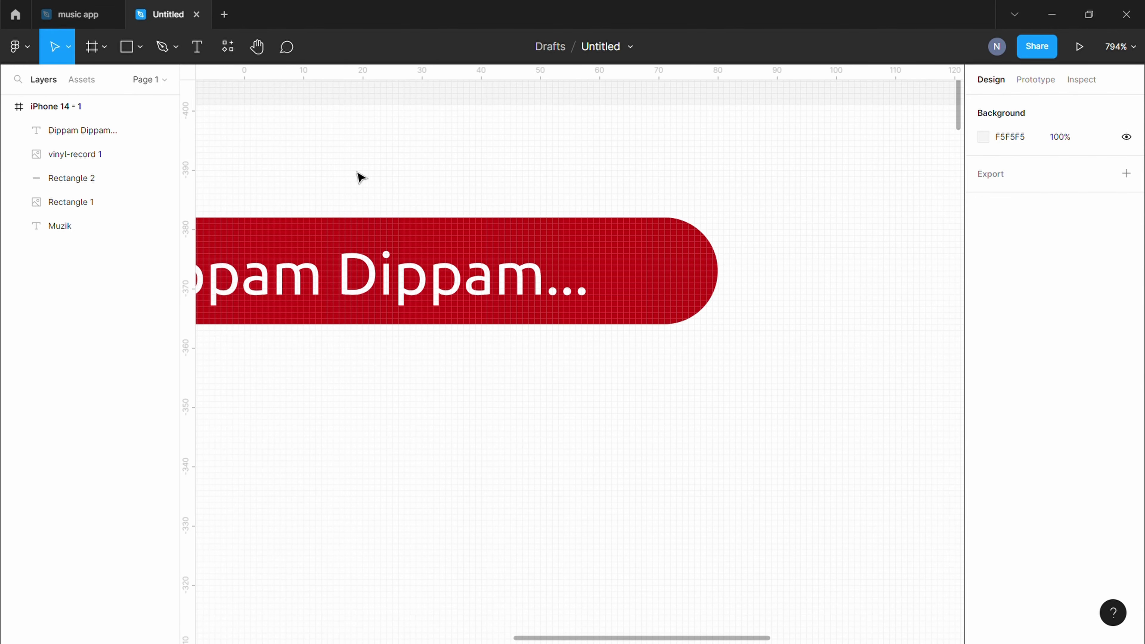
pyautogui.click(140, 47)
pyautogui.click(93, 136)
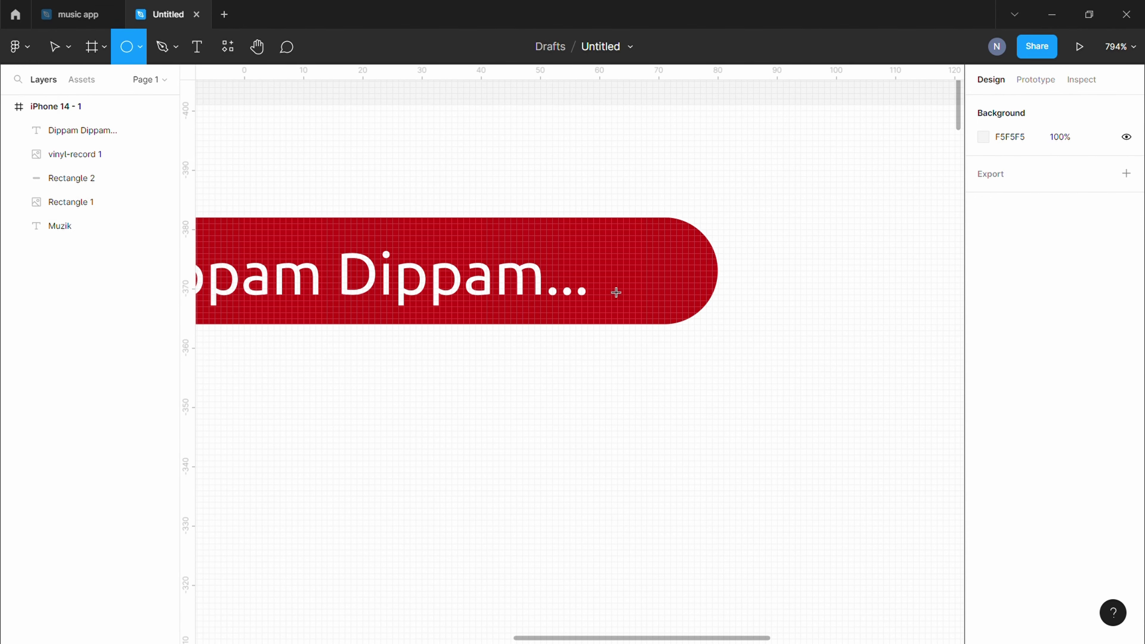
pyautogui.moveTo(619, 233)
pyautogui.mouseDown()
pyautogui.moveTo(697, 312)
pyautogui.moveTo(766, 301)
pyautogui.mouseUp()
pyautogui.scroll(5, 695, 311)
pyautogui.moveTo(681, 366); pyautogui.dragTo(672, 412)
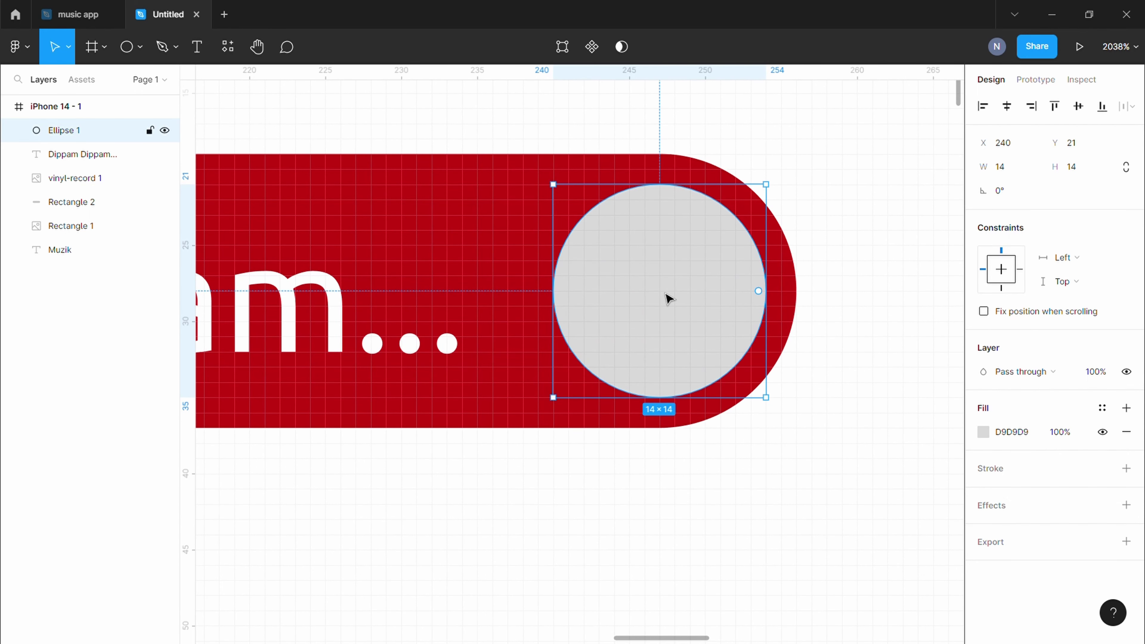
# Step: Remove the circle's fill and give it a white FFFFFF 0.5 centre stroke
pyautogui.click(1127, 468)
pyautogui.click(1127, 432)
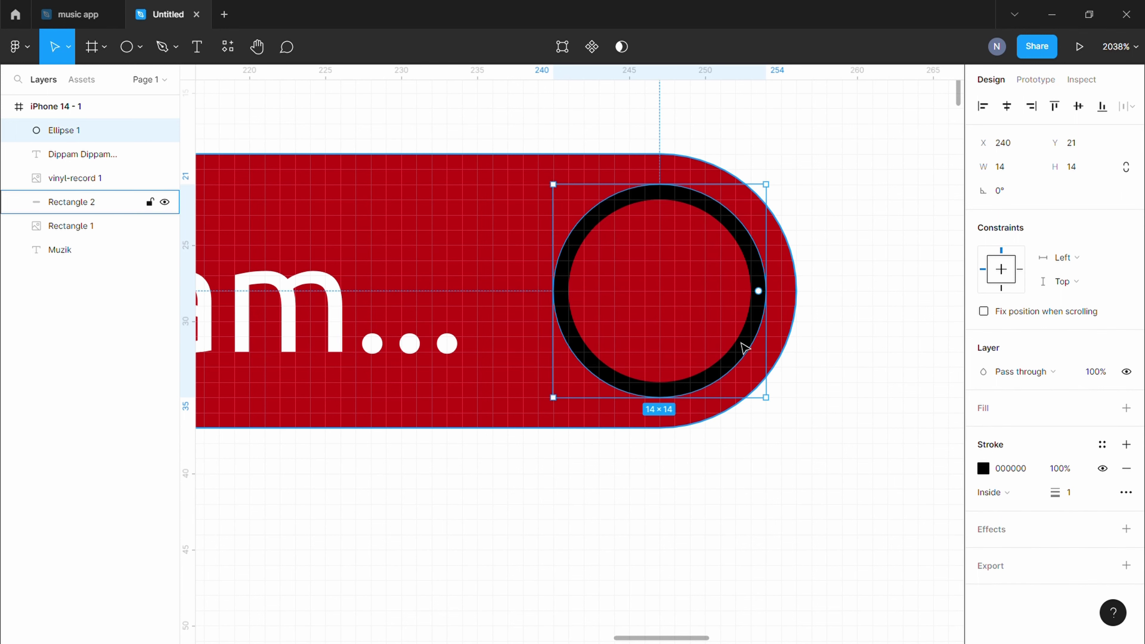
pyautogui.click(983, 468)
pyautogui.write('FFFFFF')
pyautogui.press('Return')
pyautogui.click(952, 256)
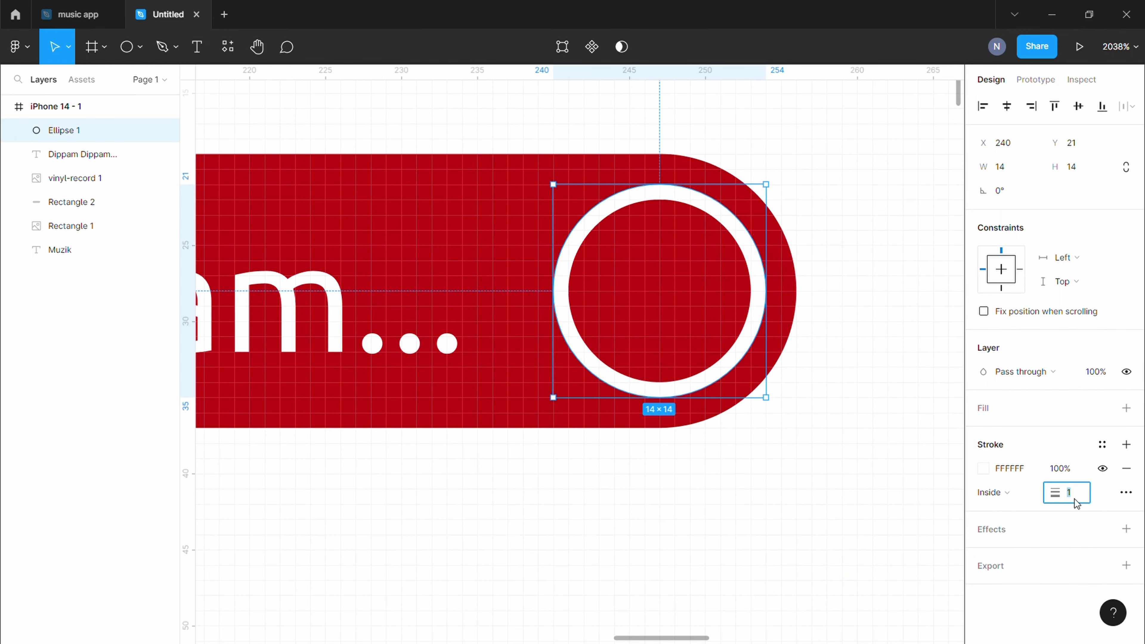
pyautogui.write('0.5')
pyautogui.press('Return')
pyautogui.click(994, 492)
pyautogui.click(992, 470)
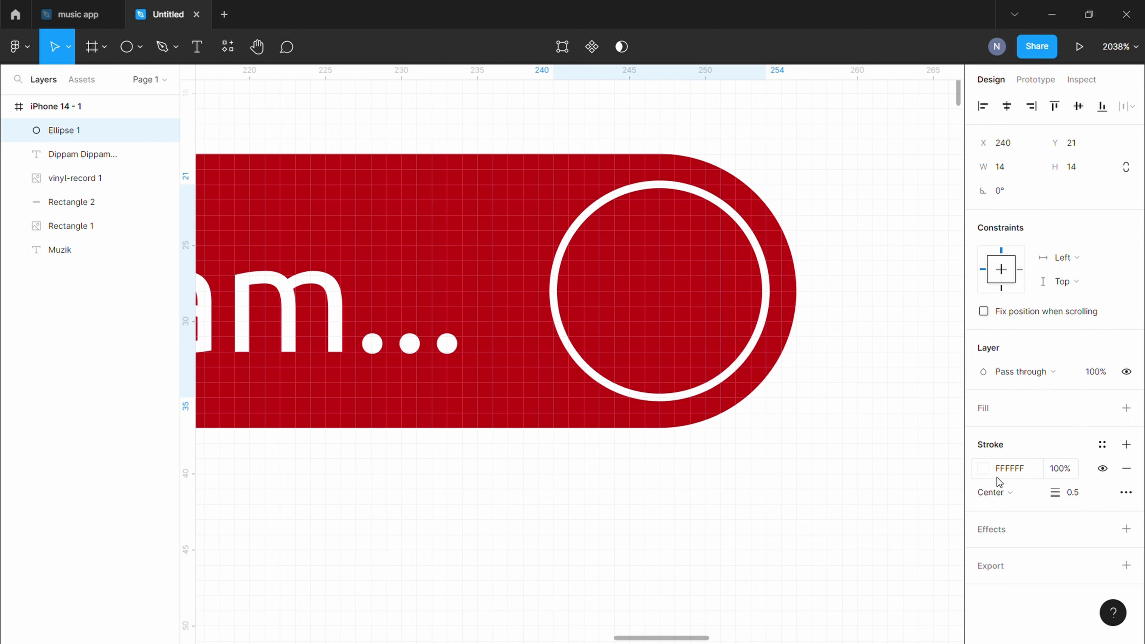
# Step: Duplicate the ring and reshape the copy into a half arc over its right side
pyautogui.hotkey('ctrl', 'd')
pyautogui.write('1')
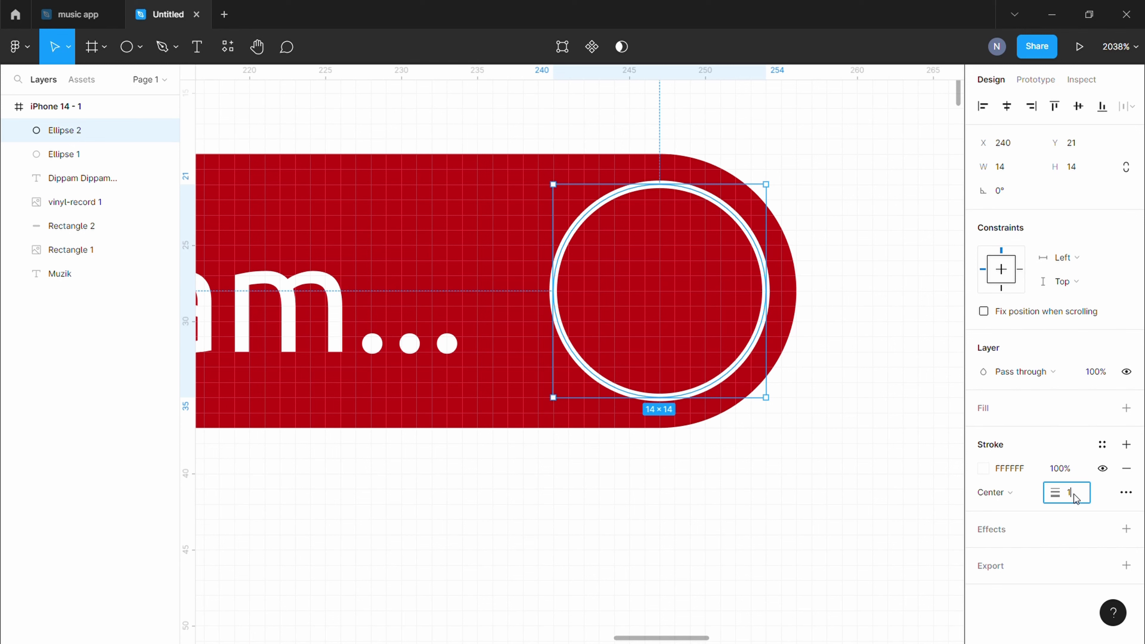
pyautogui.press('Tab')
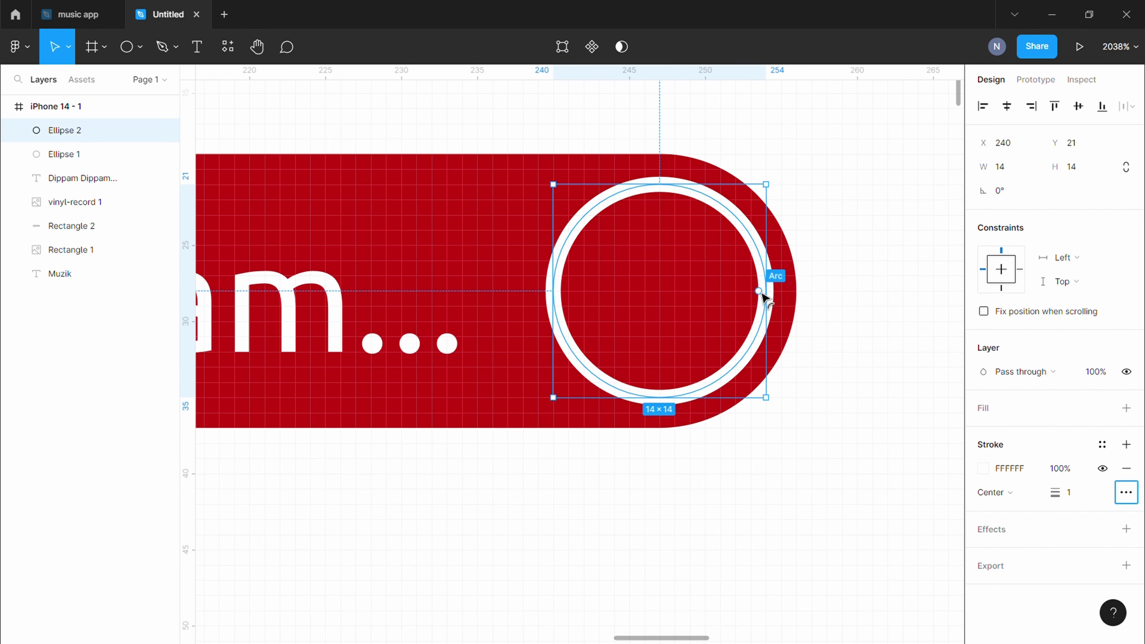
pyautogui.moveTo(745, 292)
pyautogui.mouseDown()
pyautogui.moveTo(651, 333)
pyautogui.moveTo(729, 261)
pyautogui.moveTo(588, 294)
pyautogui.mouseUp()
pyautogui.moveTo(660, 291); pyautogui.dragTo(690, 194)
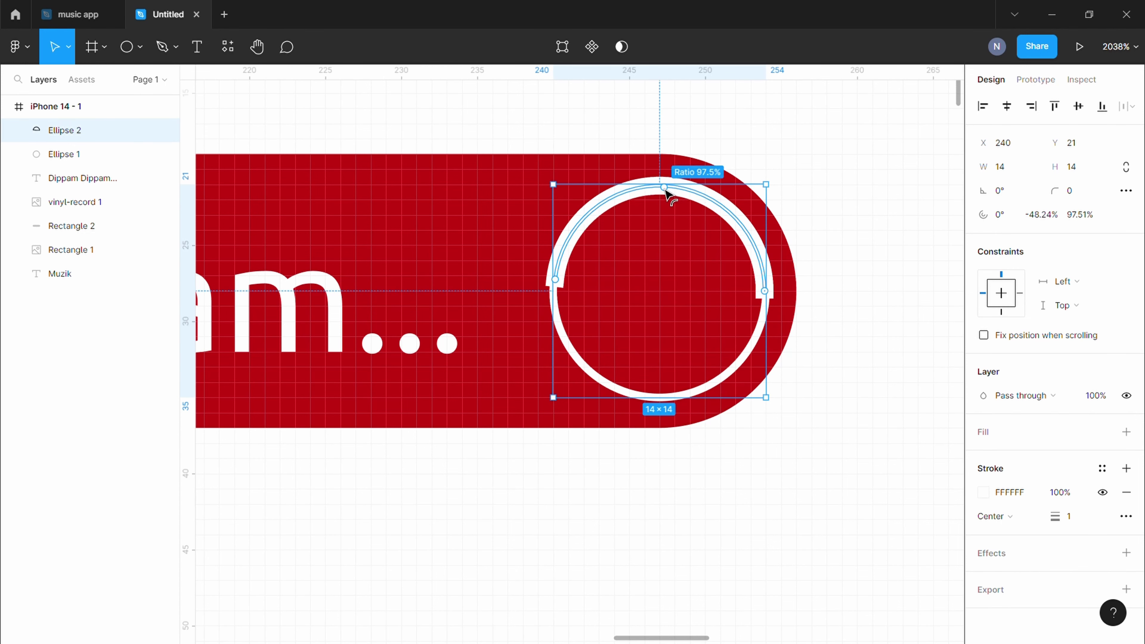
pyautogui.moveTo(778, 178); pyautogui.dragTo(783, 391)
pyautogui.click(847, 222)
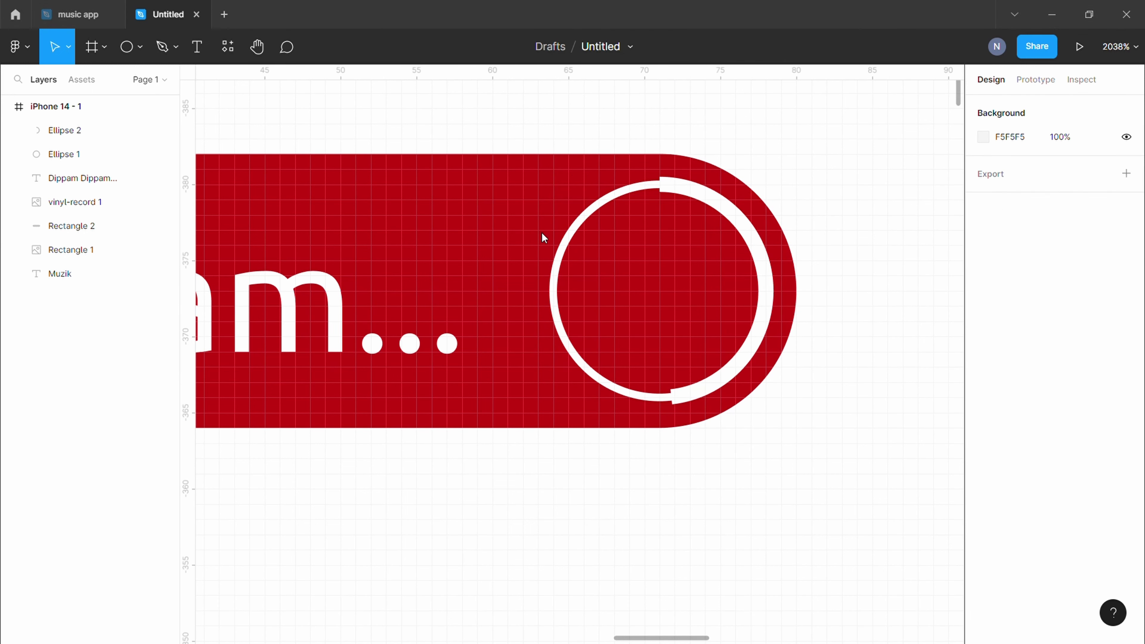
# Step: Recolour the arc a lighter red (E64848) and give it corner rounding 8
pyautogui.click(766, 293)
pyautogui.press('5')
pyautogui.click(805, 498)
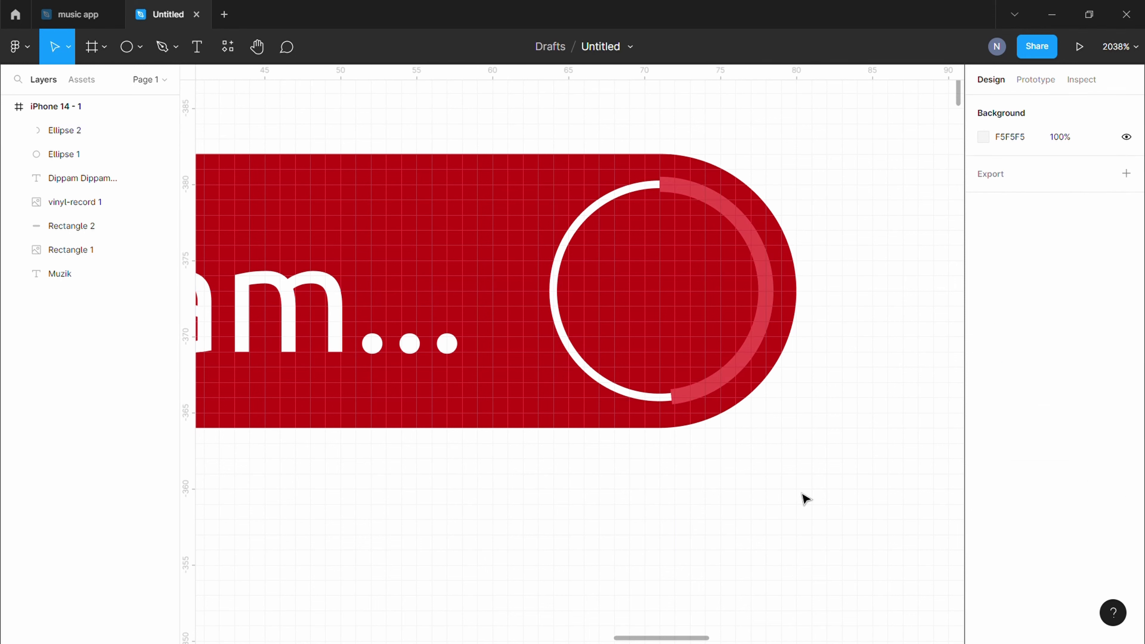
pyautogui.click(749, 242)
pyautogui.write('8')
pyautogui.press('Return')
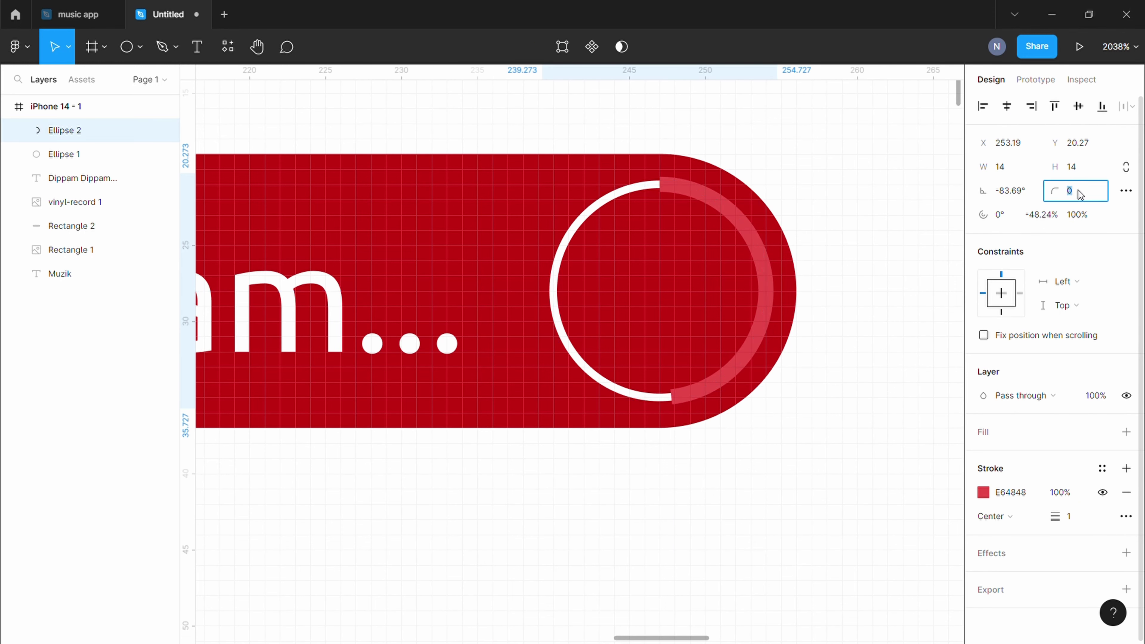
# Step: Insert an Iconify pause icon, sized 17×17 and centred inside the ring
pyautogui.click(856, 450)
pyautogui.click(17, 46)
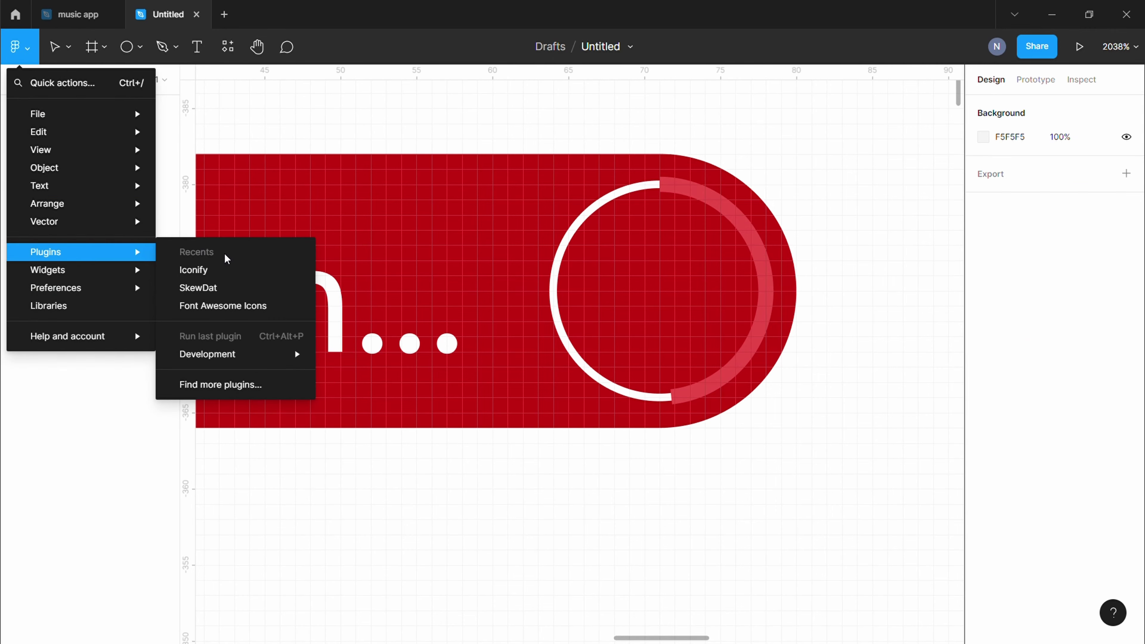
pyautogui.press('Escape')
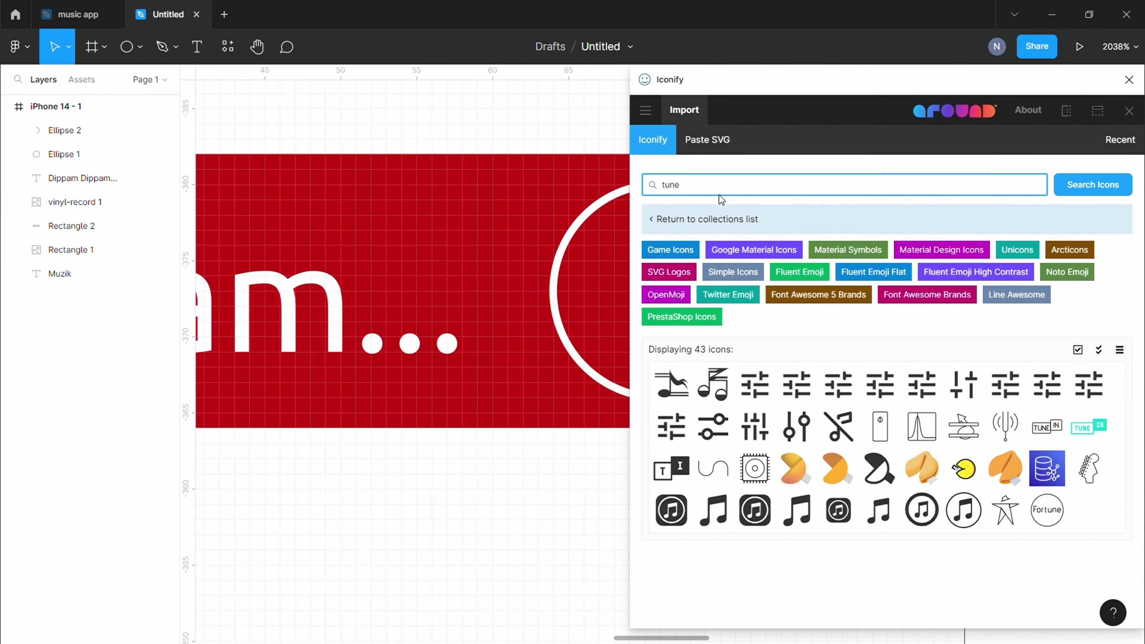
pyautogui.press('Return')
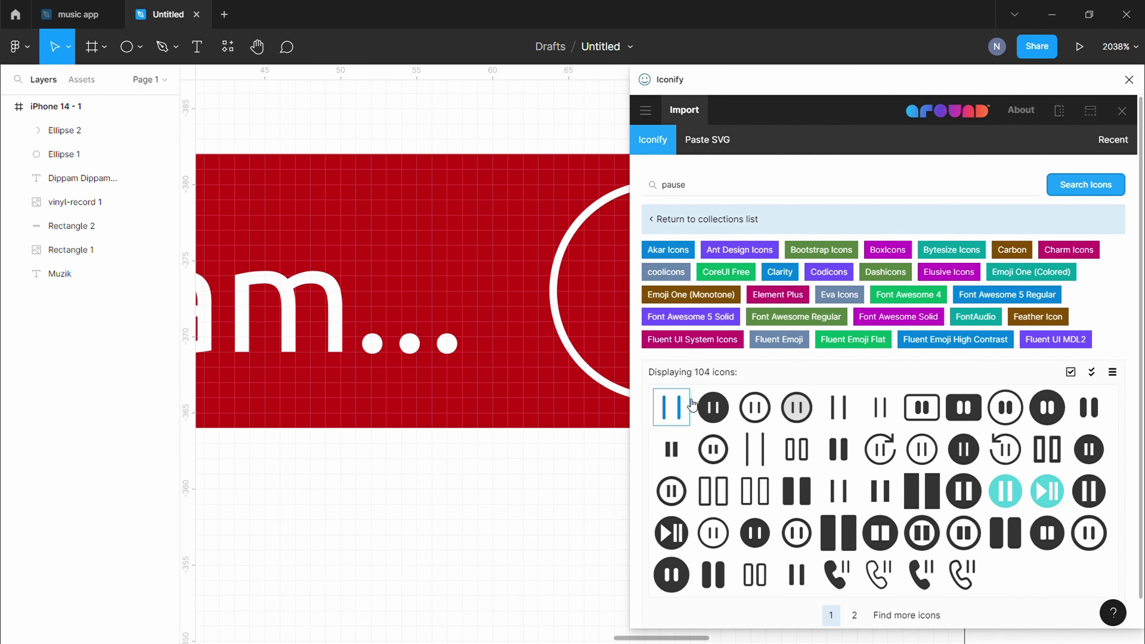
pyautogui.moveTo(492, 315); pyautogui.dragTo(705, 302)
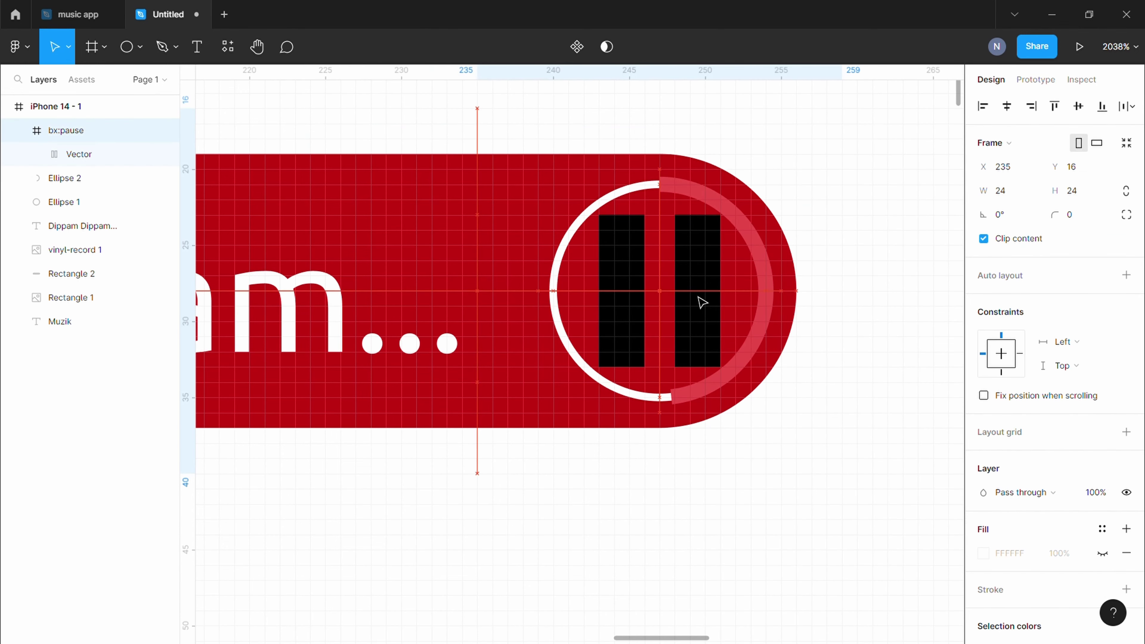
pyautogui.moveTo(854, 121); pyautogui.dragTo(746, 229)
pyautogui.moveTo(623, 340); pyautogui.dragTo(683, 294)
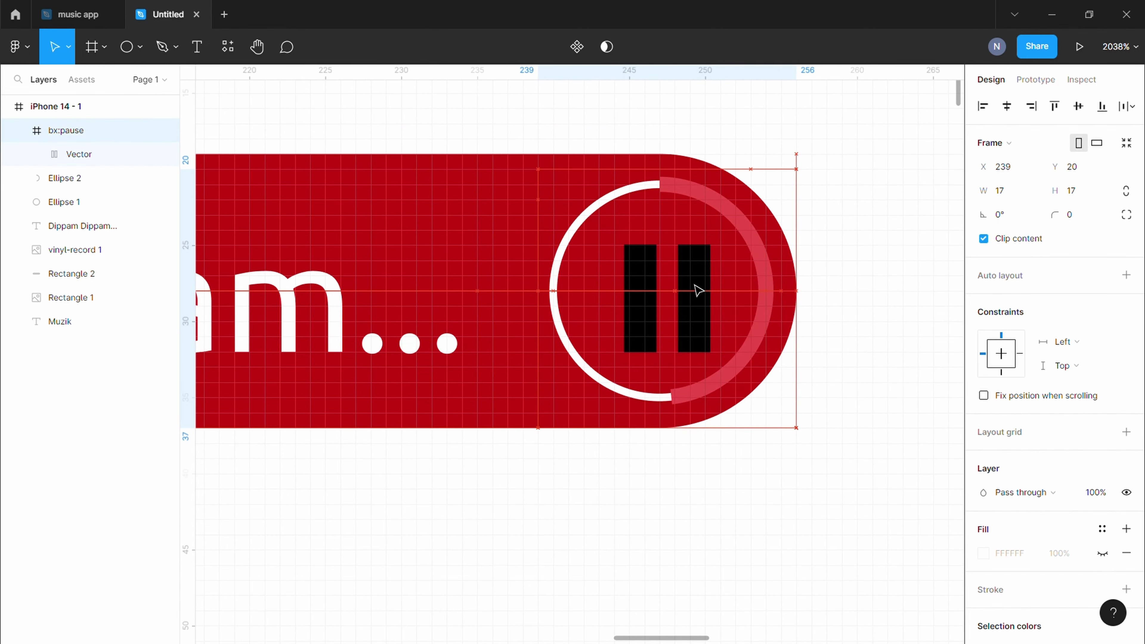
# Step: Shrink the bx:pause frame from 17 to 16, then bring the phone screen's top into view
pyautogui.hotkey('ctrl', 'Left')
pyautogui.hotkey('ctrl', 'Up')
pyautogui.press('Escape')
pyautogui.press('Escape')
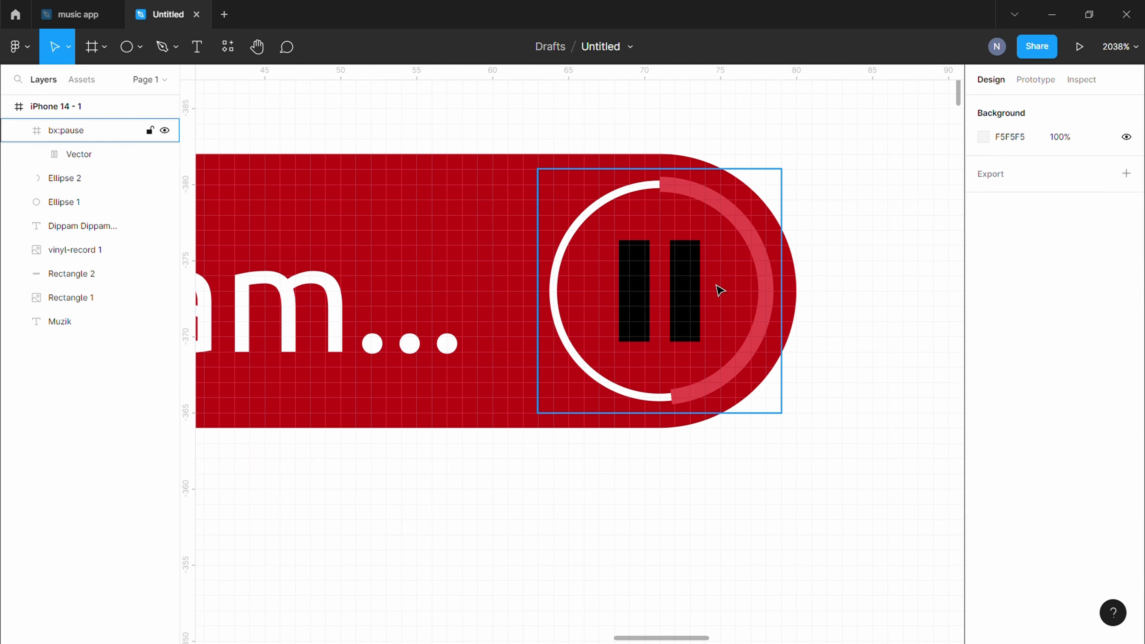
pyautogui.scroll(-5, 888, 296)
pyautogui.scroll(-5, 726, 371)
pyautogui.moveTo(726, 448)
pyautogui.mouseDown()
pyautogui.moveTo(711, 359)
pyautogui.moveTo(709, 408)
pyautogui.moveTo(635, 276)
pyautogui.mouseUp()
pyautogui.scroll(-1, 649, 284)
# Step: Add a bold, size 20 heading below Muzik, centred on the screen
pyautogui.press('t')
pyautogui.click(473, 206)
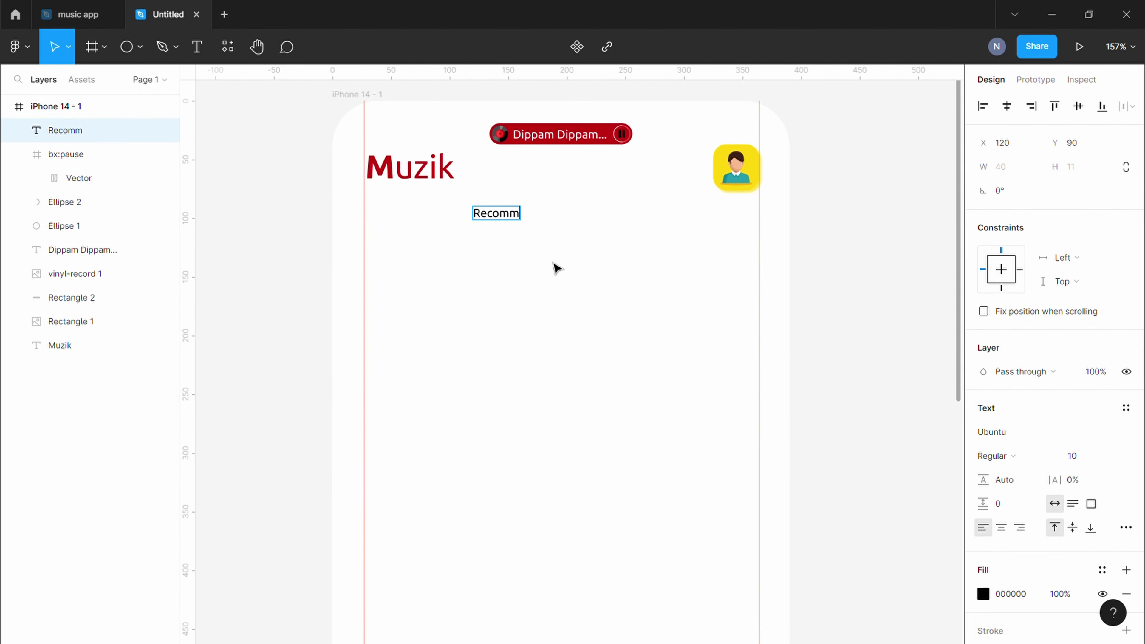
pyautogui.write('ende')
pyautogui.press('Escape')
pyautogui.doubleClick(513, 216)
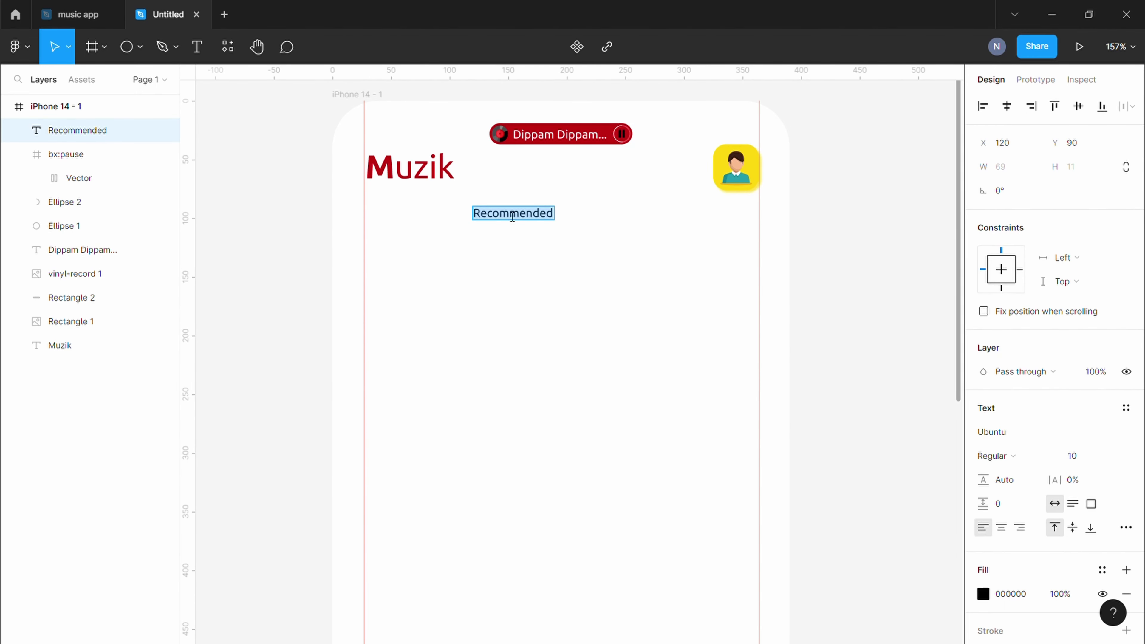
pyautogui.click(994, 456)
pyautogui.click(1010, 491)
pyautogui.click(1082, 456)
pyautogui.write('21')
pyautogui.press('Return')
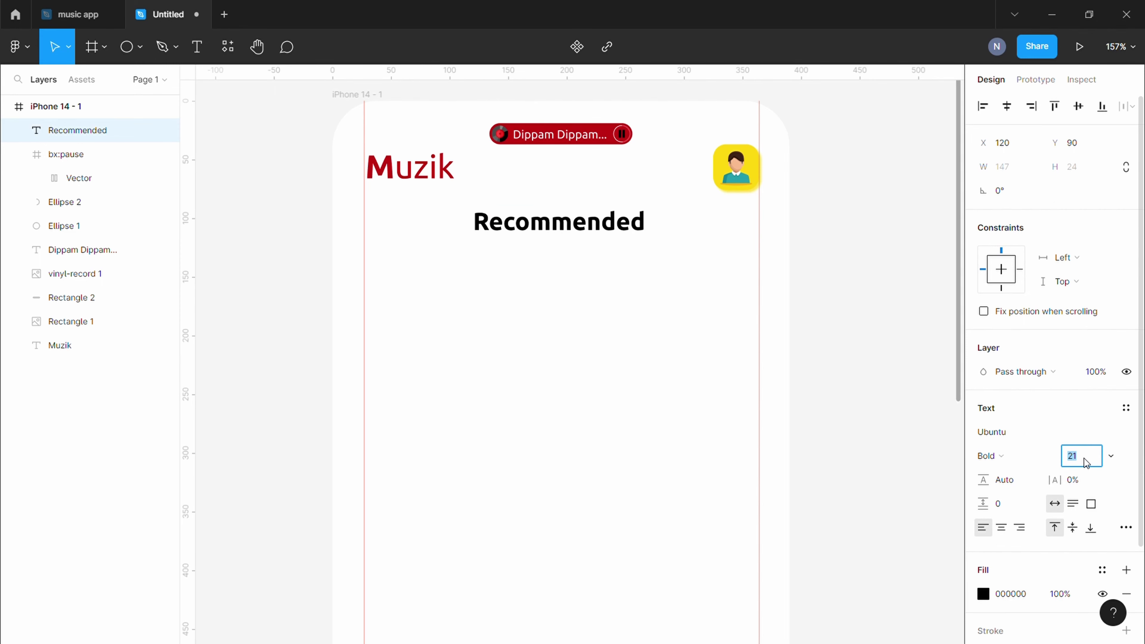
pyautogui.press('Down')
pyautogui.moveTo(573, 223); pyautogui.dragTo(581, 230)
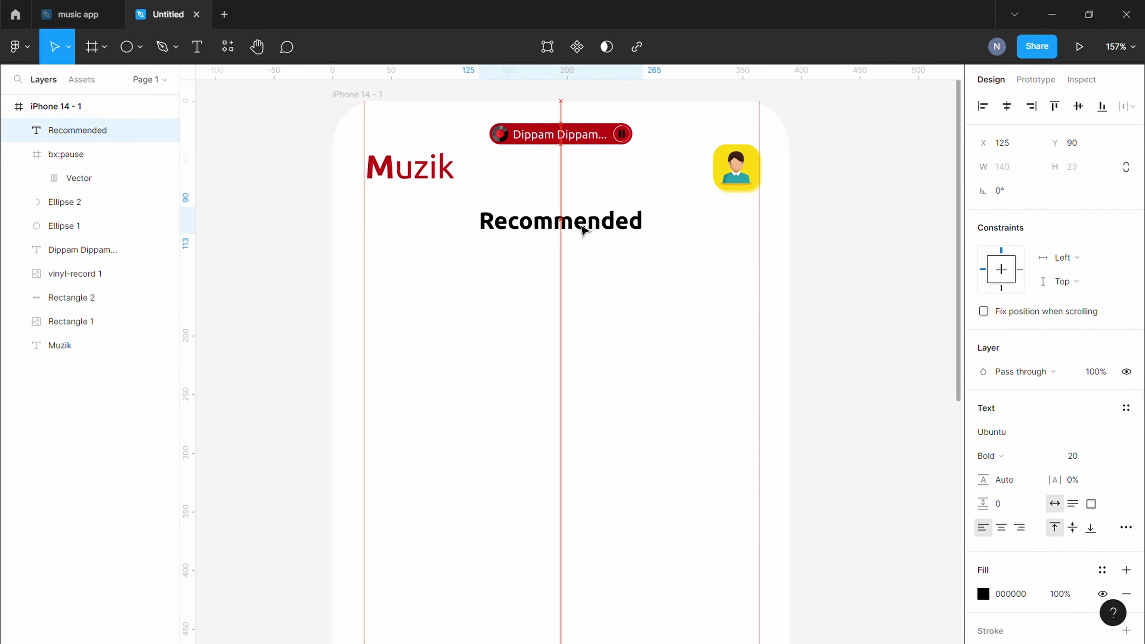
# Step: Rewrite the heading to 'Suggested' and recentre it
pyautogui.click(629, 306)
pyautogui.scroll(-2, 619, 351)
pyautogui.doubleClick(570, 174)
pyautogui.write('Suggested')
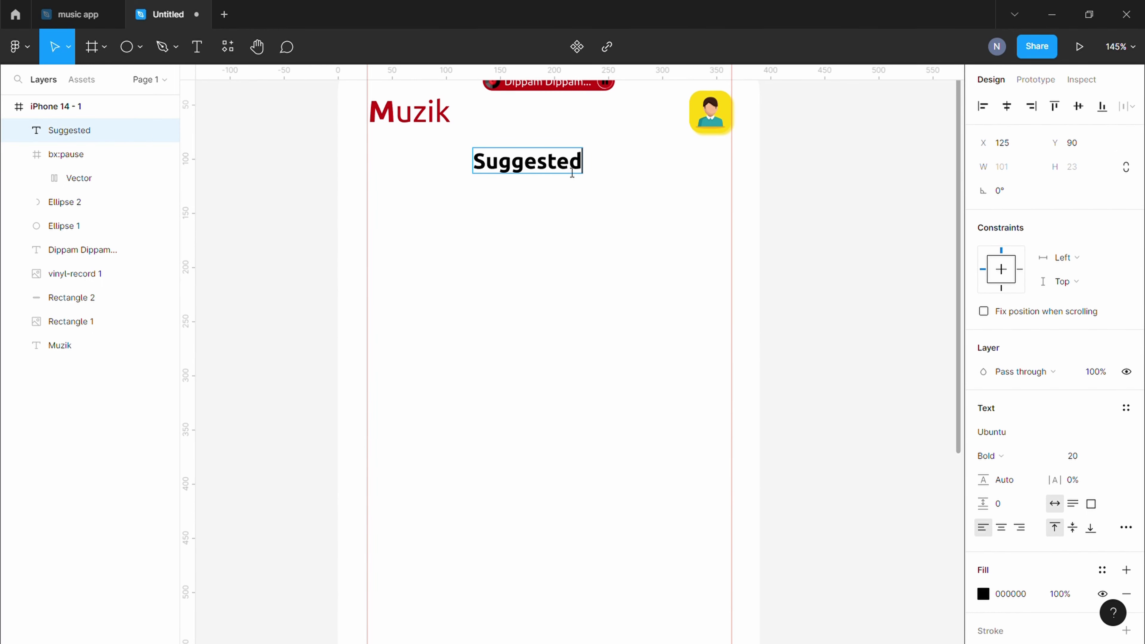
pyautogui.press('Escape')
pyautogui.moveTo(560, 184); pyautogui.dragTo(580, 175)
pyautogui.click(631, 272)
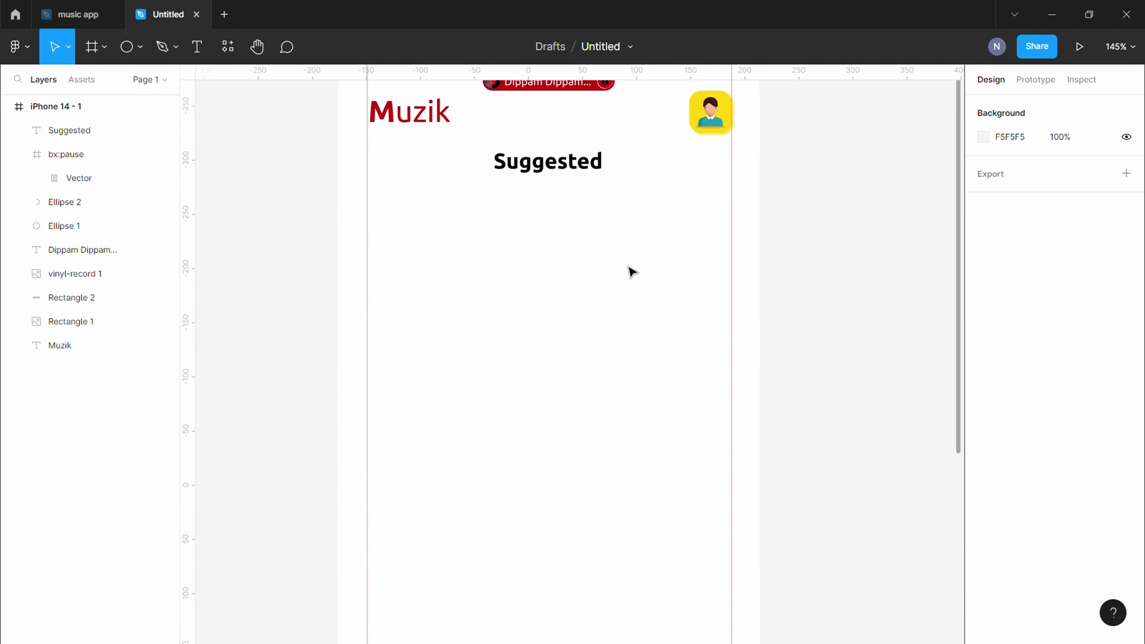
# Step: Draw a 156×208 card below the heading with corner radius 15
pyautogui.press('r')
pyautogui.moveTo(479, 191)
pyautogui.mouseDown()
pyautogui.moveTo(648, 372)
pyautogui.moveTo(605, 428)
pyautogui.mouseUp()
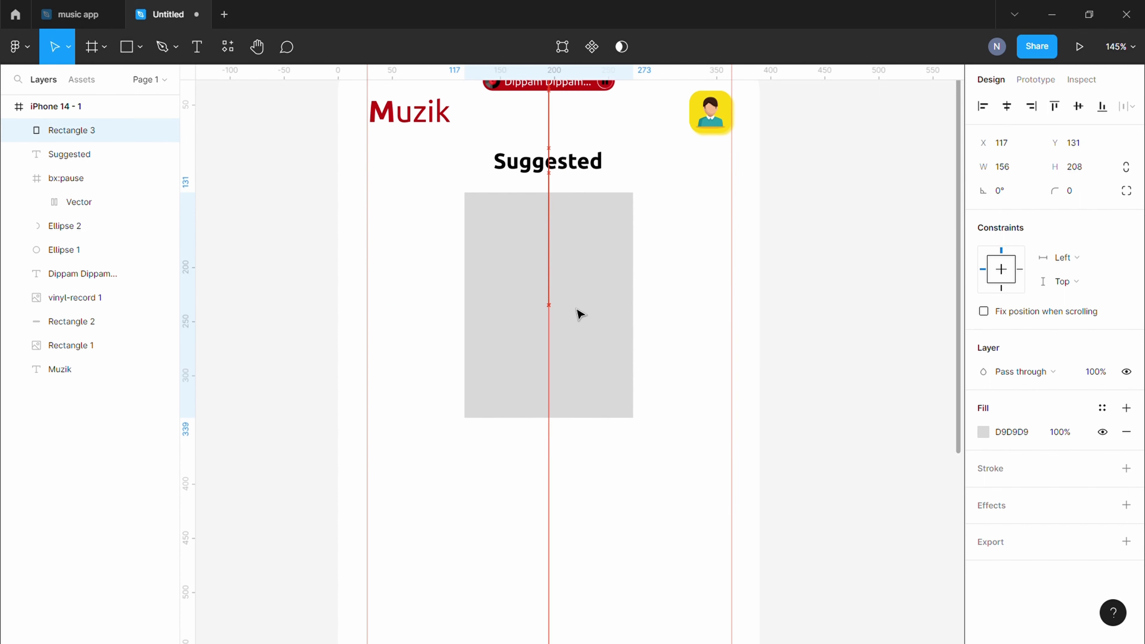
pyautogui.moveTo(580, 314); pyautogui.dragTo(597, 301)
pyautogui.moveTo(623, 201); pyautogui.dragTo(621, 235)
pyautogui.click(722, 255)
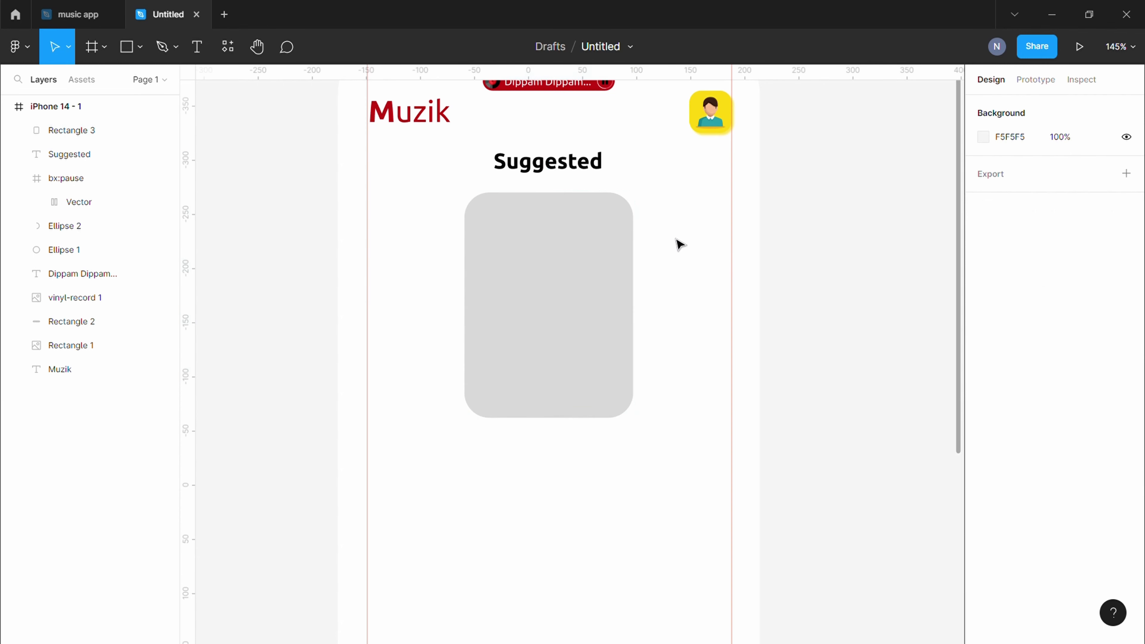
pyautogui.click(570, 276)
pyautogui.moveTo(614, 220); pyautogui.dragTo(621, 218)
pyautogui.click(660, 260)
pyautogui.click(581, 287)
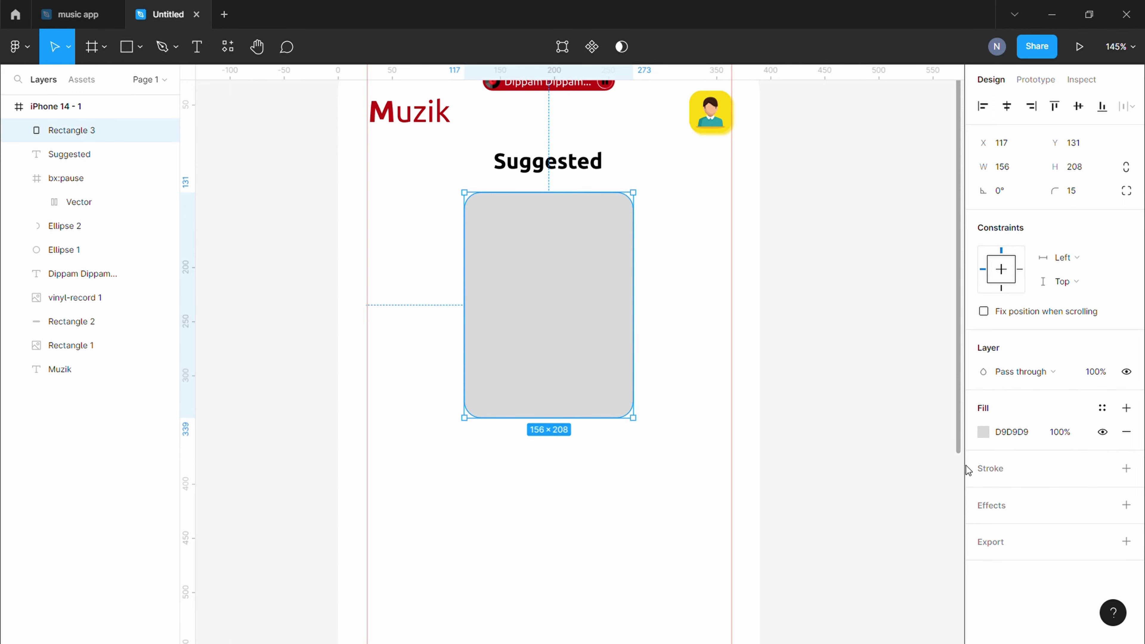
# Step: Fill the card with the movie poster image
pyautogui.click(983, 432)
pyautogui.click(810, 255)
pyautogui.click(816, 347)
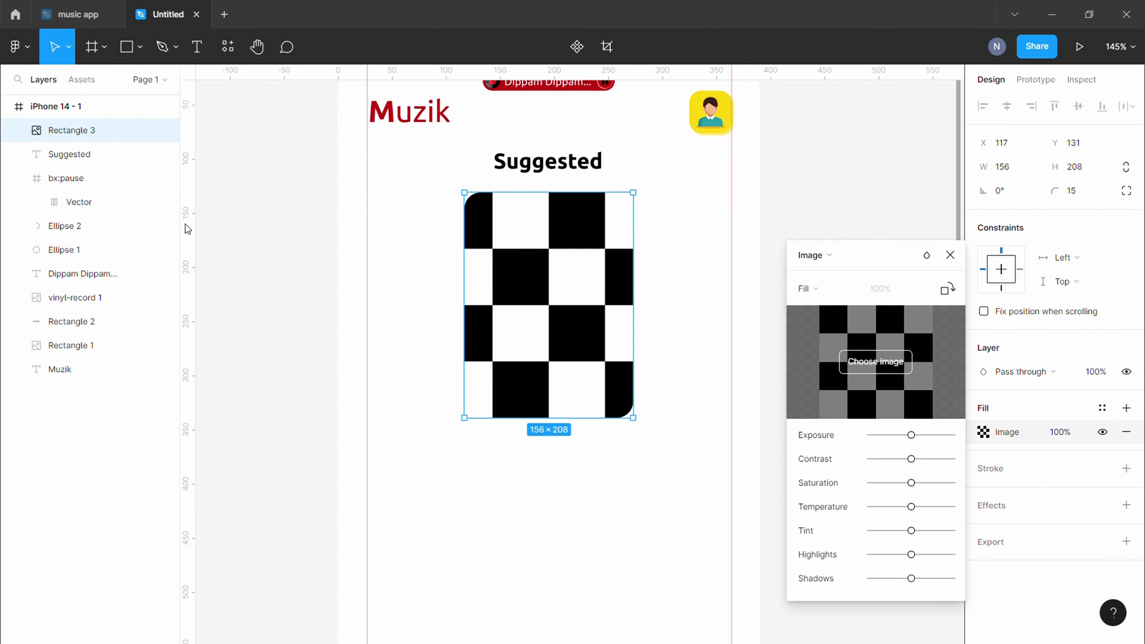
pyautogui.click(769, 266)
pyautogui.click(72, 130)
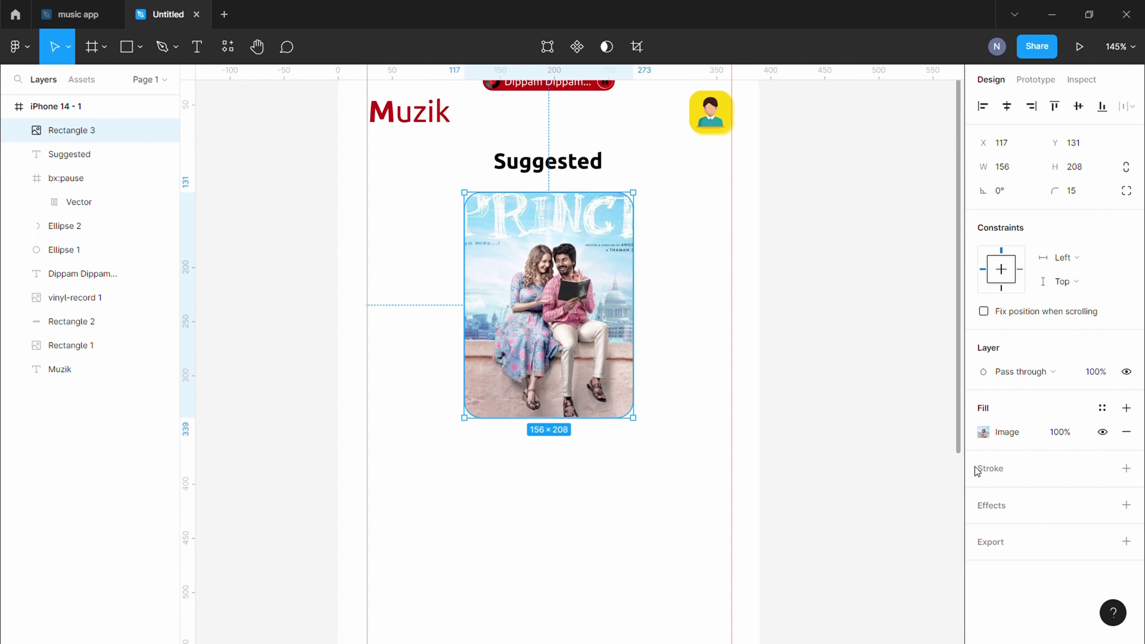
# Step: Give the card a drop shadow with Y 0, blur 40 and 20% opacity
pyautogui.click(1126, 505)
pyautogui.click(983, 529)
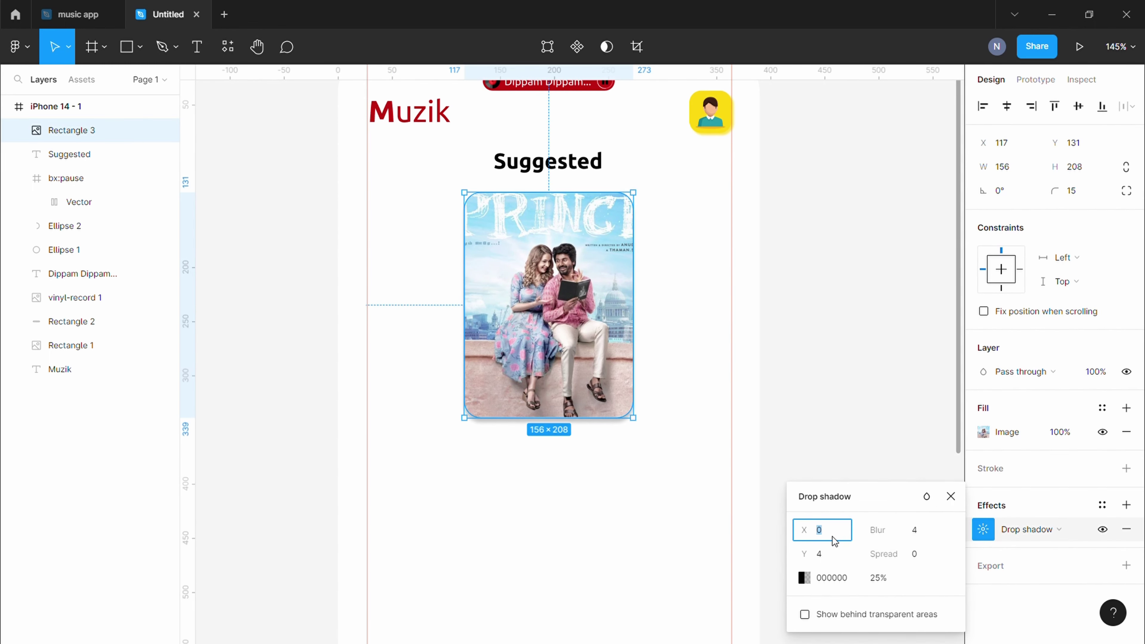
pyautogui.press('Tab')
pyautogui.write('0')
pyautogui.press('Tab')
pyautogui.write('40')
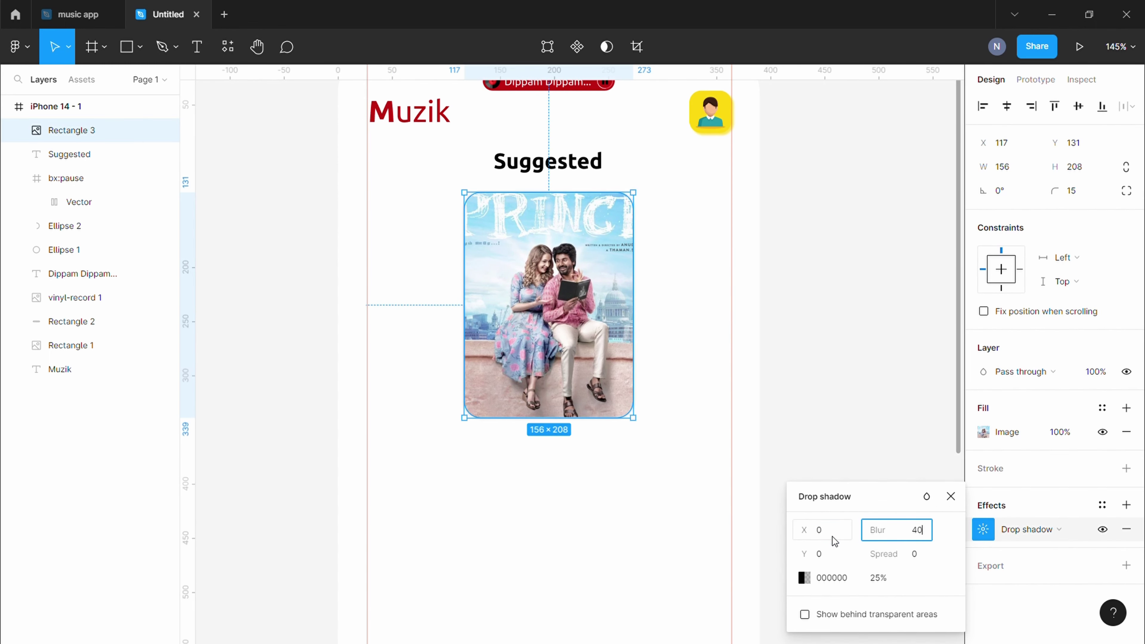
pyautogui.press('Tab')
pyautogui.press('Tab')
pyautogui.write('20')
pyautogui.press('Return')
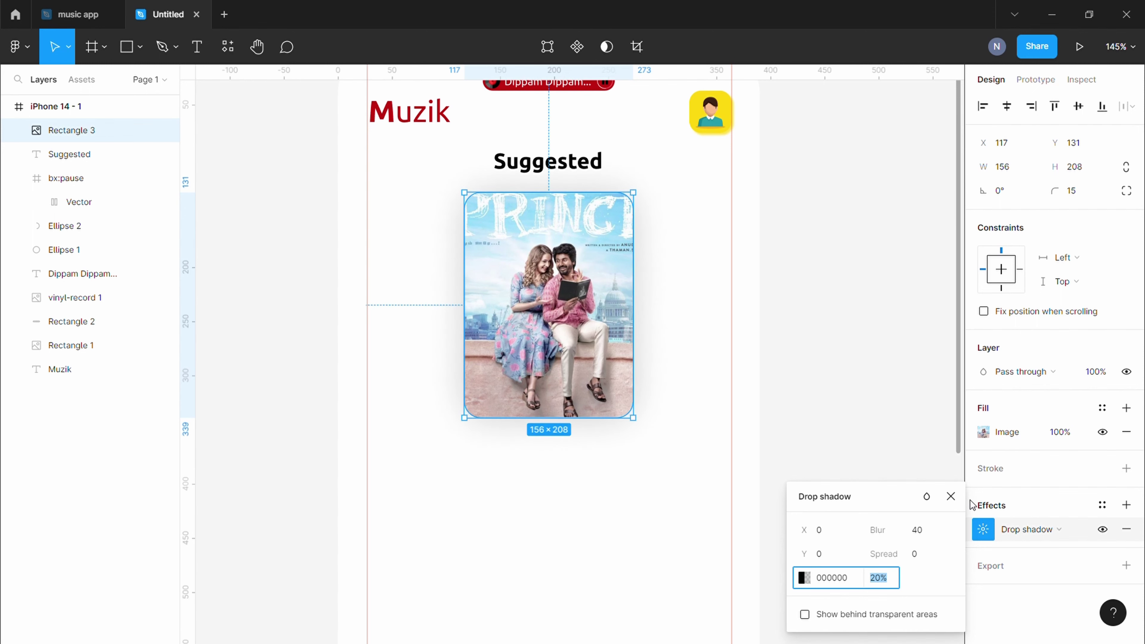
pyautogui.click(916, 414)
pyautogui.scroll(1, 551, 347)
# Step: Draw a 48×48 circle near the bottom of the poster card
pyautogui.click(139, 50)
pyautogui.click(90, 140)
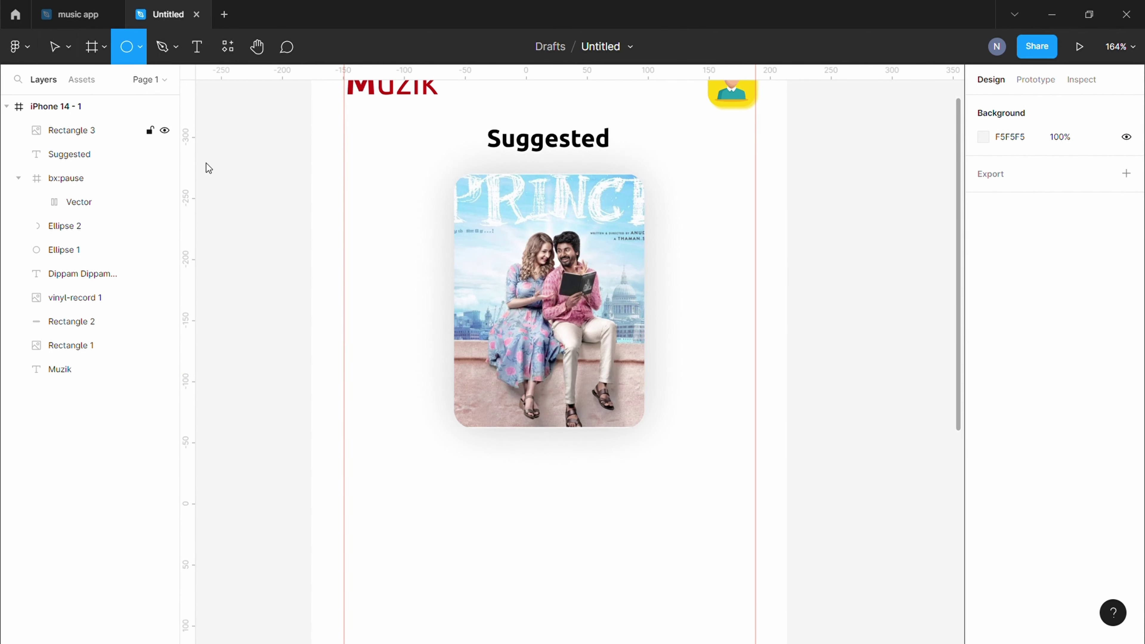
pyautogui.moveTo(518, 360)
pyautogui.mouseDown()
pyautogui.moveTo(580, 406)
pyautogui.moveTo(564, 363)
pyautogui.mouseUp()
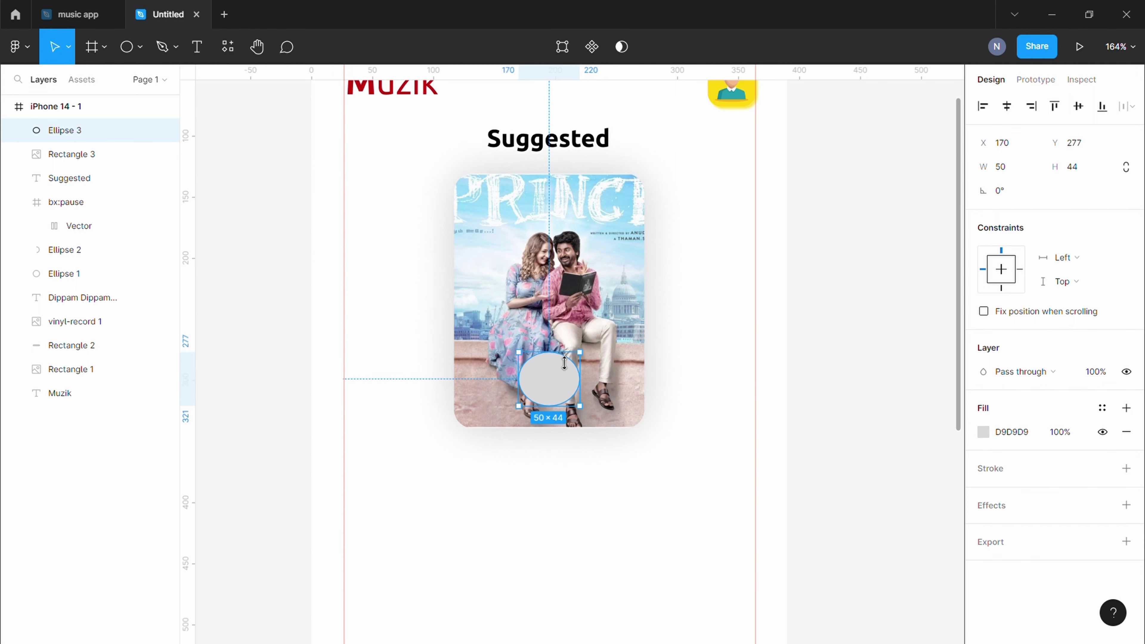
pyautogui.moveTo(569, 418)
pyautogui.mouseDown()
pyautogui.moveTo(535, 396)
pyautogui.moveTo(558, 384)
pyautogui.mouseUp()
# Step: Fill the circle white (FFFFFF) and add a 40-blur drop shadow
pyautogui.click(983, 432)
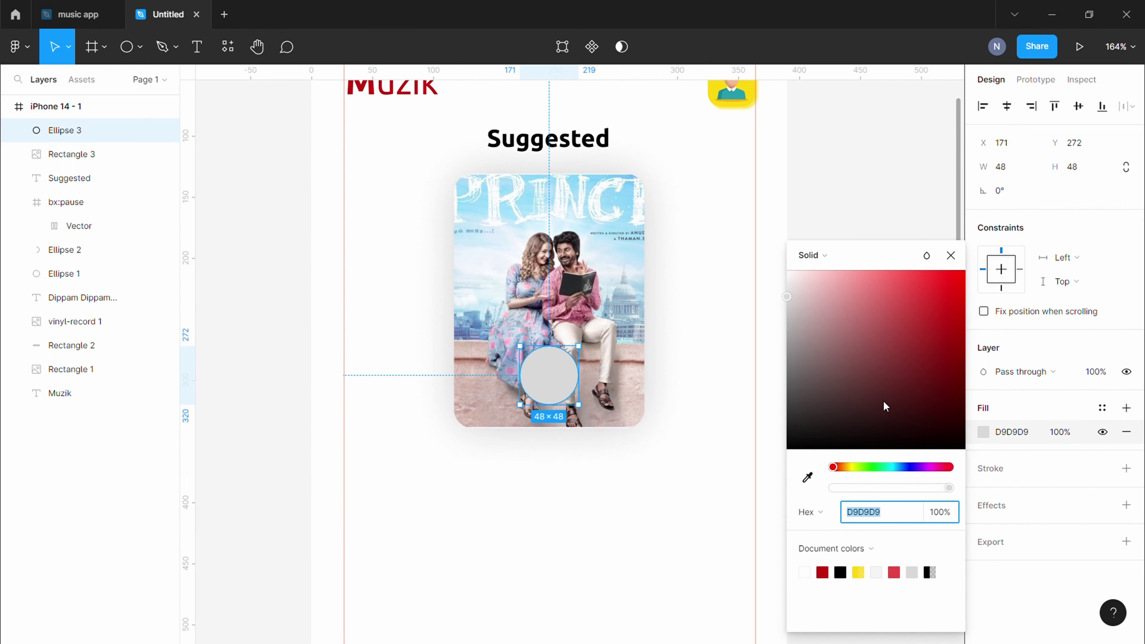
pyautogui.write('FFFFFF')
pyautogui.click(951, 256)
pyautogui.click(1127, 506)
pyautogui.click(985, 531)
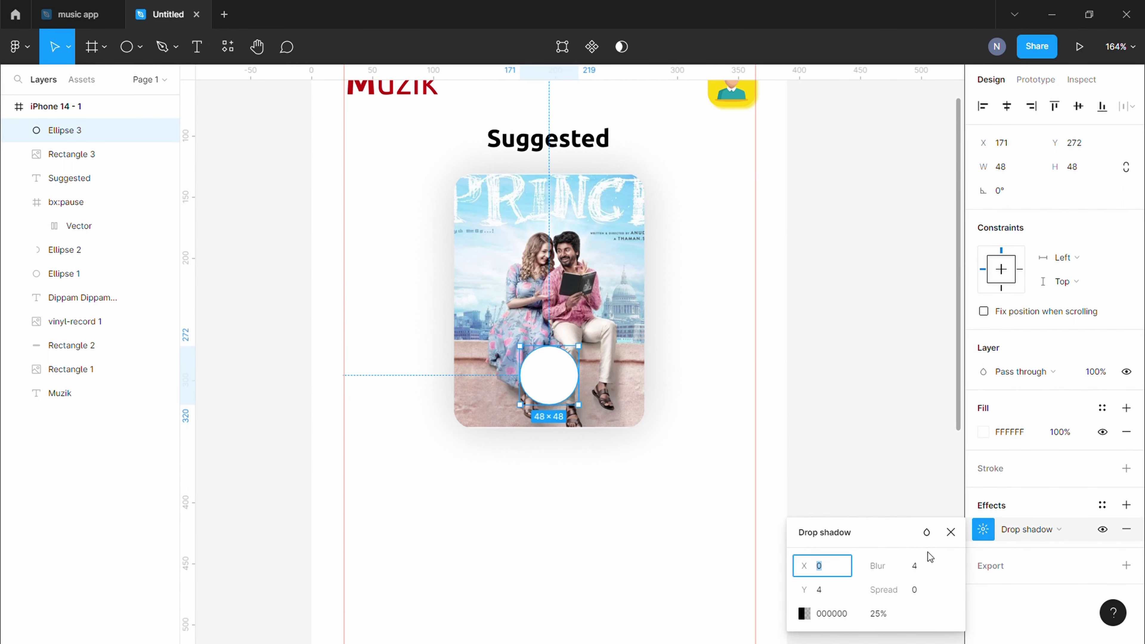
pyautogui.write('0')
pyautogui.press('Tab')
pyautogui.write('40')
pyautogui.press('Tab')
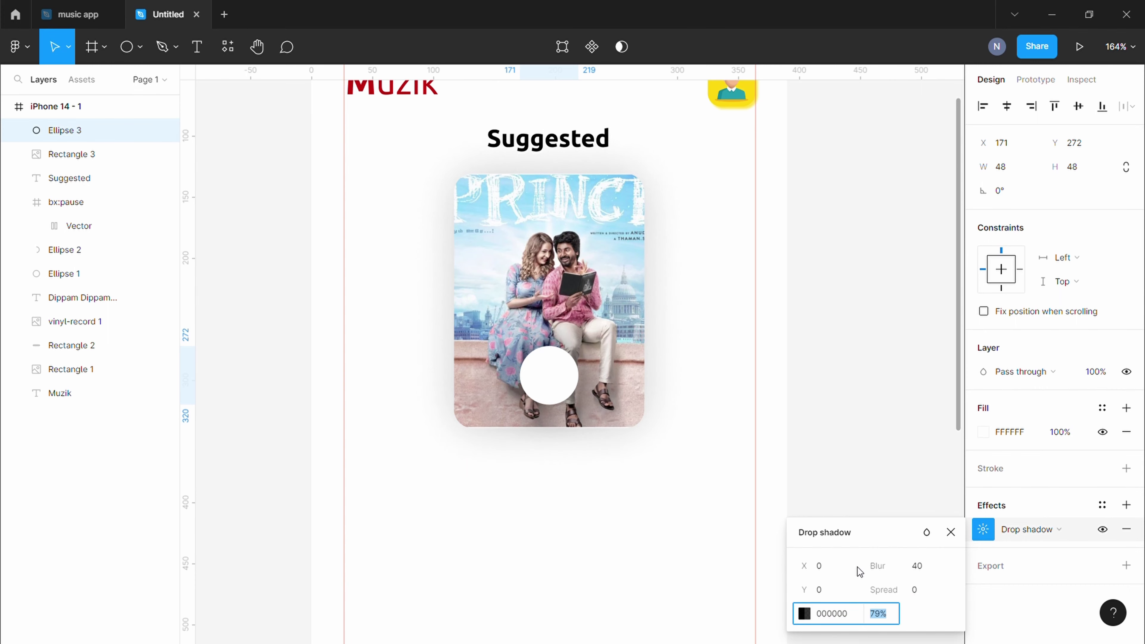
pyautogui.click(871, 465)
# Step: Insert an Iconify play icon into the circle, sized 35×35 and centred, then reselect it
pyautogui.click(17, 46)
pyautogui.click(195, 276)
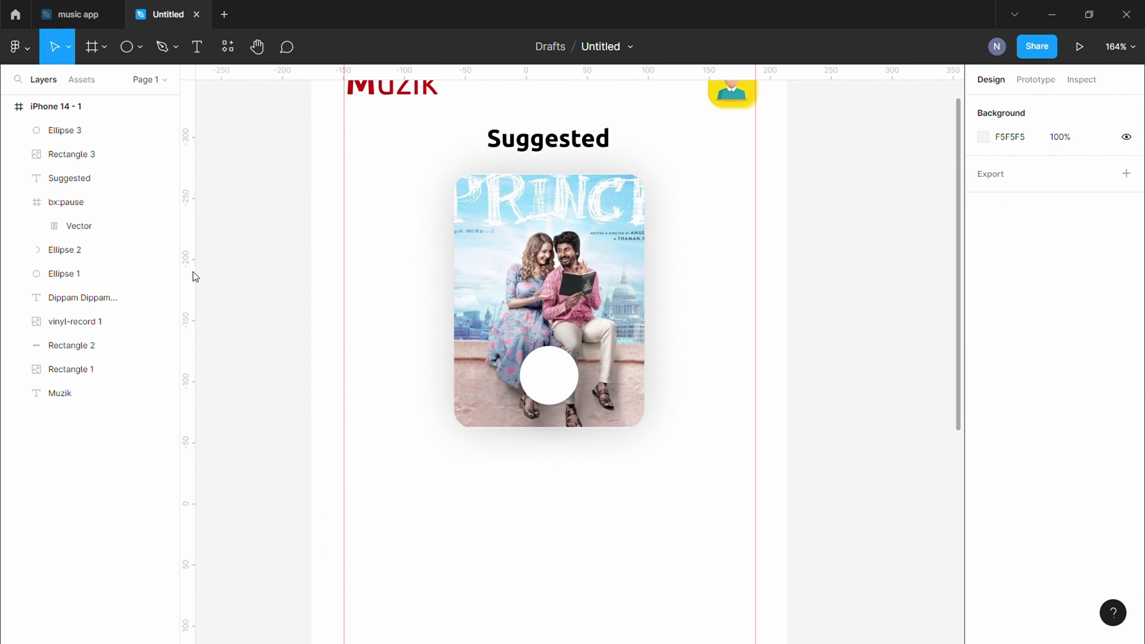
pyautogui.write('play')
pyautogui.press('Return')
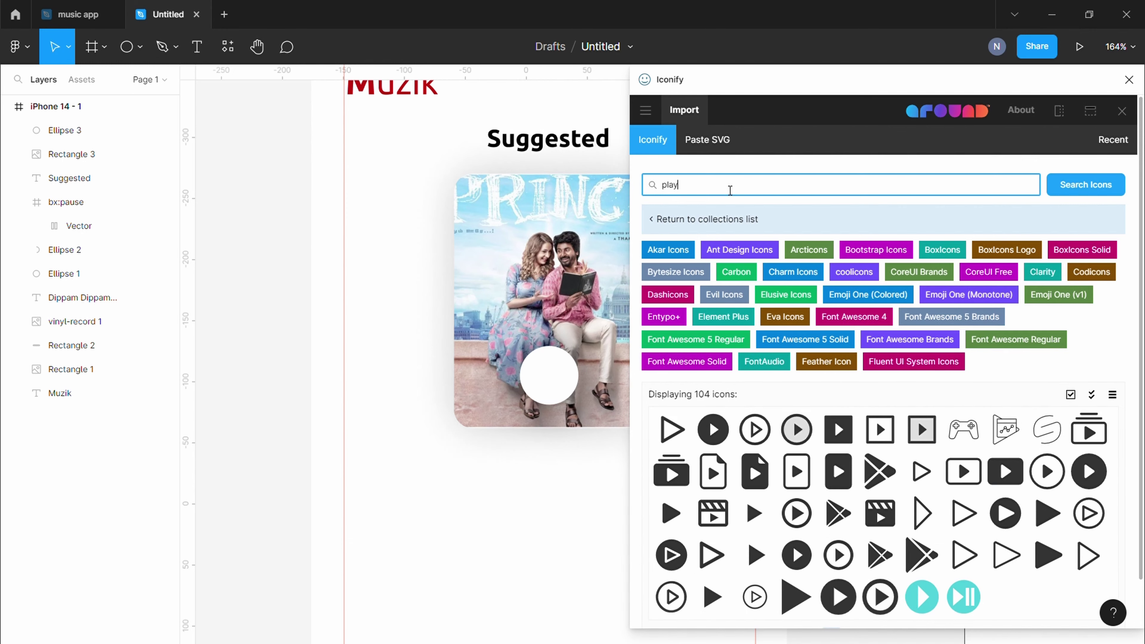
pyautogui.moveTo(672, 513); pyautogui.dragTo(549, 381)
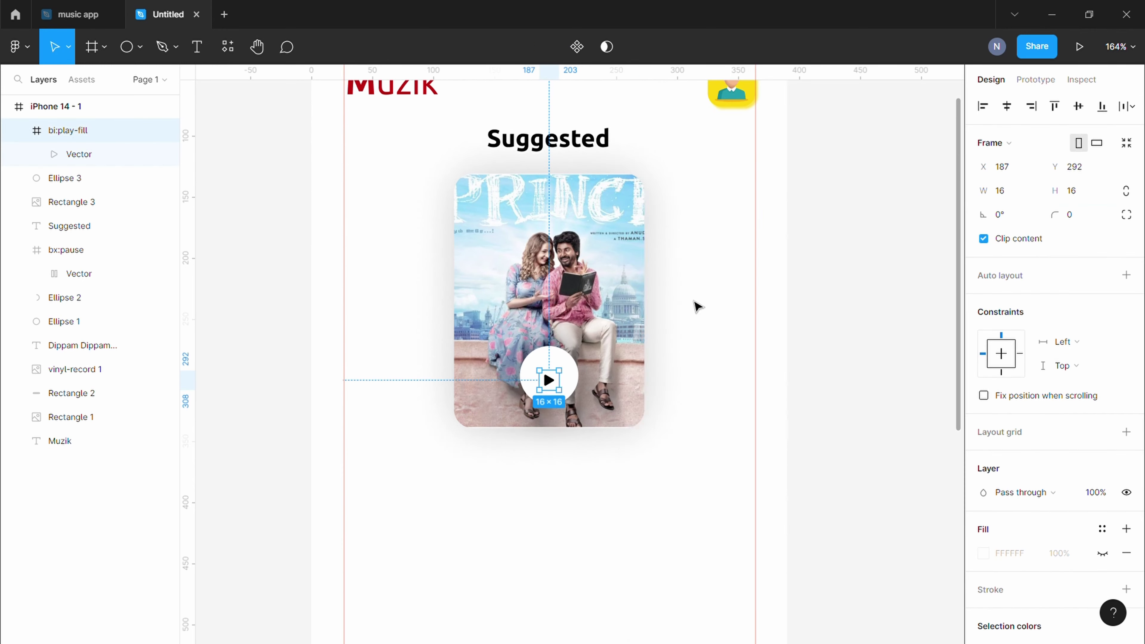
pyautogui.scroll(3, 568, 368)
pyautogui.hscroll(-5, 555, 368)
pyautogui.hscroll(5, 554, 368)
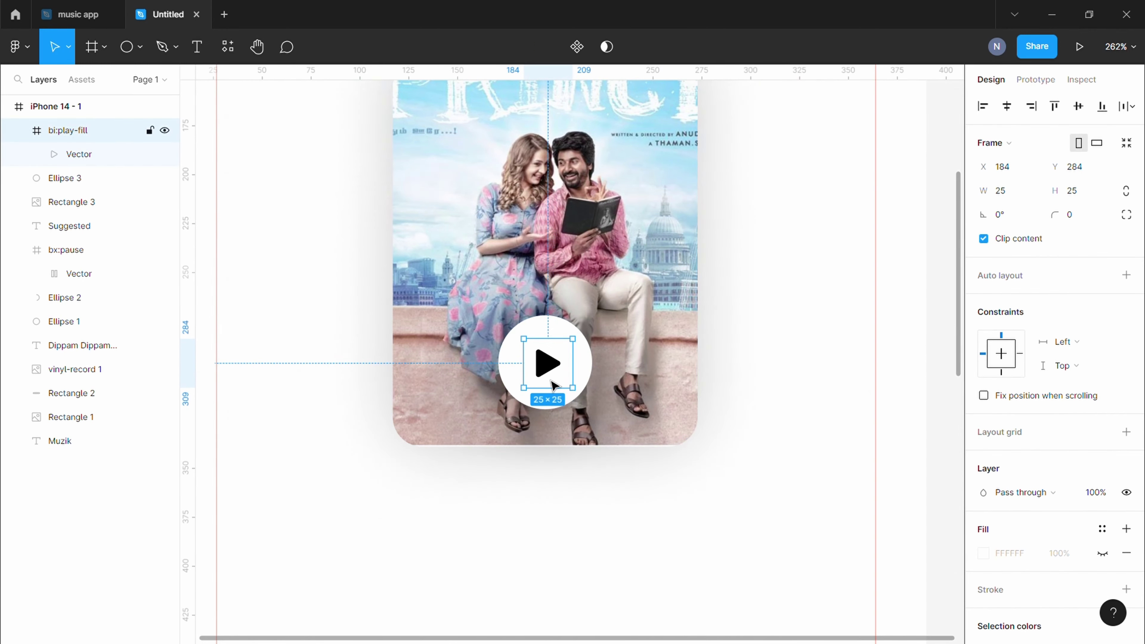
pyautogui.scroll(3, 549, 383)
pyautogui.moveTo(603, 327); pyautogui.dragTo(620, 307)
pyautogui.moveTo(563, 377); pyautogui.dragTo(554, 370)
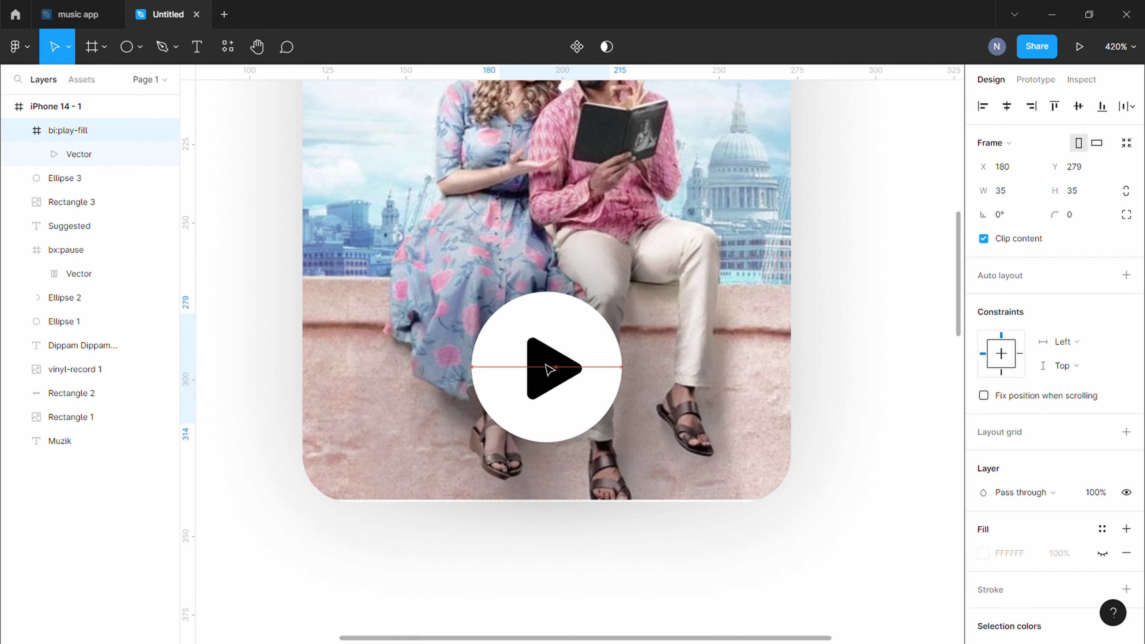
pyautogui.click(831, 350)
pyautogui.hscroll(2, 624, 361)
pyautogui.scroll(-4, 624, 361)
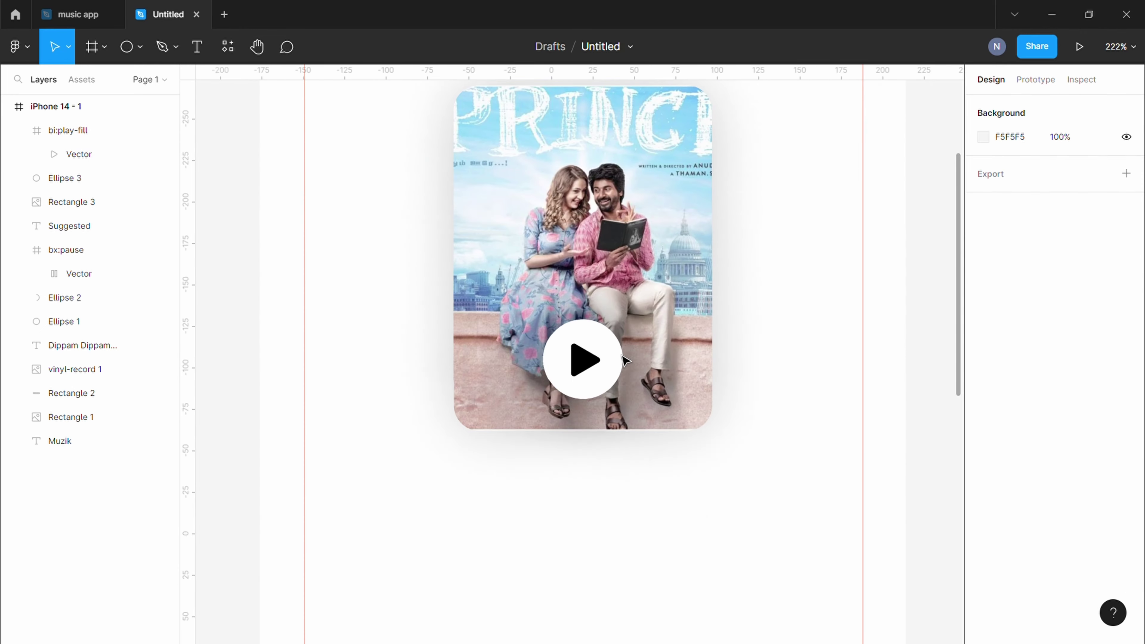
pyautogui.click(585, 360)
# Step: Duplicate the main poster card, resize the copy to width 135, and place it on the left
pyautogui.click(877, 440)
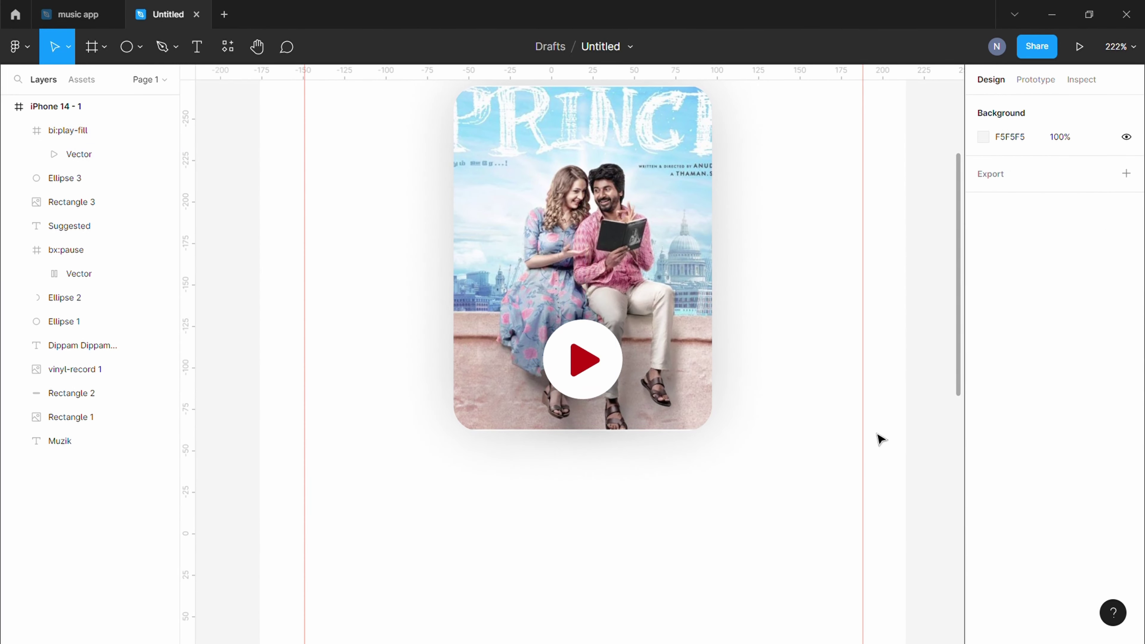
pyautogui.scroll(-3, 762, 440)
pyautogui.hscroll(2, 767, 294)
pyautogui.click(610, 357)
pyautogui.scroll(2, 572, 330)
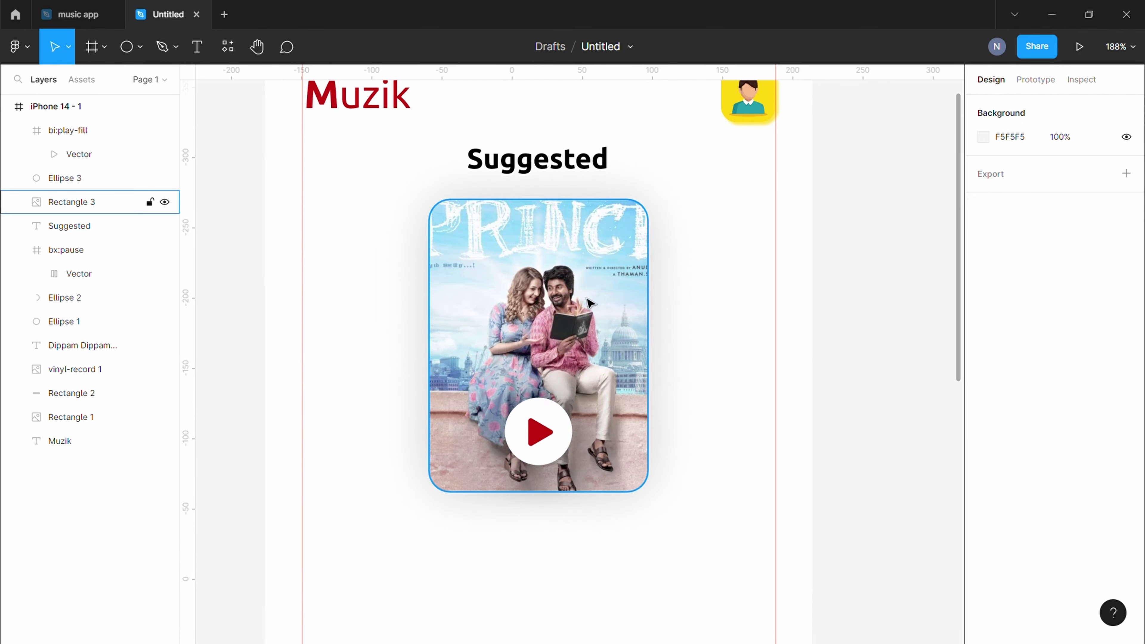
pyautogui.hotkey('ctrl', 'd')
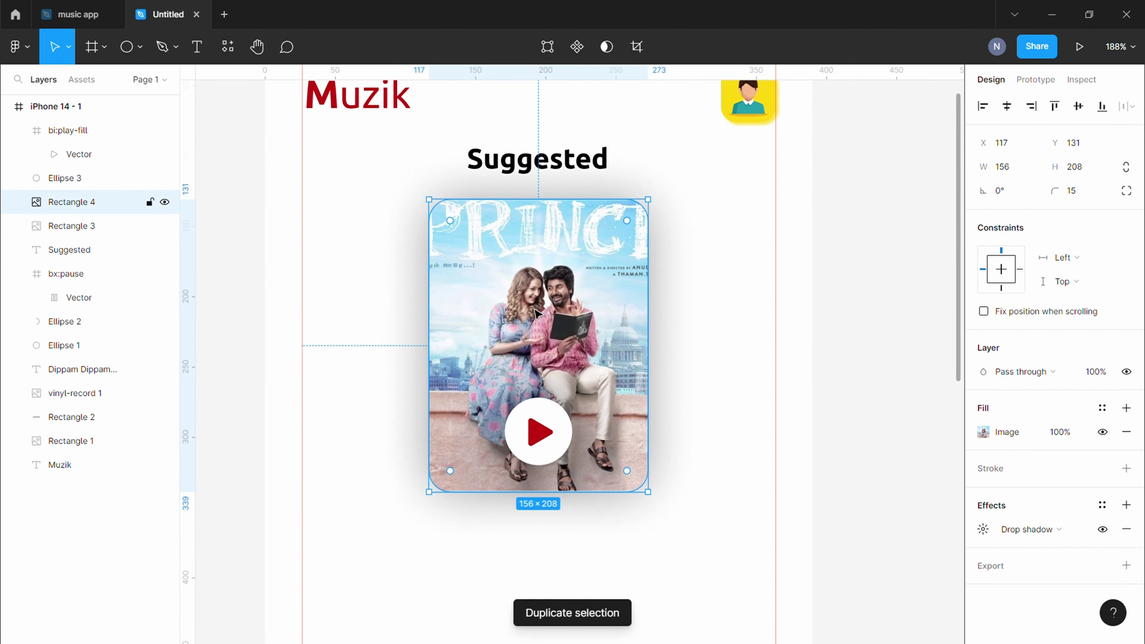
pyautogui.moveTo(536, 311); pyautogui.dragTo(667, 335)
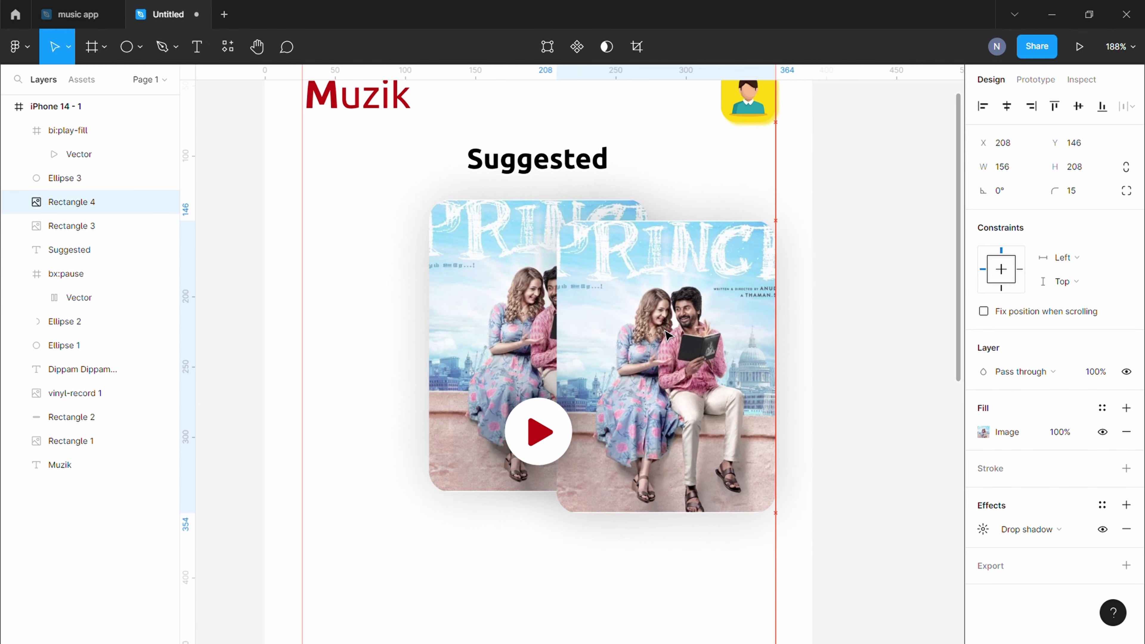
pyautogui.doubleClick(1003, 167)
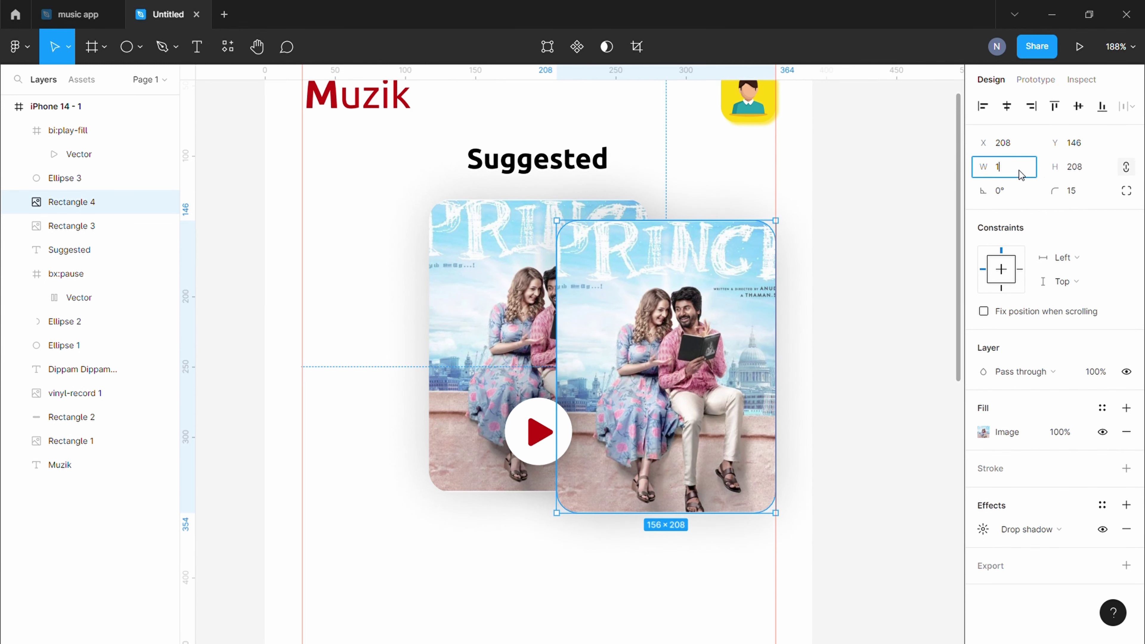
pyautogui.write('35')
pyautogui.press('Tab')
pyautogui.moveTo(661, 354)
pyautogui.mouseDown()
pyautogui.moveTo(629, 347)
pyautogui.moveTo(699, 348)
pyautogui.moveTo(480, 361)
pyautogui.mouseUp()
# Step: Add a second 135-wide copy on the right and send both side cards behind the main poster
pyautogui.hotkey('ctrl', 'd')
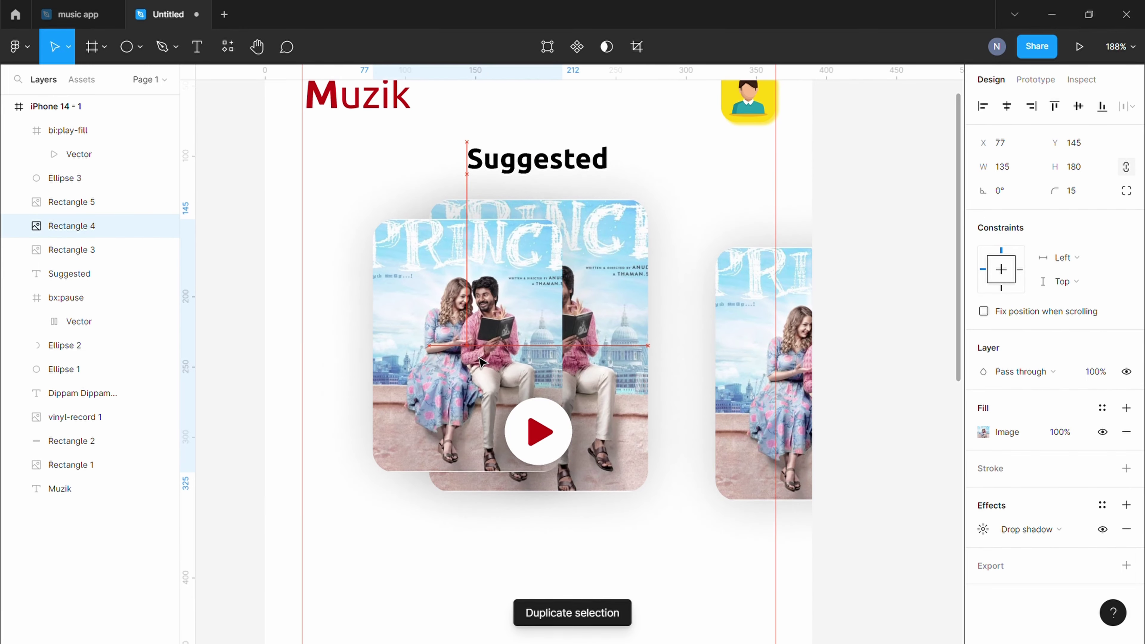
pyautogui.moveTo(728, 365); pyautogui.dragTo(546, 336)
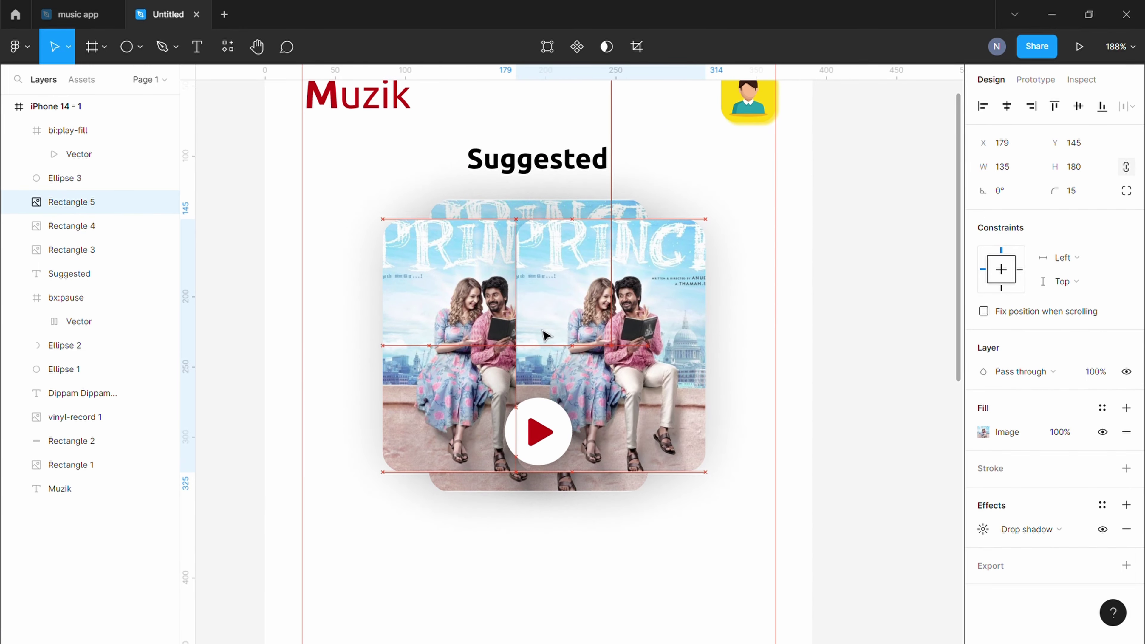
pyautogui.rightClick(546, 336)
pyautogui.click(568, 339)
pyautogui.rightClick(422, 312)
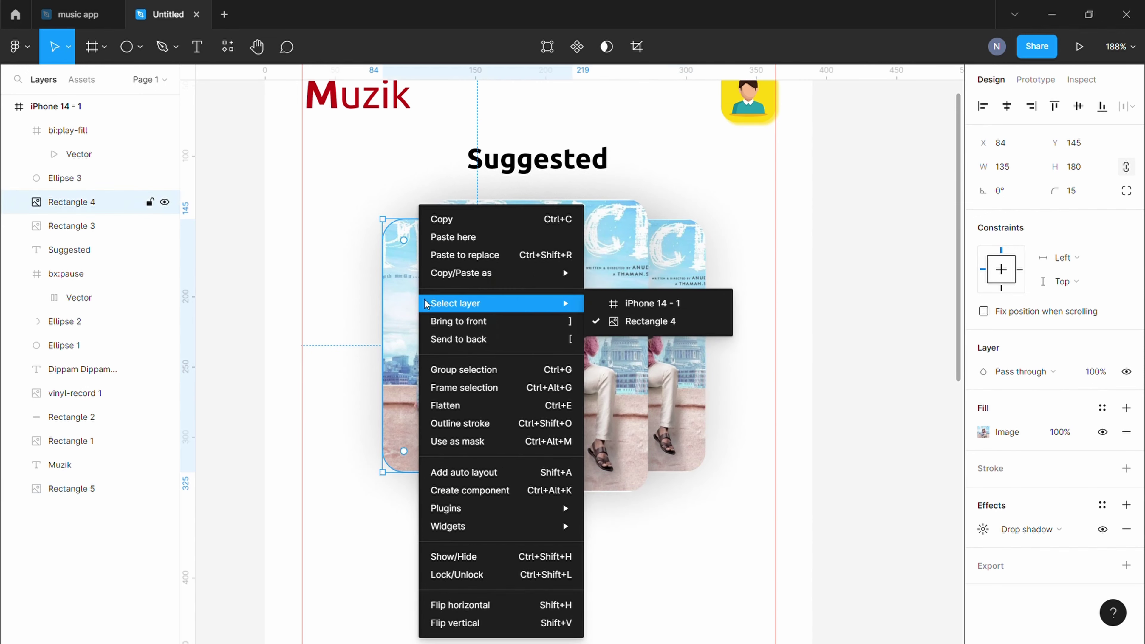
pyautogui.click(458, 339)
pyautogui.click(627, 538)
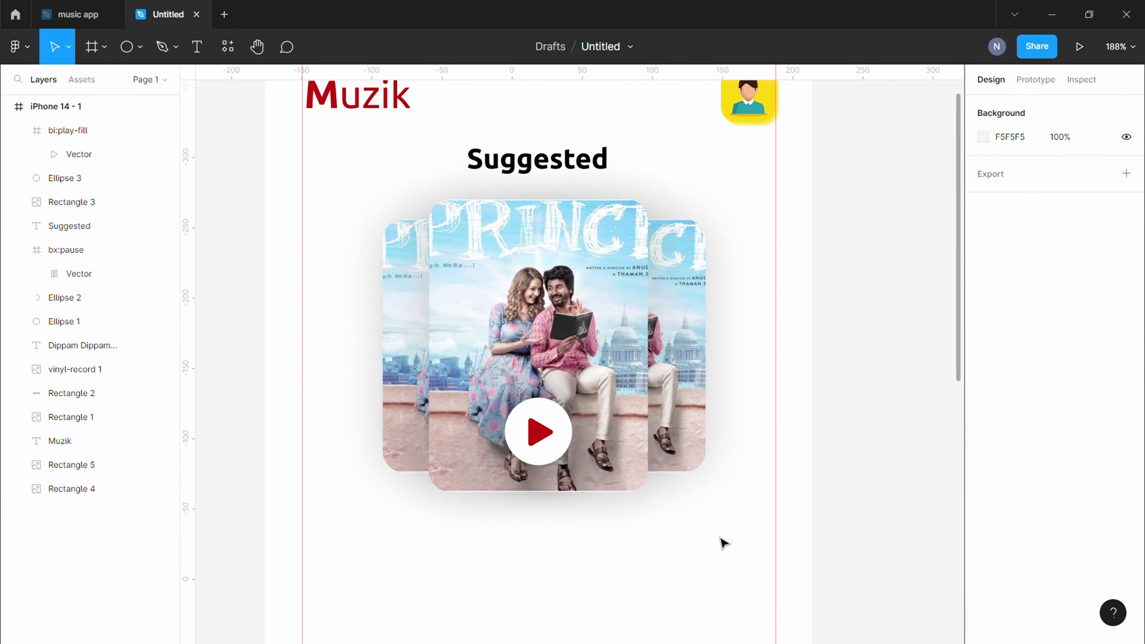
# Step: Make two smaller 112-wide poster copies for the outer carousel positions
pyautogui.click(689, 358)
pyautogui.hotkey('ctrl', 'd')
pyautogui.moveTo(689, 355); pyautogui.dragTo(738, 349)
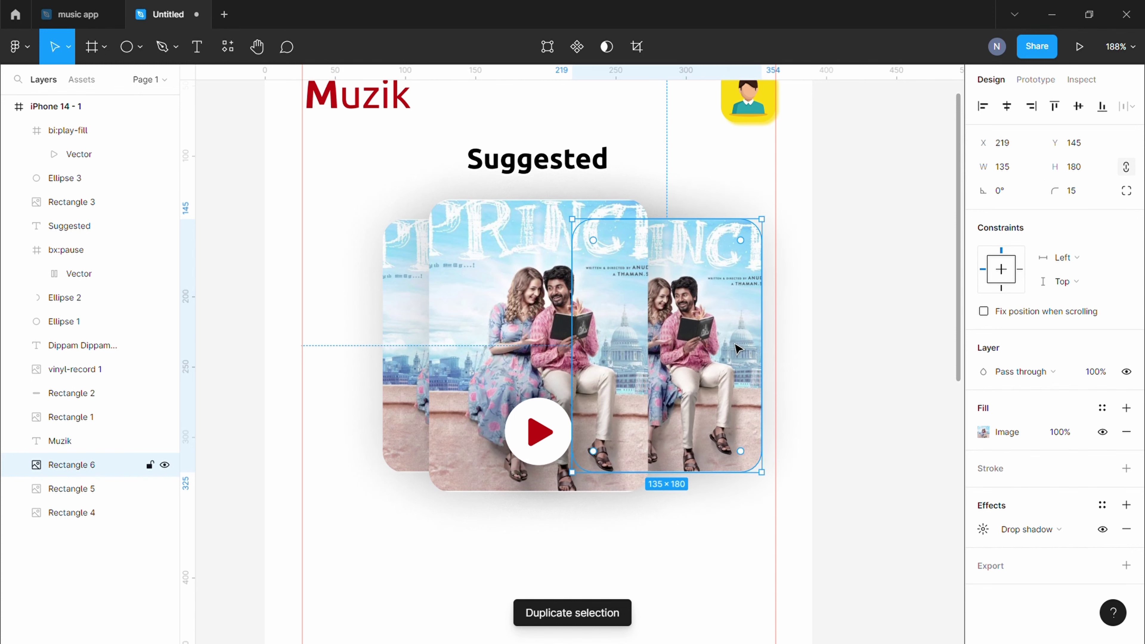
pyautogui.click(1002, 166)
pyautogui.write('112')
pyautogui.press('Tab')
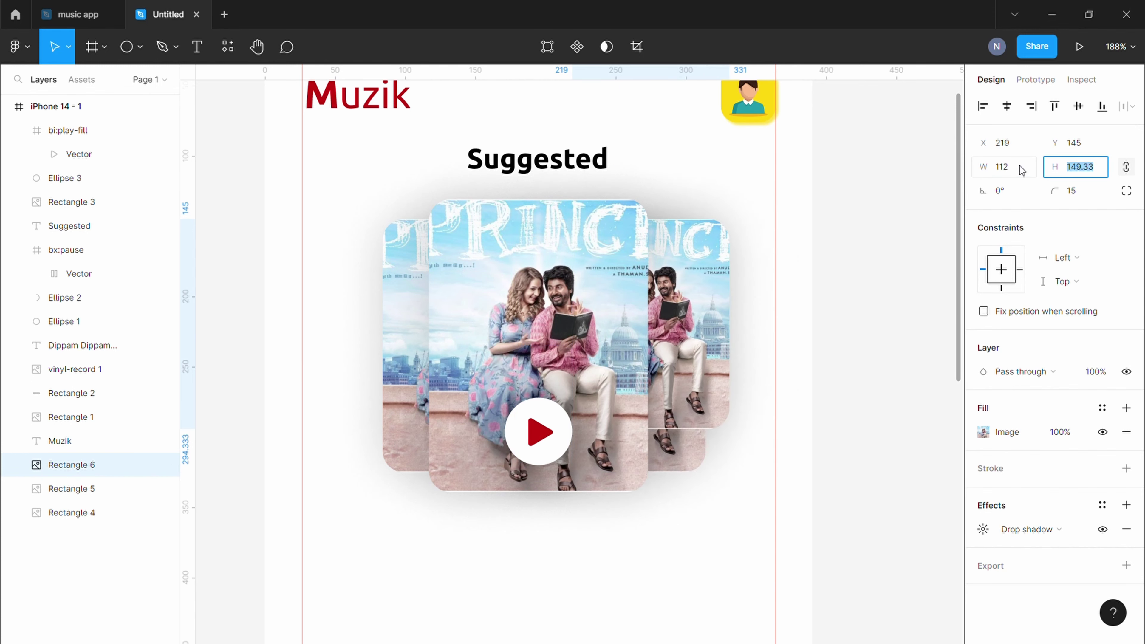
pyautogui.hotkey('ctrl', 'd')
pyautogui.moveTo(668, 312)
pyautogui.mouseDown()
pyautogui.moveTo(722, 328)
pyautogui.moveTo(432, 310)
pyautogui.mouseUp()
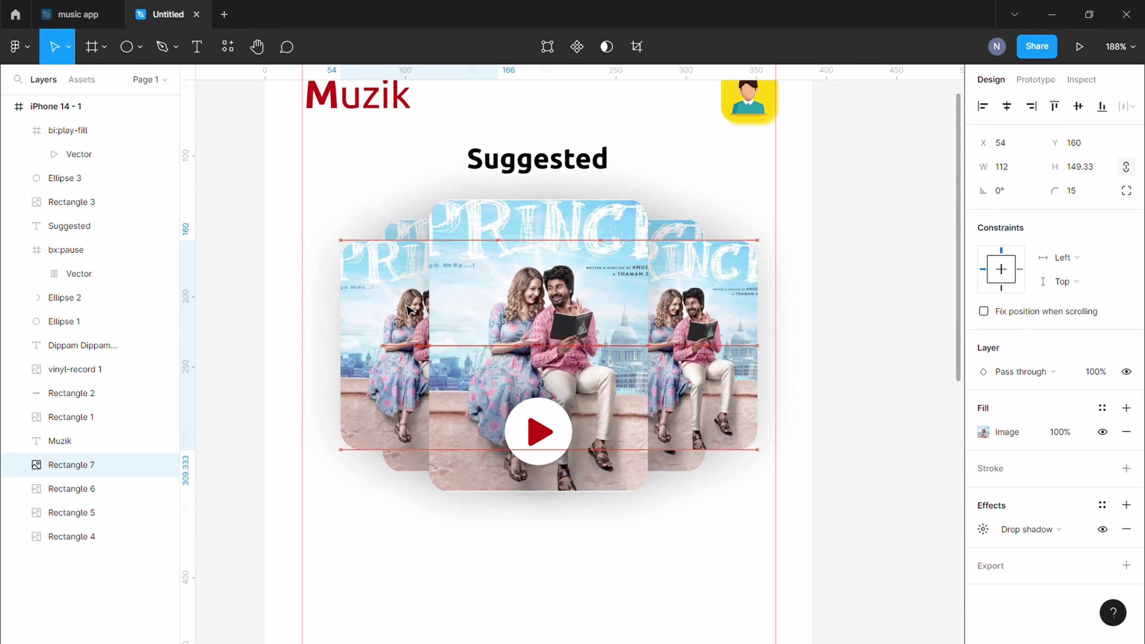
pyautogui.moveTo(432, 309)
pyautogui.mouseDown()
pyautogui.moveTo(450, 294)
pyautogui.moveTo(403, 311)
pyautogui.mouseUp()
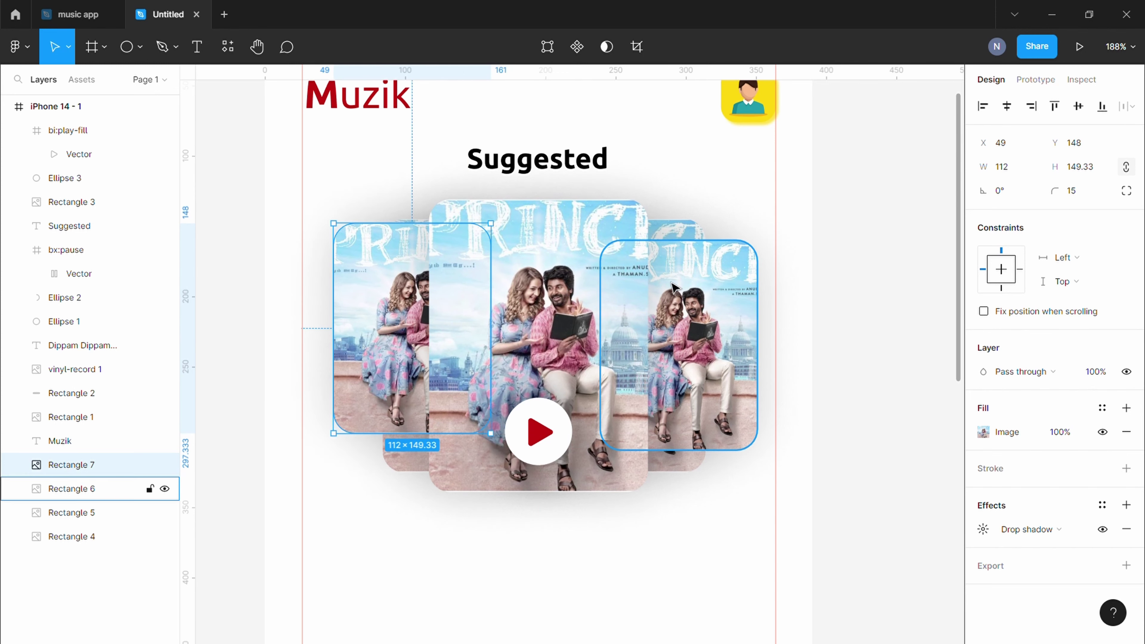
# Step: Position the small cards far left (X 52) and far right, and send both to the back
pyautogui.moveTo(722, 308); pyautogui.dragTo(717, 310)
pyautogui.moveTo(406, 313); pyautogui.dragTo(413, 316)
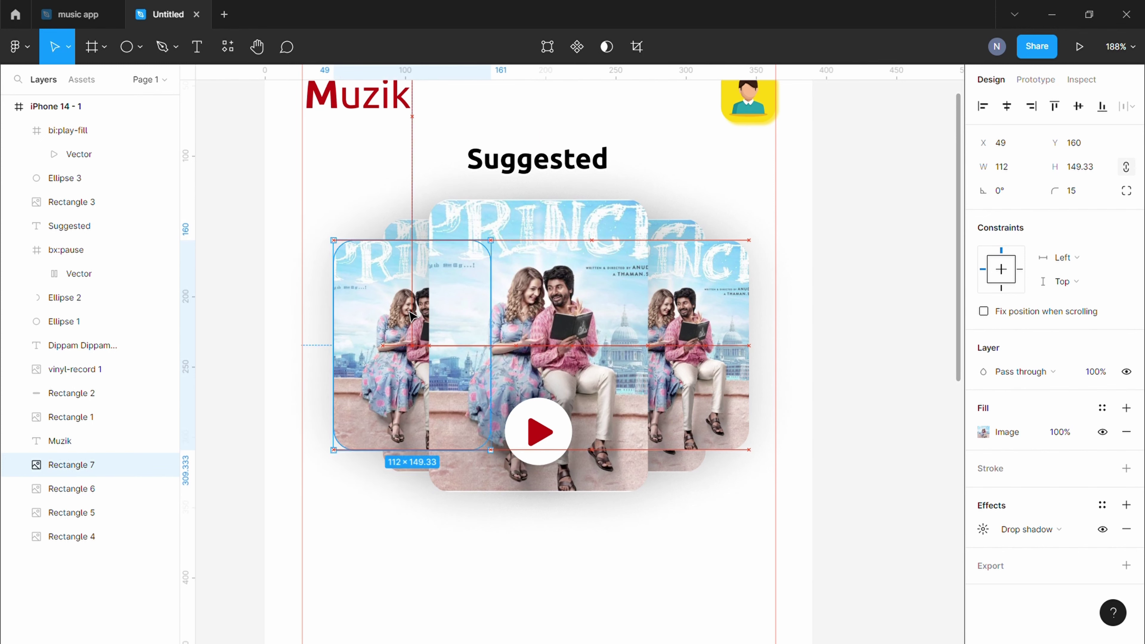
pyautogui.rightClick(370, 341)
pyautogui.click(408, 339)
pyautogui.rightClick(709, 334)
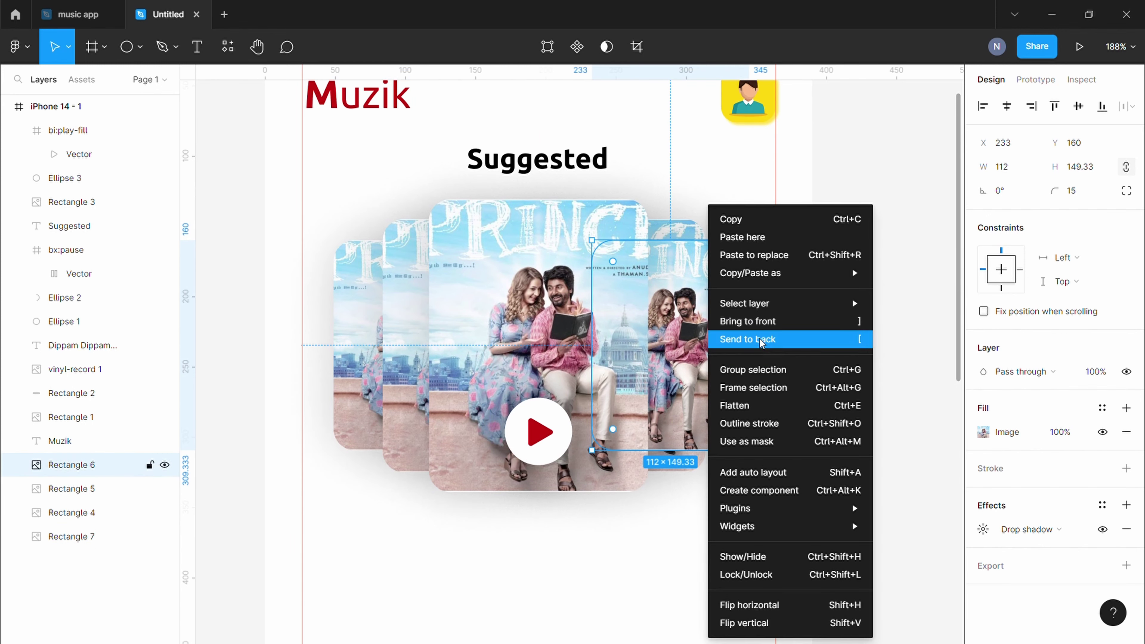
pyautogui.click(731, 335)
pyautogui.click(746, 509)
# Step: Replace the left inner and far-left cards' image fills with new movie posters
pyautogui.click(416, 380)
pyautogui.click(983, 432)
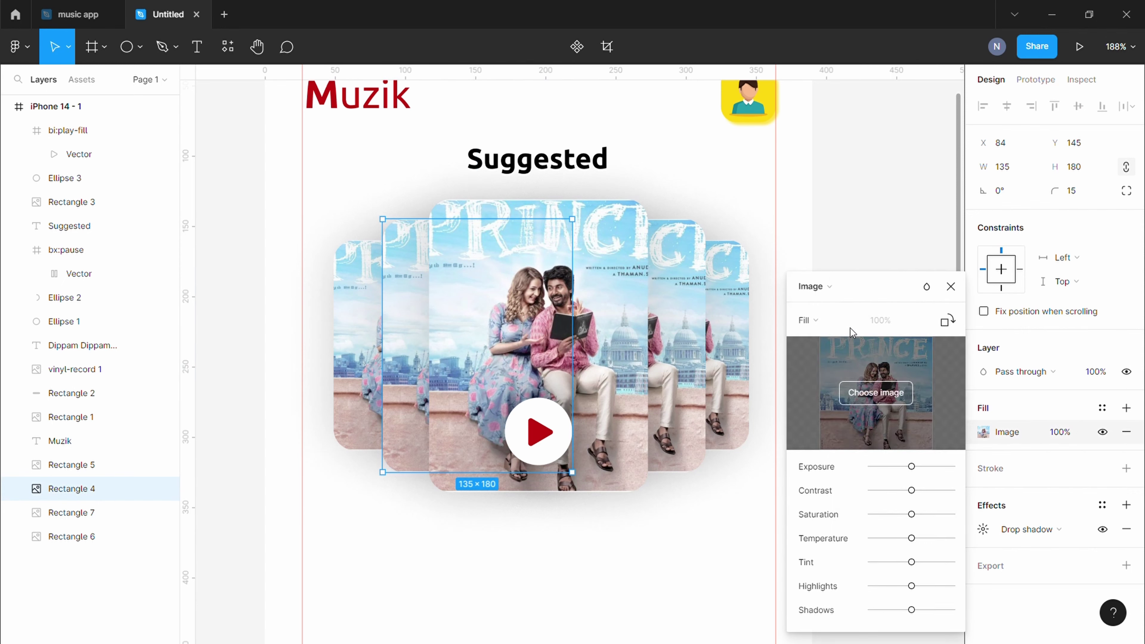
pyautogui.click(815, 287)
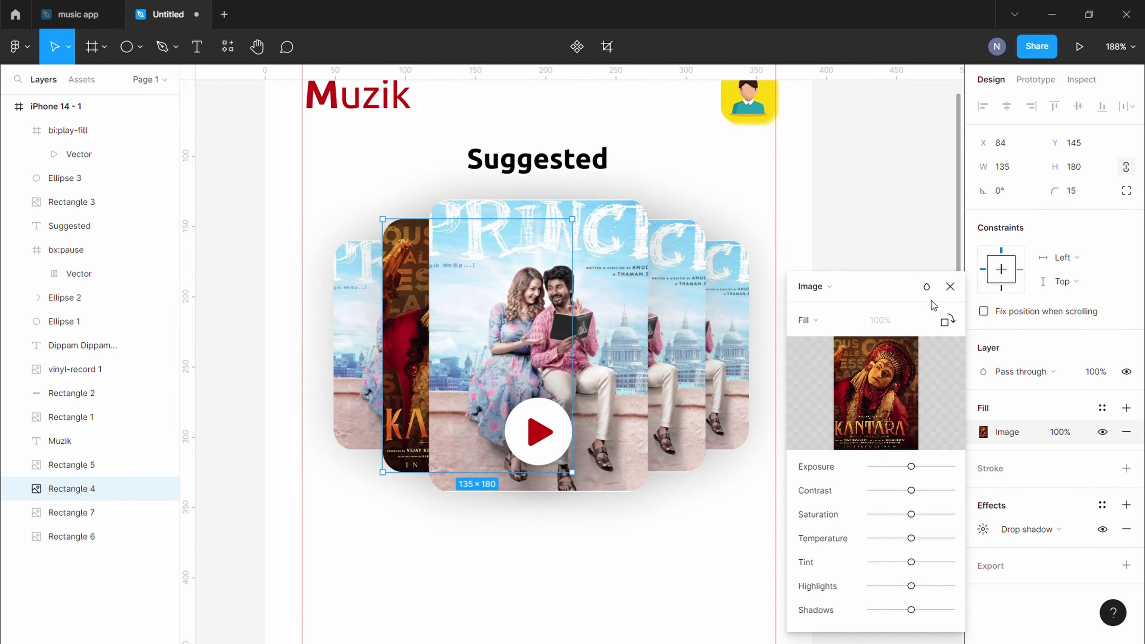
pyautogui.click(950, 286)
pyautogui.click(356, 343)
pyautogui.click(983, 432)
pyautogui.click(851, 400)
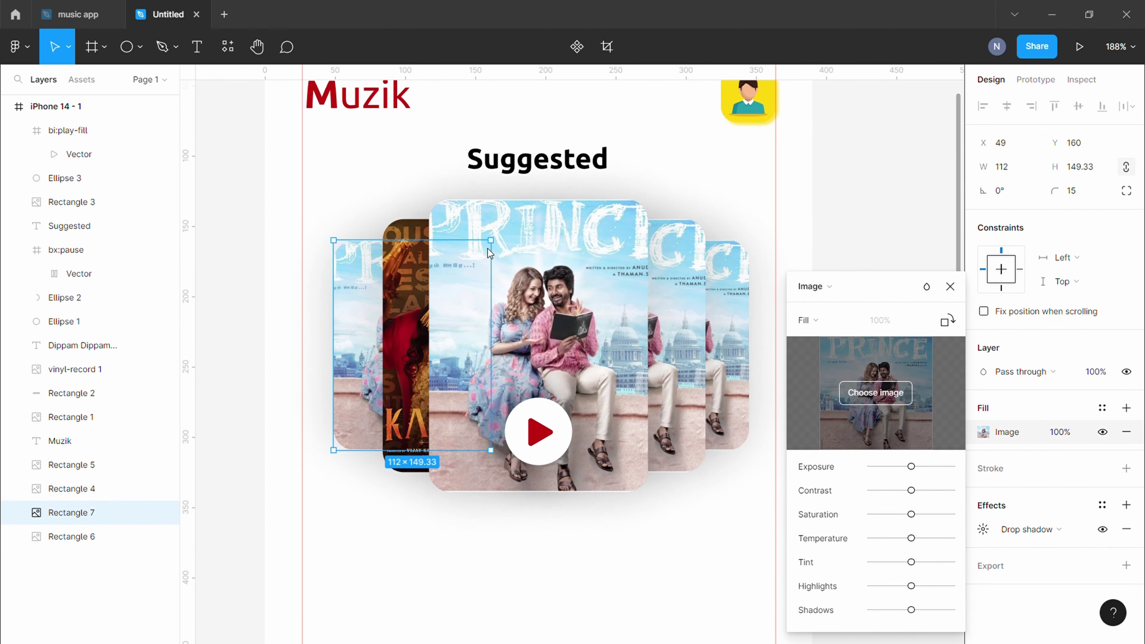
pyautogui.click(672, 307)
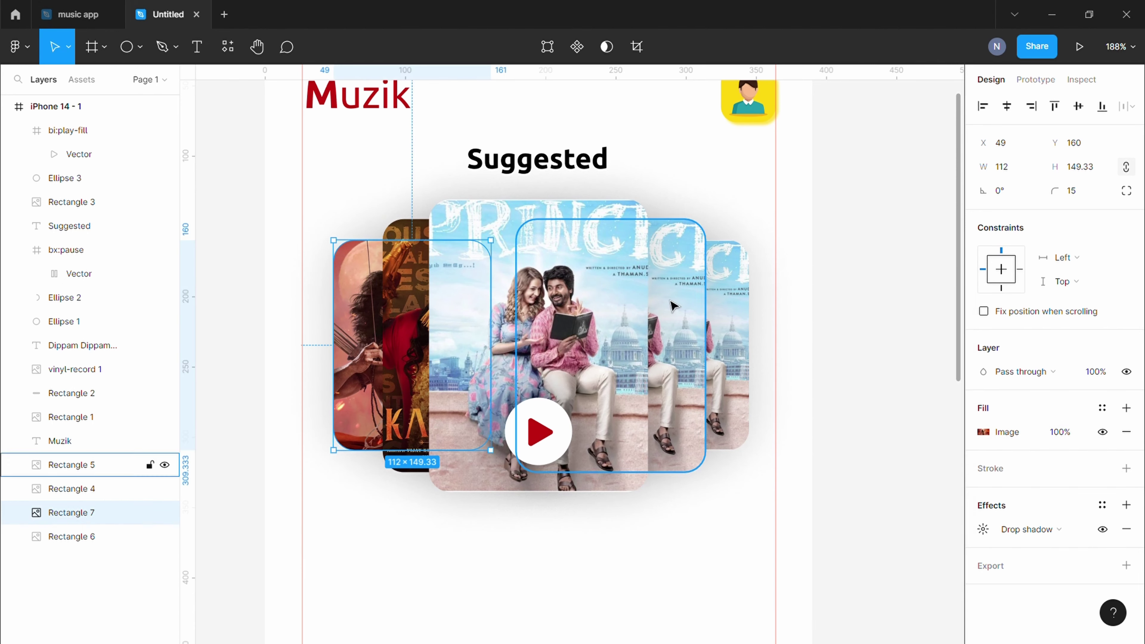
# Step: Give the right inner and far-right cards new poster images, including a dark poster
pyautogui.click(983, 432)
pyautogui.click(895, 402)
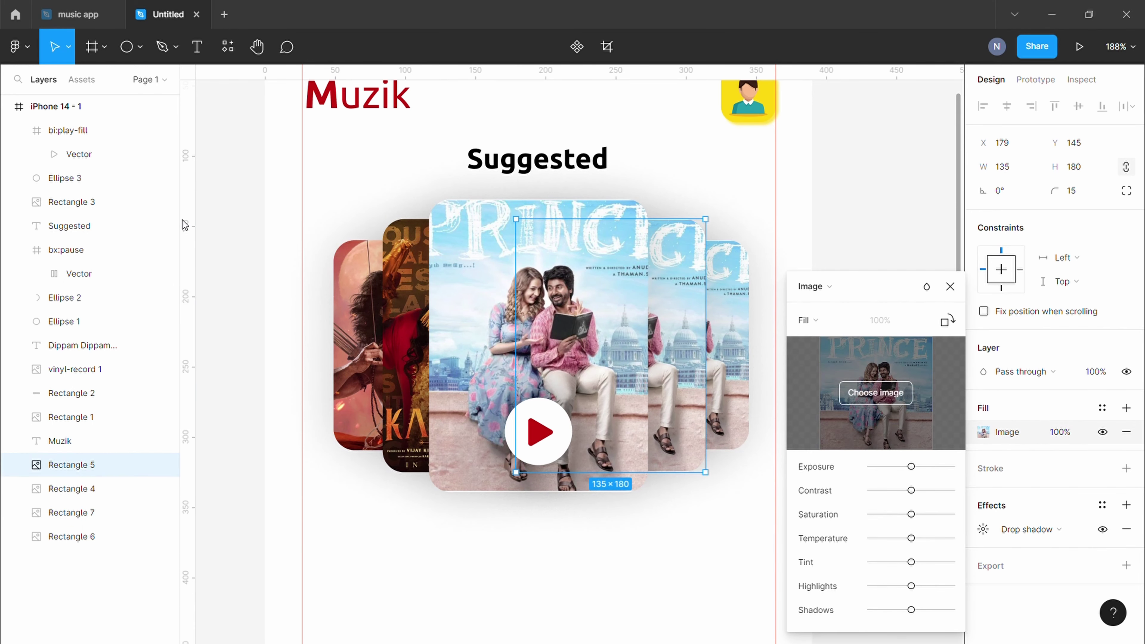
pyautogui.click(950, 287)
pyautogui.click(72, 536)
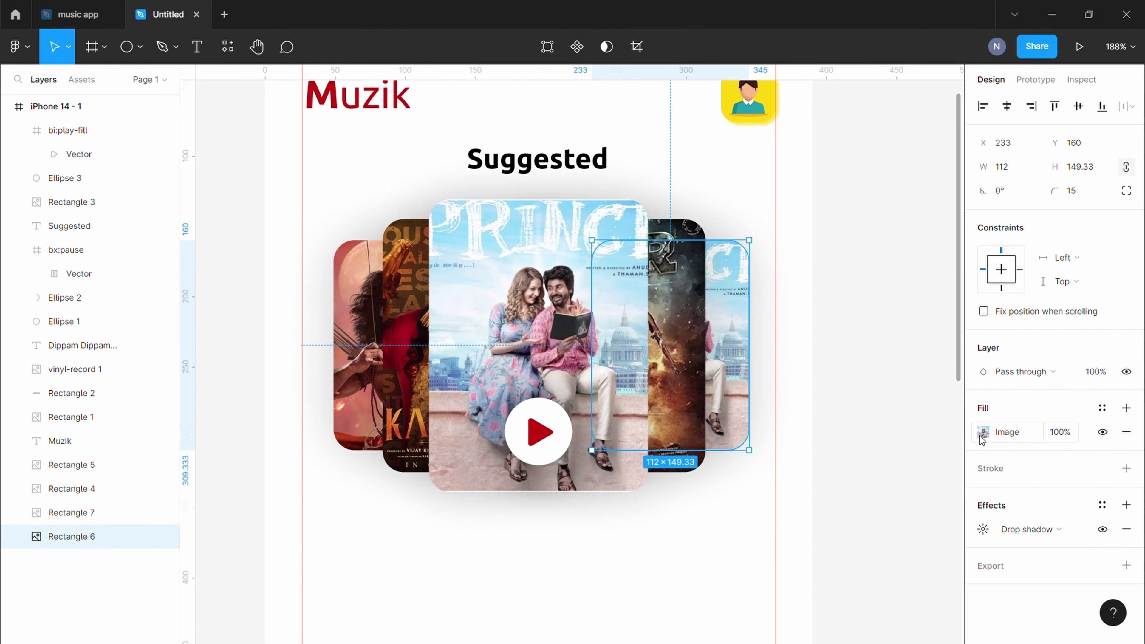
pyautogui.click(984, 432)
pyautogui.click(872, 393)
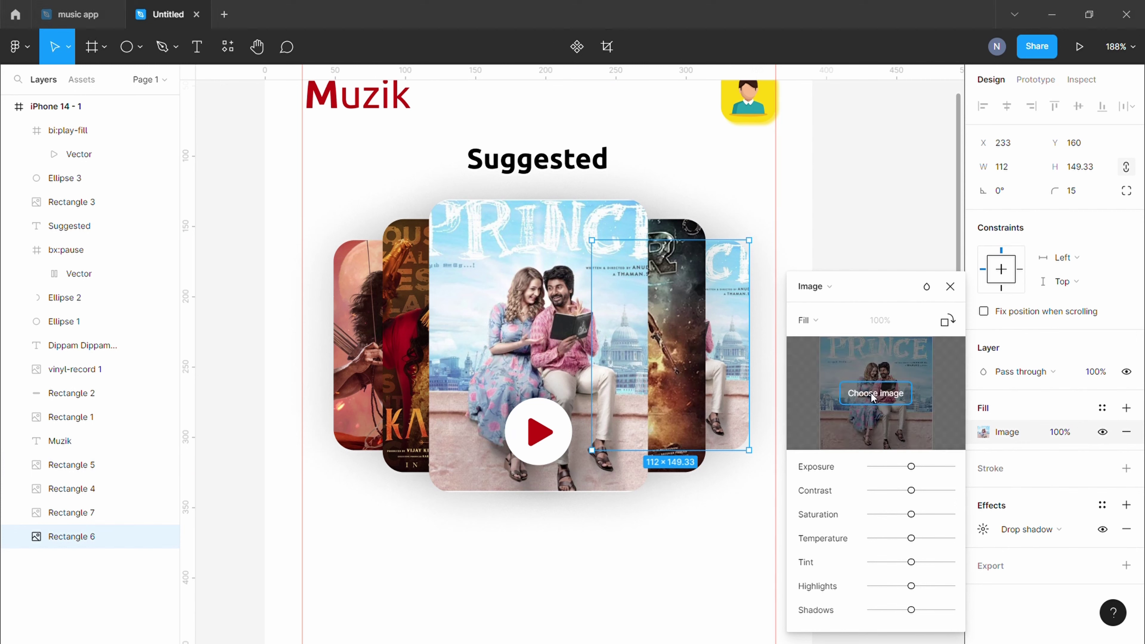
pyautogui.click(296, 148)
pyautogui.scroll(-5, 586, 316)
# Step: Draw a rectangle below the Suggested carousel and size it to 161×86
pyautogui.scroll(-3, 597, 336)
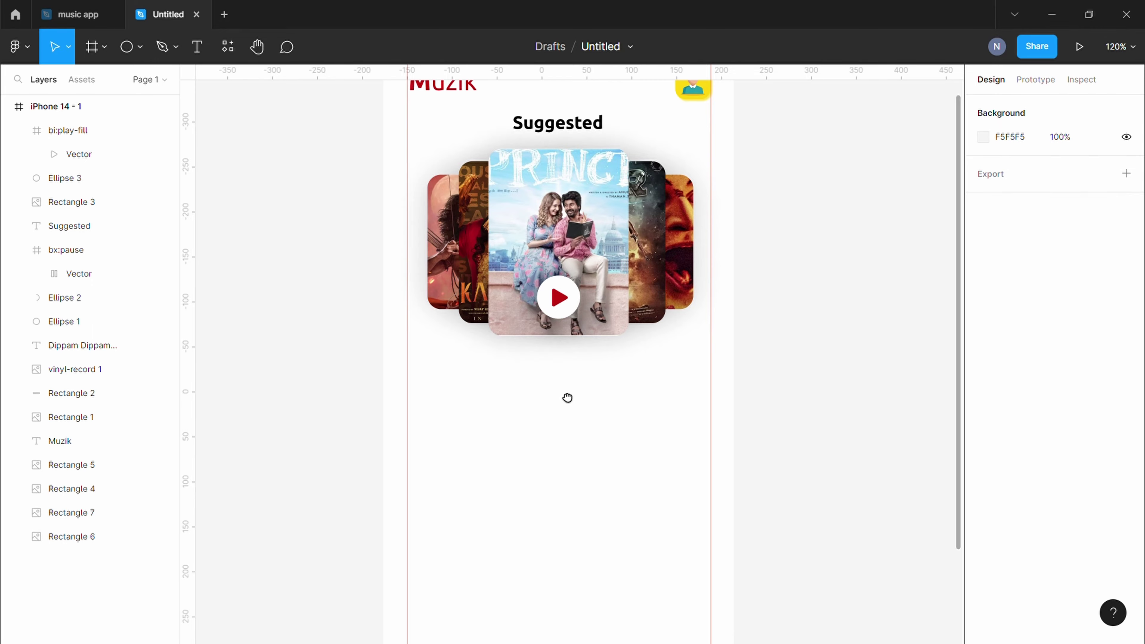
pyautogui.moveTo(567, 398); pyautogui.dragTo(542, 268)
pyautogui.keyDown('ctrl'); pyautogui.scroll(3, 511, 307); pyautogui.keyUp('ctrl')
pyautogui.keyDown('ctrl'); pyautogui.scroll(3, 514, 295); pyautogui.keyUp('ctrl')
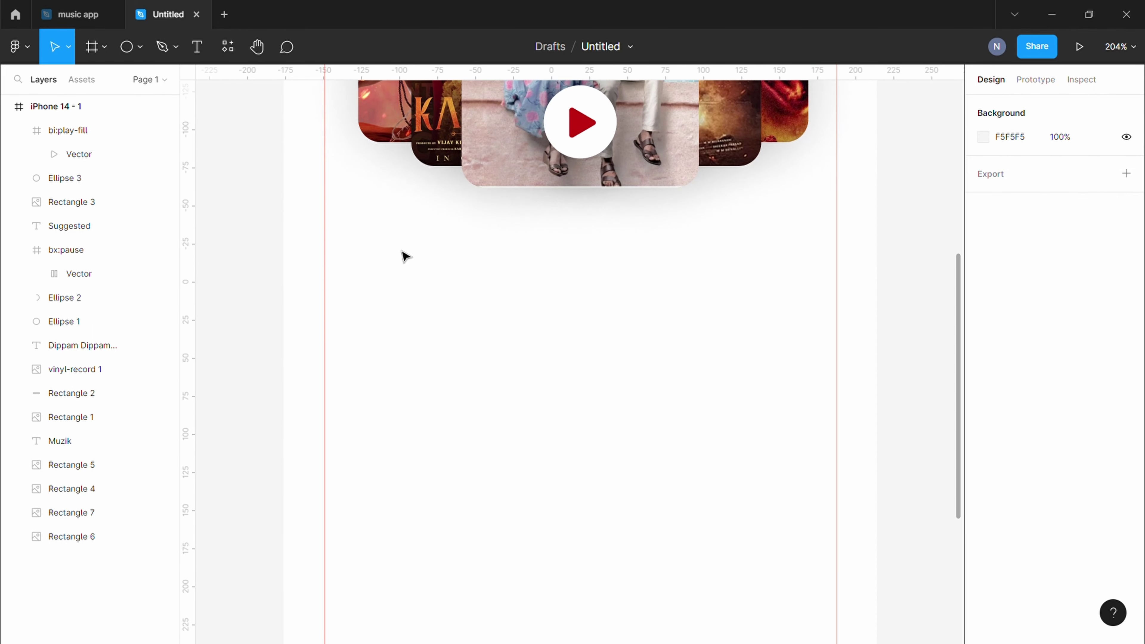
pyautogui.click(140, 47)
pyautogui.click(113, 82)
pyautogui.moveTo(326, 241)
pyautogui.mouseDown()
pyautogui.moveTo(531, 338)
pyautogui.moveTo(582, 309)
pyautogui.mouseUp()
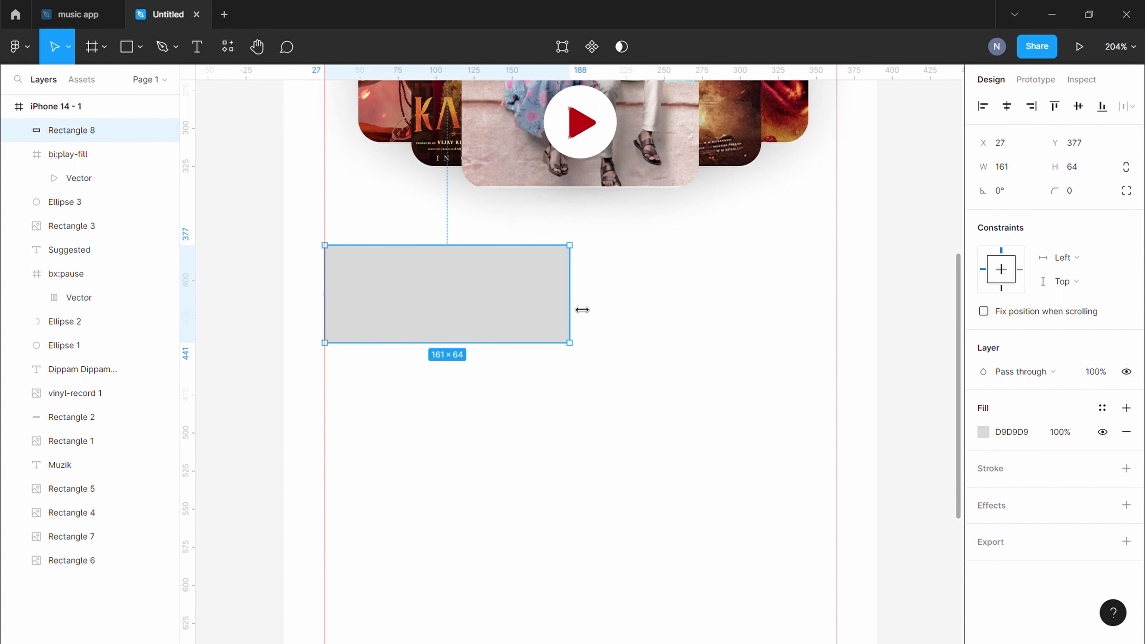
pyautogui.moveTo(470, 352); pyautogui.dragTo(473, 386)
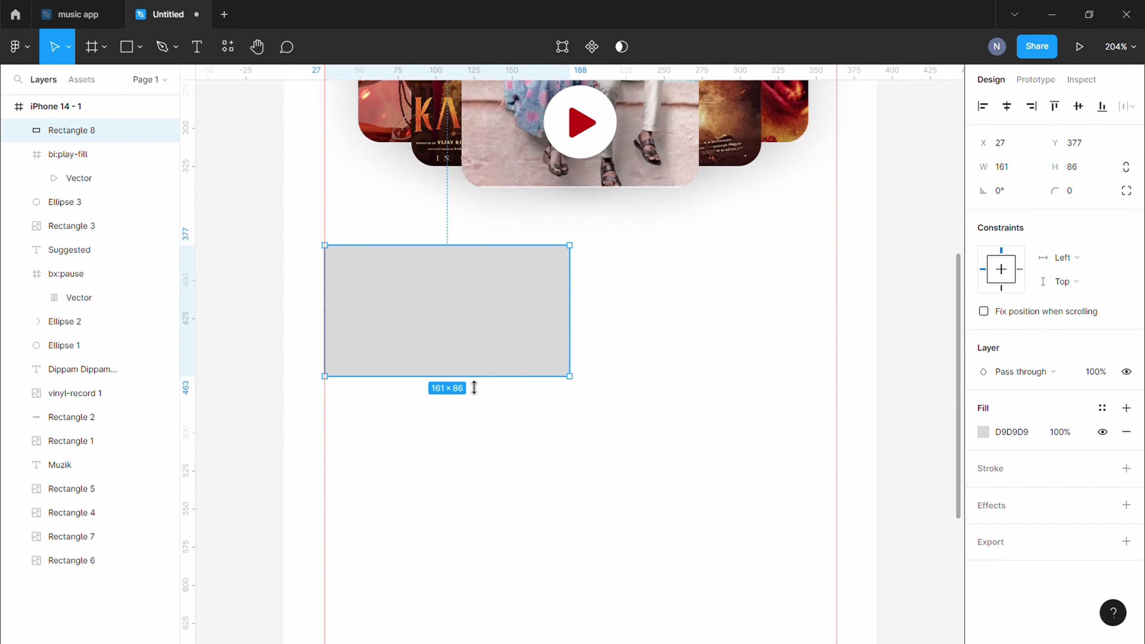
pyautogui.click(584, 311)
# Step: Round the rectangle's corners to radius 15 and fill it with the fiery archer movie image
pyautogui.click(526, 298)
pyautogui.click(688, 322)
pyautogui.click(501, 333)
pyautogui.click(1087, 192)
pyautogui.write('15')
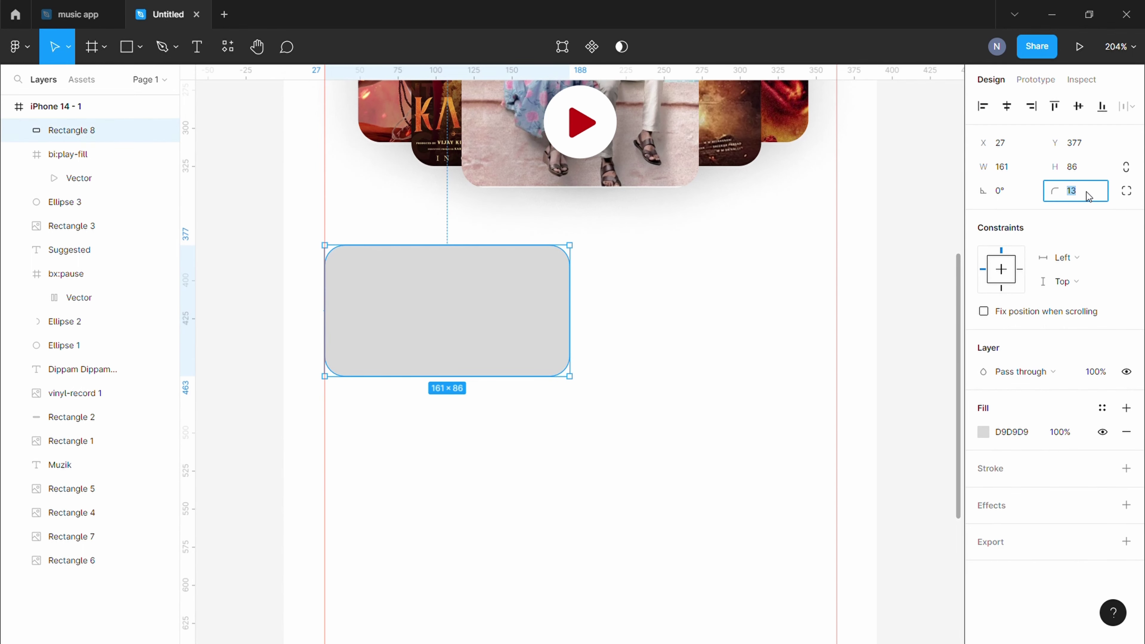
pyautogui.press('Return')
pyautogui.click(983, 431)
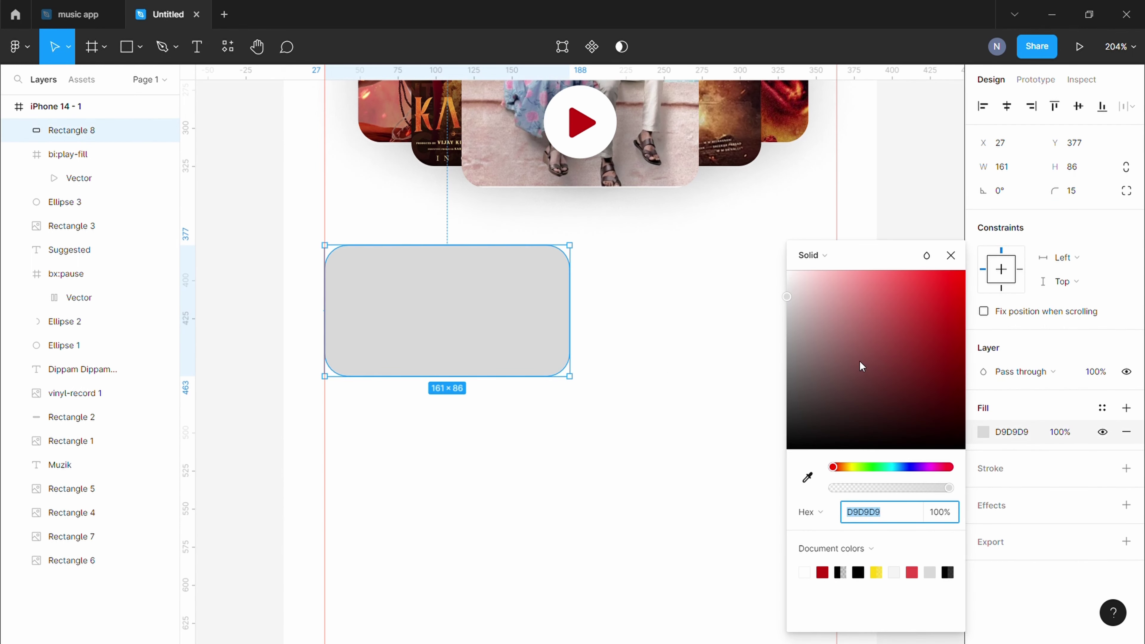
pyautogui.click(820, 255)
pyautogui.click(820, 355)
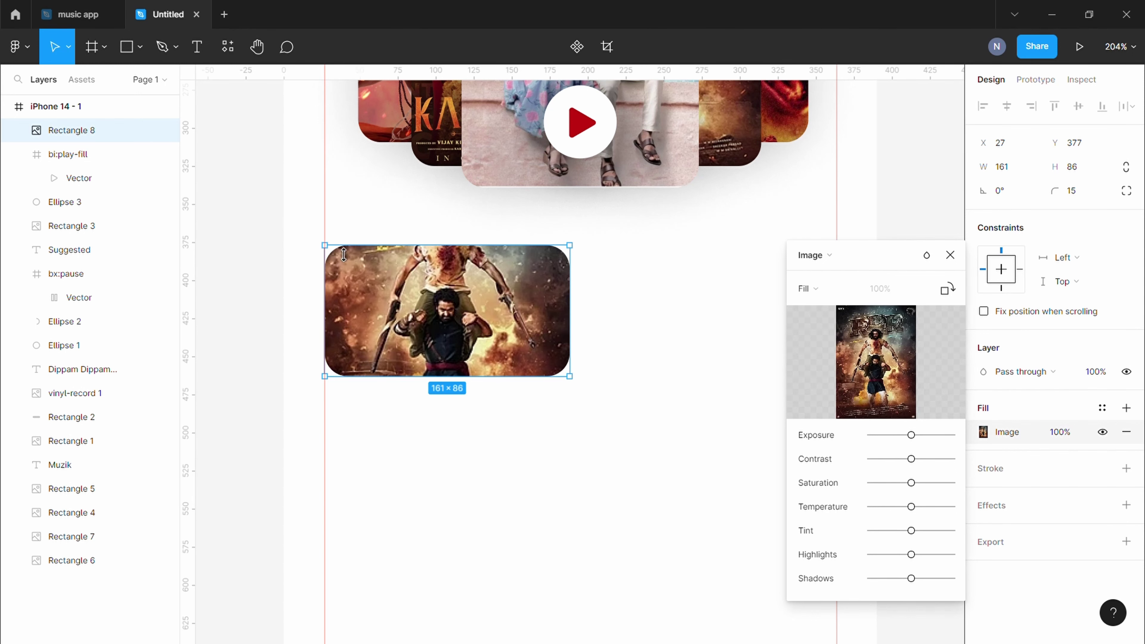
pyautogui.click(950, 255)
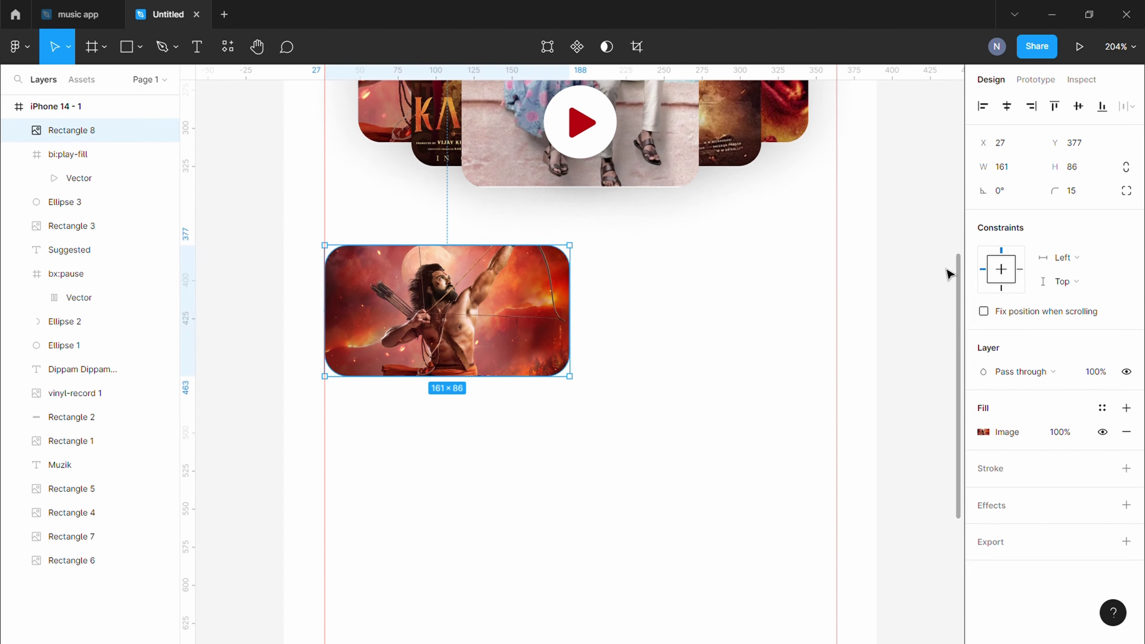
pyautogui.press('Escape')
# Step: Add a white 'Telugu' label centred on the card
pyautogui.click(197, 47)
pyautogui.click(437, 324)
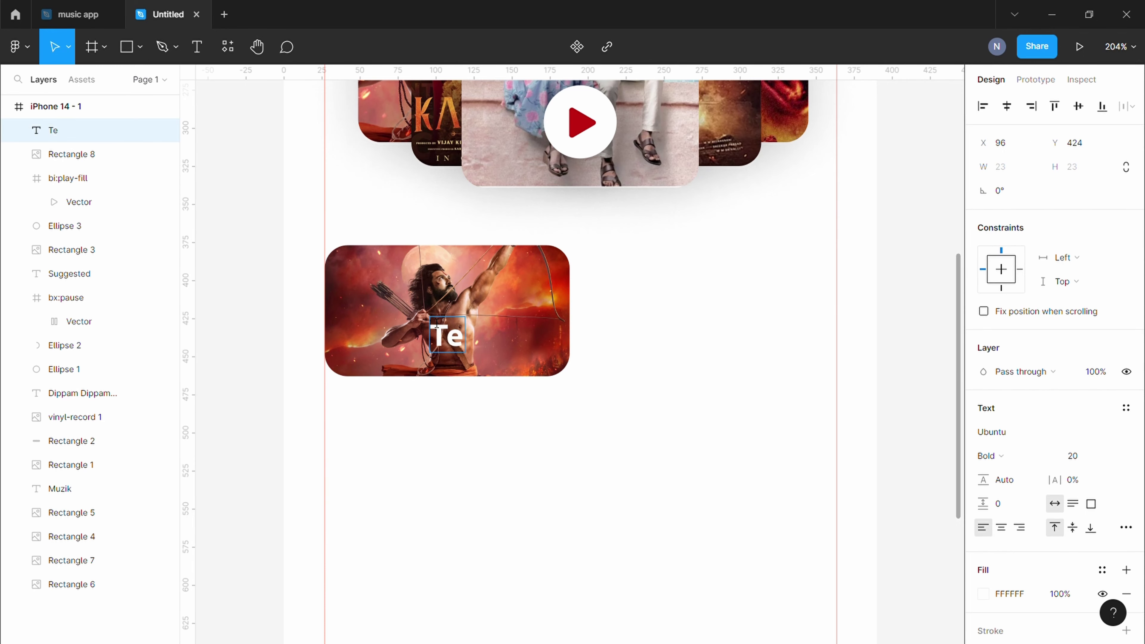
pyautogui.moveTo(478, 334); pyautogui.dragTo(444, 312)
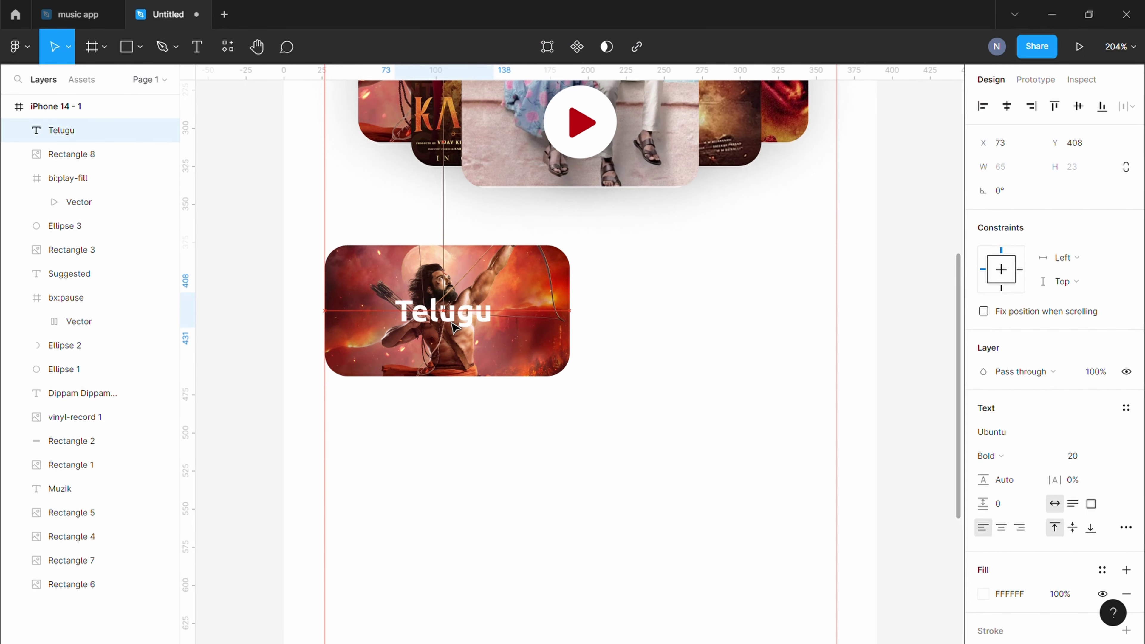
pyautogui.scroll(3, 451, 316)
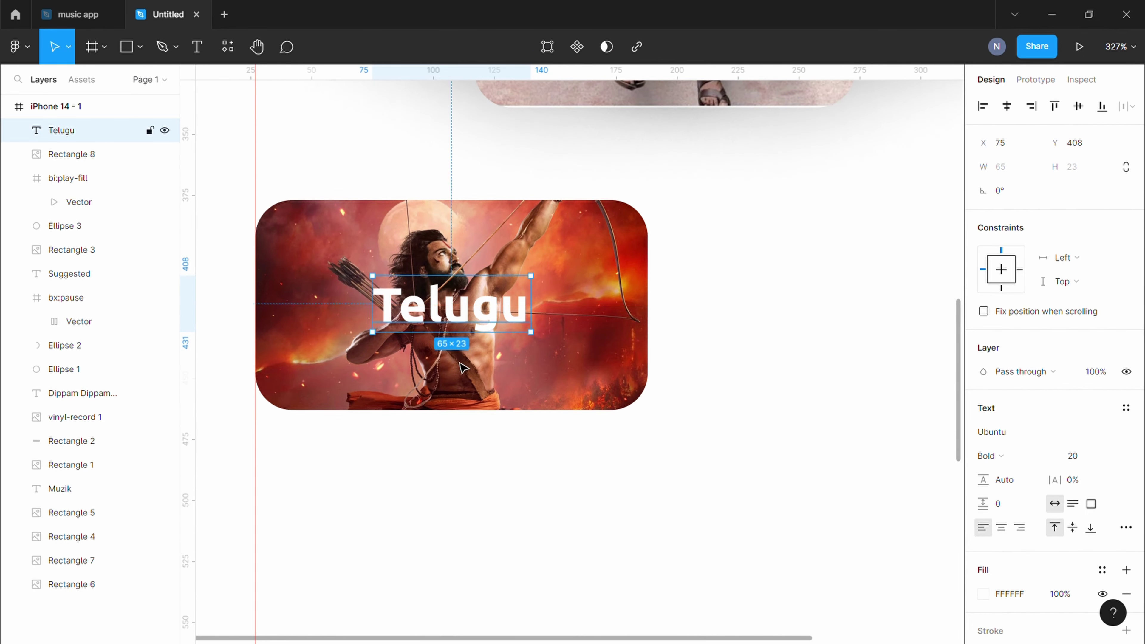
pyautogui.scroll(-5, 460, 328)
# Step: Give the card a drop shadow with blur 40 at 20% opacity
pyautogui.click(478, 415)
pyautogui.click(1126, 505)
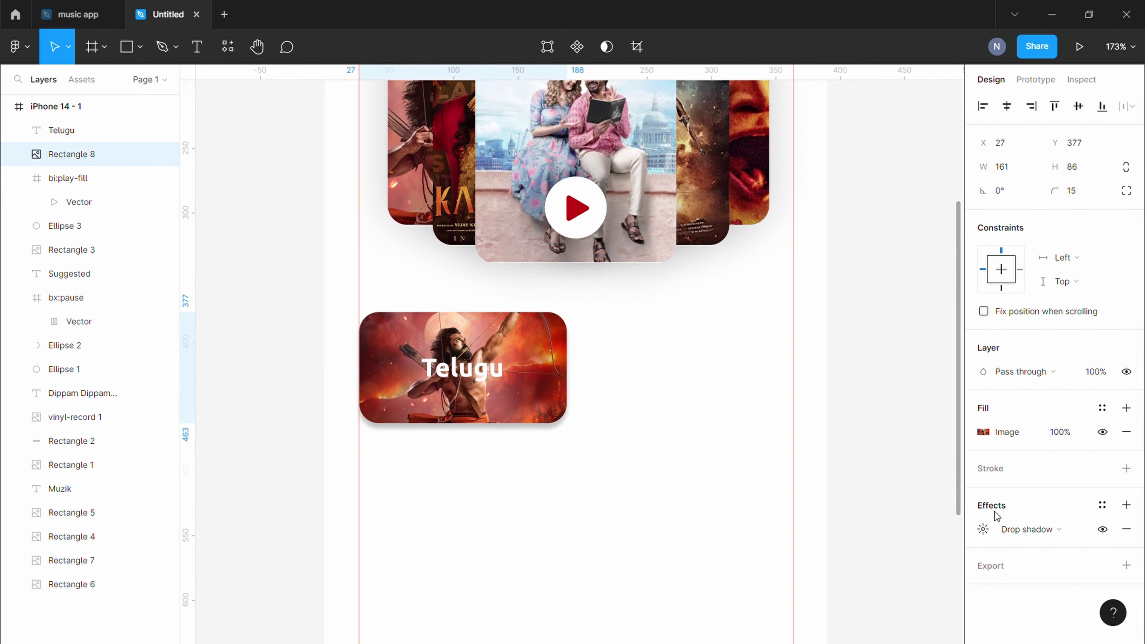
pyautogui.click(983, 529)
pyautogui.click(908, 549)
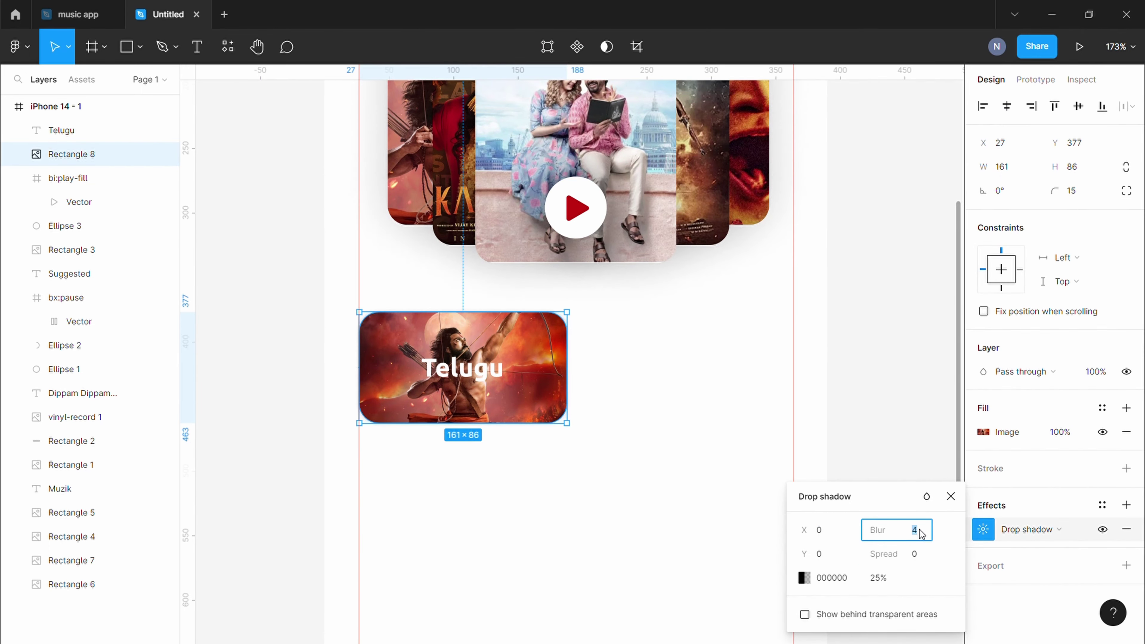
pyautogui.write('40')
pyautogui.press('Tab')
pyautogui.press('Tab')
pyautogui.press('Tab')
pyautogui.write('20')
pyautogui.press('Return')
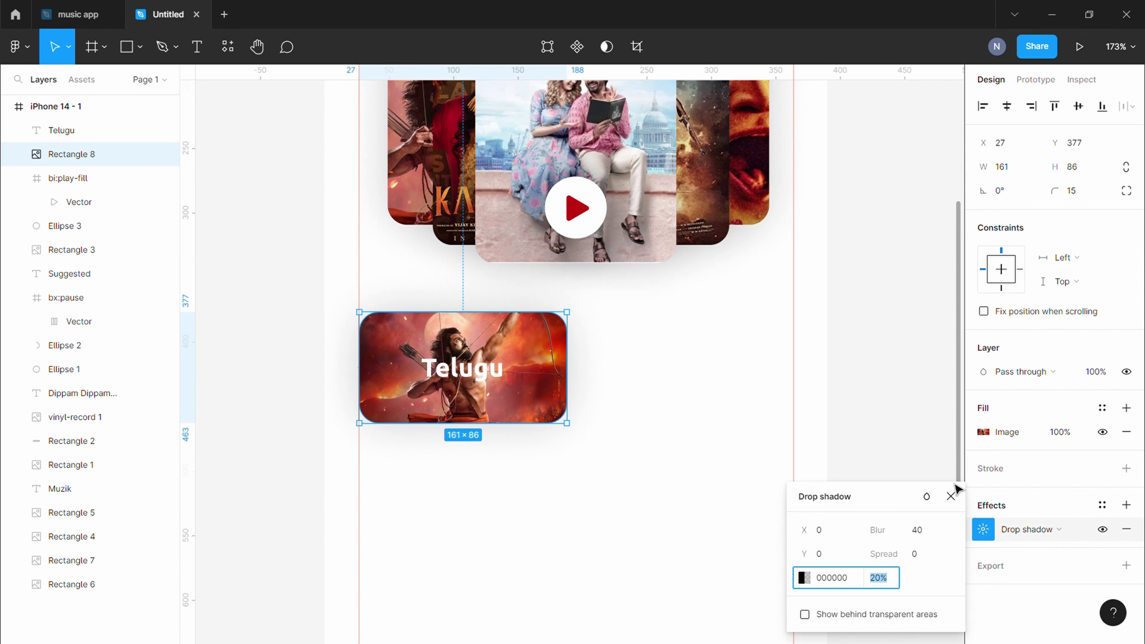
pyautogui.click(913, 448)
pyautogui.click(72, 154)
pyautogui.keyDown('shift'); pyautogui.click(62, 130); pyautogui.keyUp('shift')
# Step: Group the Telugu label with its card and duplicate it into two more cards to the right
pyautogui.rightClick(505, 393)
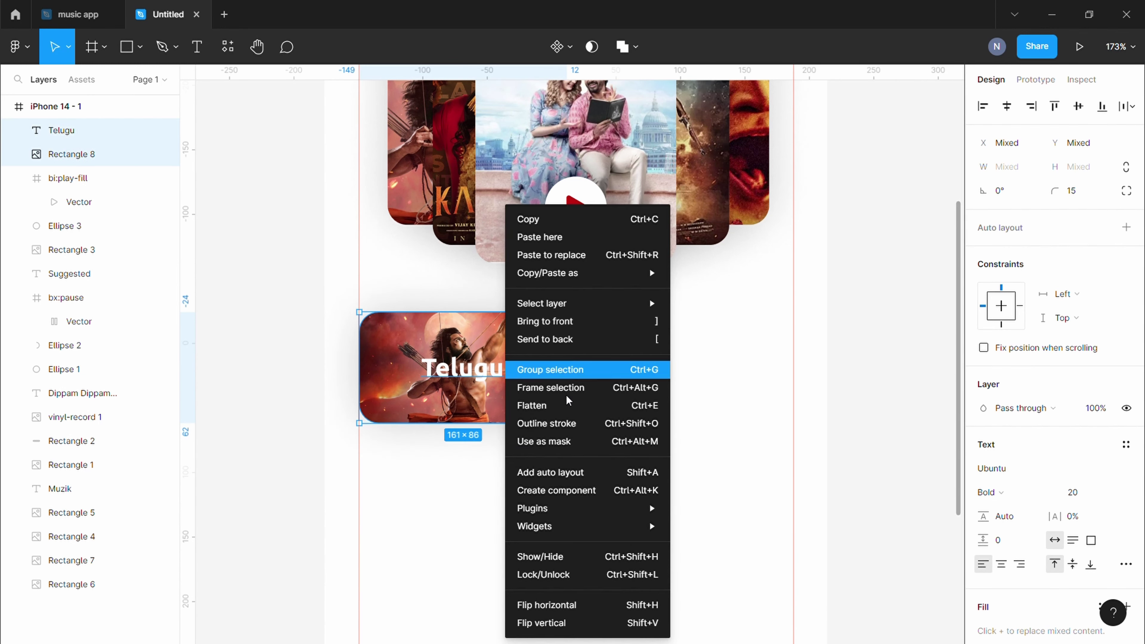
pyautogui.click(564, 370)
pyautogui.moveTo(407, 408); pyautogui.dragTo(650, 409)
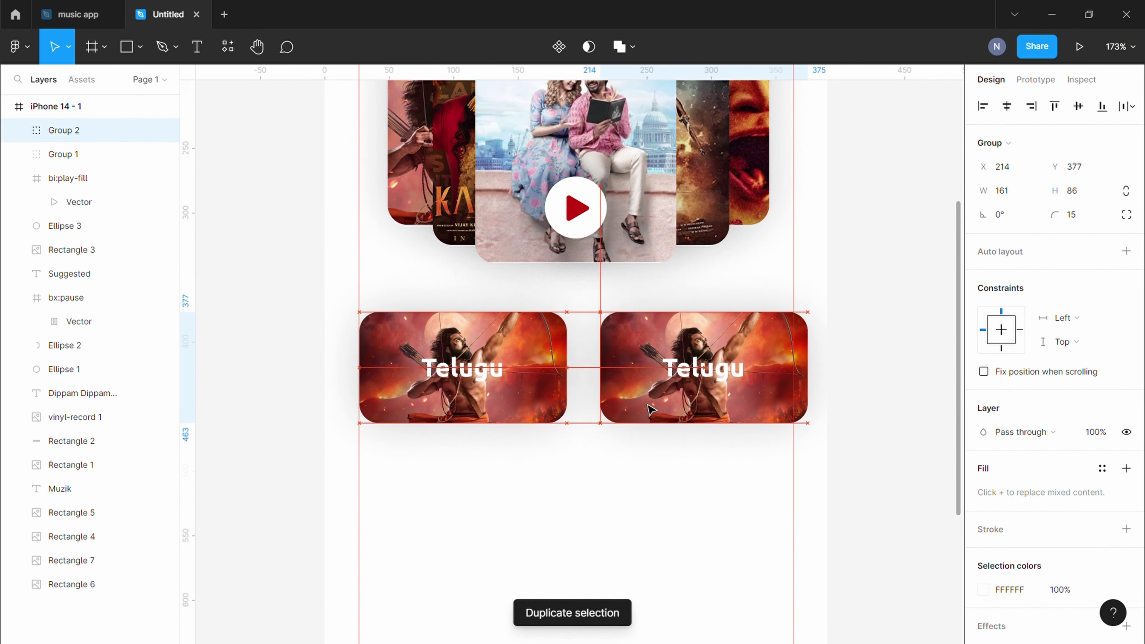
pyautogui.hotkey('ctrl', 'd')
pyautogui.hscroll(3, 636, 409)
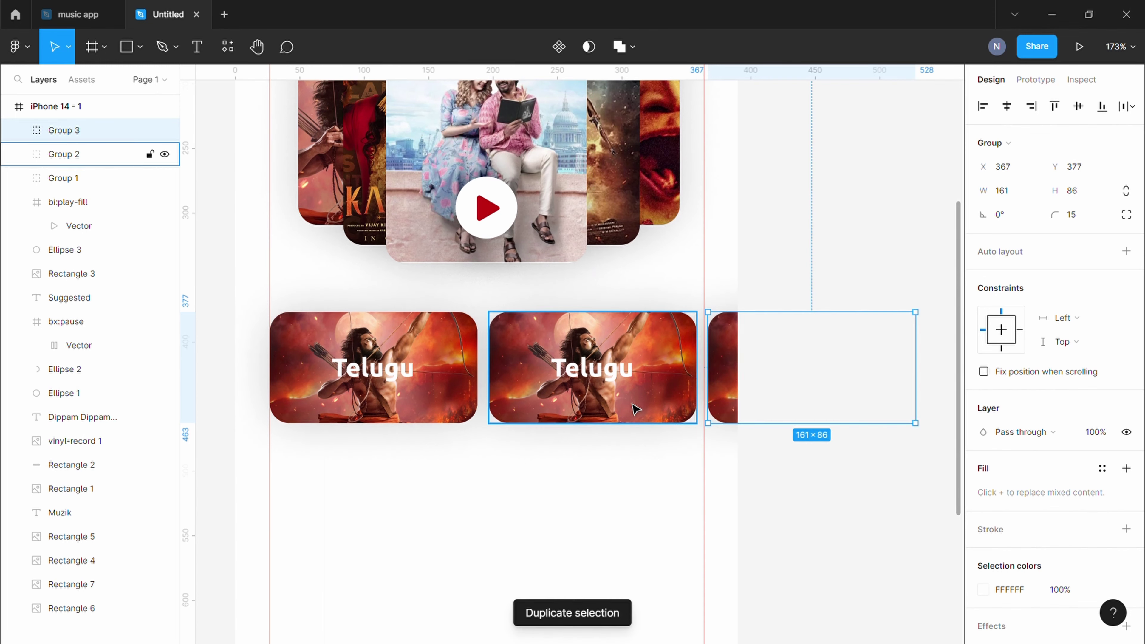
# Step: Relabel the second card 'Kannada' and centre the text on it
pyautogui.doubleClick(591, 392)
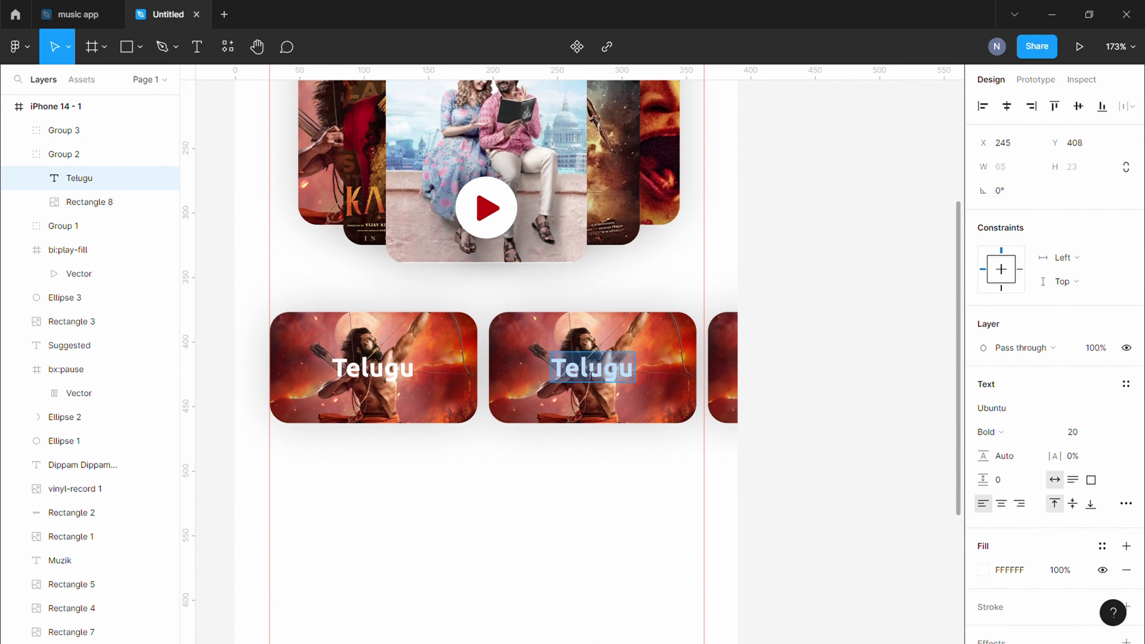
pyautogui.write('Kannada')
pyautogui.hotkey('alt', 'h')
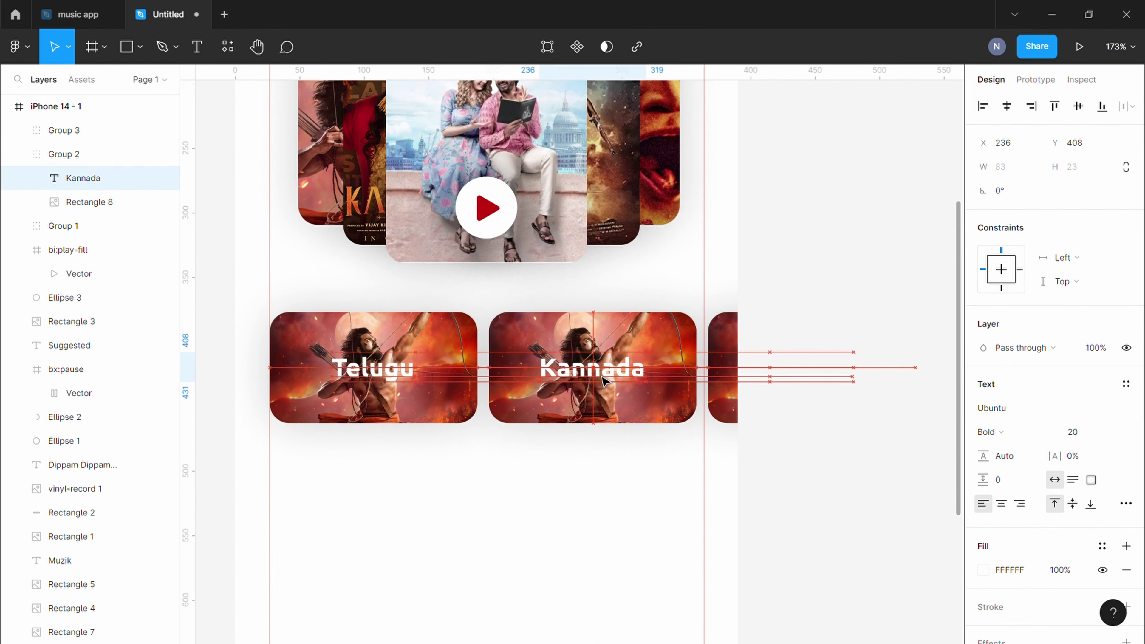
pyautogui.click(63, 154)
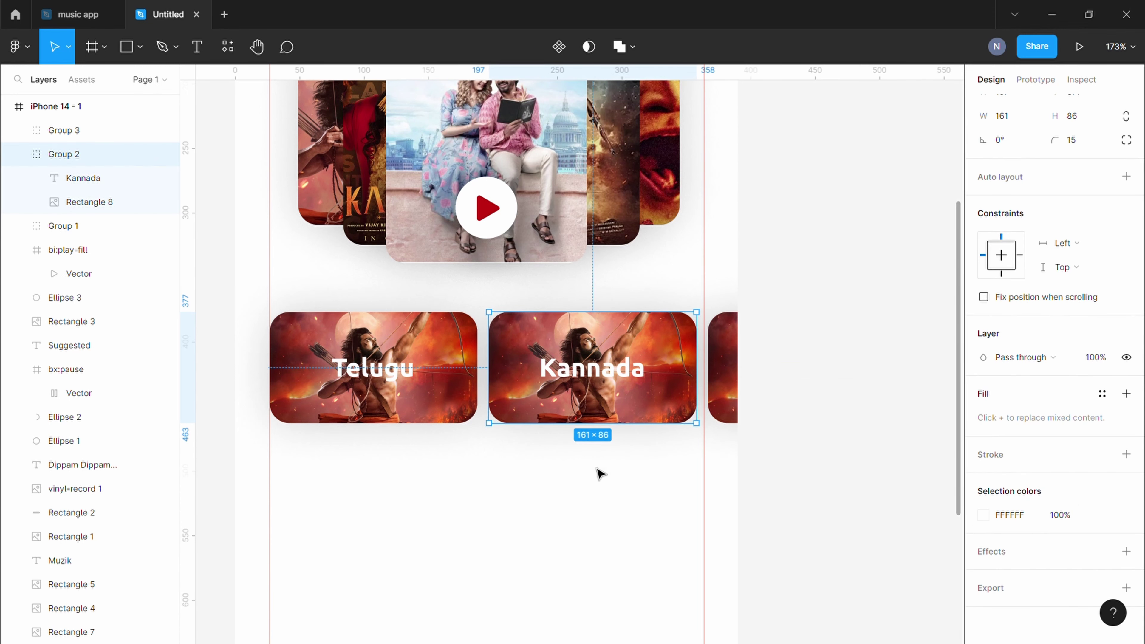
# Step: Replace the image fills of the Kannada card and the third card
pyautogui.doubleClick(674, 390)
pyautogui.click(983, 408)
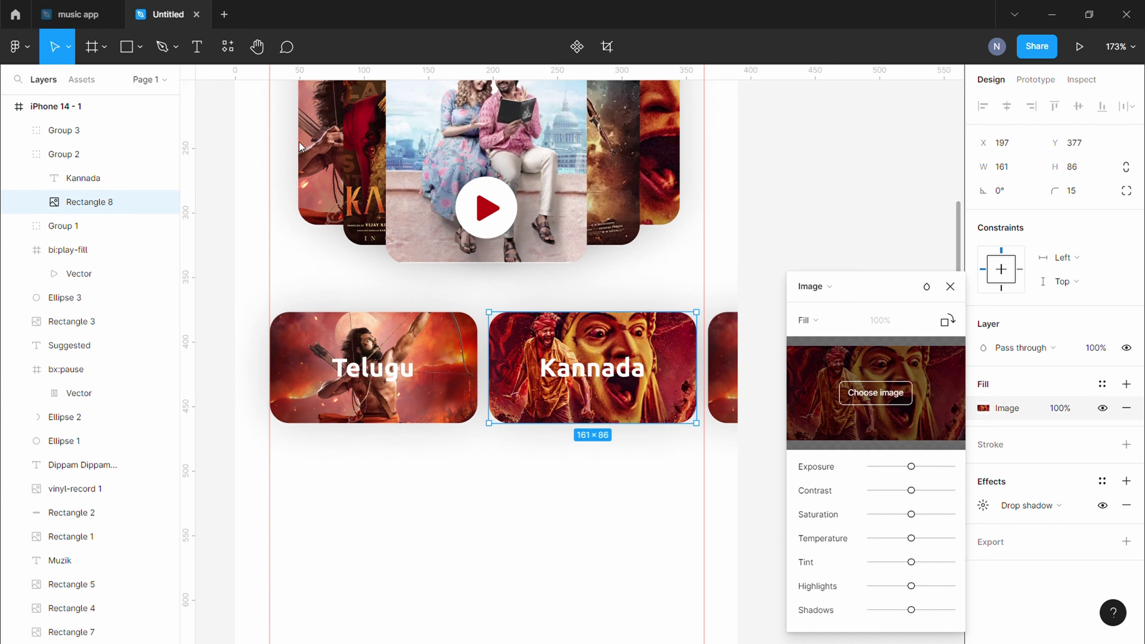
pyautogui.click(950, 286)
pyautogui.click(905, 389)
pyautogui.doubleClick(738, 379)
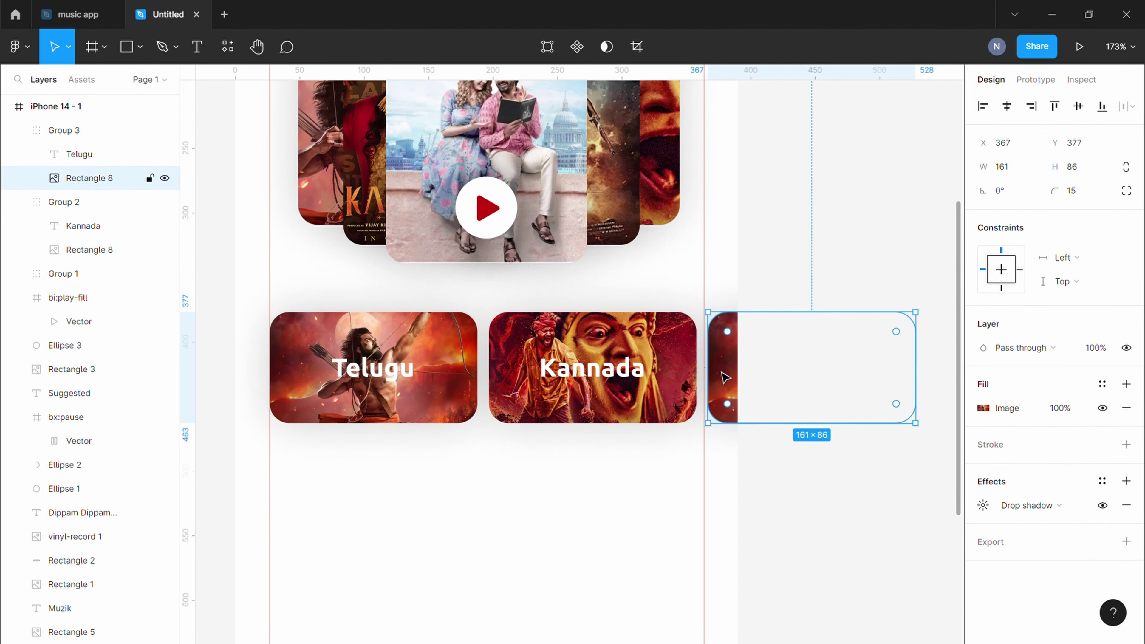
pyautogui.click(984, 408)
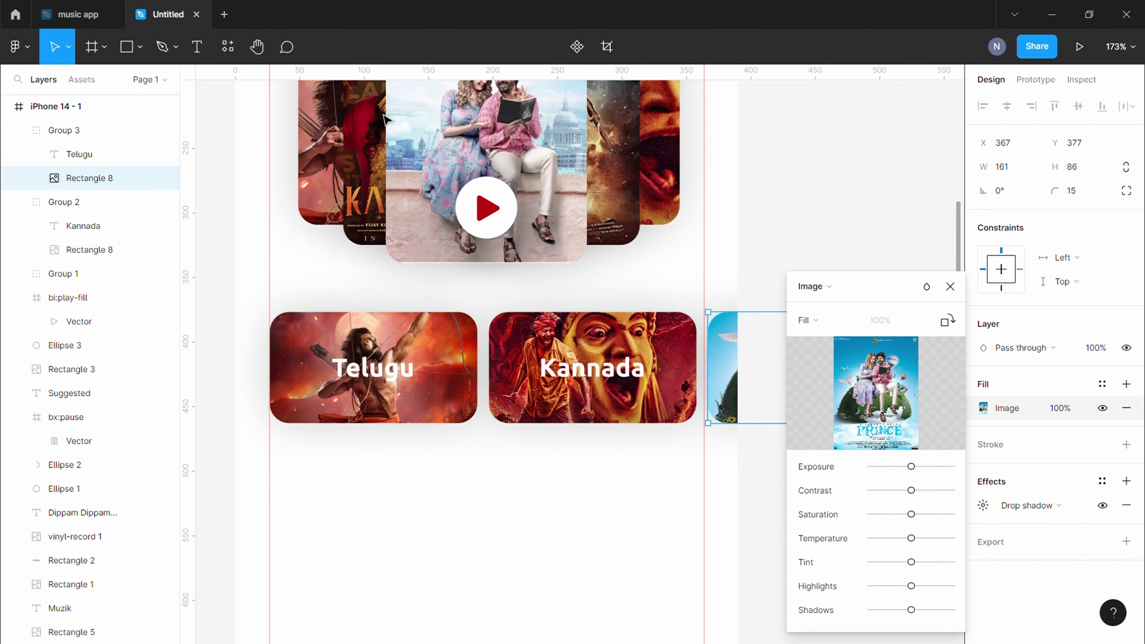
pyautogui.click(951, 287)
pyautogui.click(894, 307)
# Step: Copy the Suggested heading below the cards and rename it 'Favourite Playlists'
pyautogui.scroll(-3, 539, 522)
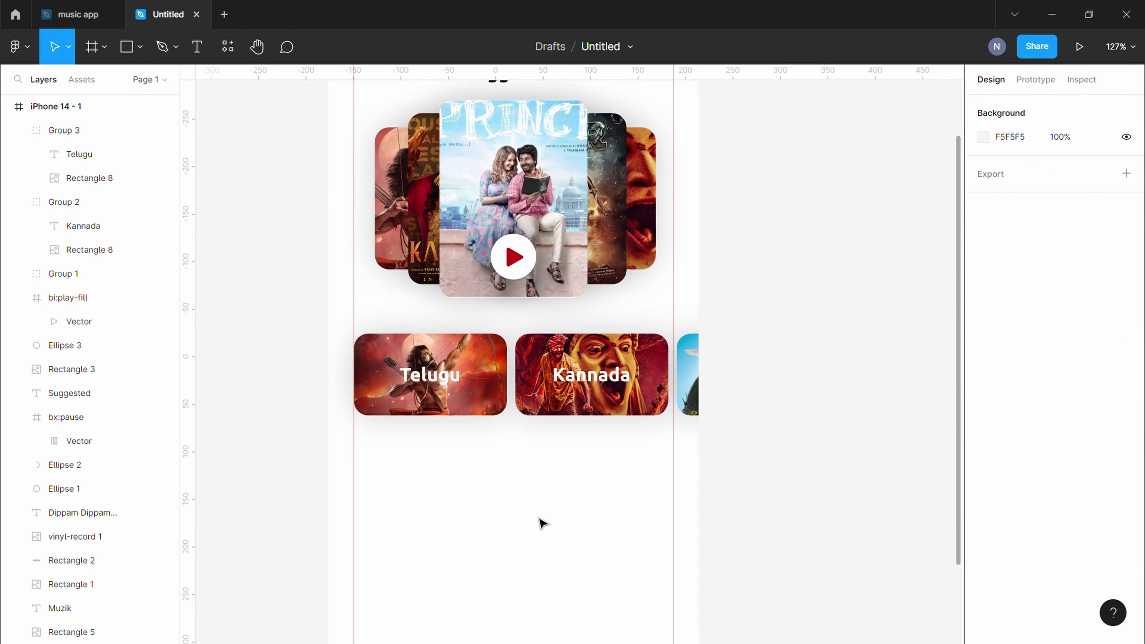
pyautogui.moveTo(539, 522); pyautogui.dragTo(629, 341)
pyautogui.scroll(5, 631, 276)
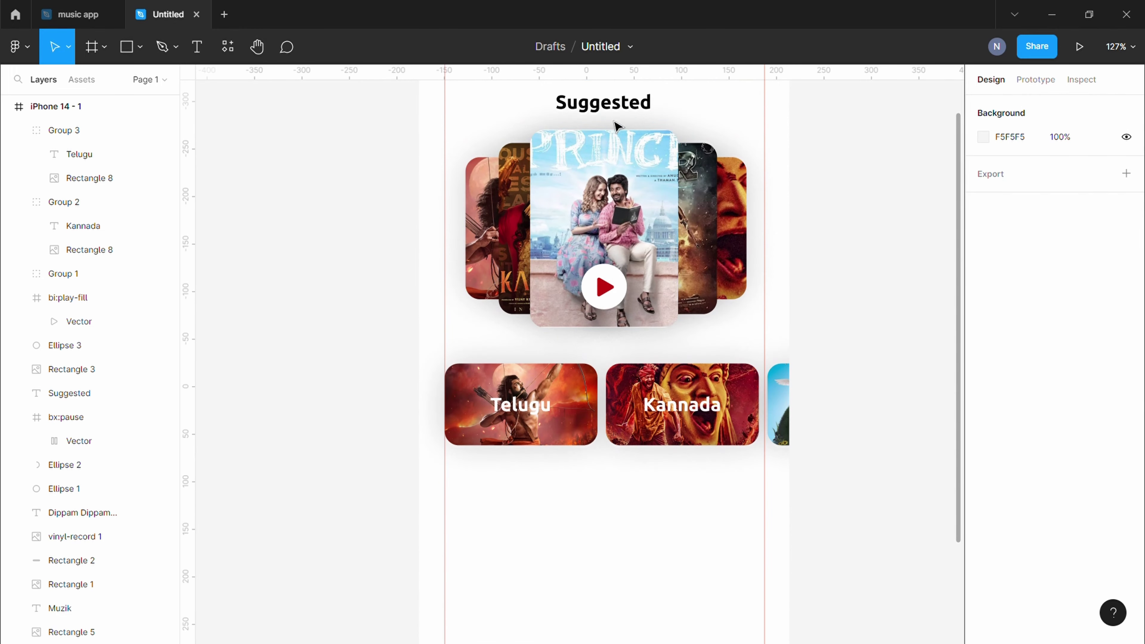
pyautogui.click(618, 105)
pyautogui.hotkey('ctrl', 'd')
pyautogui.moveTo(625, 106); pyautogui.dragTo(514, 486)
pyautogui.scroll(-5, 558, 416)
pyautogui.doubleClick(507, 248)
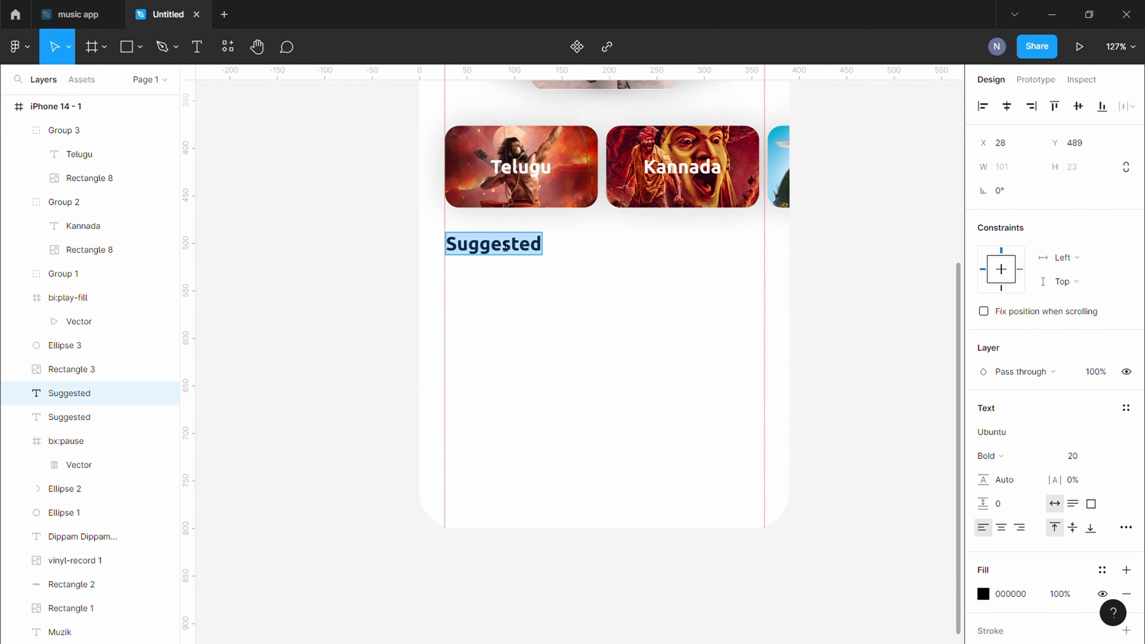
pyautogui.write('Favourite Playlists')
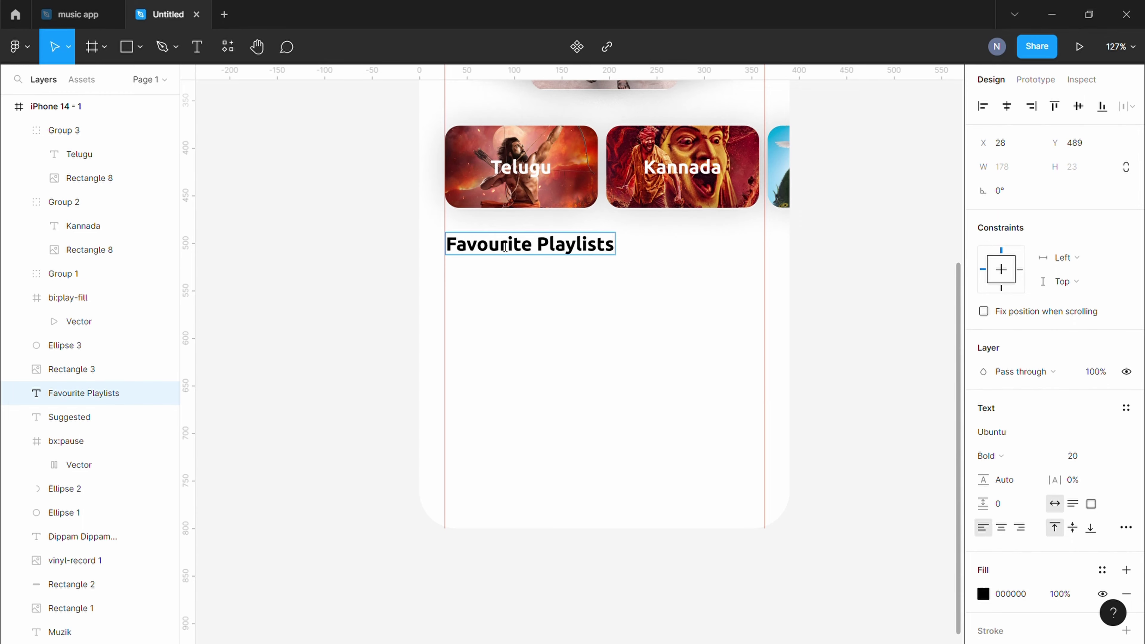
pyautogui.click(343, 324)
pyautogui.scroll(3, 611, 307)
pyautogui.scroll(2, 637, 312)
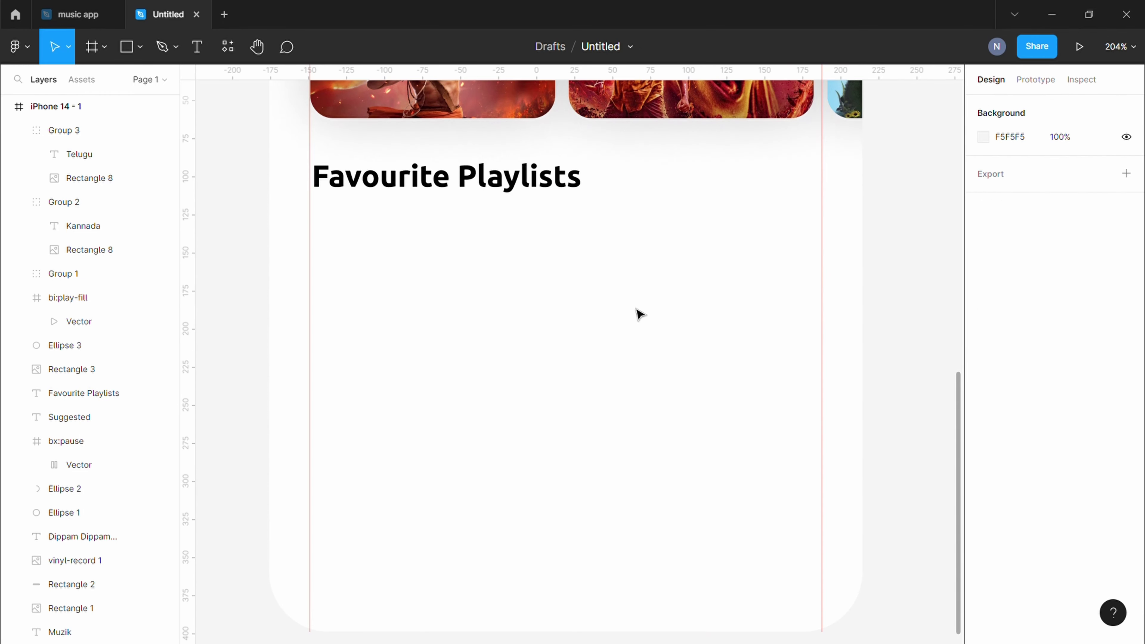
pyautogui.click(140, 46)
# Step: Draw a circle below the Favourite Playlists heading and size it to 115×115
pyautogui.click(143, 134)
pyautogui.moveTo(378, 251); pyautogui.dragTo(573, 417)
pyautogui.moveTo(516, 384); pyautogui.dragTo(447, 354)
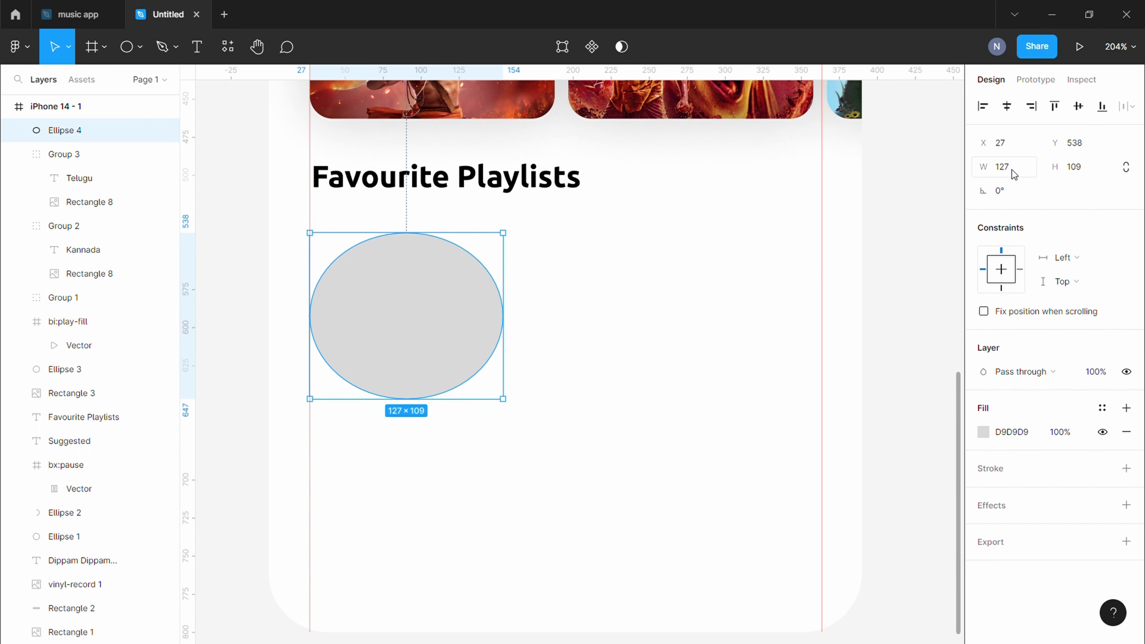
pyautogui.write('5')
pyautogui.press('Tab')
pyautogui.write('115')
pyautogui.press('Tab')
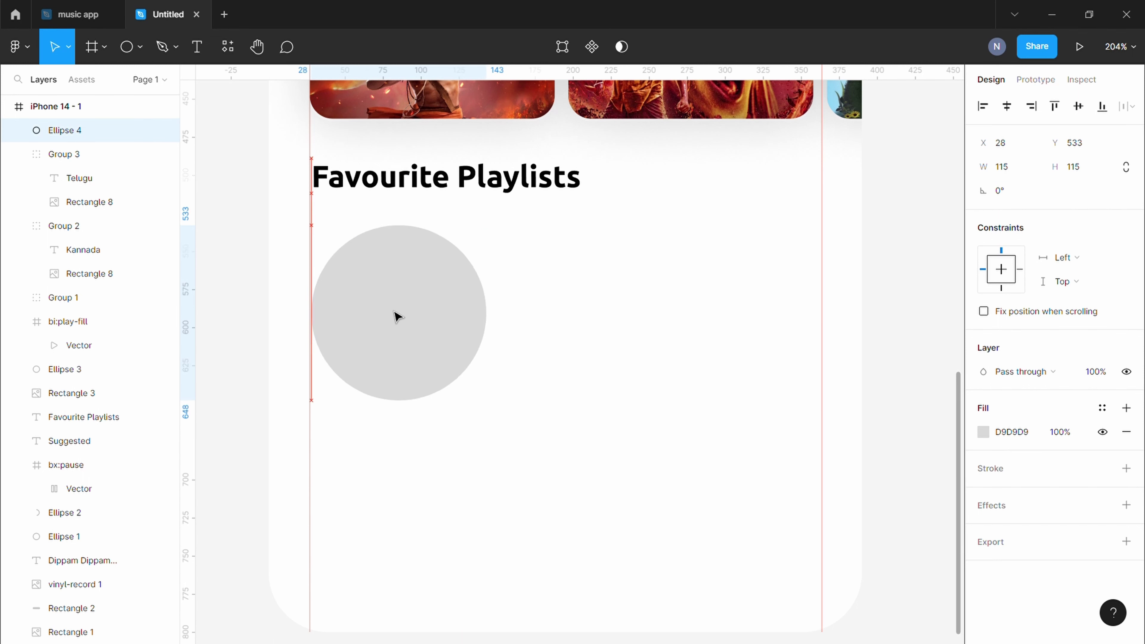
pyautogui.click(428, 323)
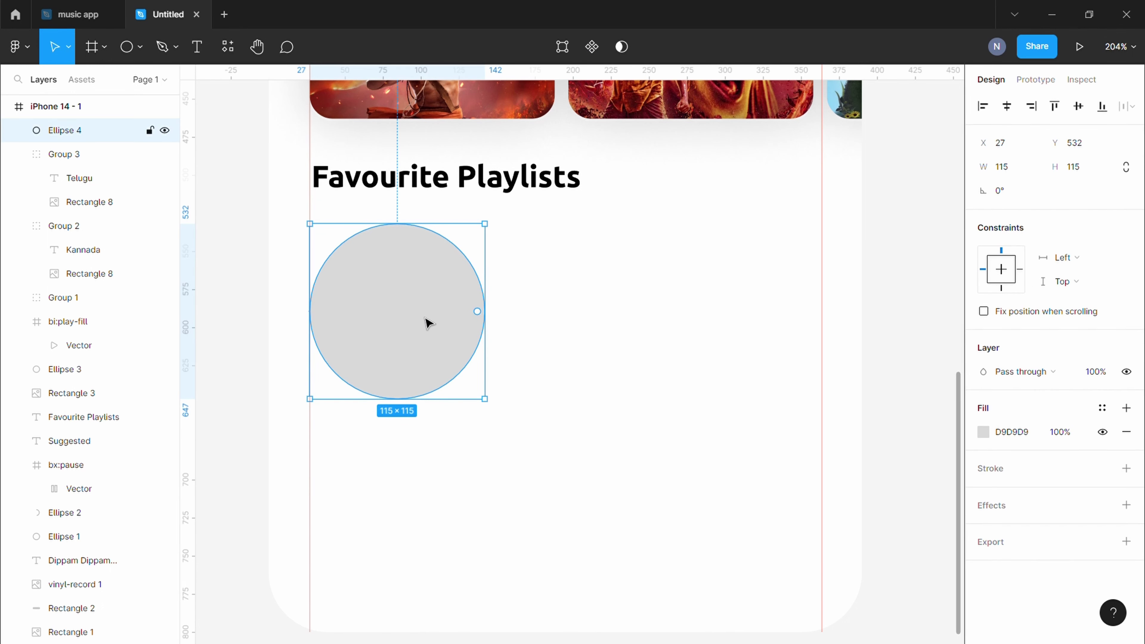
# Step: Add a drop shadow with Y offset 0 and blur 40 to the circle
pyautogui.click(1127, 505)
pyautogui.click(983, 530)
pyautogui.press('Tab')
pyautogui.write('0')
pyautogui.press('Tab')
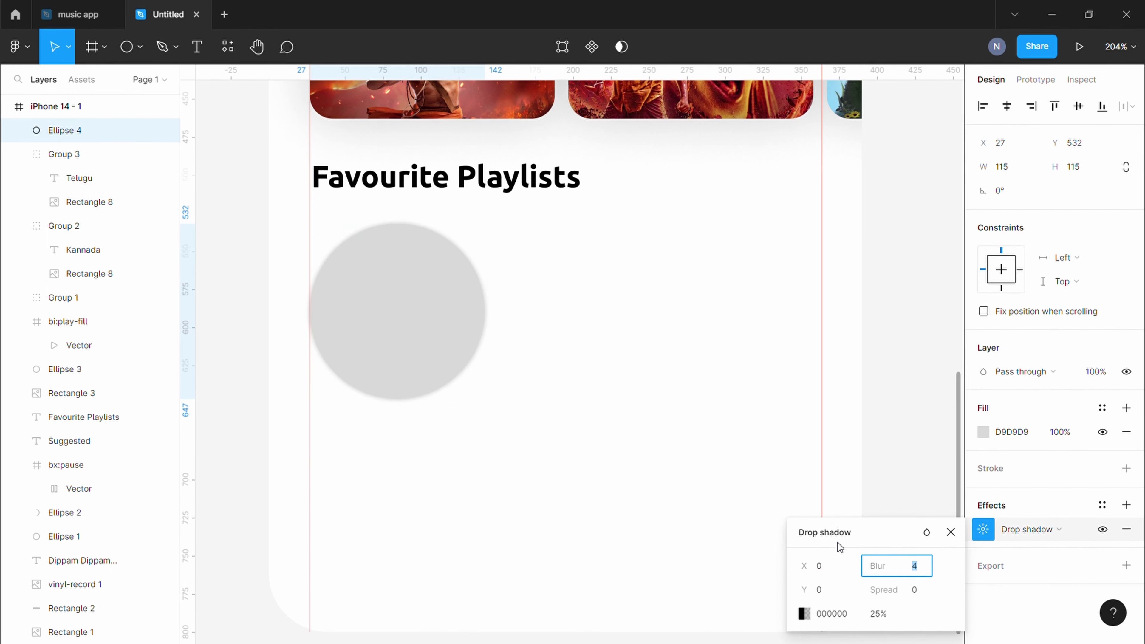
pyautogui.write('40')
pyautogui.press('Tab')
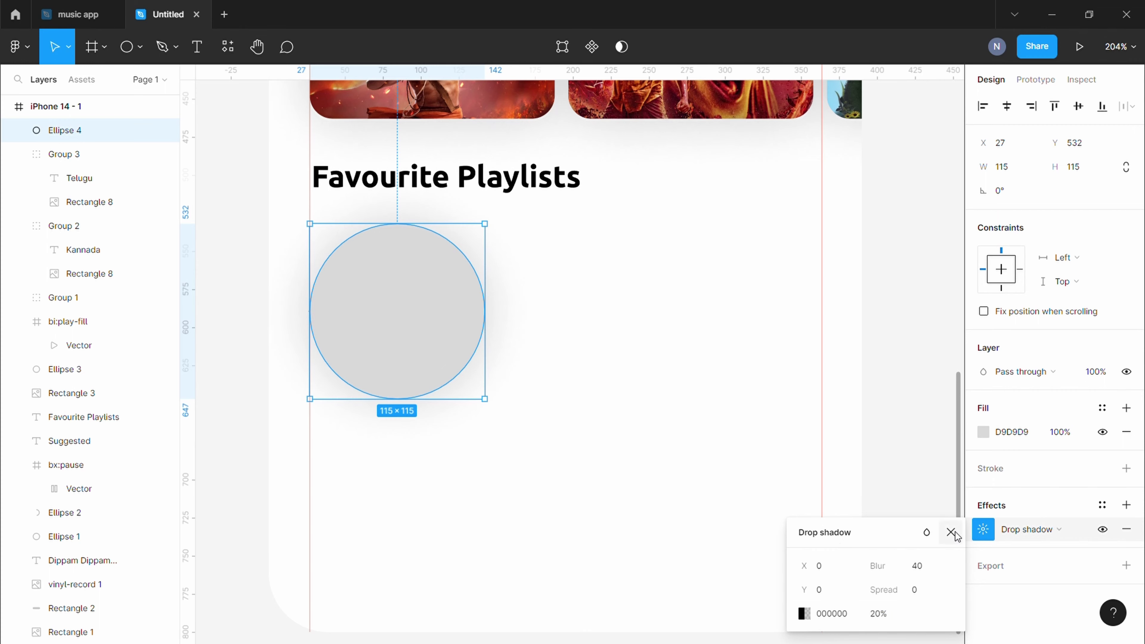
pyautogui.click(951, 532)
# Step: Fill the circle with a film poster image
pyautogui.click(983, 432)
pyautogui.click(810, 255)
pyautogui.click(830, 344)
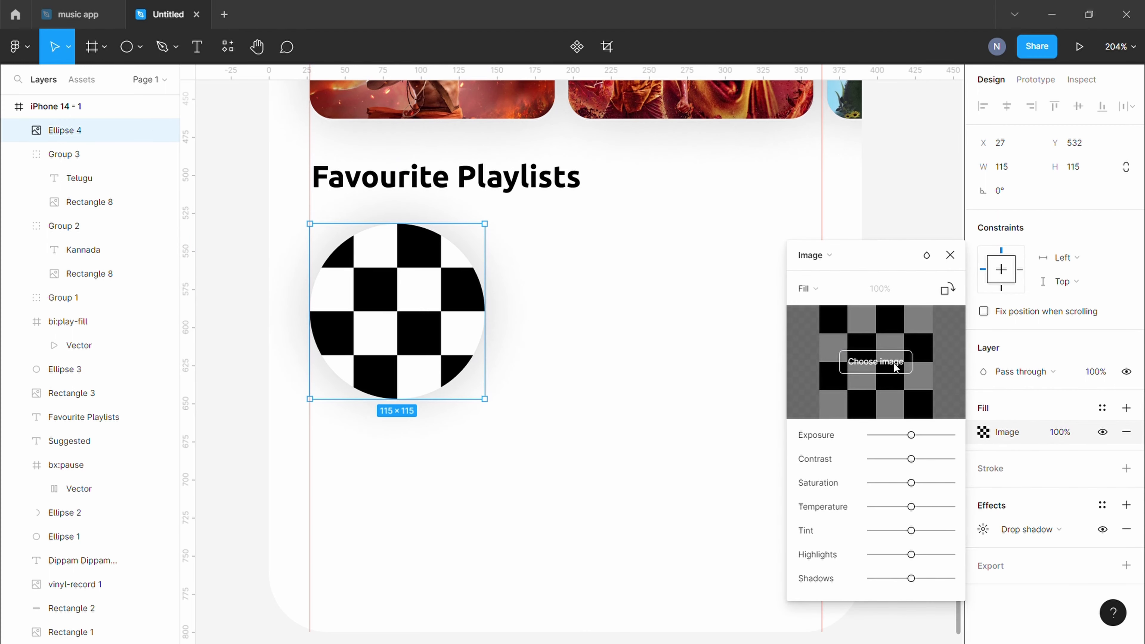
pyautogui.press('Escape')
pyautogui.click(609, 266)
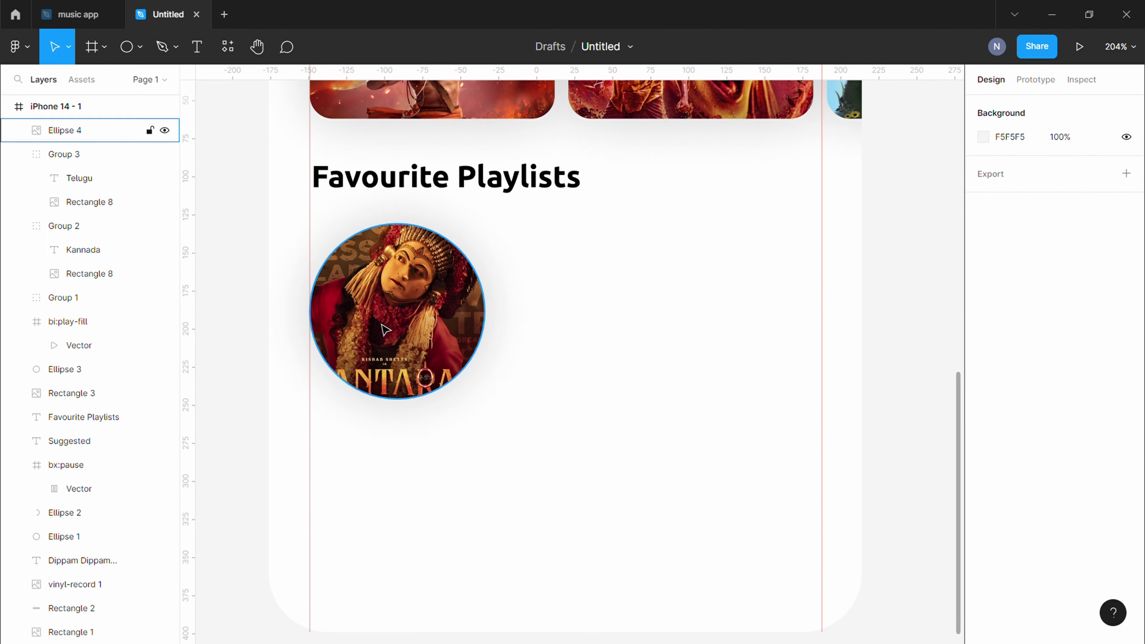
pyautogui.click(383, 327)
pyautogui.keyDown('ctrl'); pyautogui.scroll(3, 383, 327); pyautogui.keyUp('ctrl')
pyautogui.click(127, 47)
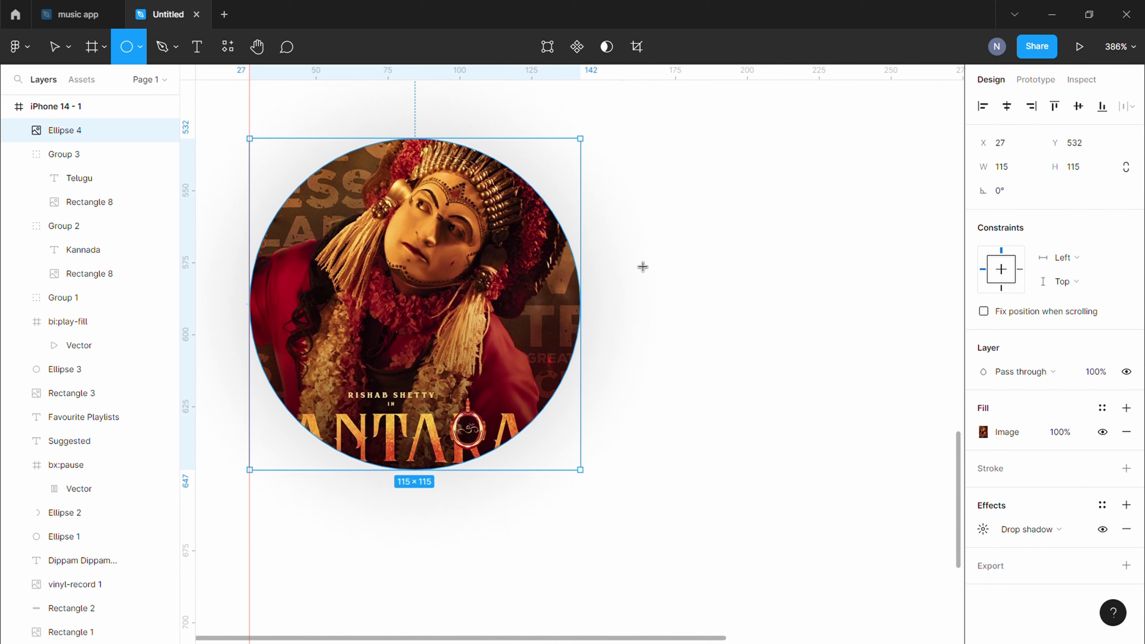
# Step: Centre a 31×31 E64848 circle at 60% opacity on the poster disc
pyautogui.moveTo(325, 248); pyautogui.dragTo(460, 328)
pyautogui.moveTo(409, 299); pyautogui.dragTo(424, 309)
pyautogui.moveTo(501, 304)
pyautogui.mouseDown()
pyautogui.moveTo(473, 304)
pyautogui.moveTo(468, 320)
pyautogui.mouseUp()
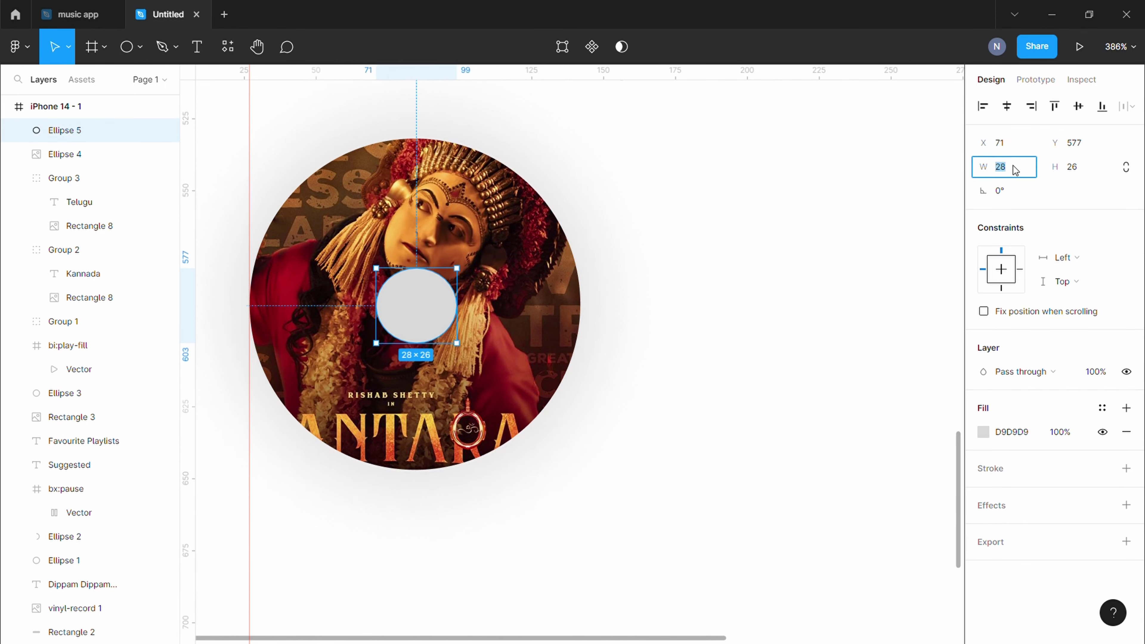
pyautogui.press('Up')
pyautogui.press('Up')
pyautogui.press('Up')
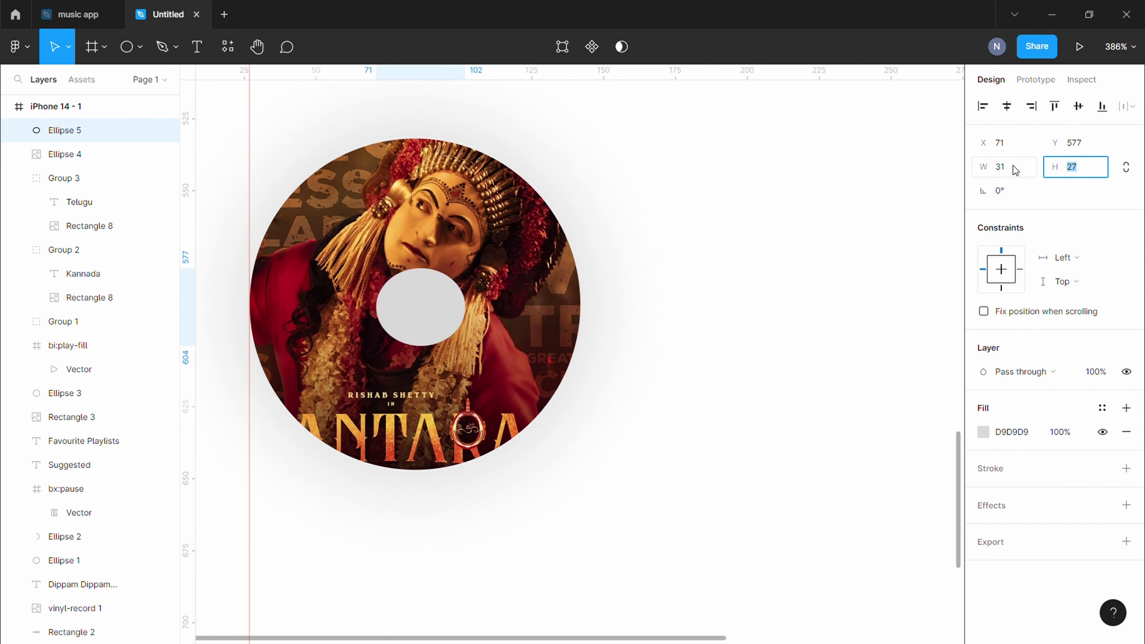
pyautogui.moveTo(432, 327); pyautogui.dragTo(426, 318)
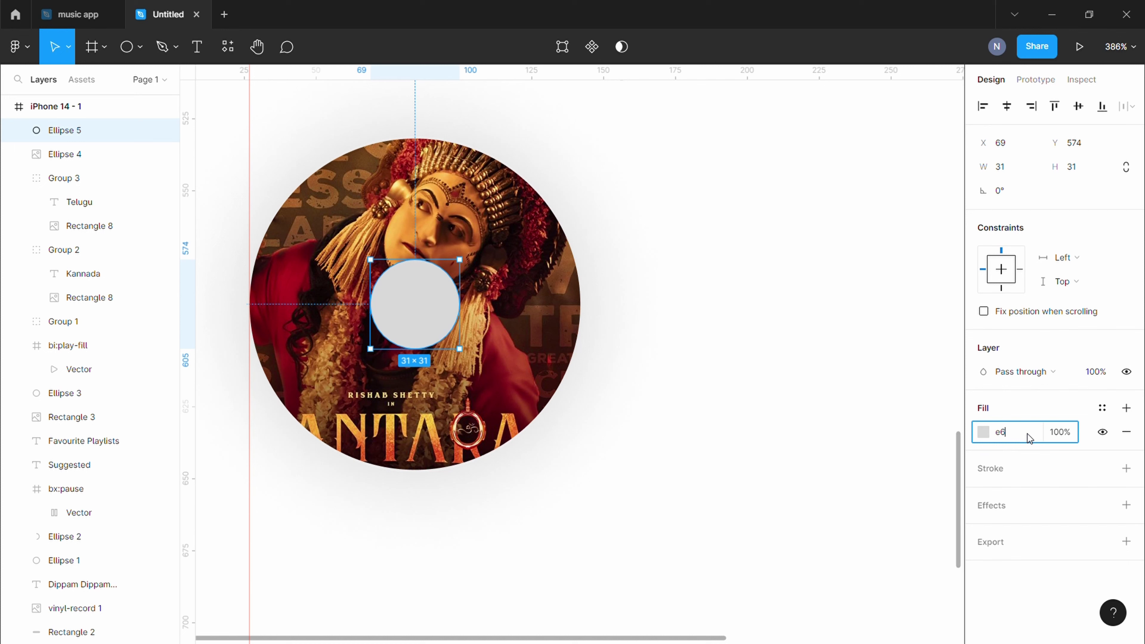
pyautogui.write('4848')
pyautogui.click(1057, 432)
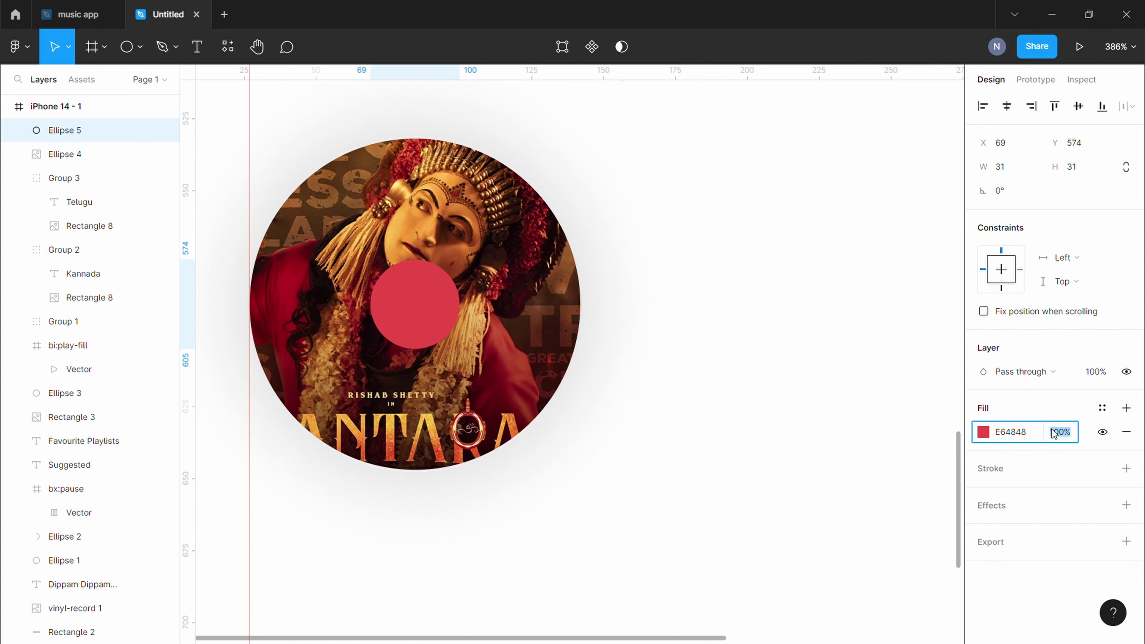
pyautogui.write('70')
pyautogui.press('Return')
pyautogui.write('60')
pyautogui.press('Return')
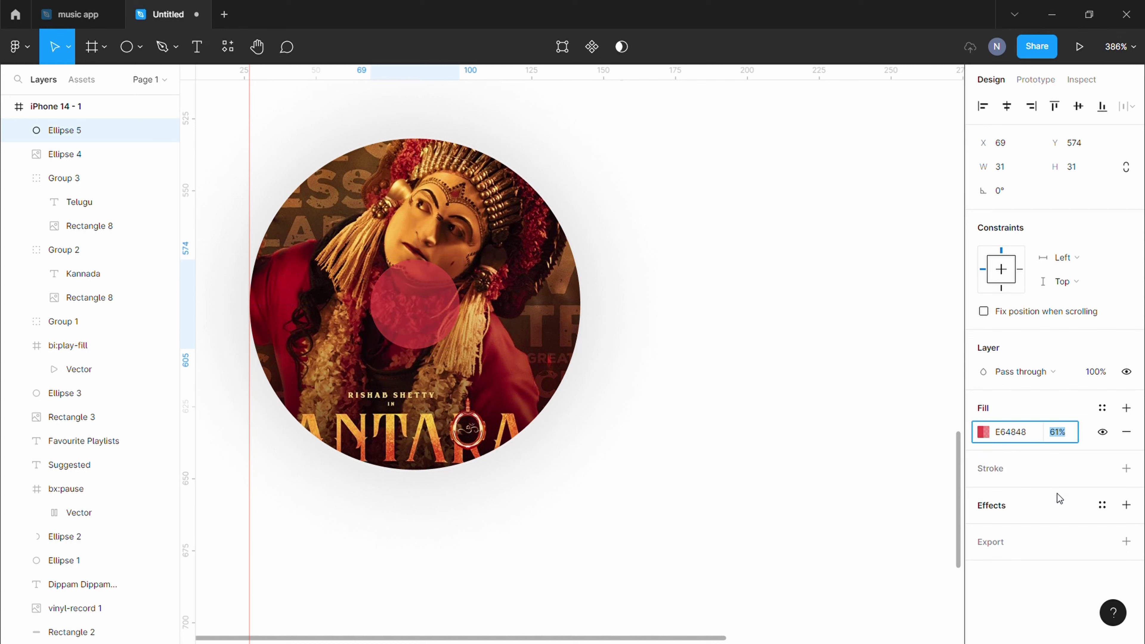
pyautogui.click(860, 460)
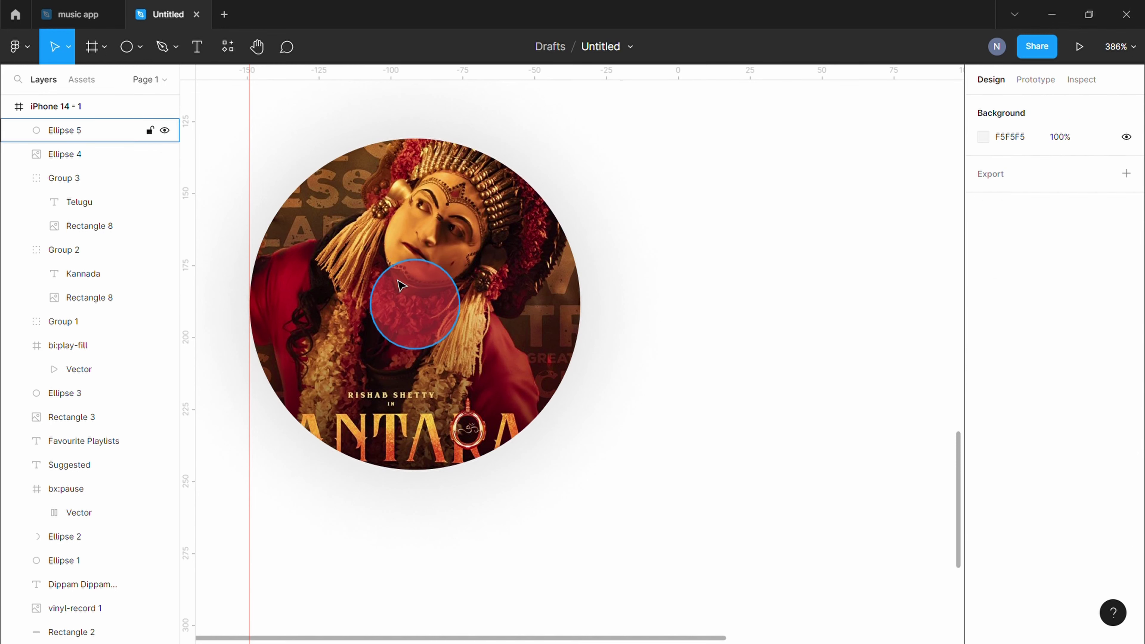
# Step: Add a 21×21 white circle centred inside the red circle
pyautogui.moveTo(420, 309); pyautogui.dragTo(397, 283)
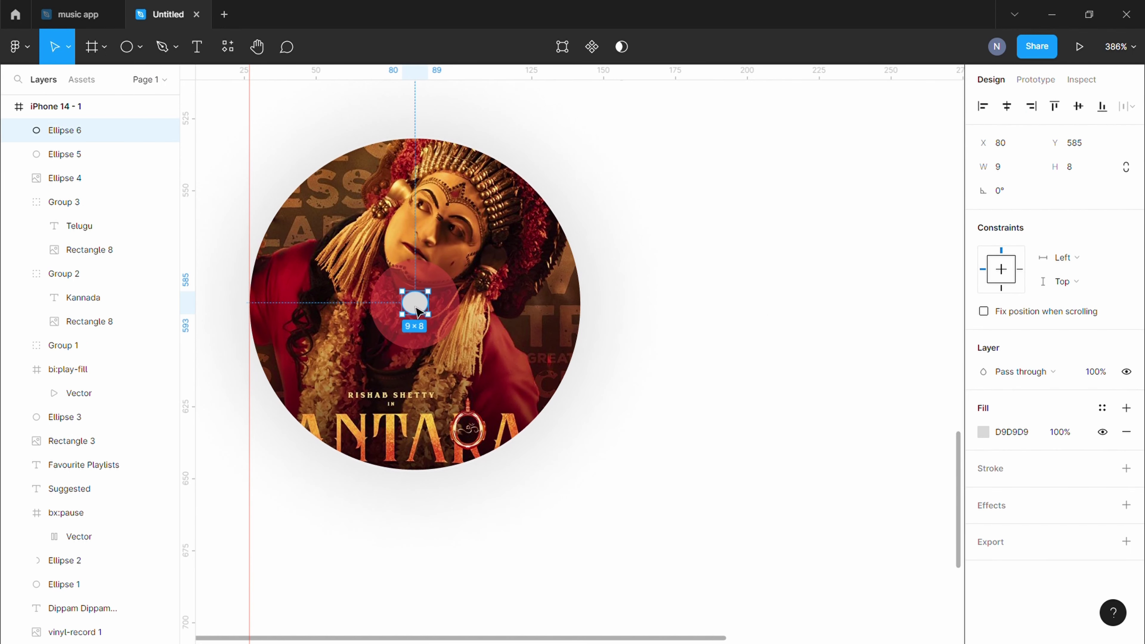
pyautogui.click(1023, 166)
pyautogui.write('21')
pyautogui.press('Tab')
pyautogui.write('1')
pyautogui.press('Return')
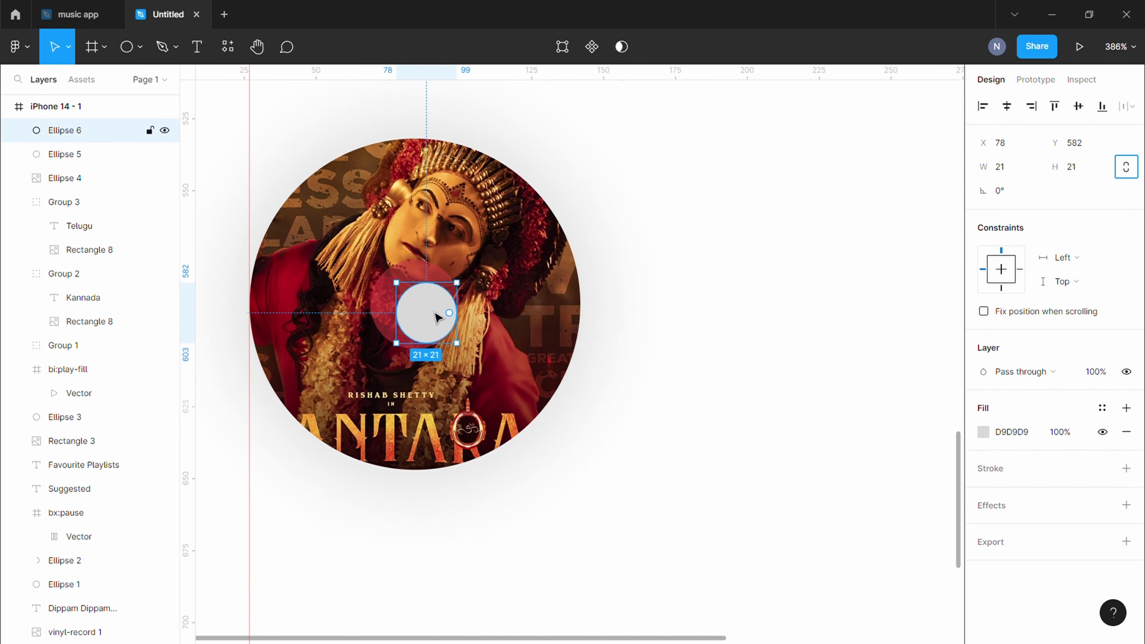
pyautogui.click(983, 432)
pyautogui.click(639, 102)
pyautogui.scroll(-3, 703, 272)
pyautogui.scroll(3, 722, 329)
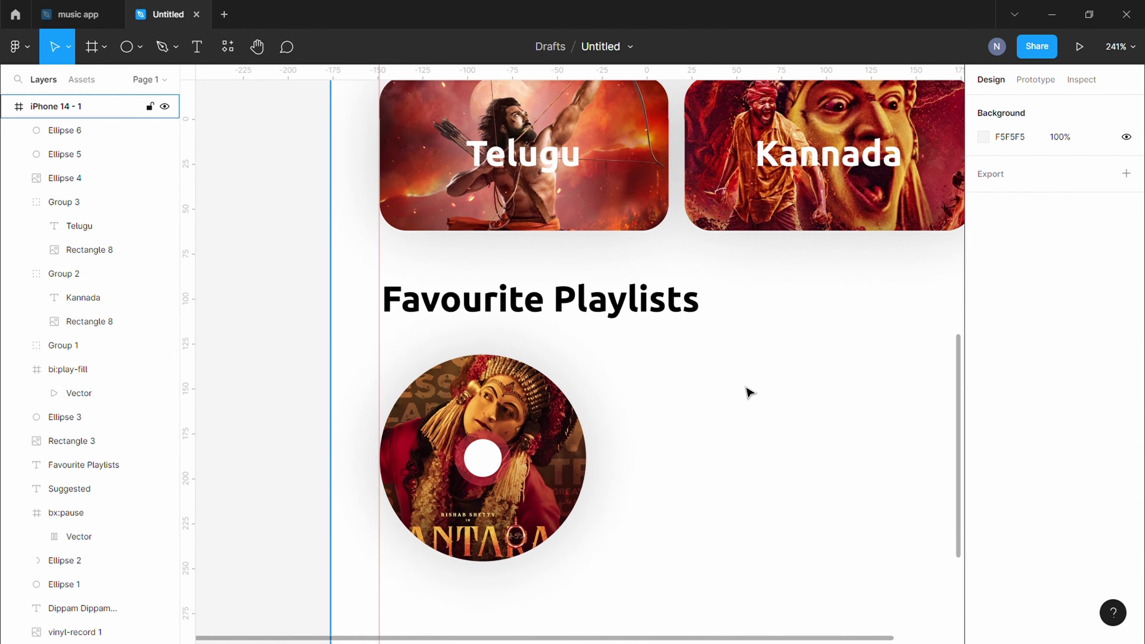
pyautogui.scroll(-5, 631, 416)
# Step: Duplicate the Suggested card's play icon and bring the copy to the front
pyautogui.click(634, 422)
pyautogui.hotkey('ctrl', 'd')
pyautogui.scroll(5, 634, 423)
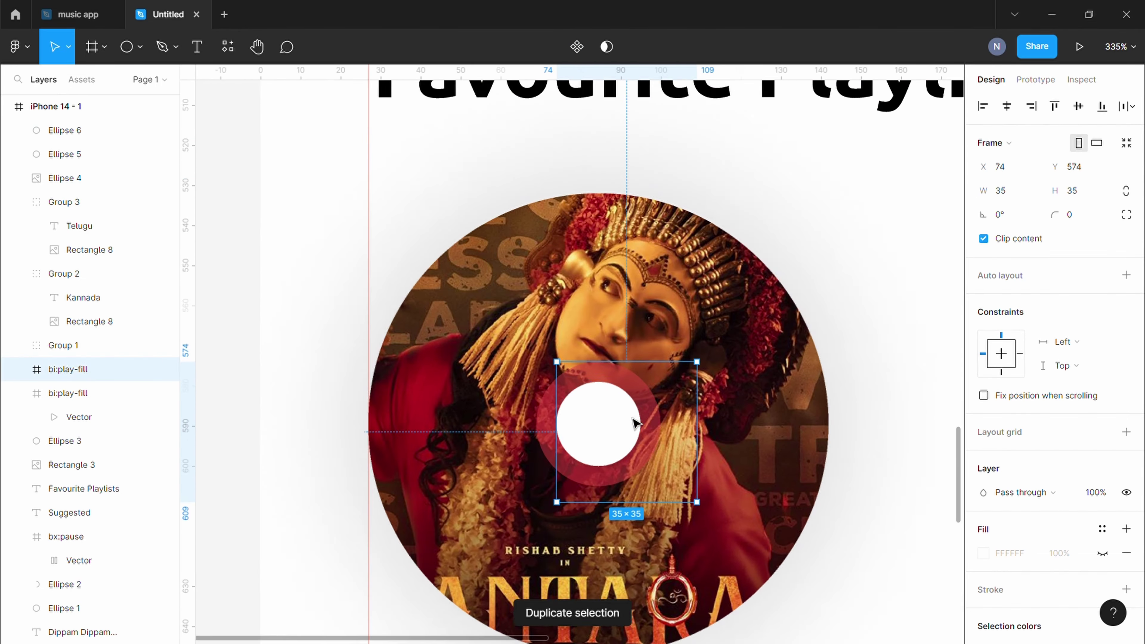
pyautogui.rightClick(840, 316)
pyautogui.moveTo(627, 421)
pyautogui.mouseDown()
pyautogui.moveTo(840, 316)
pyautogui.moveTo(583, 448)
pyautogui.mouseUp()
pyautogui.click(850, 316)
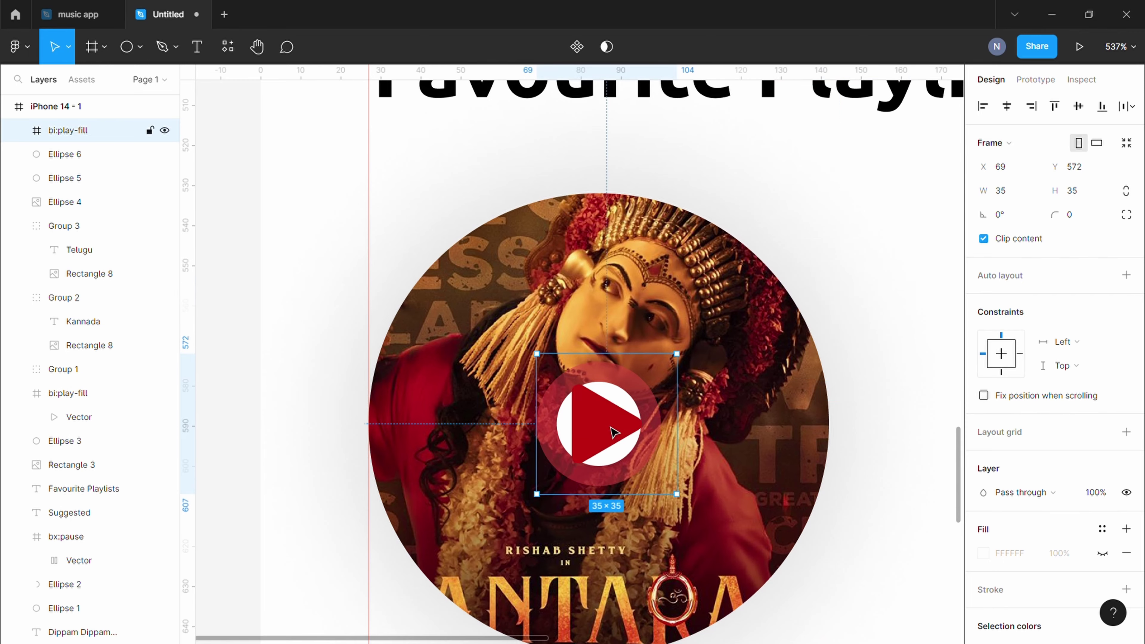
pyautogui.scroll(-2, 586, 442)
pyautogui.scroll(2, 609, 406)
pyautogui.scroll(2, 631, 384)
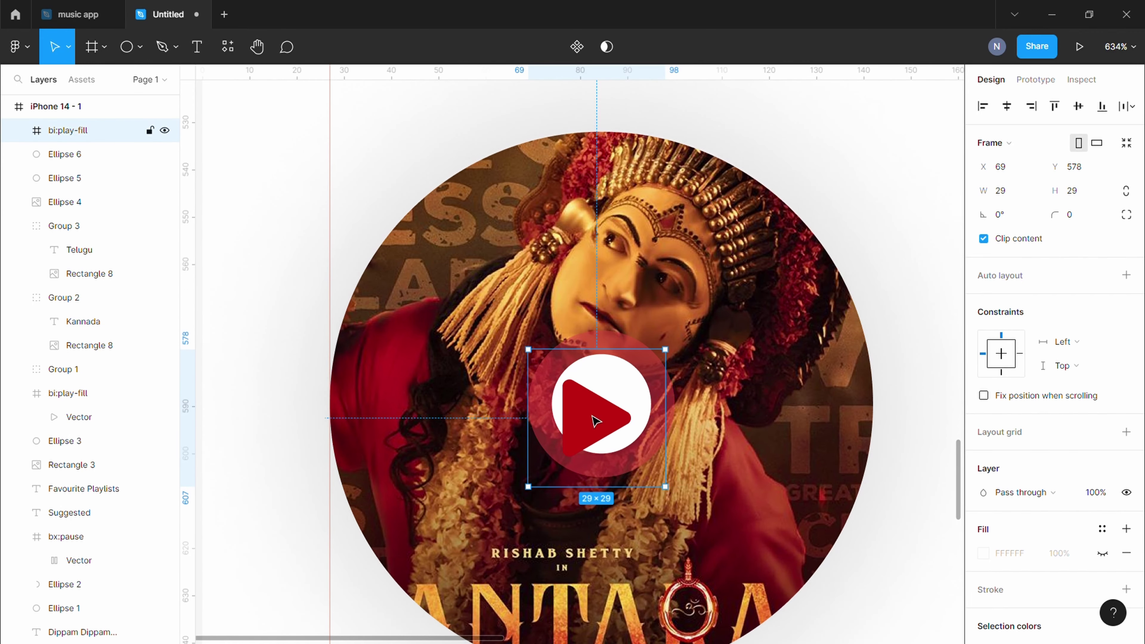
# Step: Shrink the play icon copy to 20×20 and centre it on the disc's white circle
pyautogui.moveTo(709, 331); pyautogui.dragTo(648, 393)
pyautogui.moveTo(598, 437); pyautogui.dragTo(621, 408)
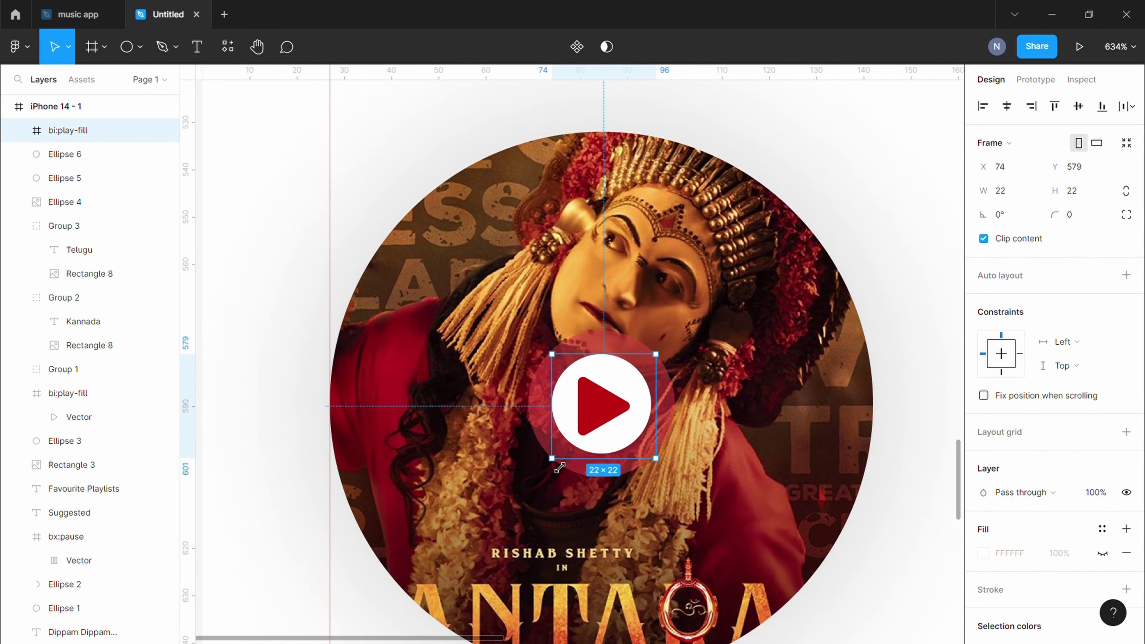
pyautogui.moveTo(560, 468); pyautogui.dragTo(569, 468)
pyautogui.moveTo(615, 397); pyautogui.dragTo(611, 399)
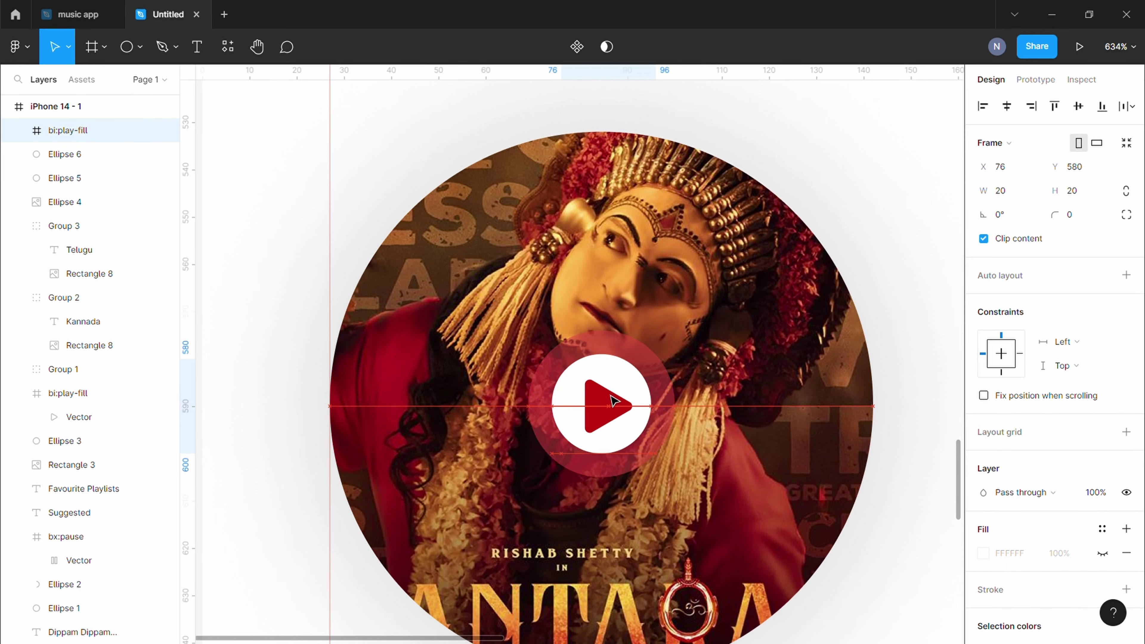
pyautogui.press('Escape')
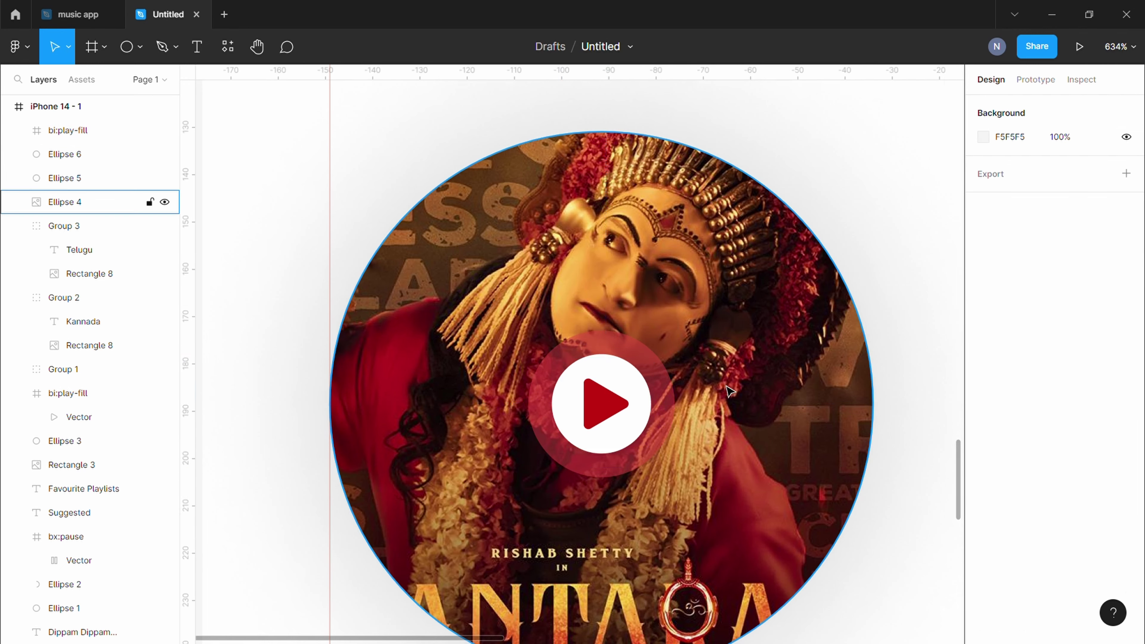
pyautogui.scroll(-5, 90, 202)
# Step: Type an 'Office Music' text label below the playlist disc
pyautogui.click(200, 54)
pyautogui.click(467, 483)
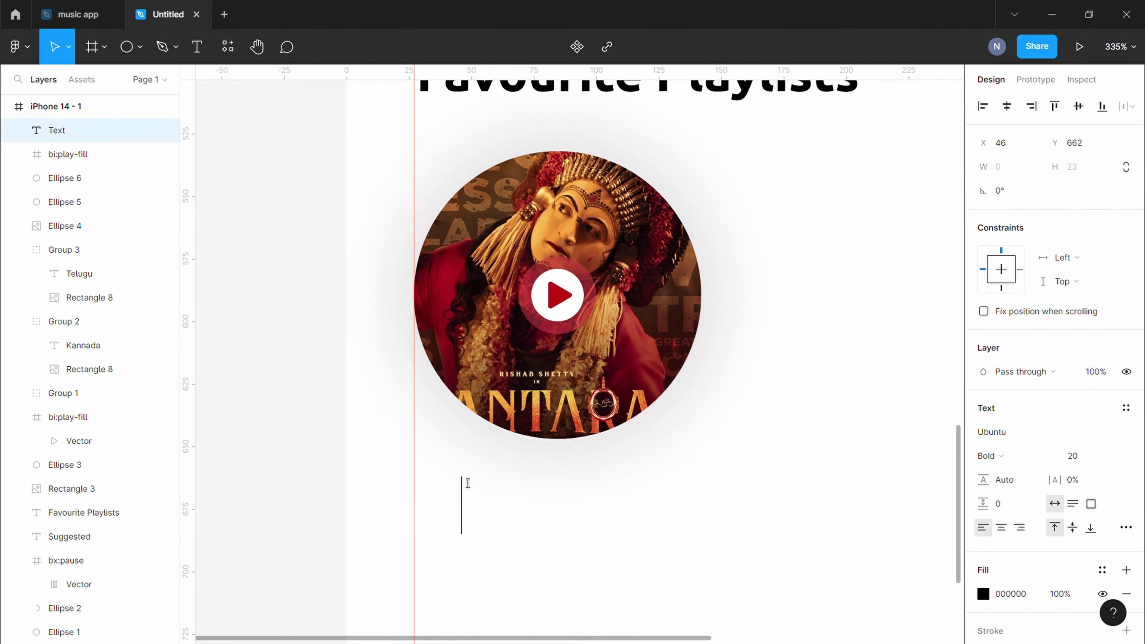
pyautogui.write('Office Music')
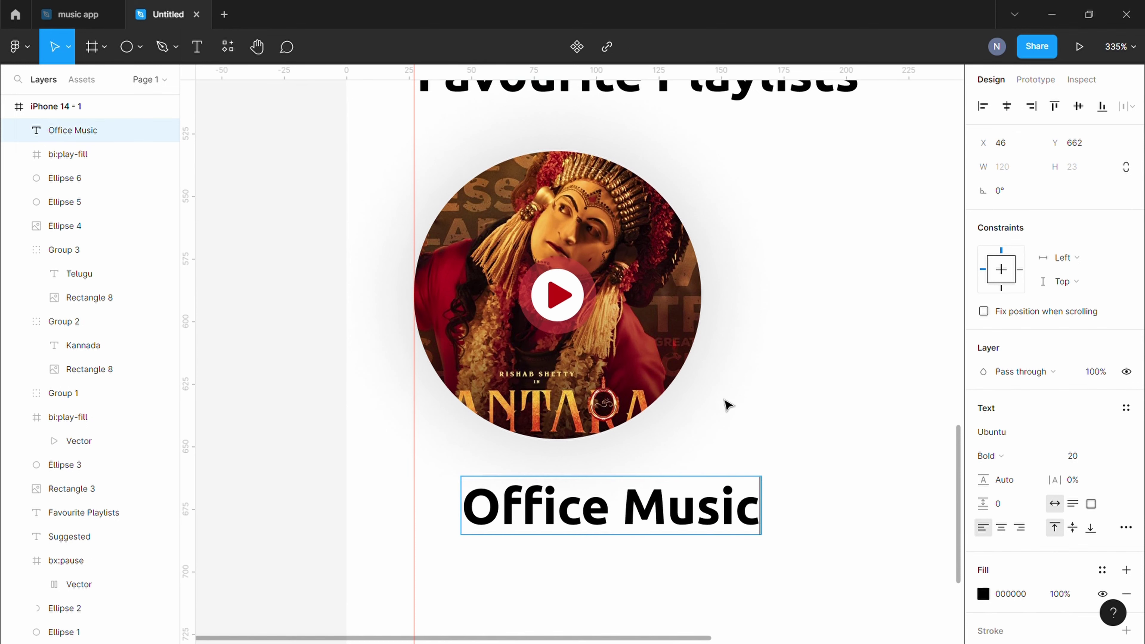
pyautogui.press('Escape')
pyautogui.moveTo(742, 508); pyautogui.dragTo(696, 481)
pyautogui.doubleClick(697, 480)
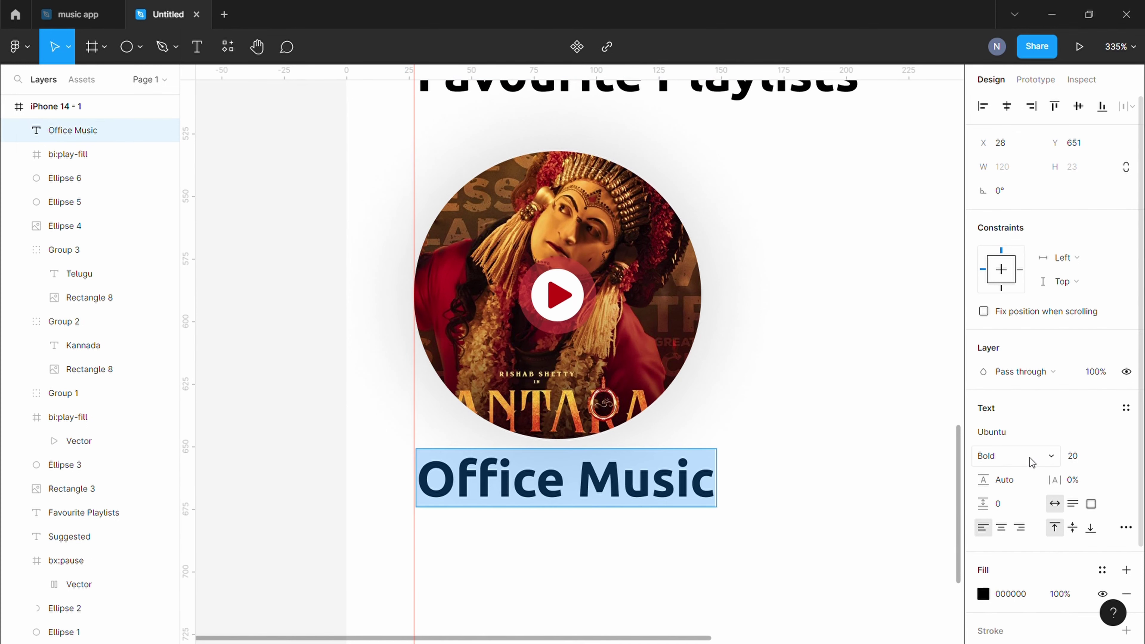
# Step: Style the label Medium weight at size 15 and centre it under the disc
pyautogui.click(1030, 461)
pyautogui.click(1030, 435)
pyautogui.click(1091, 457)
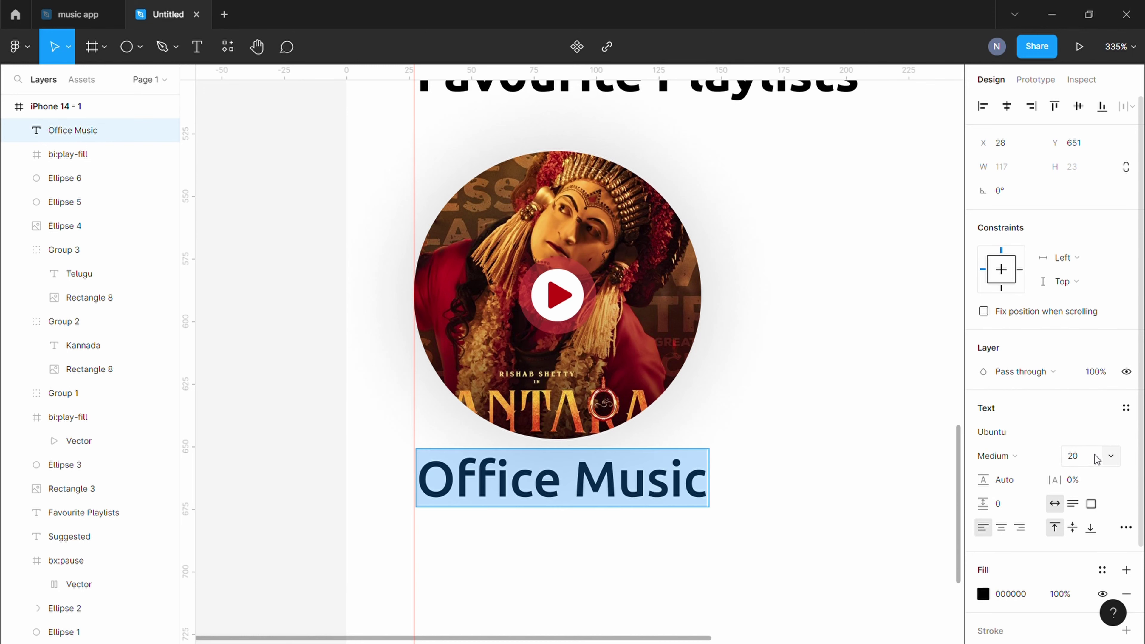
pyautogui.write('17')
pyautogui.press('Return')
pyautogui.press('Down')
pyautogui.press('Down')
pyautogui.moveTo(594, 483); pyautogui.dragTo(621, 487)
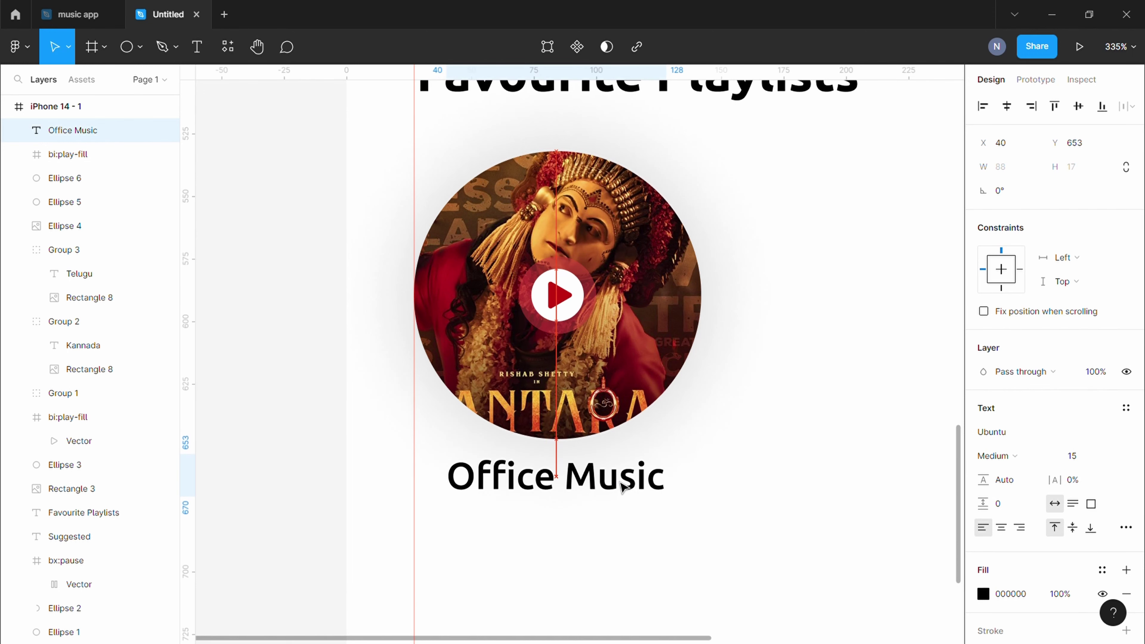
pyautogui.click(839, 445)
pyautogui.scroll(-5, 680, 448)
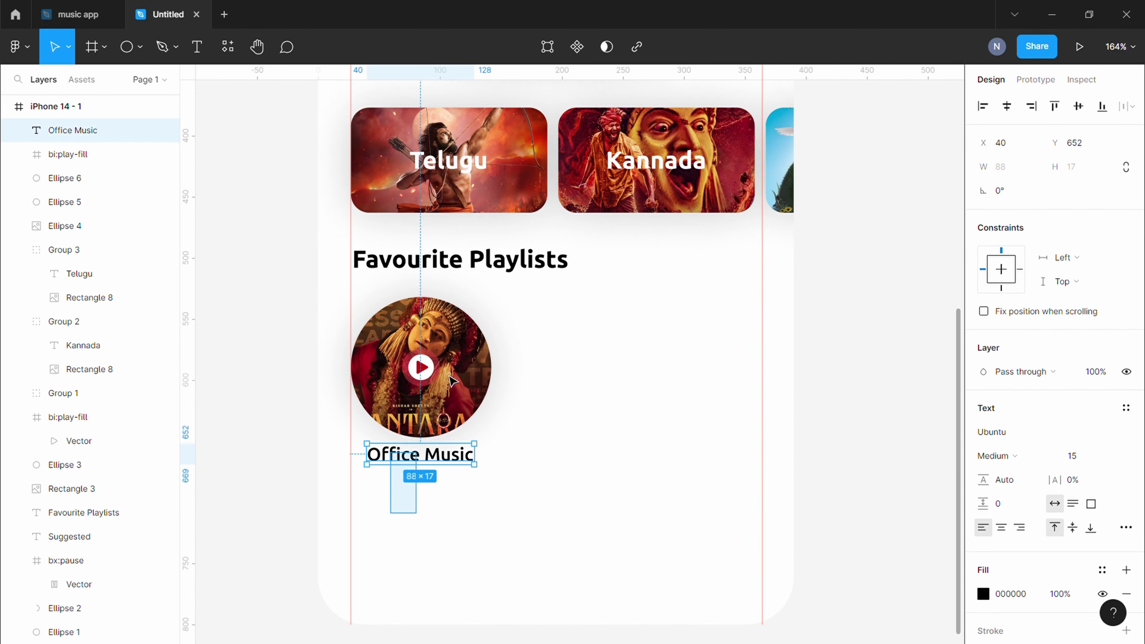
# Step: Group the disc with its label and duplicate the group
pyautogui.moveTo(406, 518); pyautogui.dragTo(451, 298)
pyautogui.rightClick(453, 369)
pyautogui.click(512, 370)
pyautogui.click(463, 374)
pyautogui.hotkey('ctrl', 'd')
# Step: Place the copy beside the first disc, add a third, and caption the middle one 'GF fav'
pyautogui.moveTo(464, 374); pyautogui.dragTo(620, 377)
pyautogui.hotkey('ctrl', 'd')
pyautogui.click(900, 350)
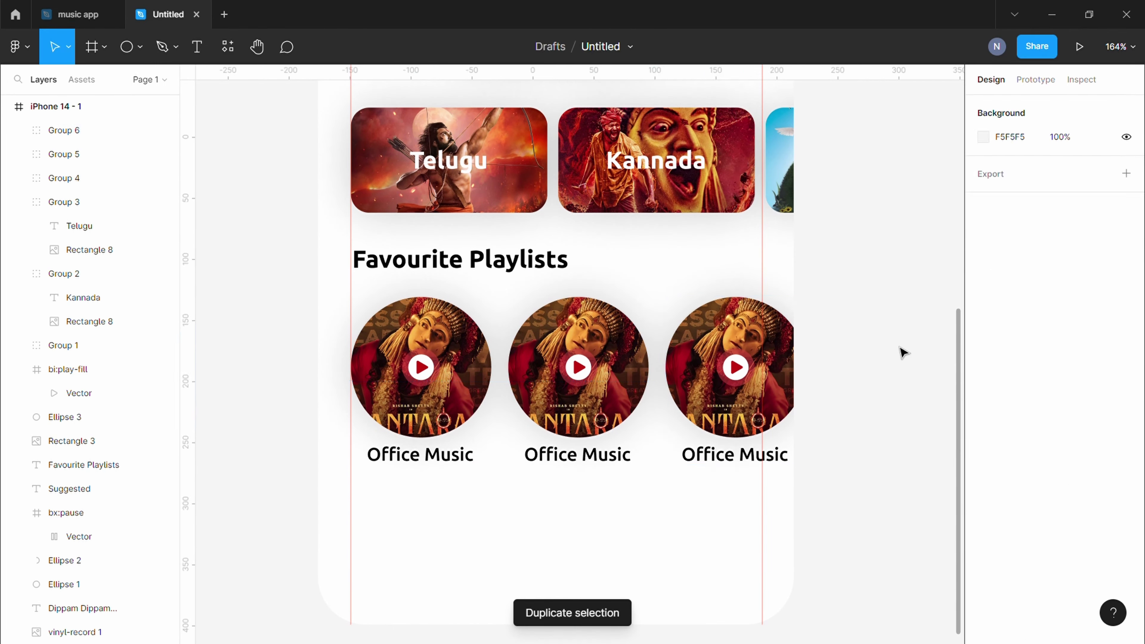
pyautogui.doubleClick(551, 465)
pyautogui.hotkey('shift', 'g')
pyautogui.doubleClick(551, 465)
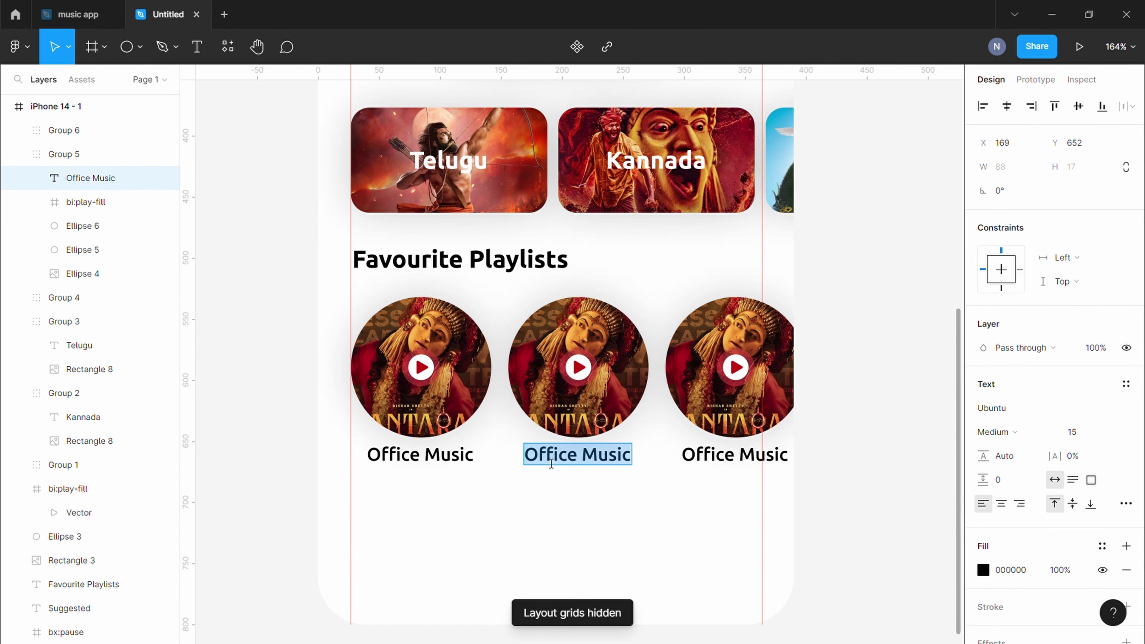
pyautogui.write('GF fav')
# Step: Caption the third disc 'Dad's Playlist' and centre both new captions under their discs
pyautogui.doubleClick(733, 455)
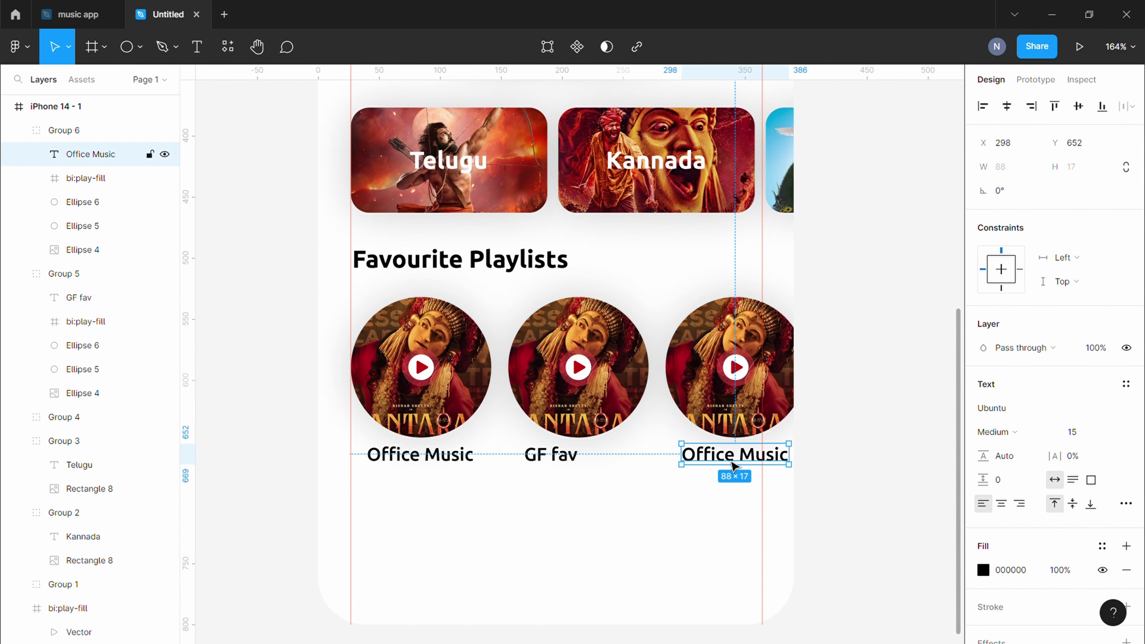
pyautogui.write('F=')
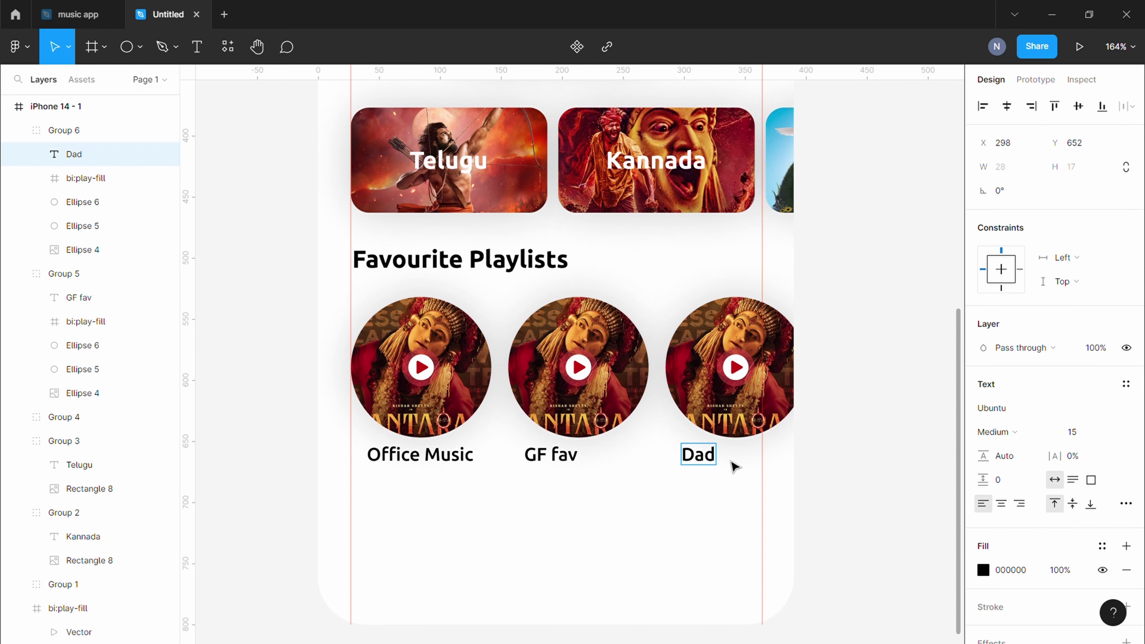
pyautogui.write('’s Playlist')
pyautogui.click(557, 469)
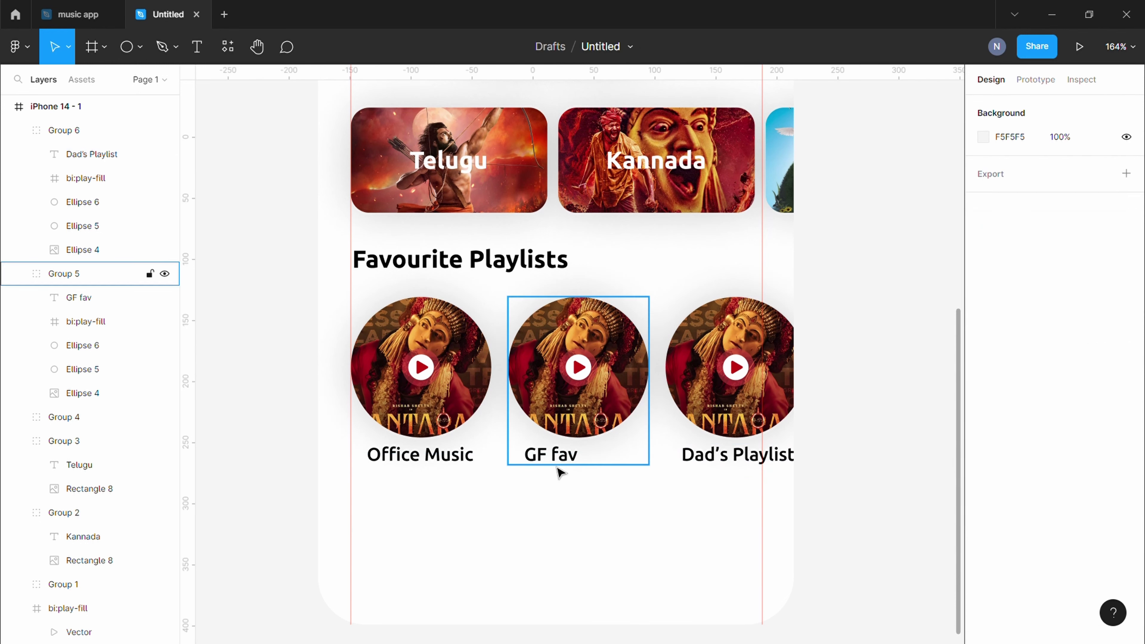
pyautogui.doubleClick(551, 455)
pyautogui.moveTo(567, 463); pyautogui.dragTo(589, 463)
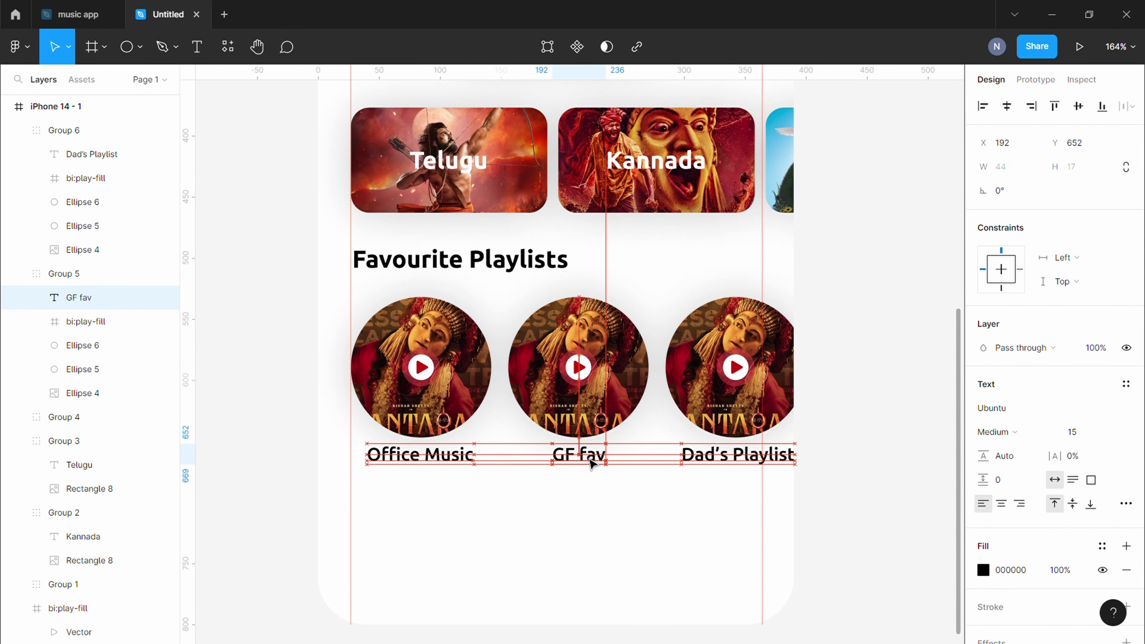
pyautogui.click(717, 457)
pyautogui.doubleClick(711, 457)
pyautogui.moveTo(710, 458); pyautogui.dragTo(716, 462)
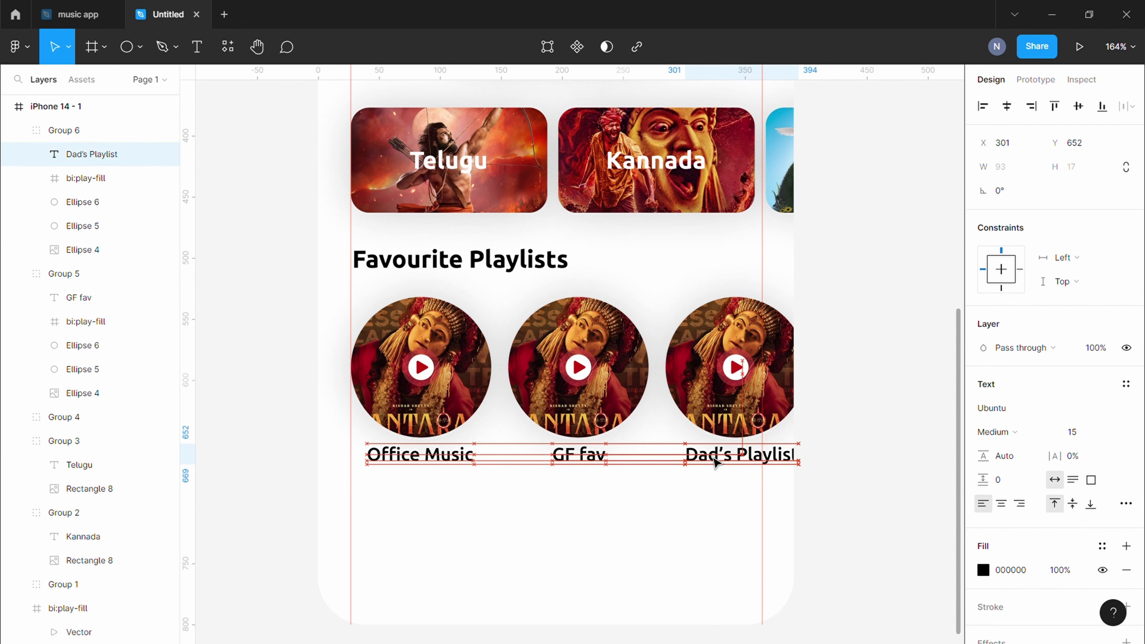
pyautogui.click(698, 507)
# Step: Open the GF fav disc's image fill settings to replace its photo
pyautogui.click(579, 397)
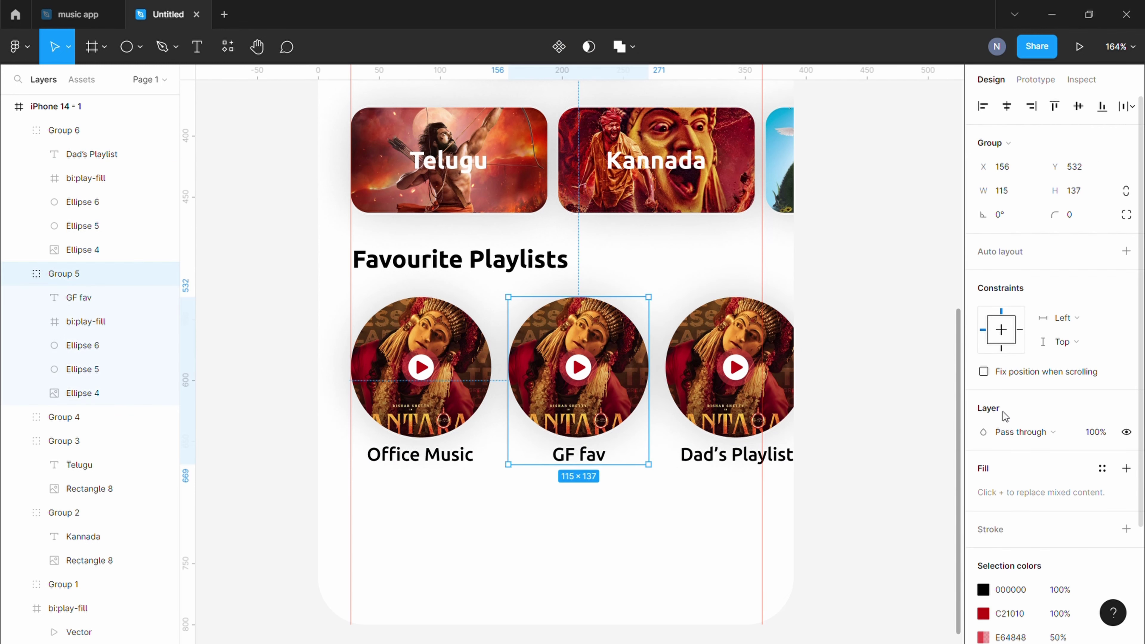
pyautogui.doubleClick(630, 410)
pyautogui.click(983, 407)
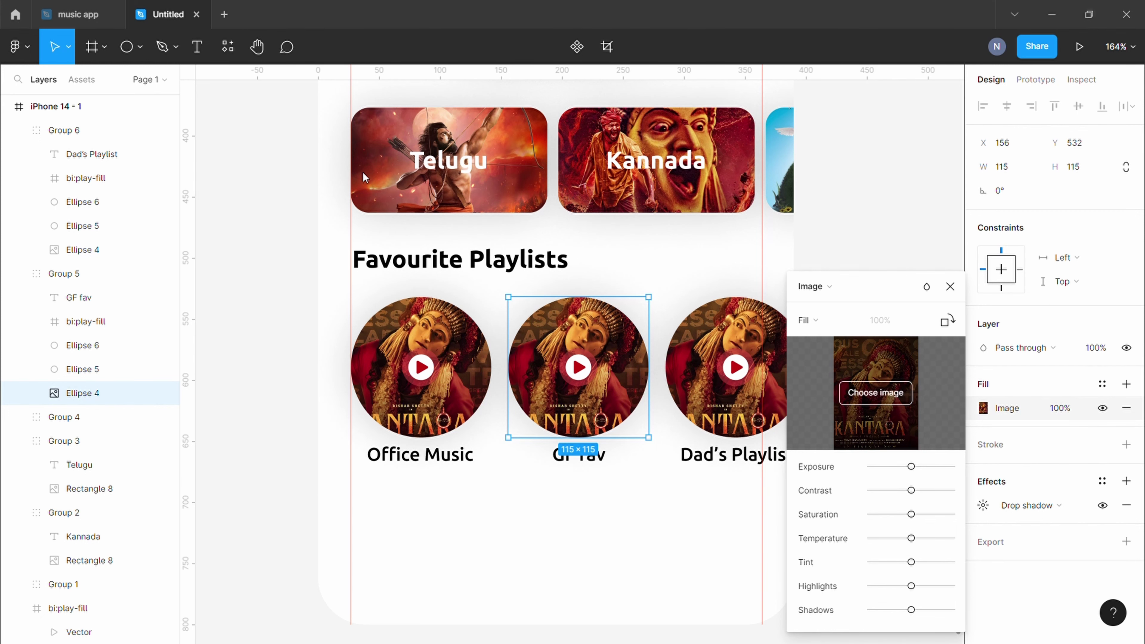
# Step: Give the GF fav and Dad's Playlist discs their own cover photos
pyautogui.press('Escape')
pyautogui.hotkey('shift', 'Tab')
pyautogui.press('Return')
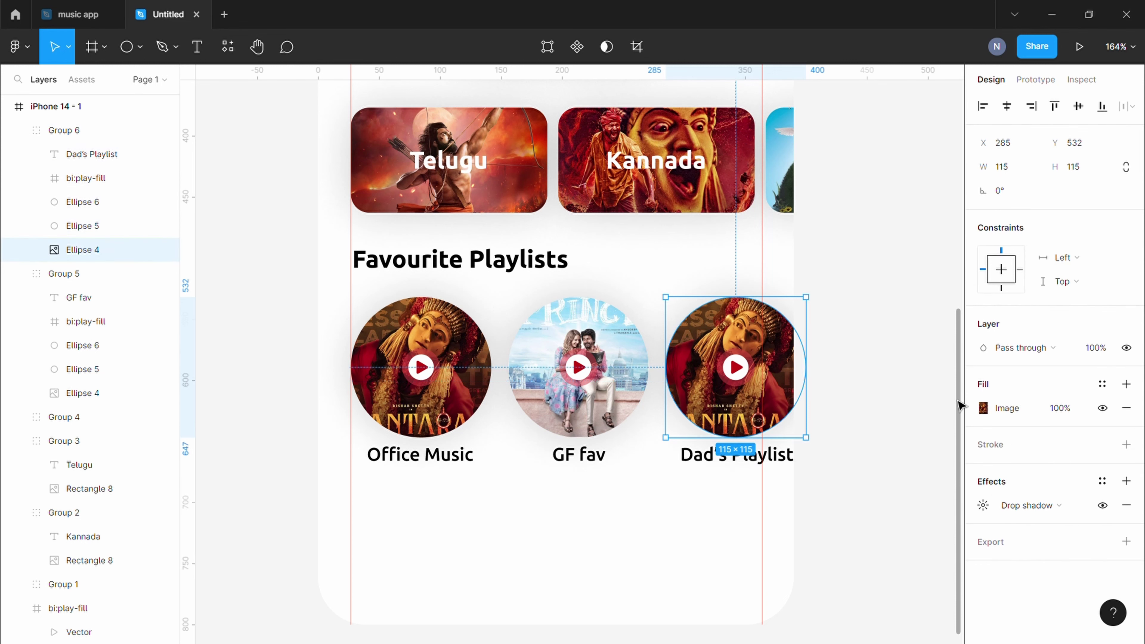
pyautogui.click(983, 407)
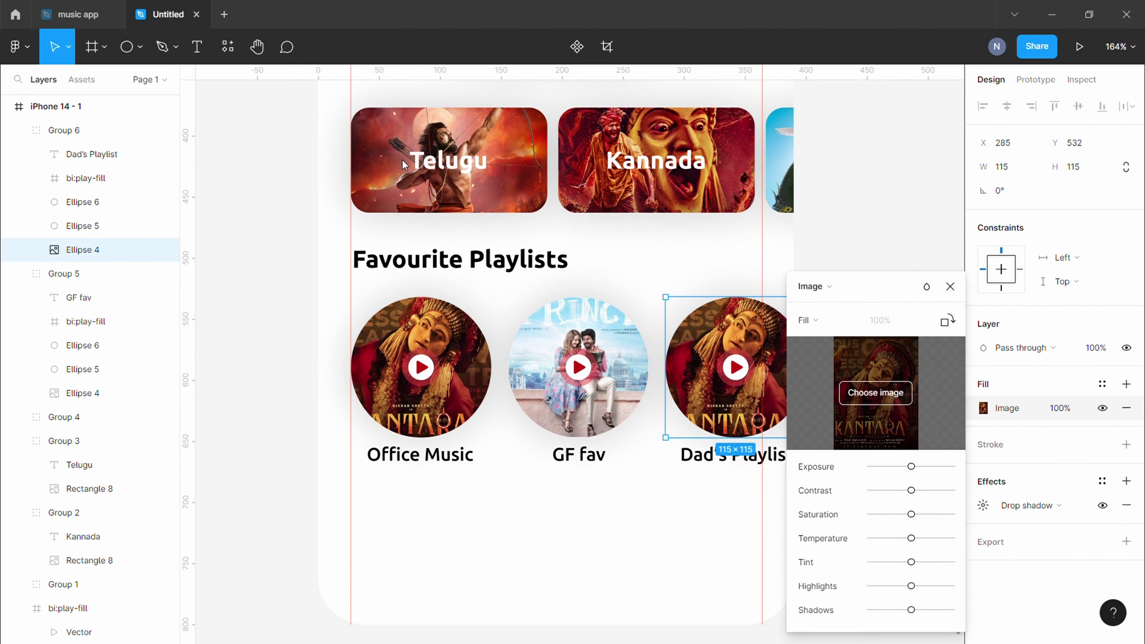
pyautogui.press('Escape')
pyautogui.click(844, 343)
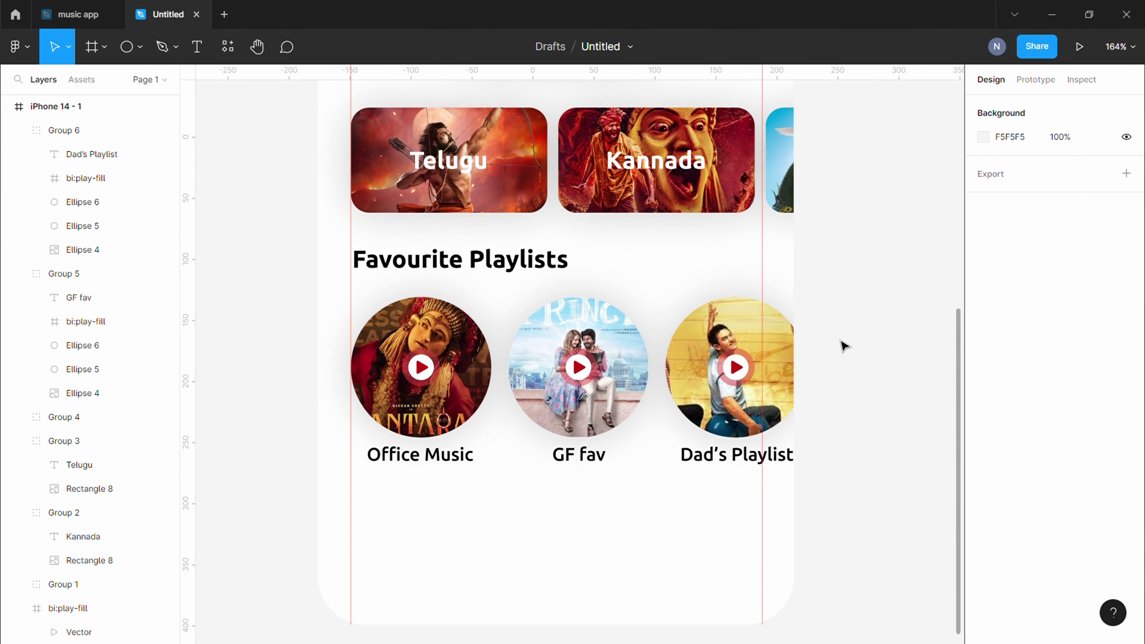
# Step: Line up the Office Music, GF fav and Dad's Playlist captions at the same height
pyautogui.hotkey('shift', '1')
pyautogui.scroll(5, 608, 420)
pyautogui.moveTo(363, 360); pyautogui.dragTo(792, 376)
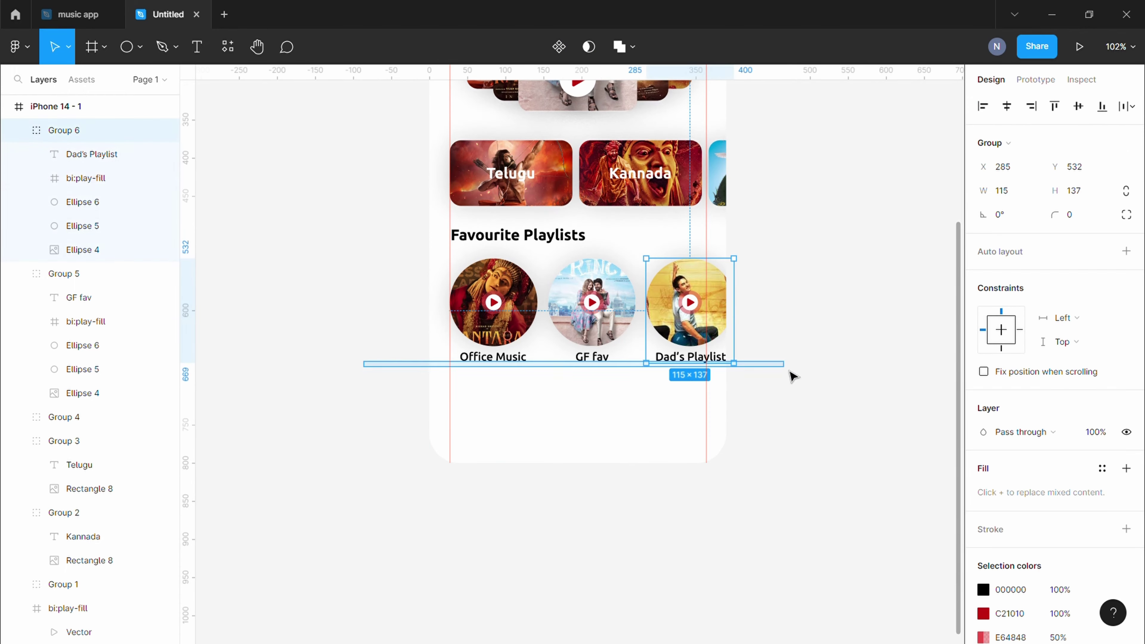
pyautogui.click(546, 379)
pyautogui.click(486, 361)
pyautogui.moveTo(505, 366); pyautogui.dragTo(509, 369)
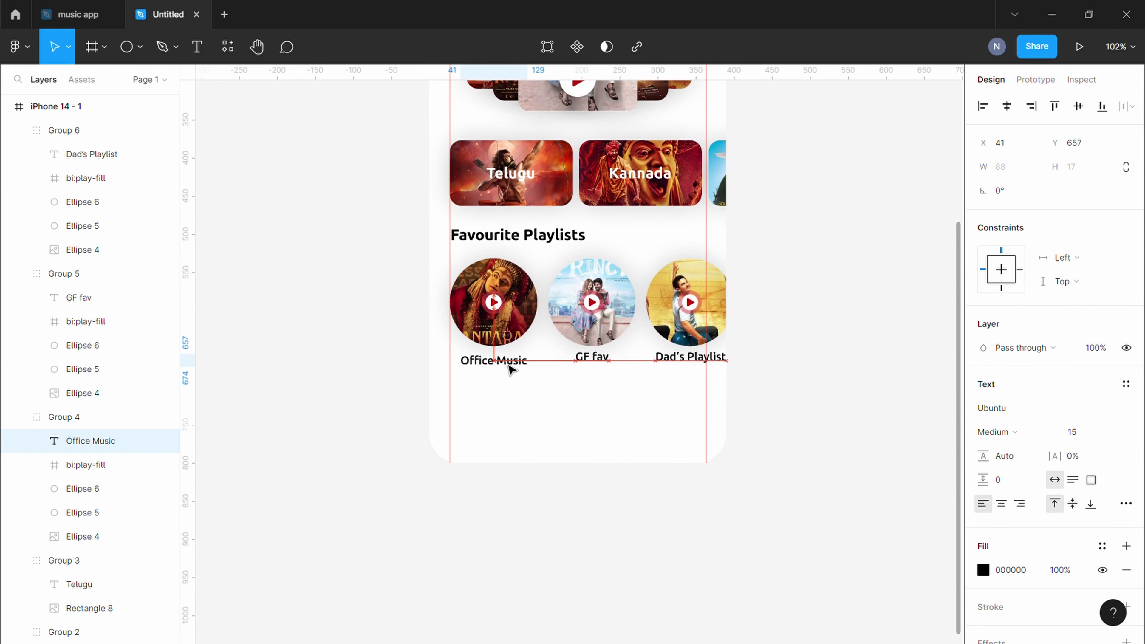
pyautogui.click(605, 368)
pyautogui.click(611, 398)
pyautogui.click(601, 368)
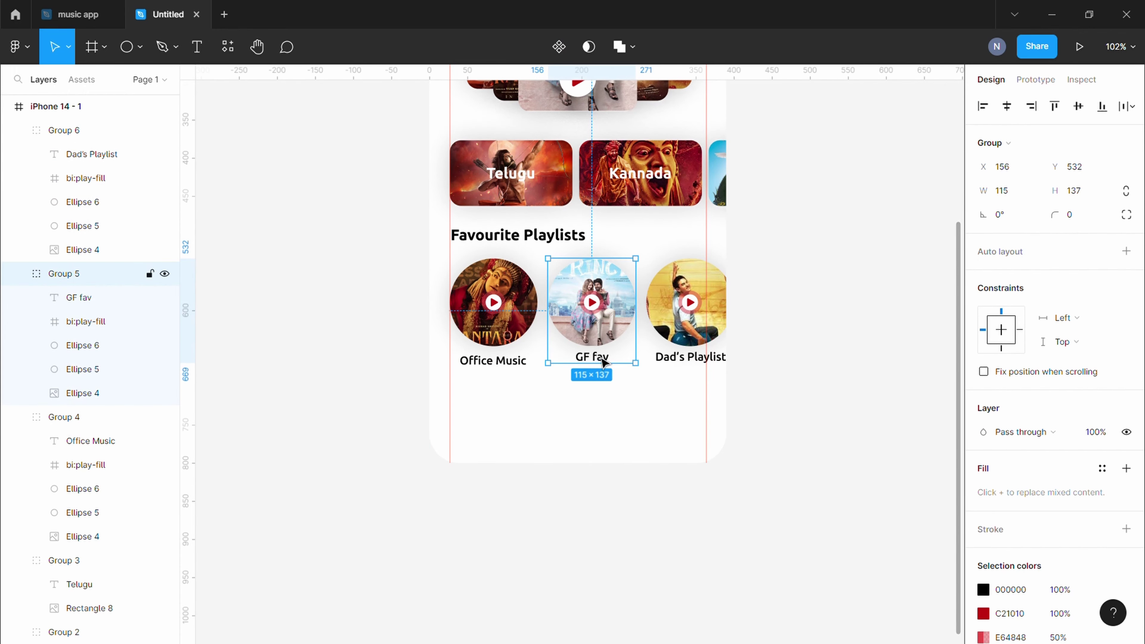
pyautogui.moveTo(601, 363); pyautogui.dragTo(604, 369)
pyautogui.click(691, 377)
pyautogui.moveTo(691, 359); pyautogui.dragTo(708, 370)
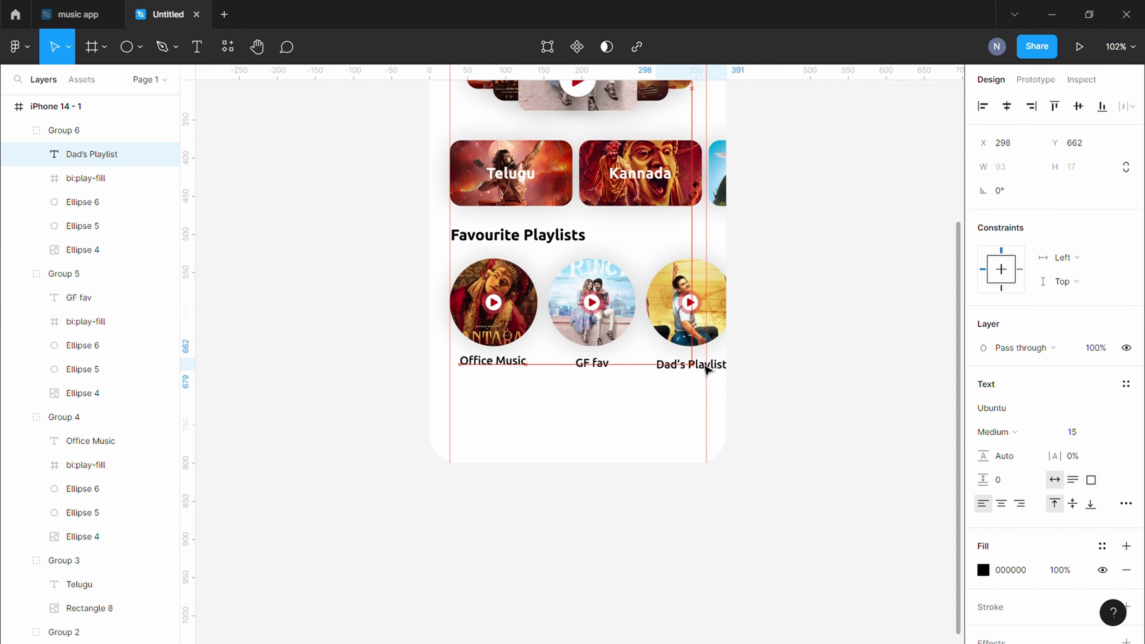
pyautogui.click(652, 400)
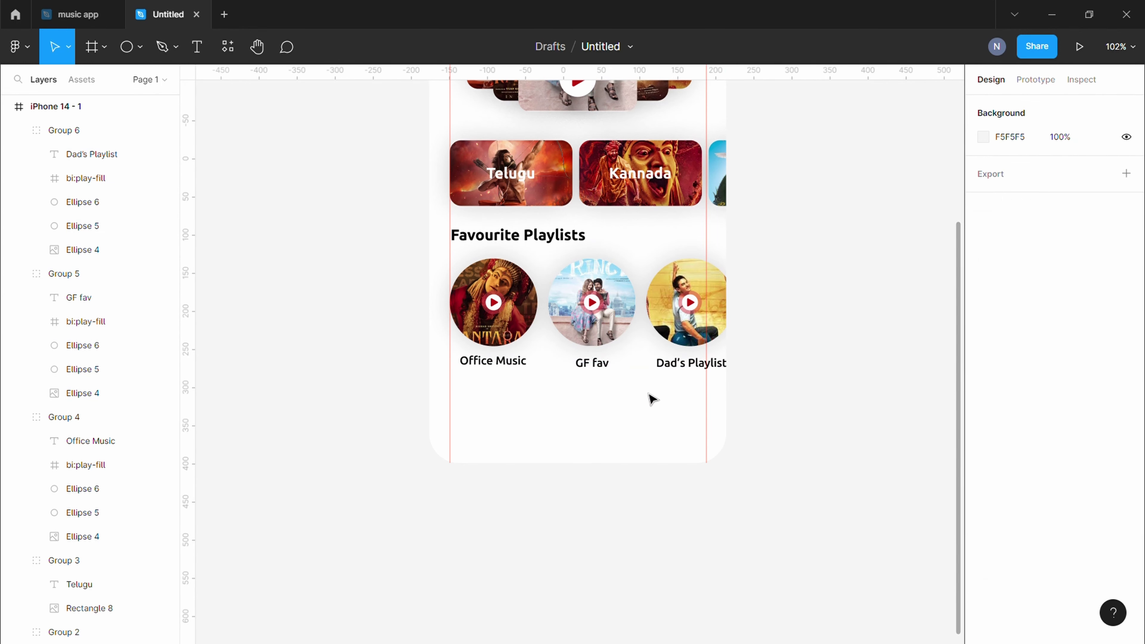
# Step: Draw the bottom bar rectangle and align it below the playlist discs
pyautogui.click(140, 47)
pyautogui.click(103, 76)
pyautogui.moveTo(451, 398)
pyautogui.mouseDown()
pyautogui.moveTo(702, 432)
pyautogui.moveTo(721, 420)
pyautogui.mouseUp()
pyautogui.scroll(4, 668, 437)
pyautogui.scroll(2, 294, 435)
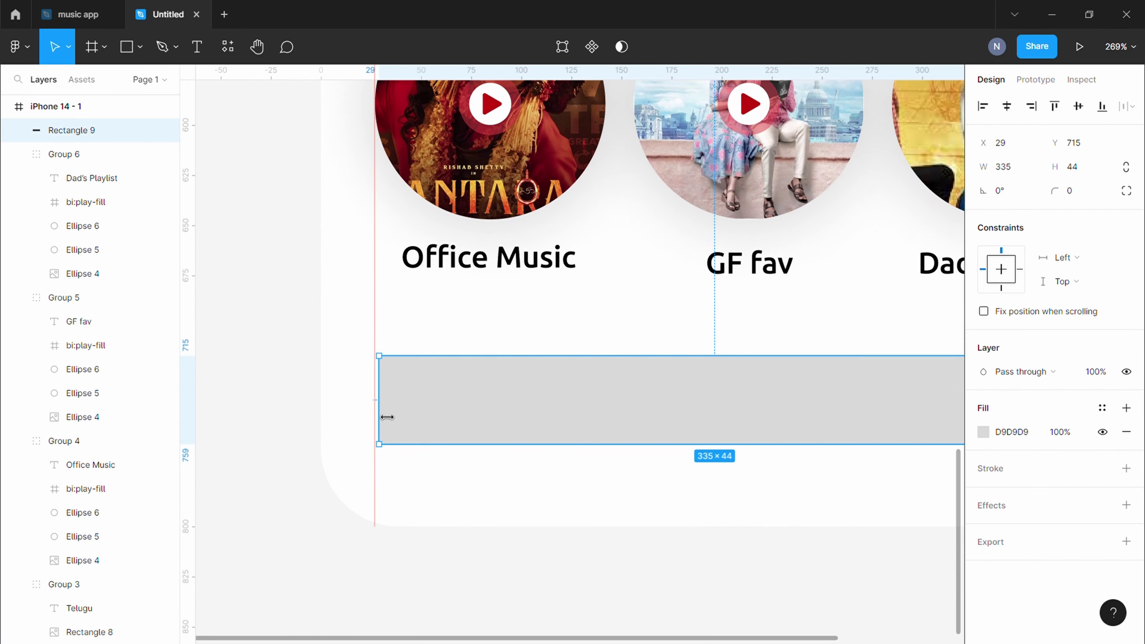
pyautogui.write('47')
pyautogui.press('Return')
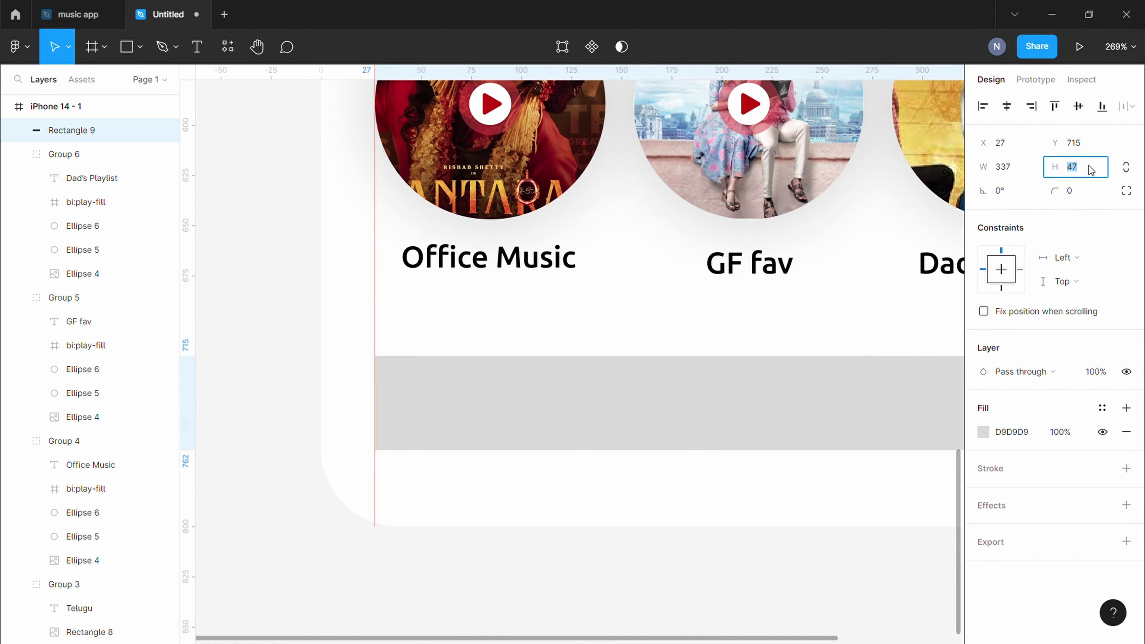
pyautogui.scroll(-3, 522, 545)
pyautogui.moveTo(796, 505); pyautogui.dragTo(521, 545)
pyautogui.scroll(2, 565, 481)
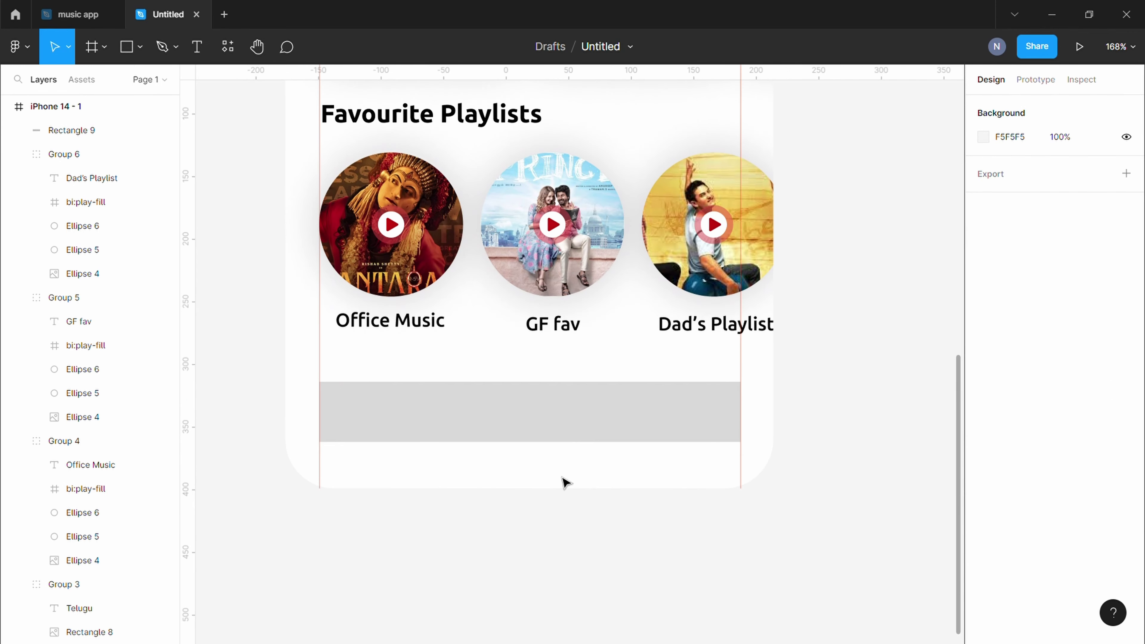
pyautogui.moveTo(532, 422); pyautogui.dragTo(531, 426)
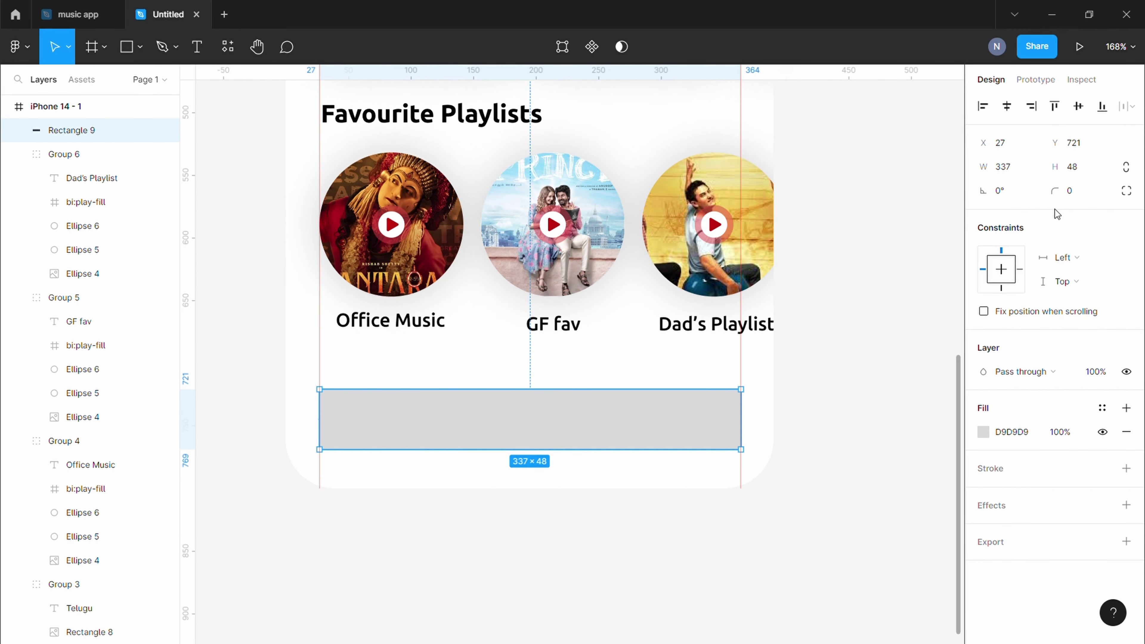
# Step: Round the bar's corners and give it a white fill
pyautogui.click(1078, 194)
pyautogui.write('14')
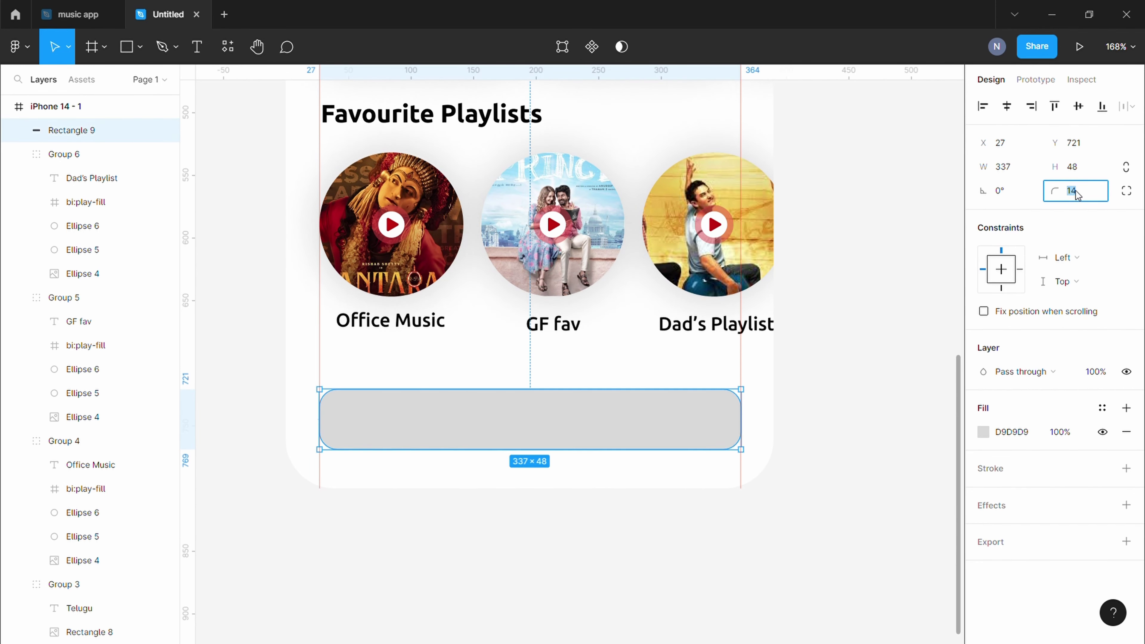
pyautogui.click(984, 432)
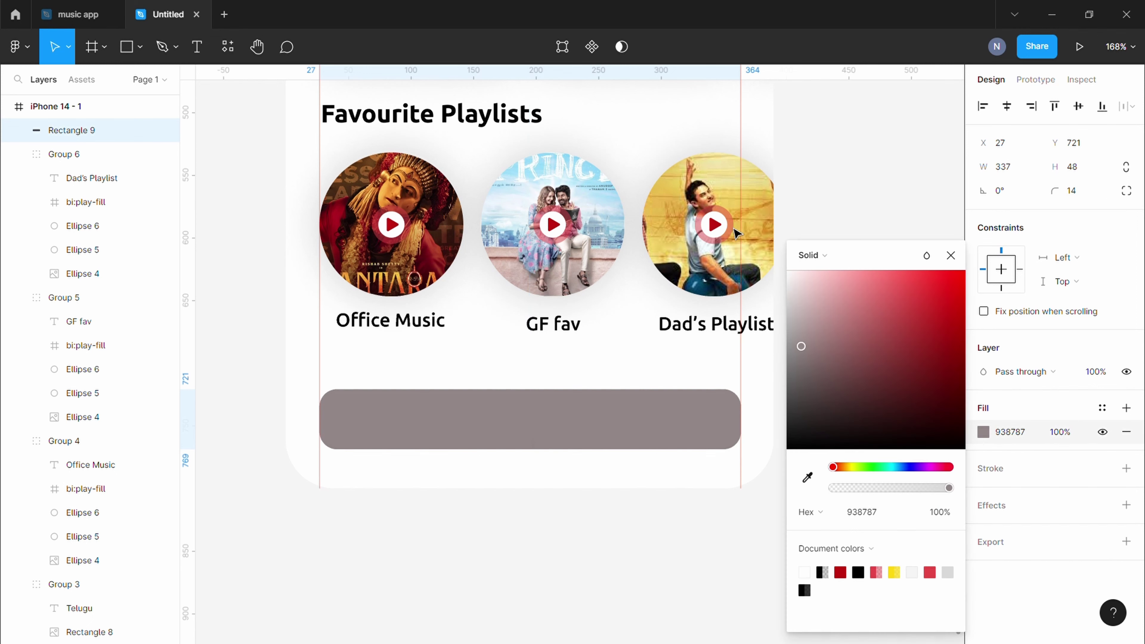
pyautogui.moveTo(800, 340); pyautogui.dragTo(787, 247)
pyautogui.click(1127, 505)
pyautogui.click(984, 529)
# Step: Add a soft, blurred drop shadow to the bottom bar
pyautogui.click(916, 590)
pyautogui.click(918, 566)
pyautogui.write('35')
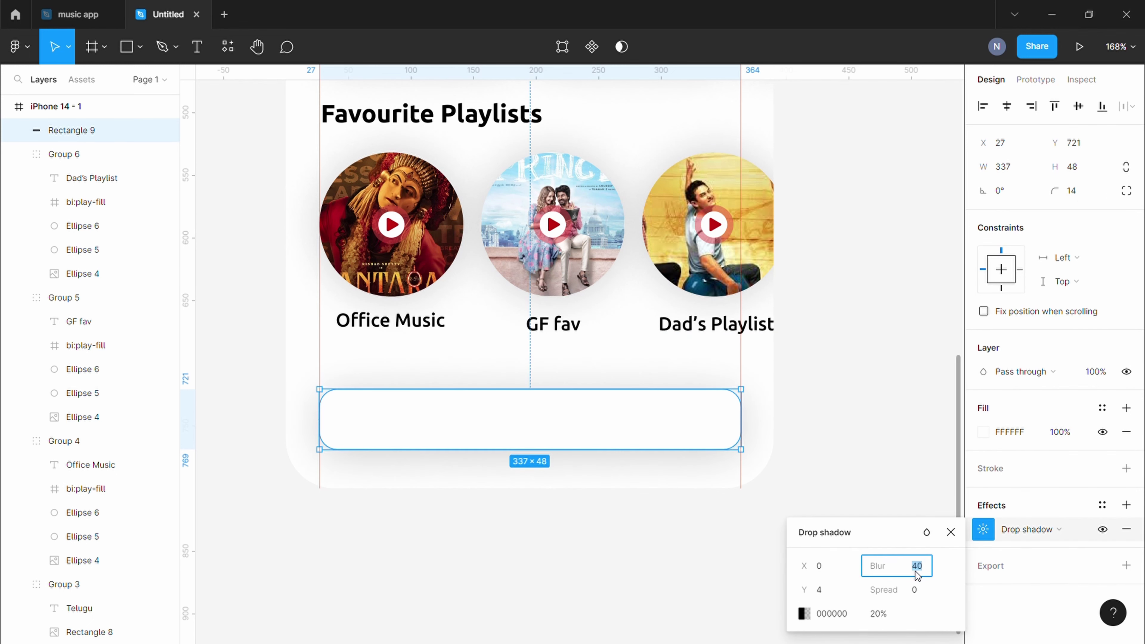
pyautogui.write('18')
pyautogui.press('Return')
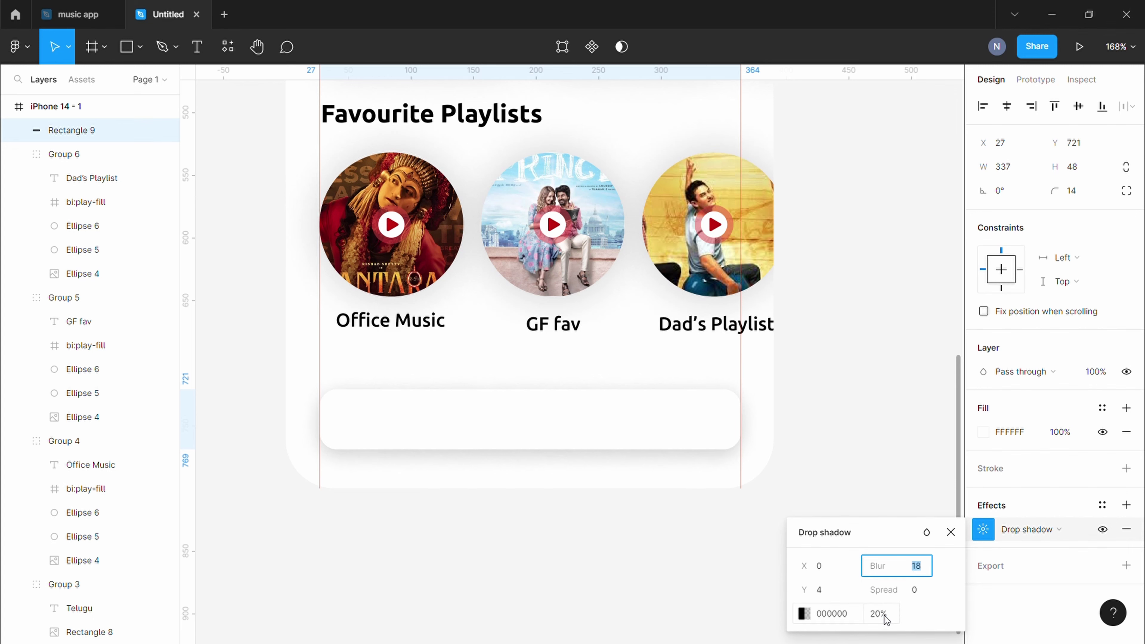
pyautogui.click(894, 494)
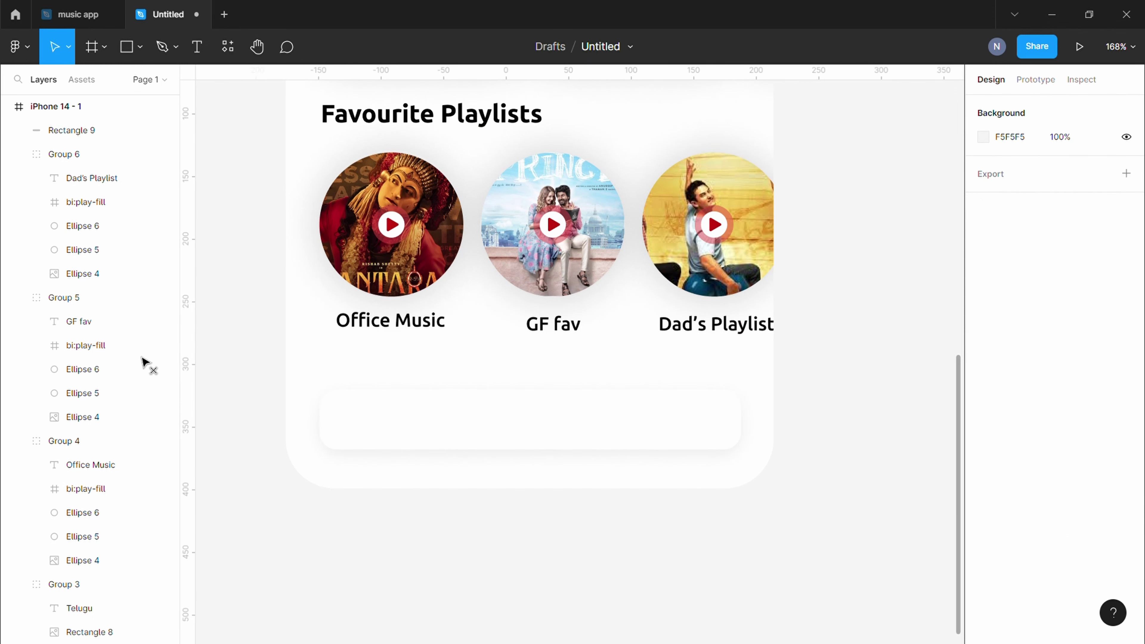
pyautogui.click(73, 108)
# Step: Overlay a 4-column layout grid with enlarged side margins on the iPhone 14 - 1 frame
pyautogui.click(1126, 311)
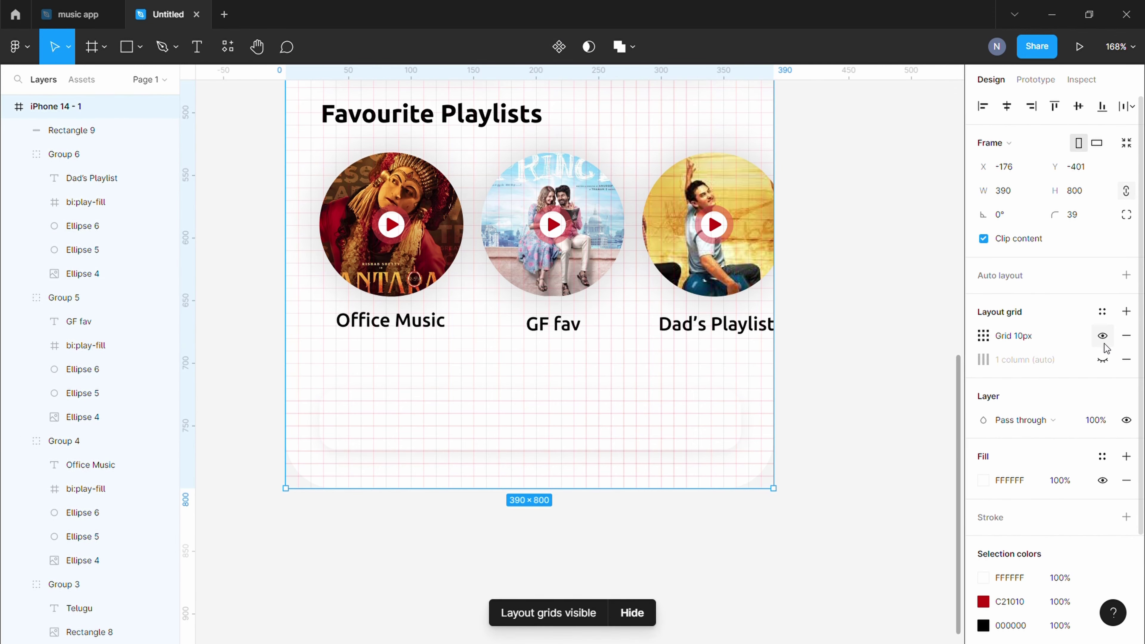
pyautogui.click(983, 335)
pyautogui.click(821, 338)
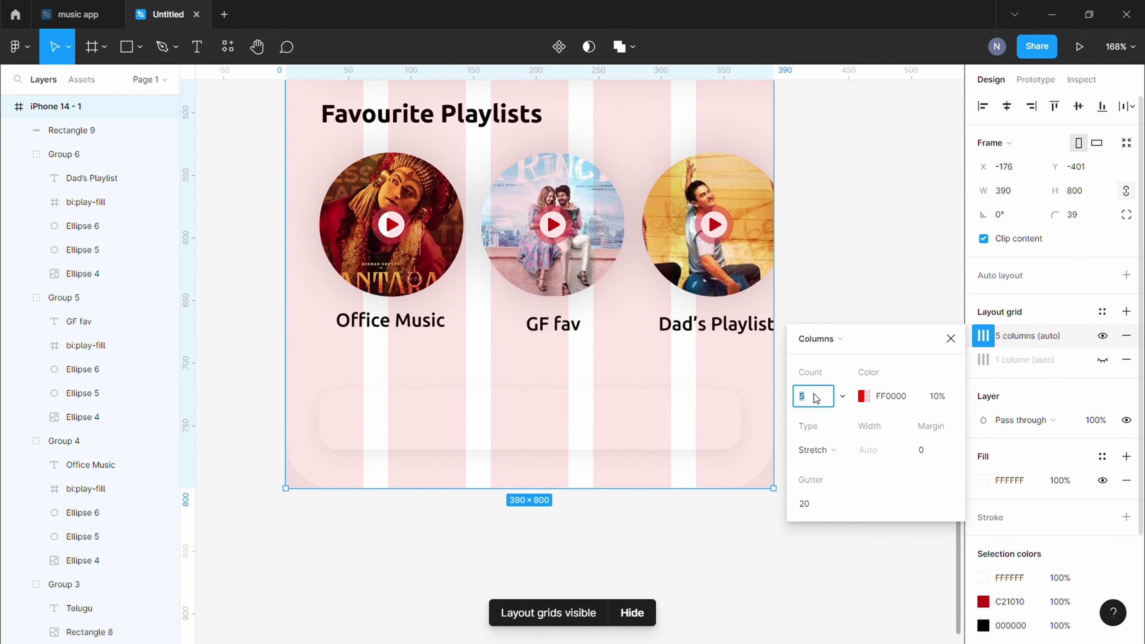
pyautogui.write('4')
pyautogui.press('Return')
pyautogui.hotkey('shift', 'Up')
pyautogui.hotkey('shift', 'Up')
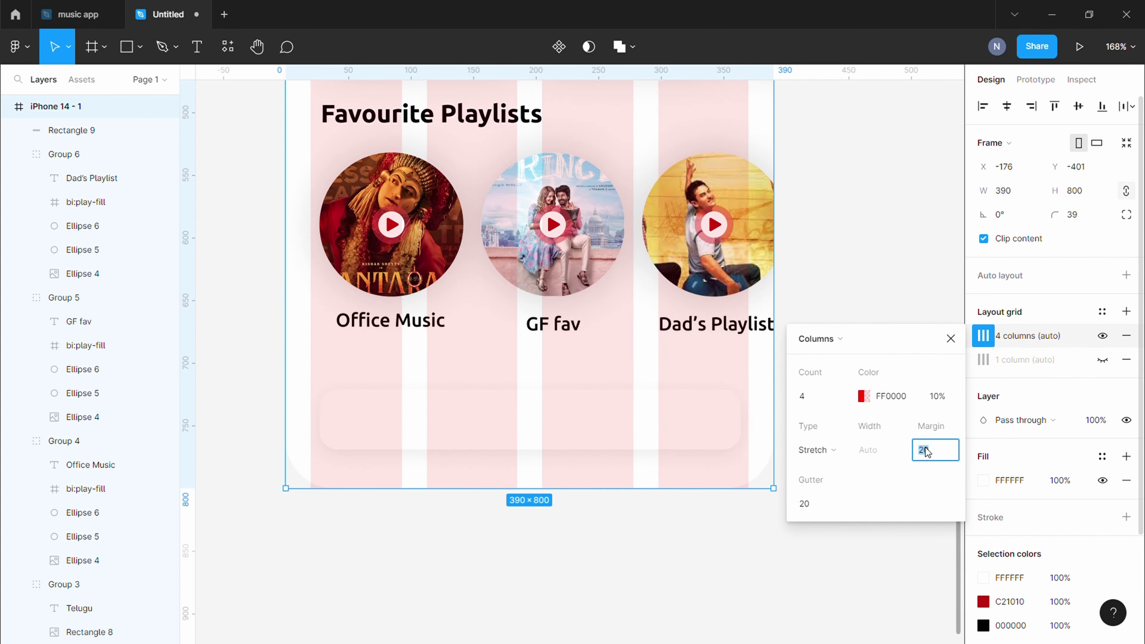
pyautogui.hotkey('shift', 'Up')
pyautogui.hotkey('shift', 'Up')
pyautogui.hotkey('shift', 'Up')
pyautogui.click(955, 344)
pyautogui.scroll(3, 421, 447)
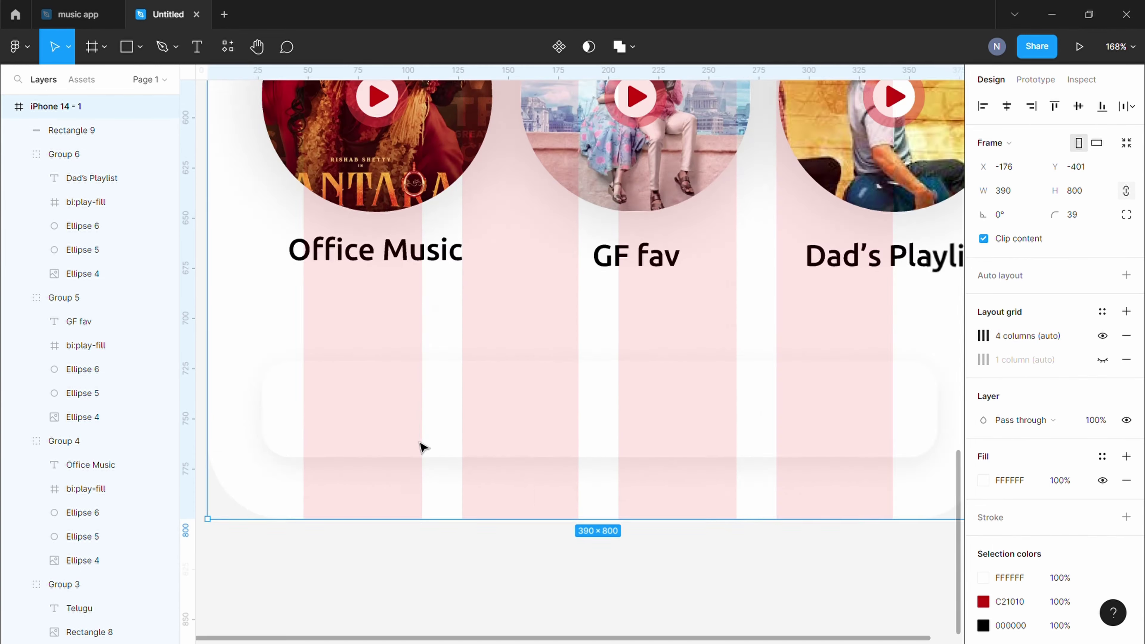
pyautogui.click(18, 46)
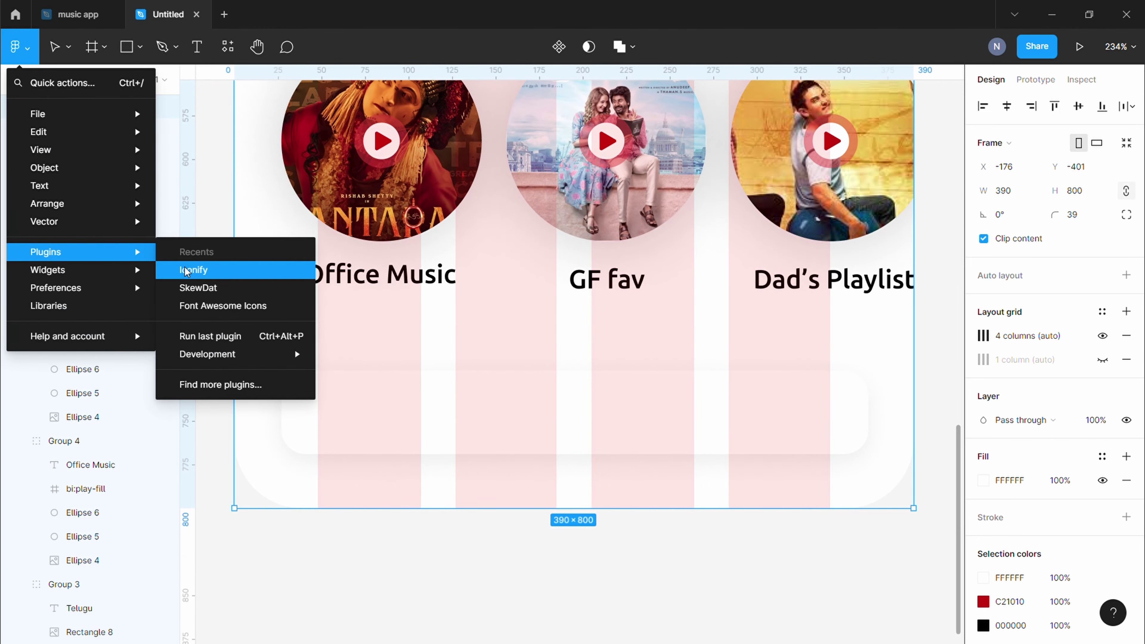
# Step: Launch Iconify, search 'home' and import the outlined home icon
pyautogui.click(194, 270)
pyautogui.write('home')
pyautogui.press('Return')
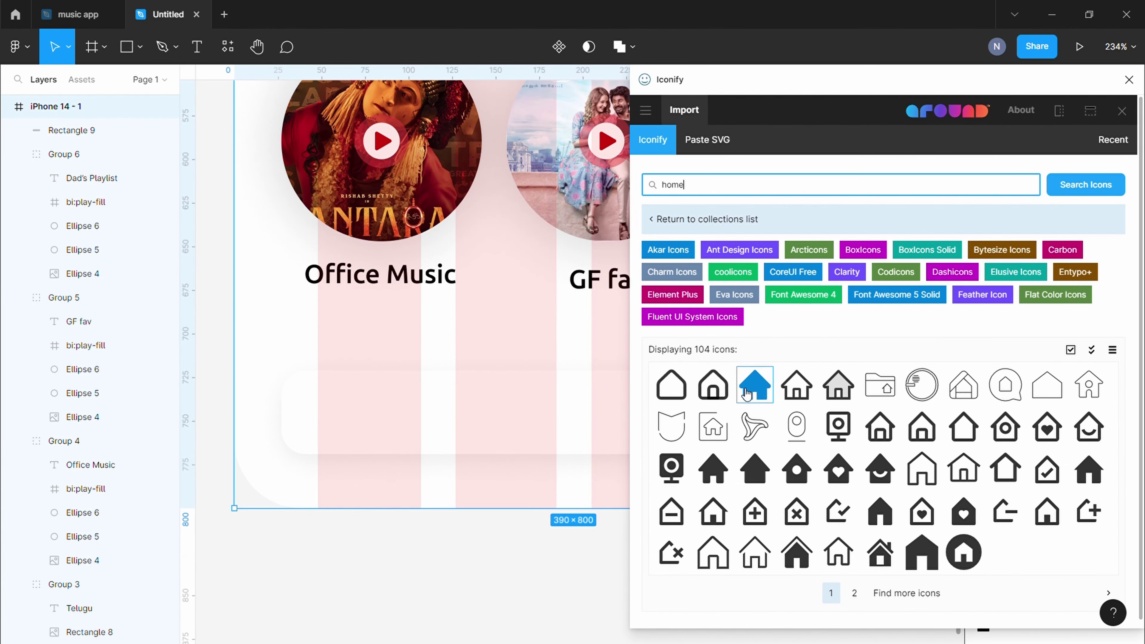
pyautogui.click(679, 394)
# Step: Search Iconify for 'search' and drag a magnifier icon onto the bottom bar
pyautogui.doubleClick(699, 185)
pyautogui.write('search')
pyautogui.press('Return')
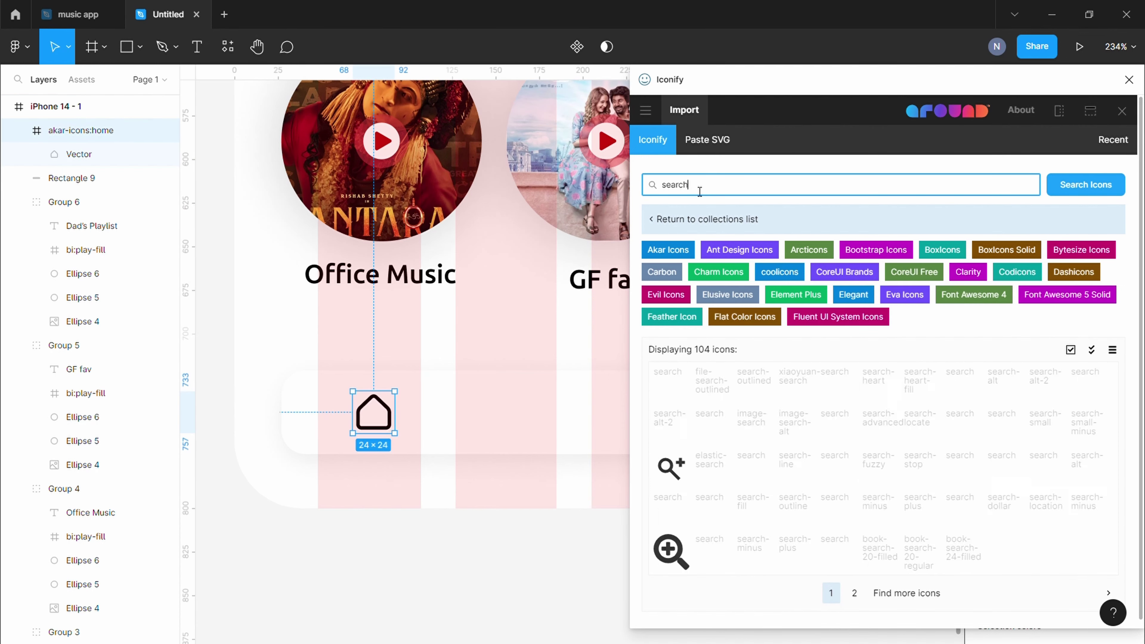
pyautogui.moveTo(671, 383); pyautogui.dragTo(501, 408)
# Step: Search Iconify for 'user' and import the outlined user icon
pyautogui.doubleClick(727, 194)
pyautogui.press('BackSpace')
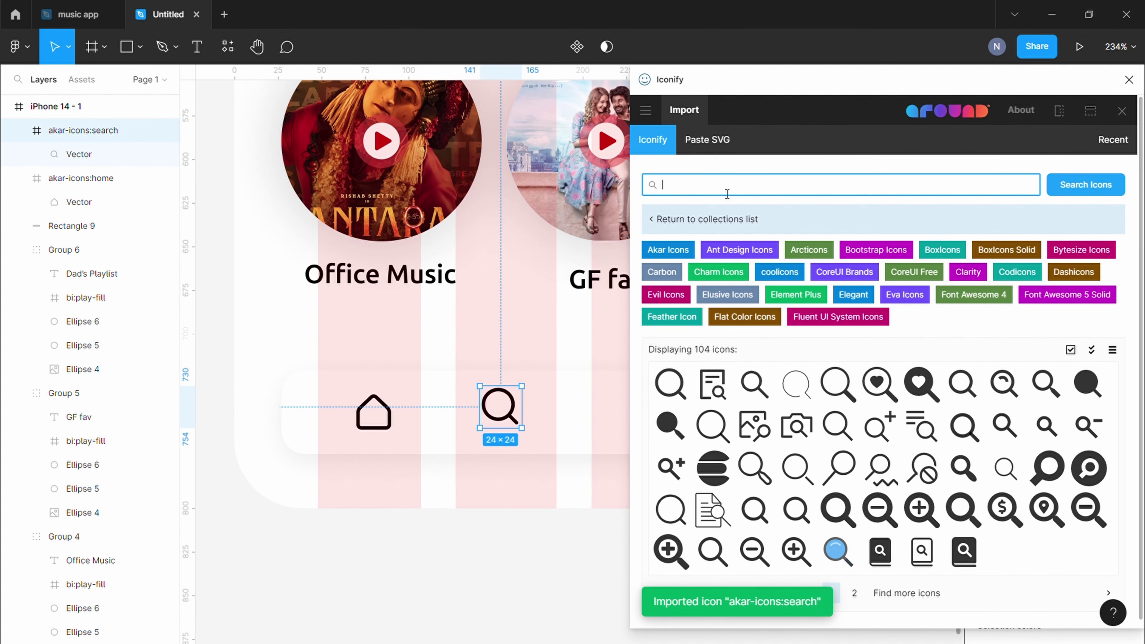
pyautogui.write('user')
pyautogui.press('Return')
pyautogui.click(754, 363)
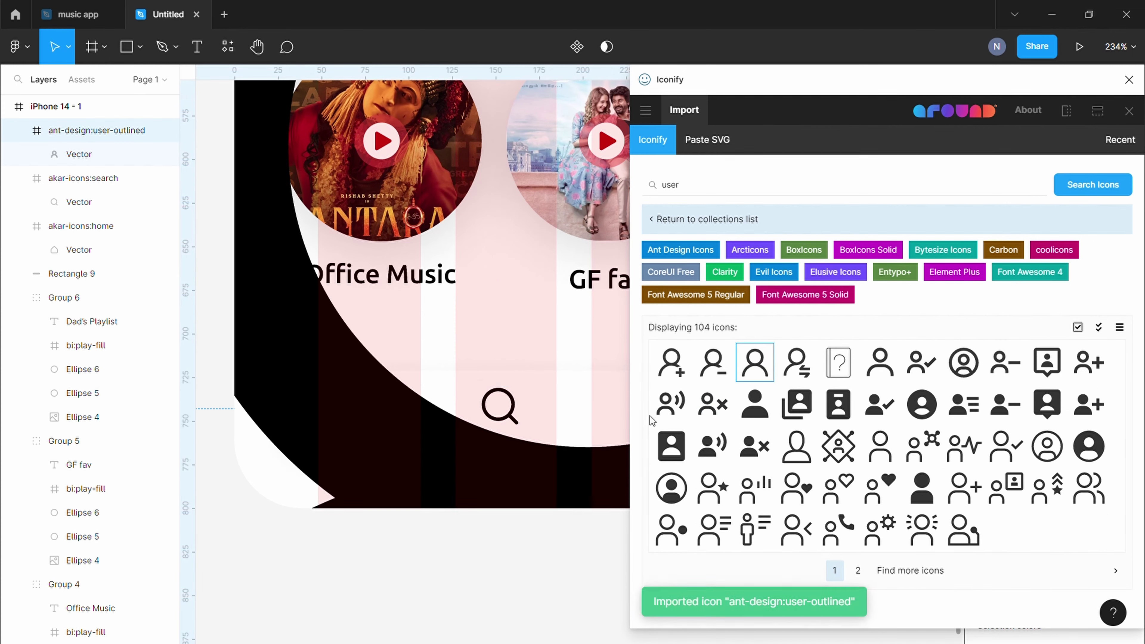
# Step: Search Iconify for love icons and place the outline heart onto the bottom bar
pyautogui.doubleClick(711, 193)
pyautogui.press('BackSpace')
pyautogui.write('lov')
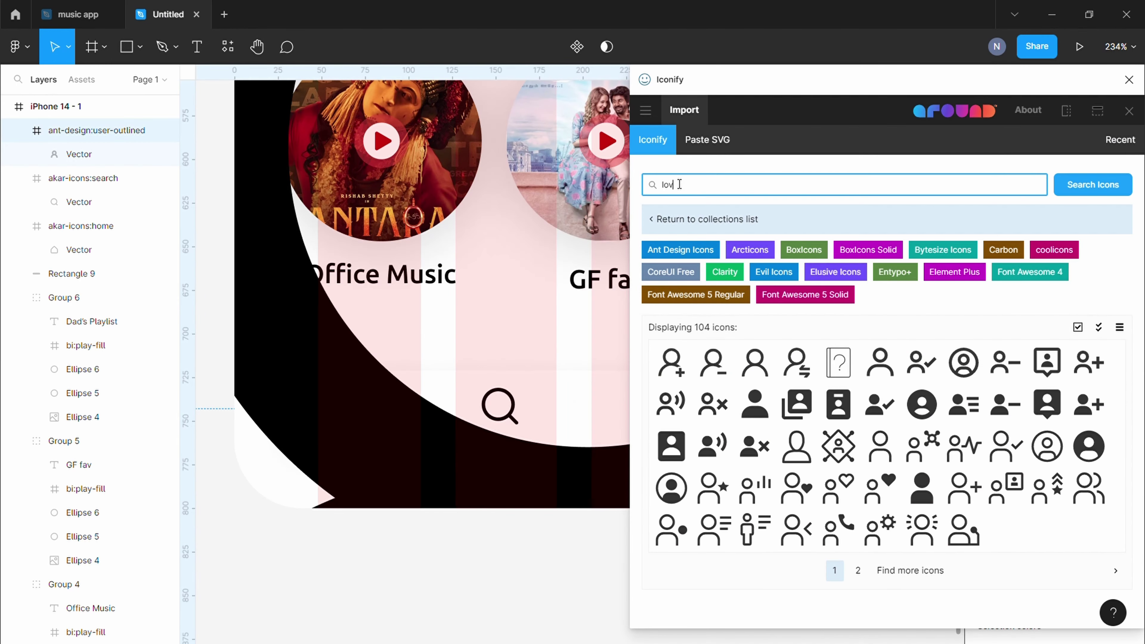
pyautogui.write('he')
pyautogui.press('Return')
pyautogui.press('Return')
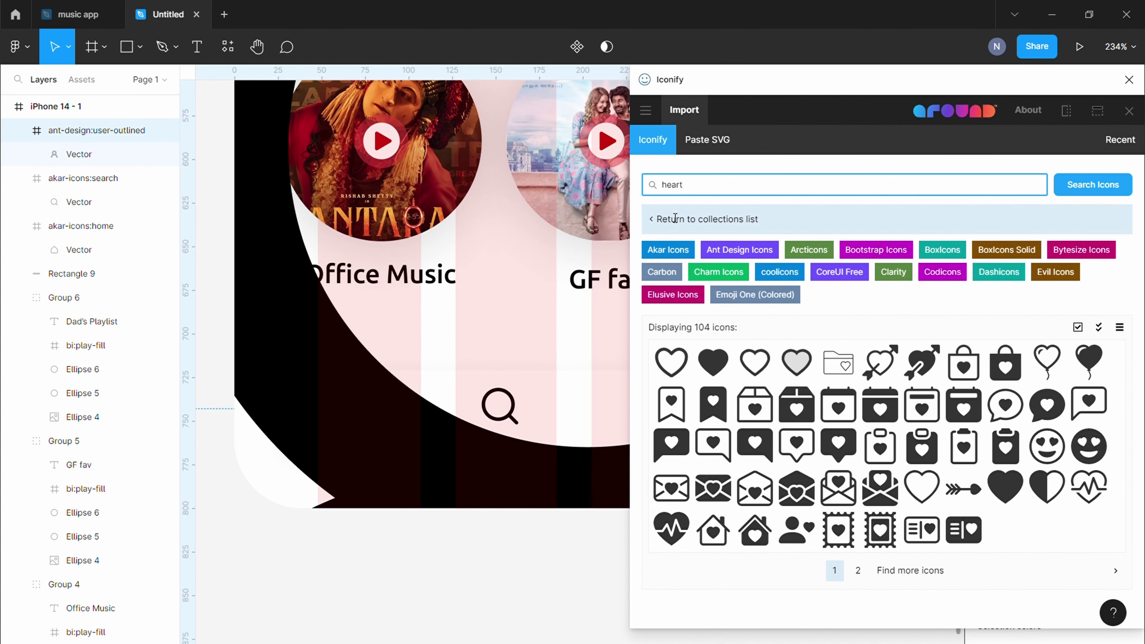
pyautogui.moveTo(703, 366); pyautogui.dragTo(583, 397)
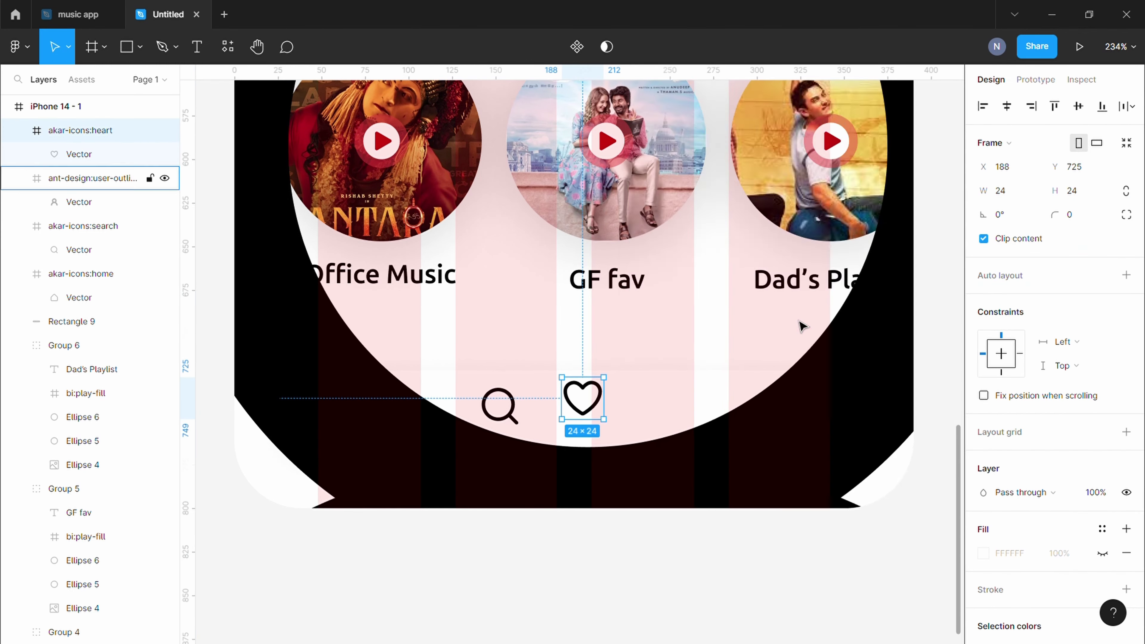
pyautogui.scroll(-5, 792, 397)
pyautogui.scroll(-3, 766, 383)
# Step: Shrink the oversized user icon to 26×26 beside the heart icon
pyautogui.moveTo(779, 236); pyautogui.dragTo(601, 516)
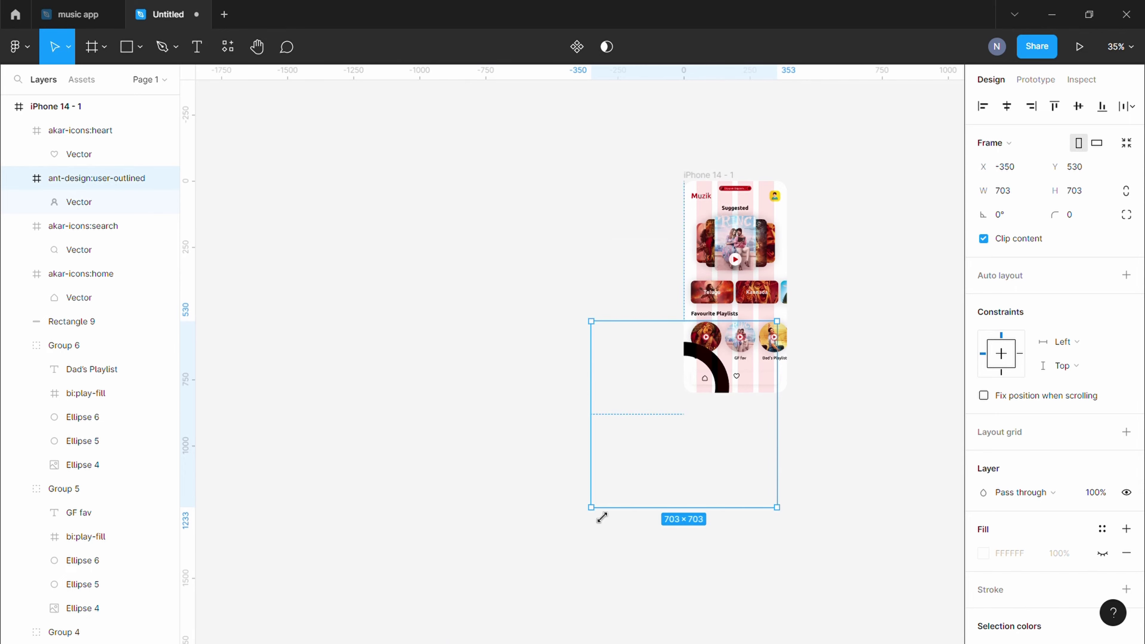
pyautogui.moveTo(703, 429)
pyautogui.mouseDown()
pyautogui.moveTo(762, 340)
pyautogui.moveTo(629, 469)
pyautogui.mouseUp()
pyautogui.scroll(3, 774, 354)
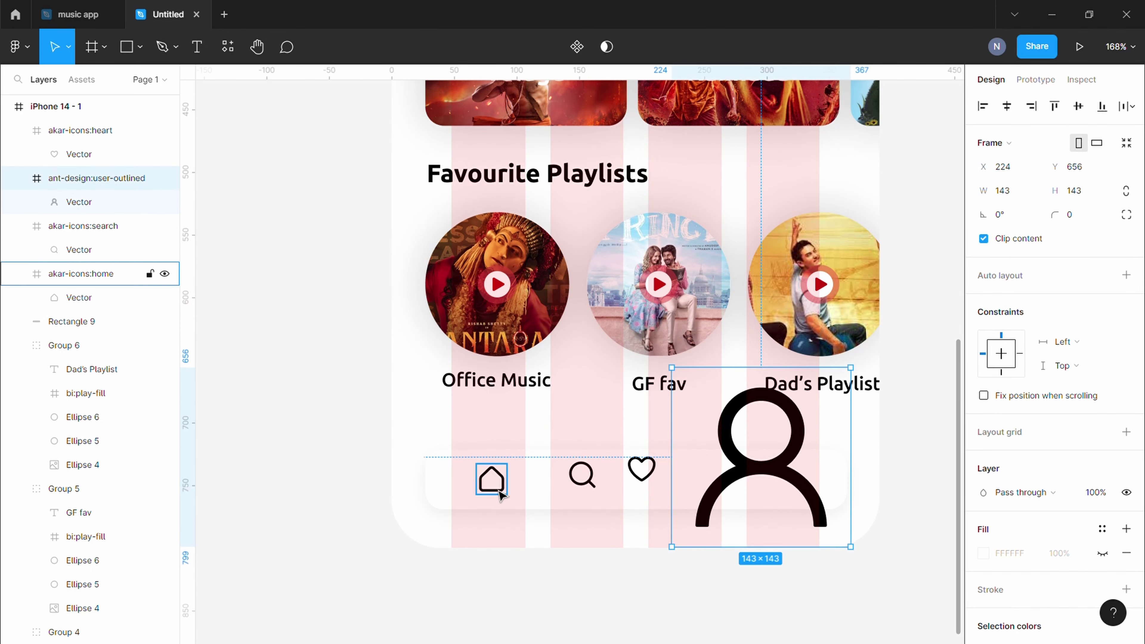
pyautogui.scroll(5, 500, 495)
pyautogui.click(485, 479)
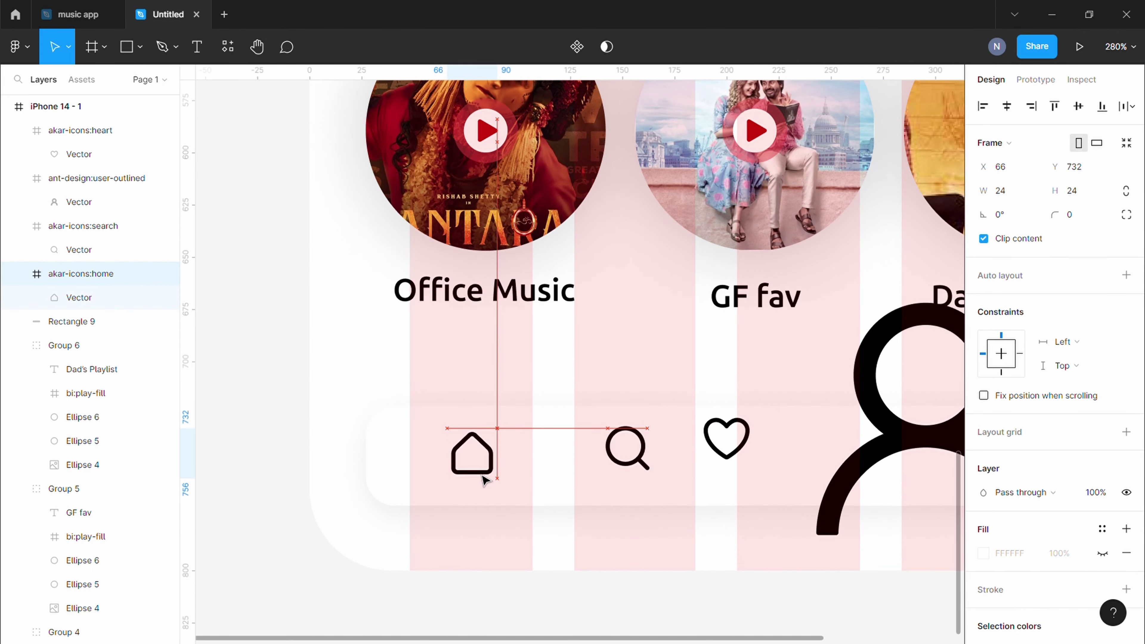
pyautogui.click(627, 449)
pyautogui.hscroll(3, 693, 426)
pyautogui.scroll(-2, 693, 426)
pyautogui.click(821, 463)
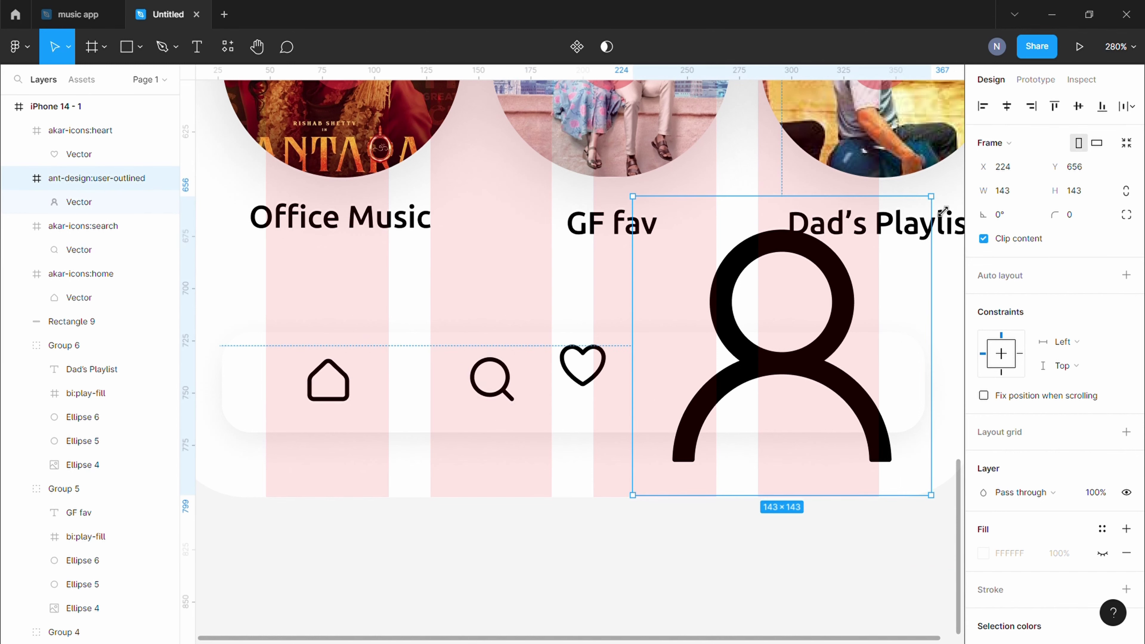
pyautogui.moveTo(932, 495); pyautogui.dragTo(688, 418)
pyautogui.moveTo(654, 383)
pyautogui.mouseDown()
pyautogui.moveTo(635, 363)
pyautogui.moveTo(680, 399)
pyautogui.moveTo(829, 392)
pyautogui.mouseUp()
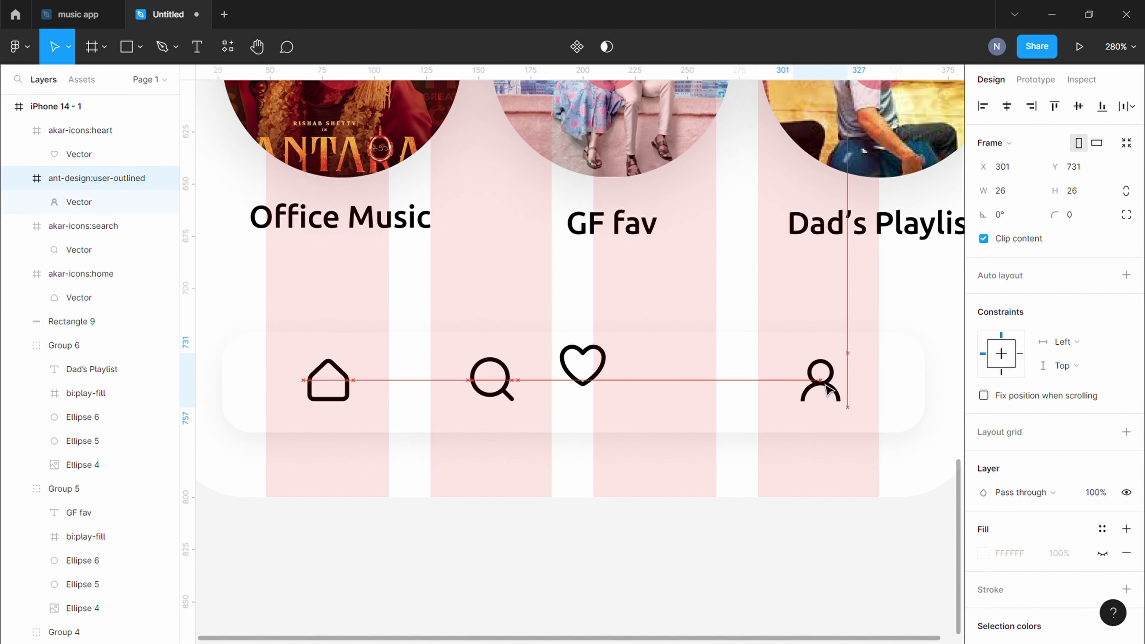
# Step: Space the user and heart icons evenly and hide the frame's 4-column layout grid
pyautogui.moveTo(586, 380); pyautogui.dragTo(654, 396)
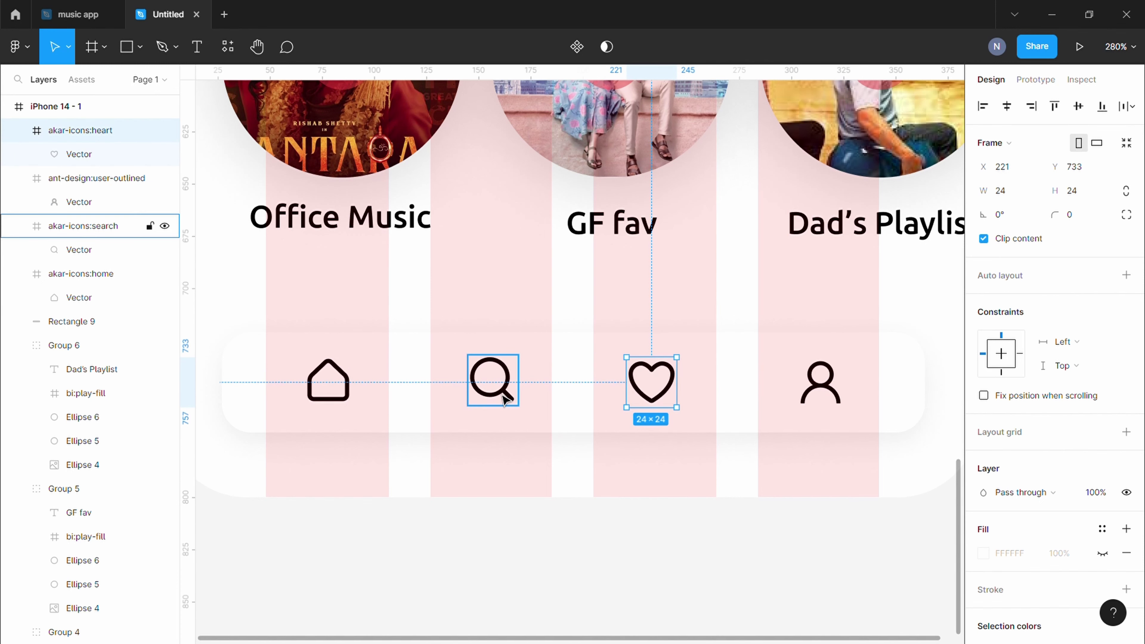
pyautogui.click(647, 540)
pyautogui.scroll(-2, 645, 532)
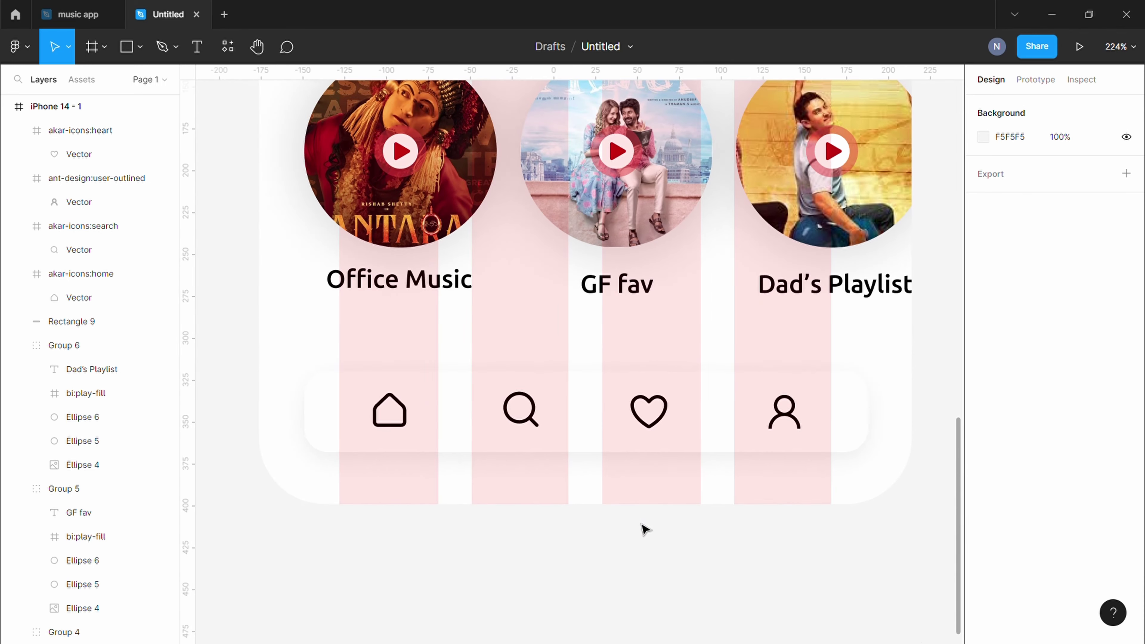
pyautogui.click(56, 106)
pyautogui.click(1103, 336)
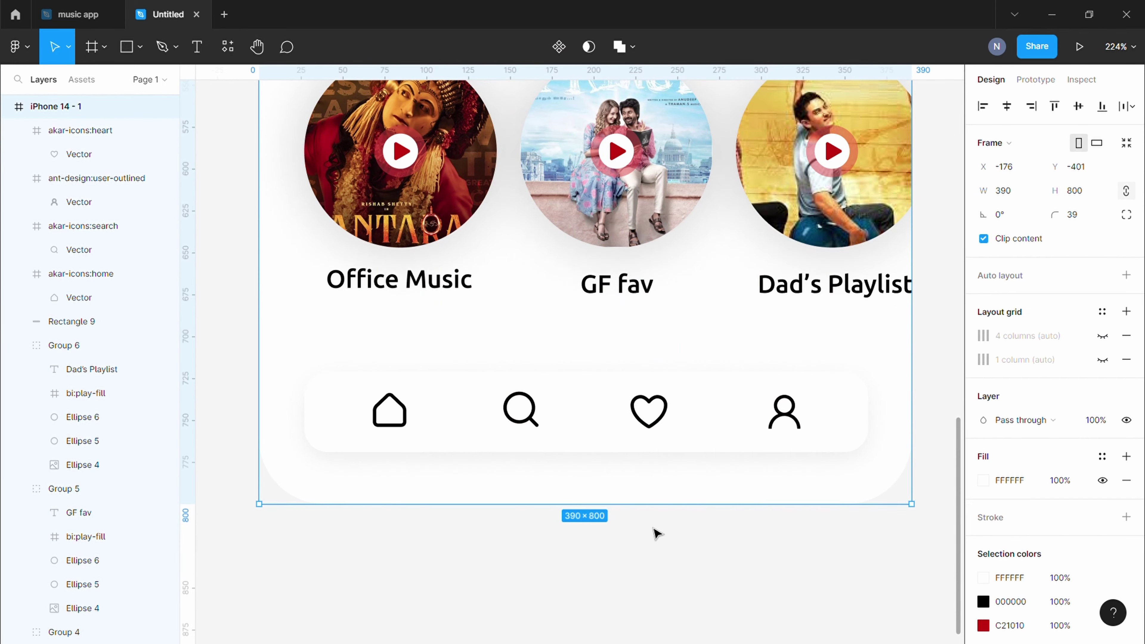
# Step: Set the search, heart and user icon colours to grey 888888
pyautogui.click(532, 422)
pyautogui.scroll(-5, 1019, 558)
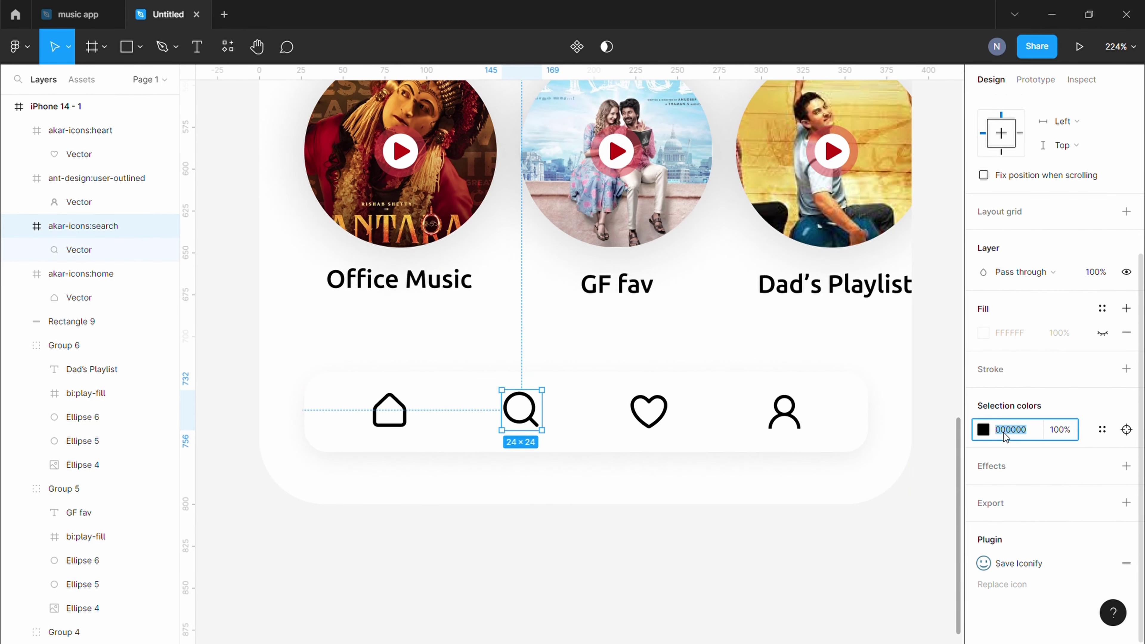
pyautogui.press('Return')
pyautogui.click(649, 410)
pyautogui.click(1025, 429)
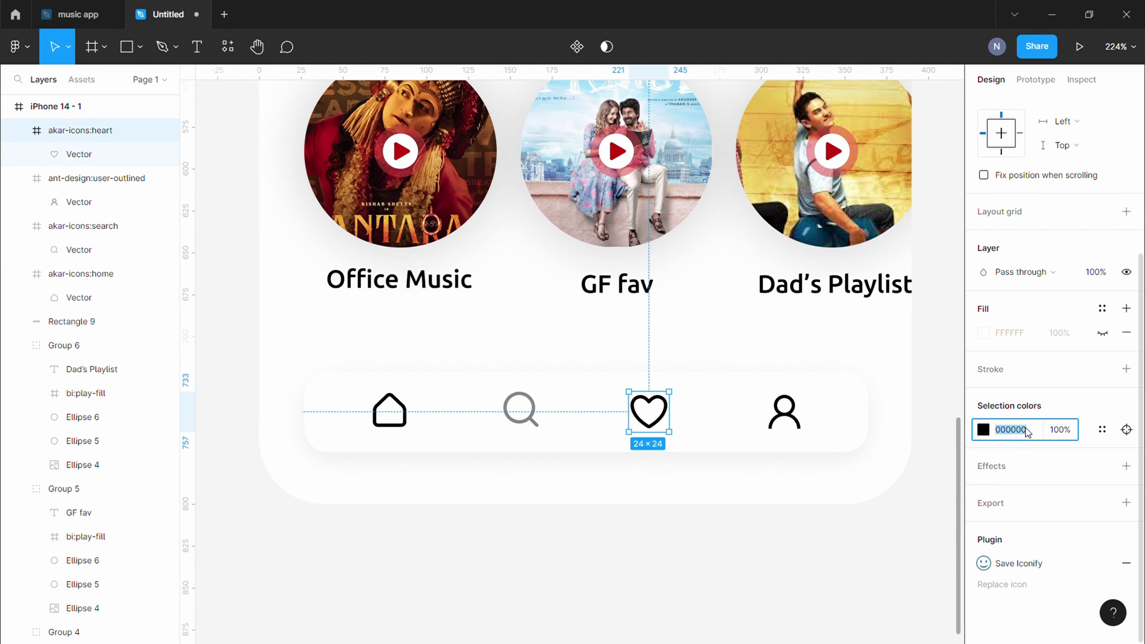
pyautogui.write('8888')
pyautogui.press('Return')
pyautogui.click(785, 411)
pyautogui.click(1030, 431)
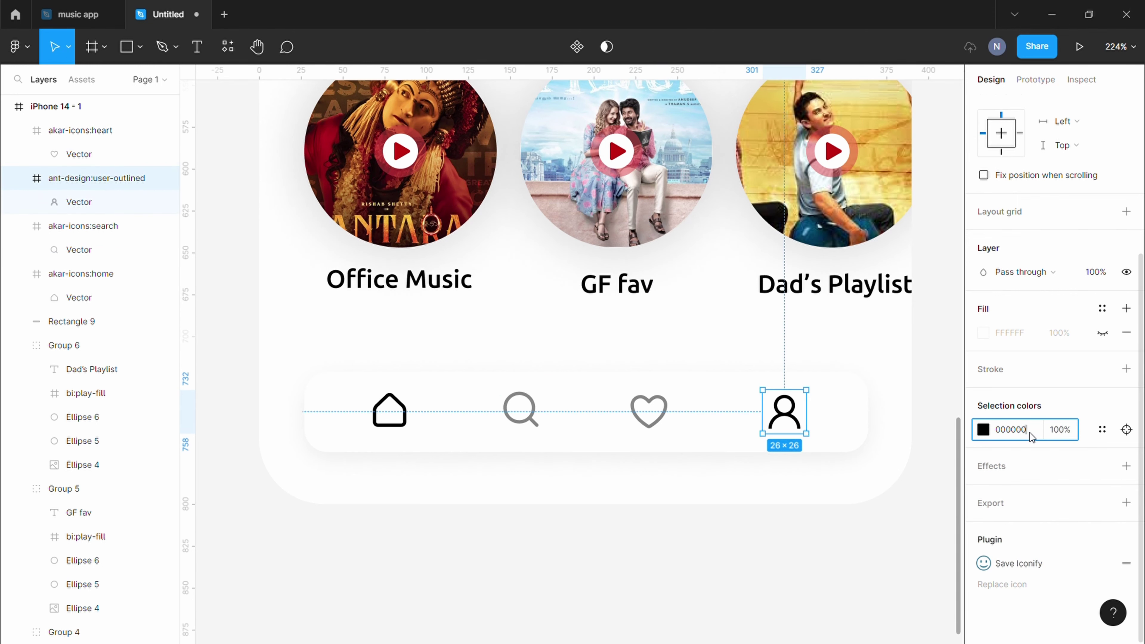
pyautogui.write('868686')
pyautogui.press('Return')
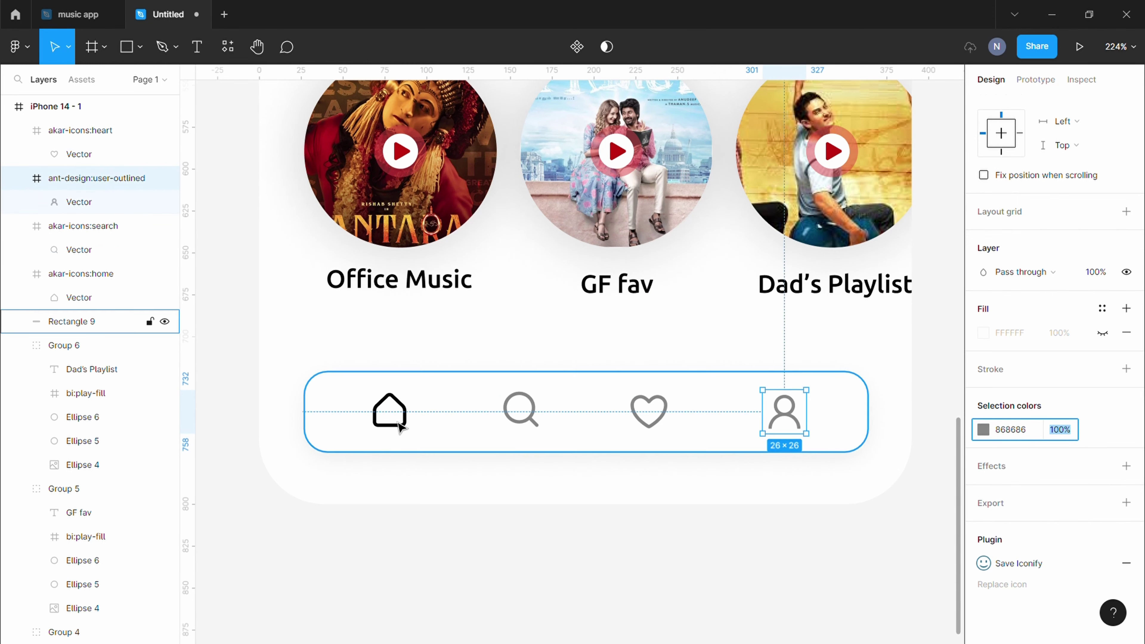
# Step: Paste a red colour onto the home icon to mark it active
pyautogui.click(390, 409)
pyautogui.click(1005, 431)
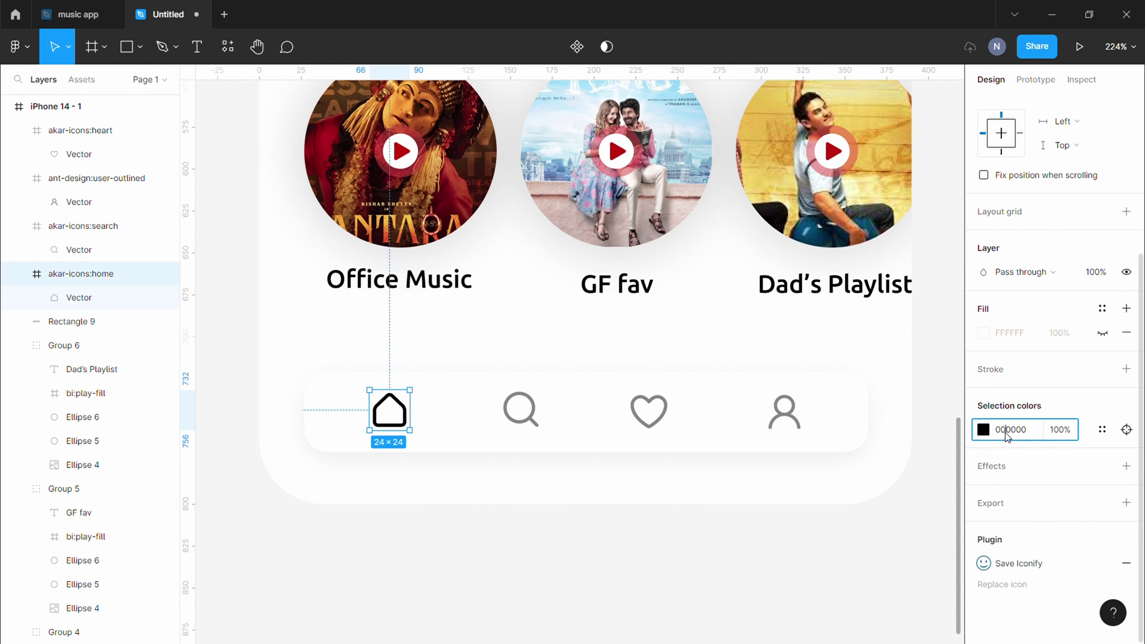
pyautogui.hotkey('ctrl', 'v')
pyautogui.press('Return')
pyautogui.click(771, 543)
pyautogui.keyDown('ctrl'); pyautogui.scroll(-5, 741, 432); pyautogui.keyUp('ctrl')
pyautogui.moveTo(742, 433); pyautogui.dragTo(676, 511)
pyautogui.click(504, 555)
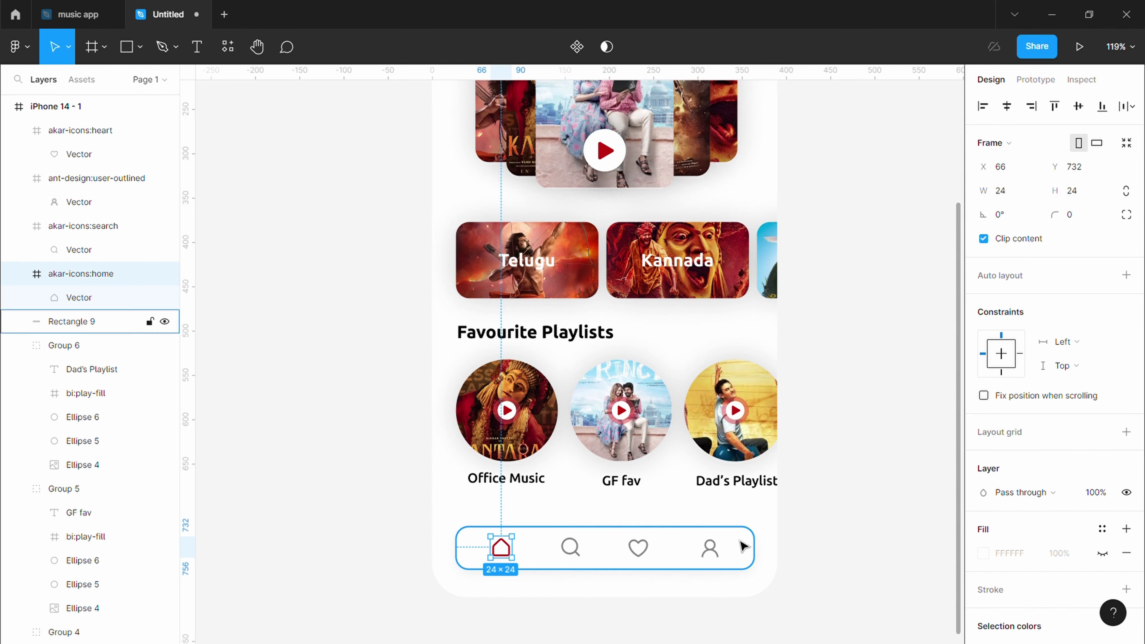
# Step: Draw a D9D9D9 rectangle at the frame's top-left, size it 390×252, and send it behind the header
pyautogui.click(879, 536)
pyautogui.keyDown('ctrl'); pyautogui.scroll(-3, 793, 417); pyautogui.keyUp('ctrl')
pyautogui.moveTo(793, 417); pyautogui.dragTo(674, 417)
pyautogui.keyDown('ctrl'); pyautogui.scroll(3, 641, 131); pyautogui.keyUp('ctrl')
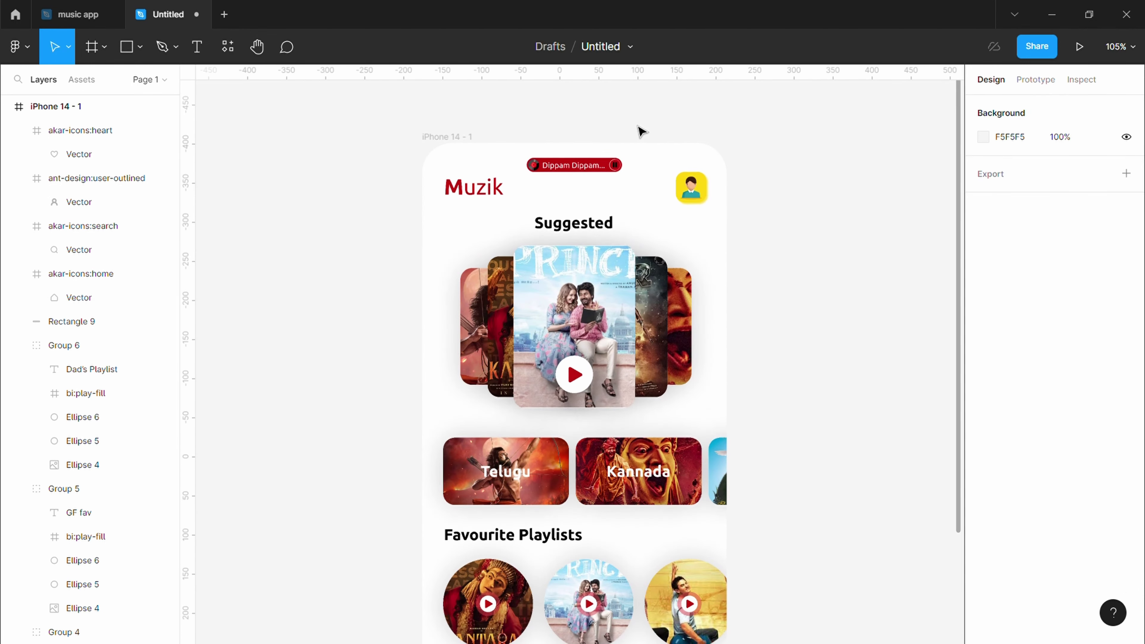
pyautogui.moveTo(409, 133); pyautogui.dragTo(738, 327)
pyautogui.moveTo(455, 197); pyautogui.dragTo(463, 205)
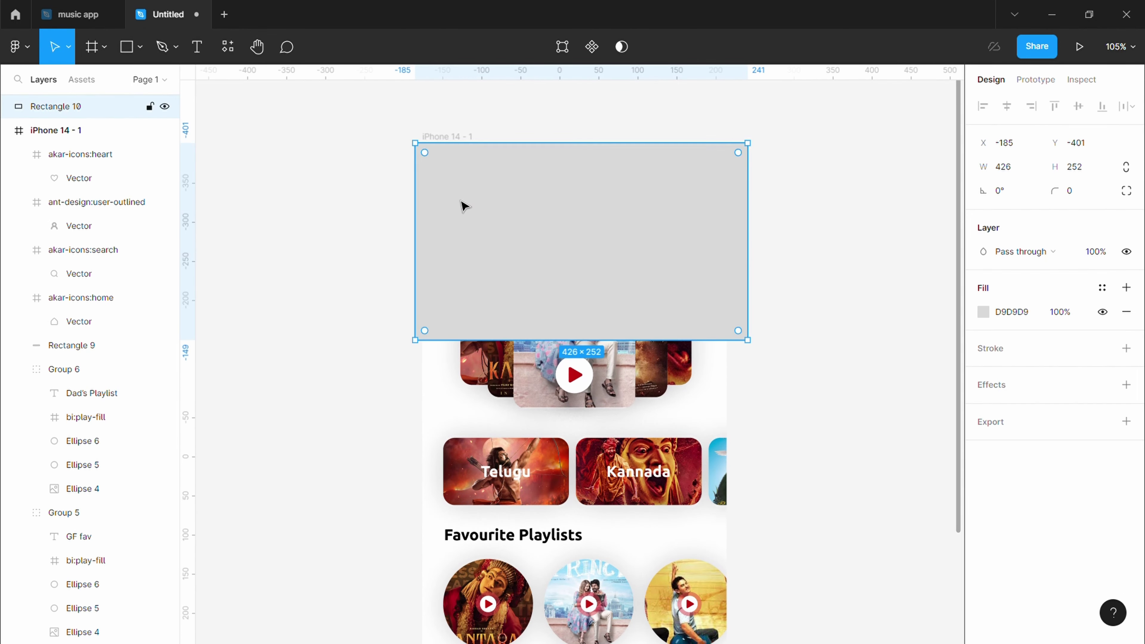
pyautogui.moveTo(749, 239); pyautogui.dragTo(741, 239)
pyautogui.rightClick(598, 205)
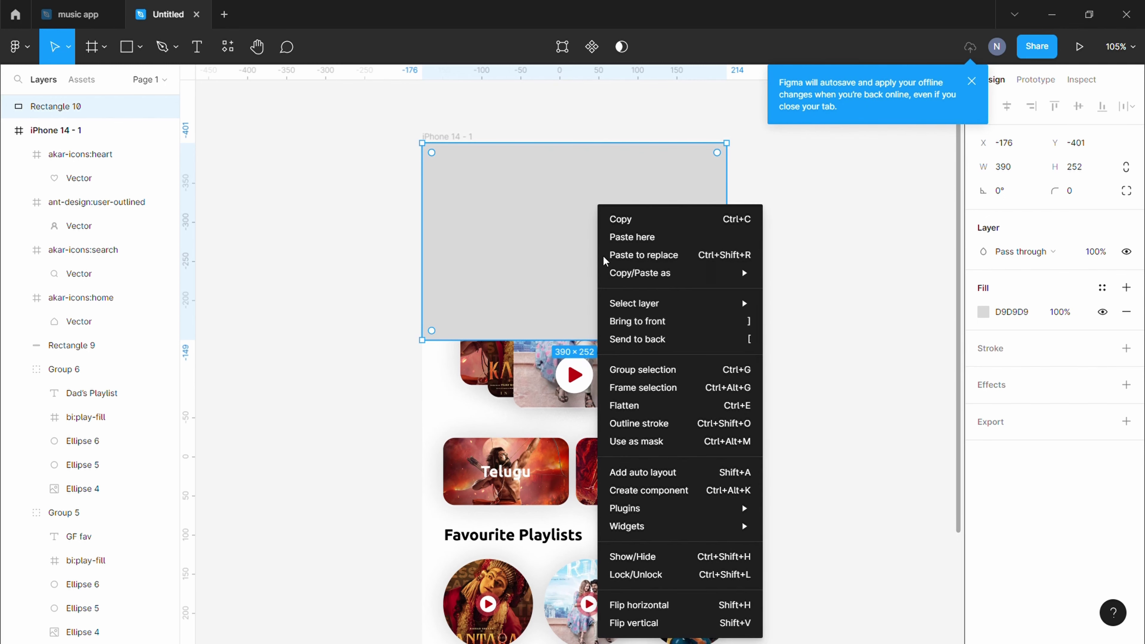
pyautogui.click(687, 347)
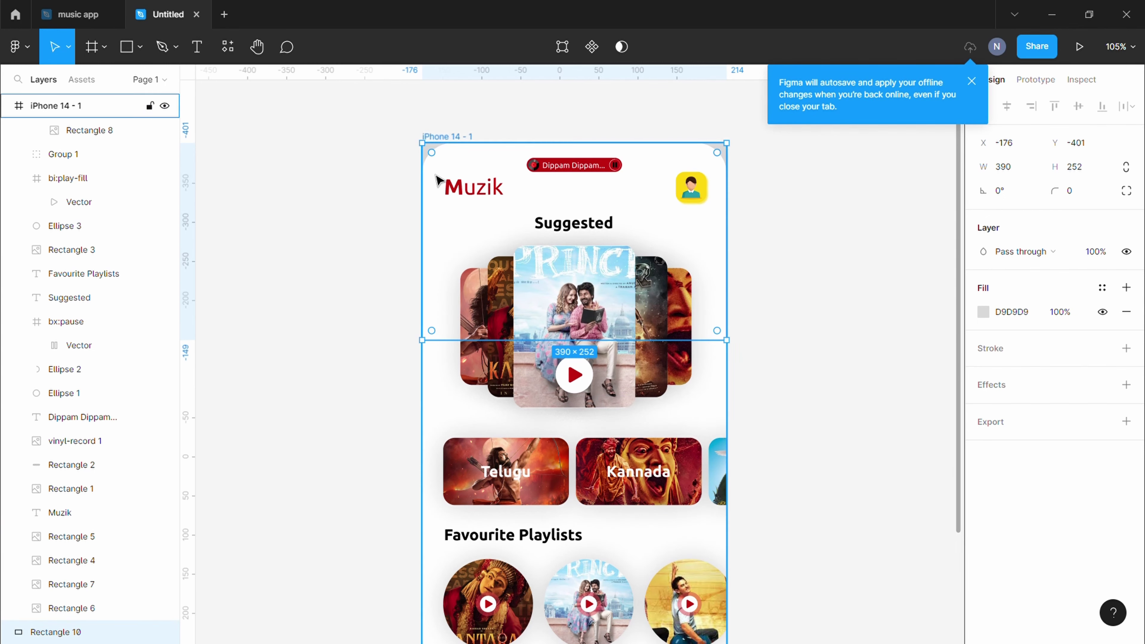
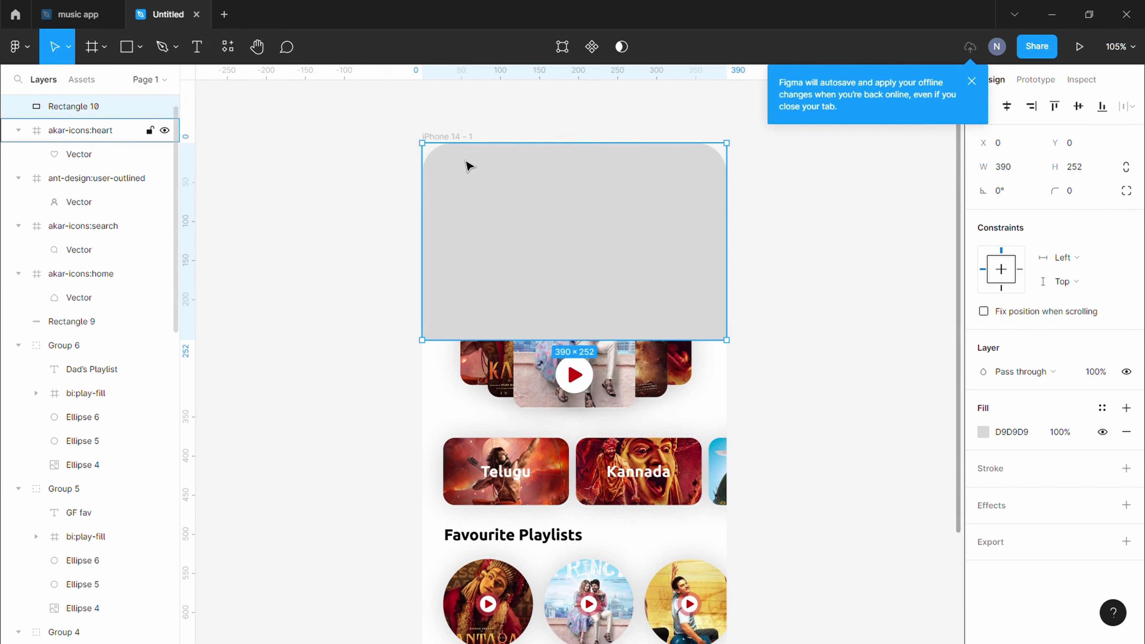
# Step: Move Rectangle 10 into iPhone 14 - 1 and send it behind the home screen content
pyautogui.rightClick(500, 179)
pyautogui.click(550, 296)
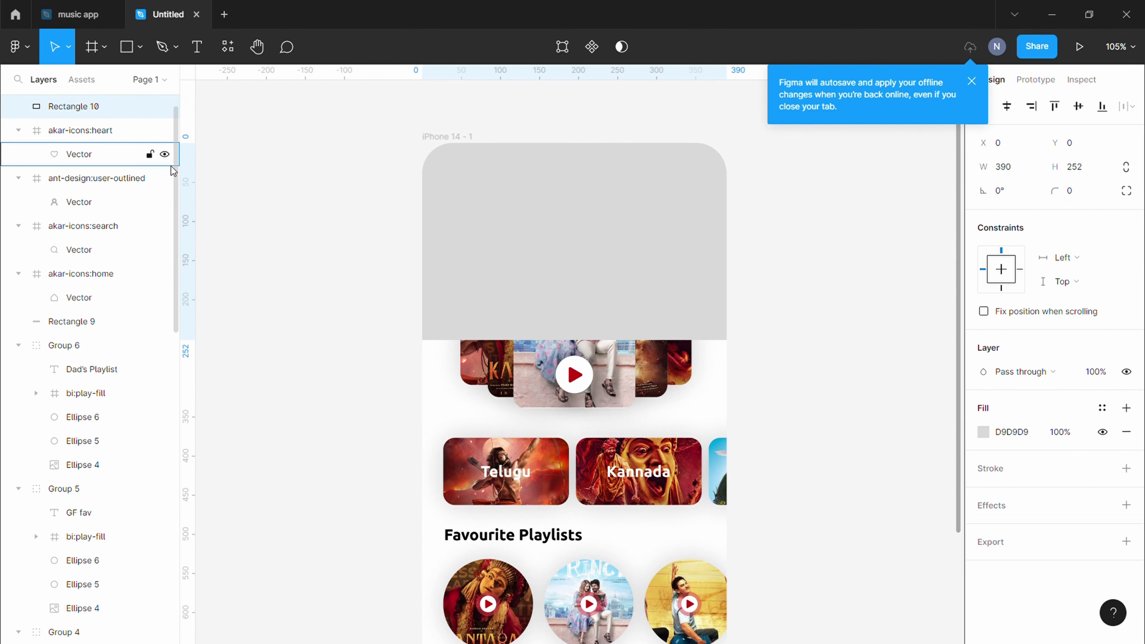
pyautogui.moveTo(125, 124); pyautogui.dragTo(127, 135)
pyautogui.rightClick(522, 218)
pyautogui.click(541, 336)
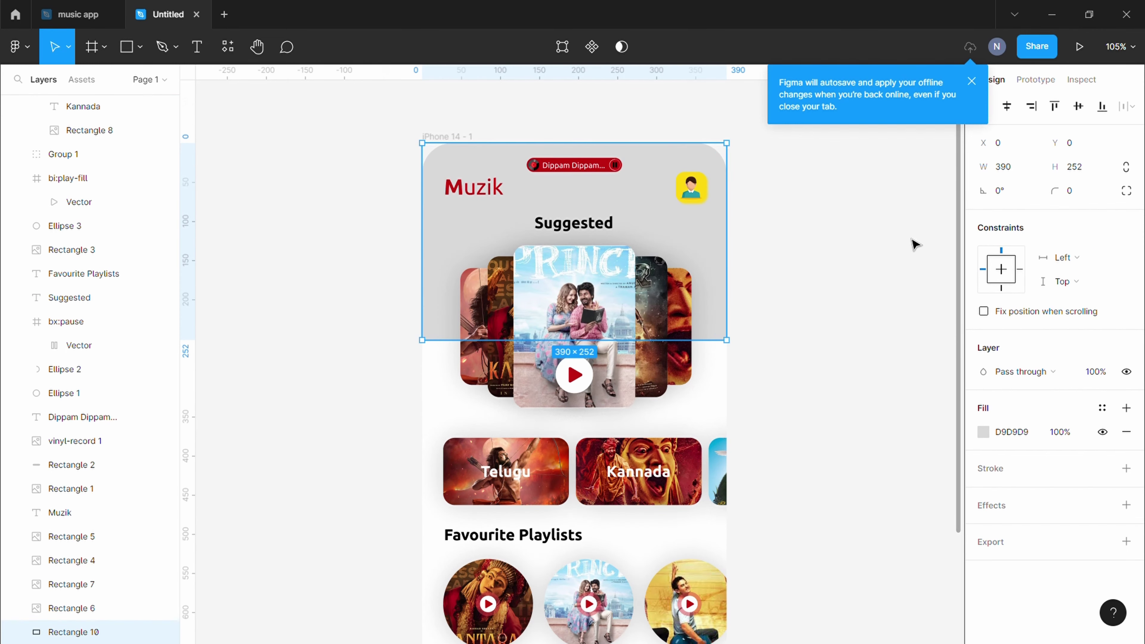
# Step: Fill the header rectangle with a linear gradient from the poster's light blue to transparent
pyautogui.click(983, 432)
pyautogui.click(820, 256)
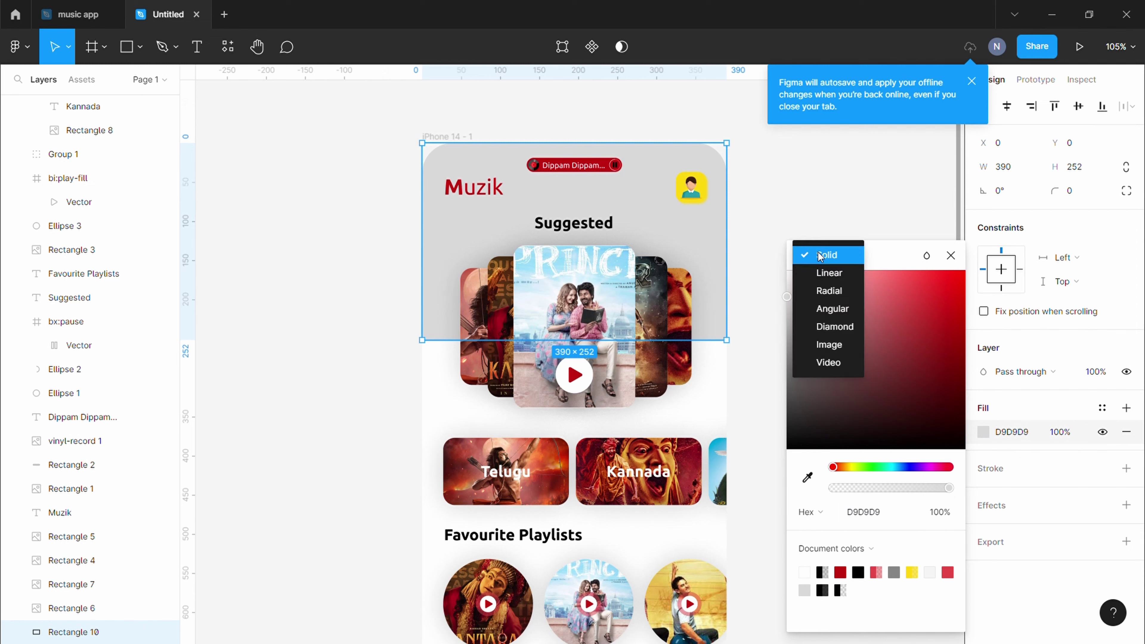
pyautogui.click(808, 477)
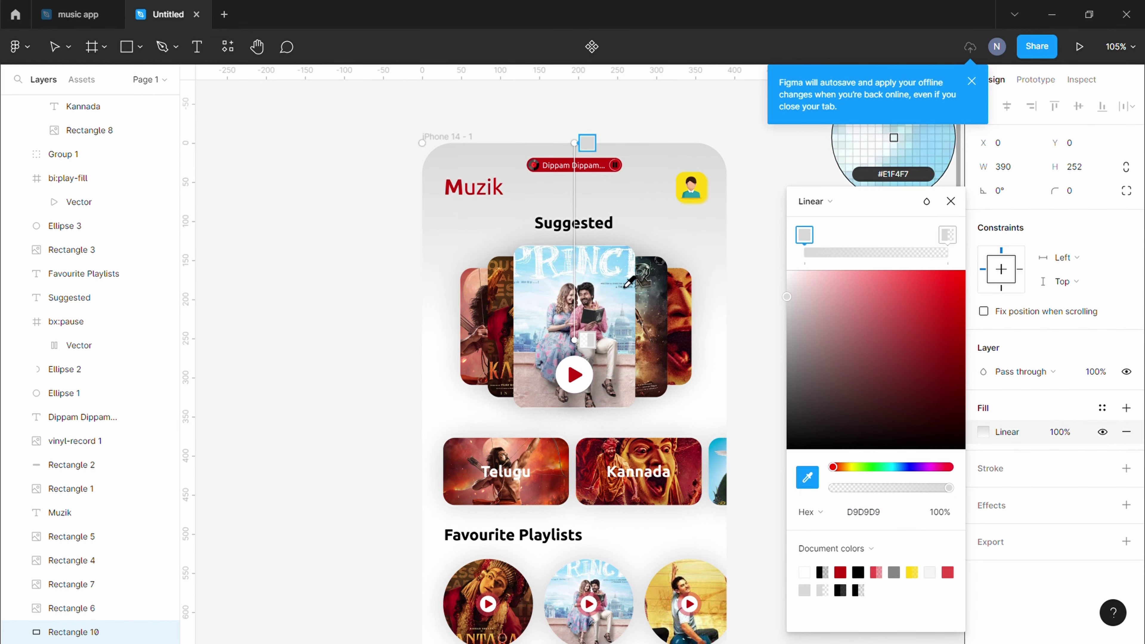
pyautogui.click(627, 270)
pyautogui.click(807, 477)
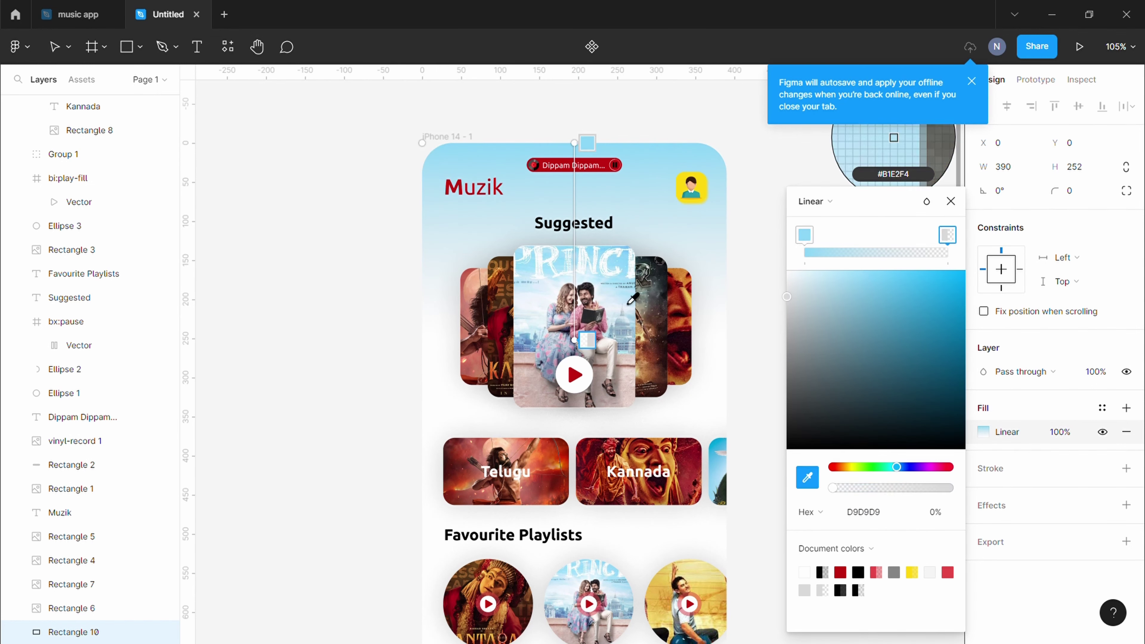
pyautogui.click(627, 270)
pyautogui.click(895, 488)
pyautogui.click(951, 201)
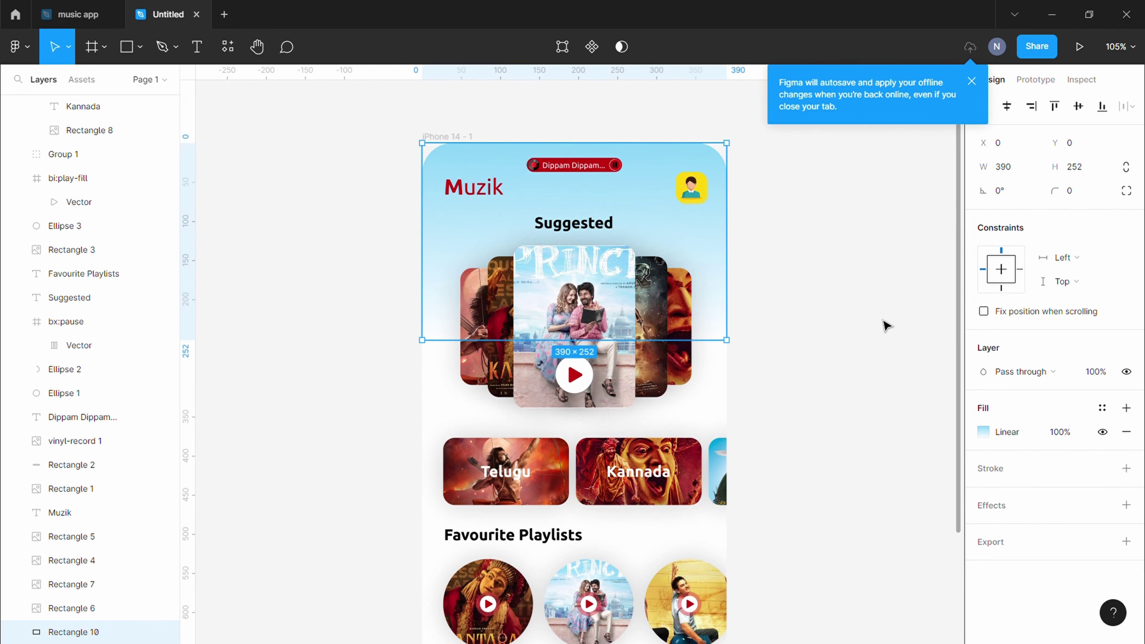
pyautogui.click(807, 319)
# Step: Add an iPhone 14 frame 800 tall and place it beside the home screen
pyautogui.scroll(-3, 730, 314)
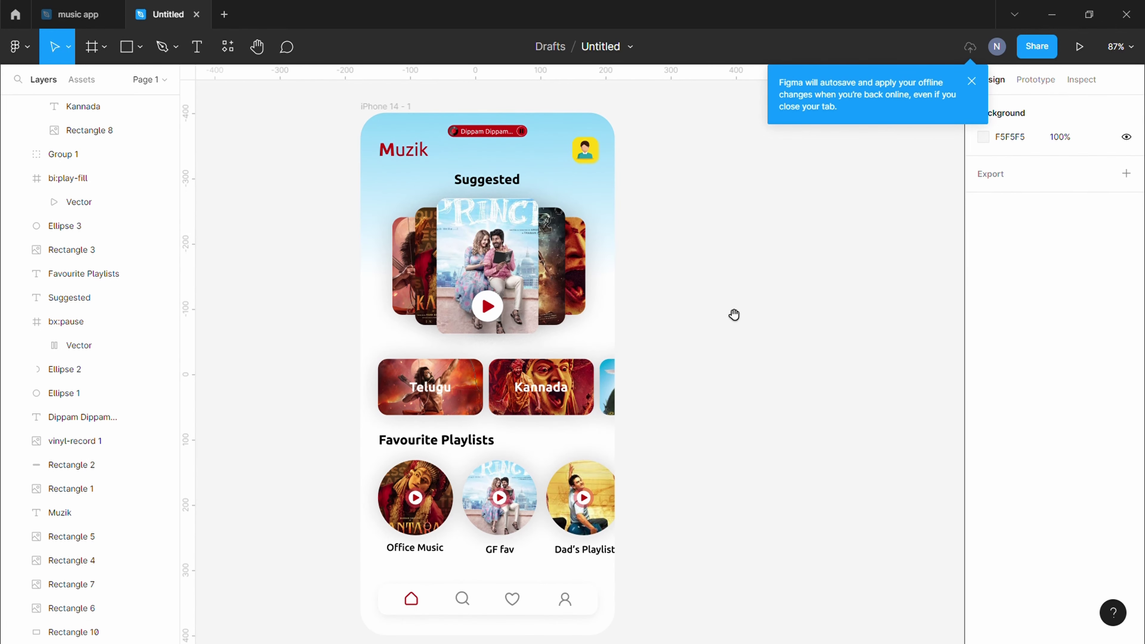
pyautogui.press('f')
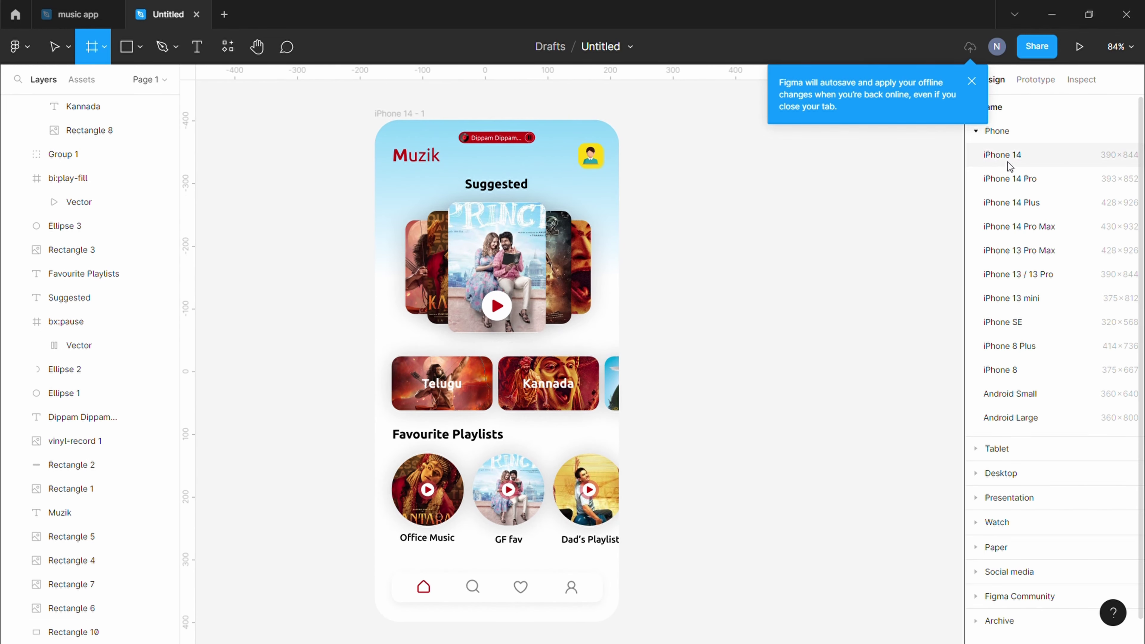
pyautogui.click(1004, 164)
pyautogui.write('00')
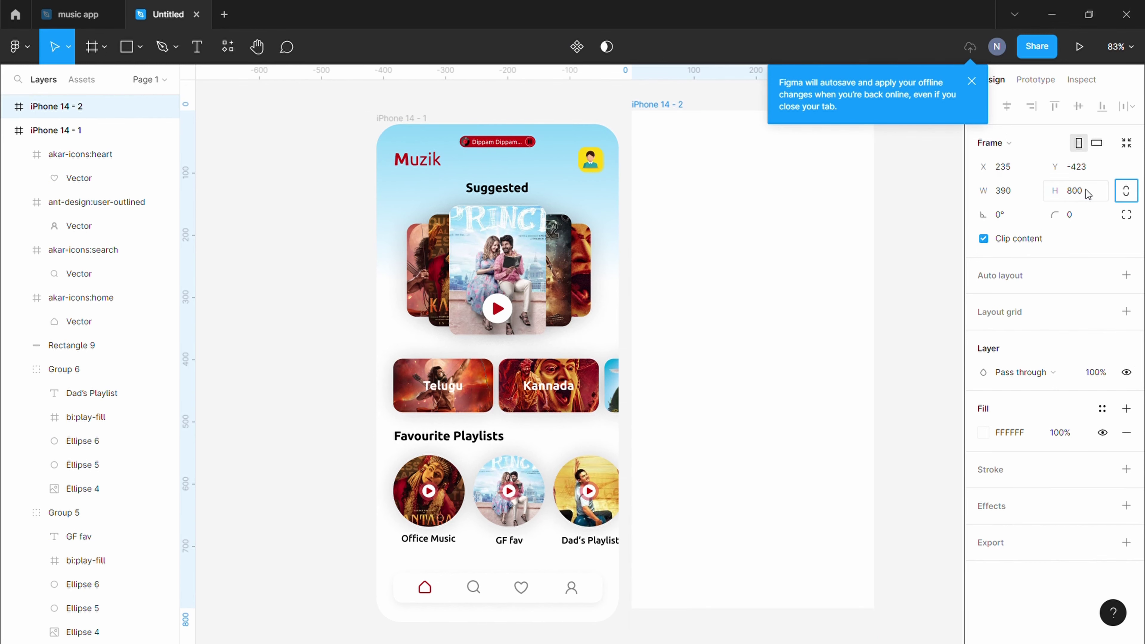
pyautogui.press('Return')
pyautogui.moveTo(764, 268); pyautogui.dragTo(614, 257)
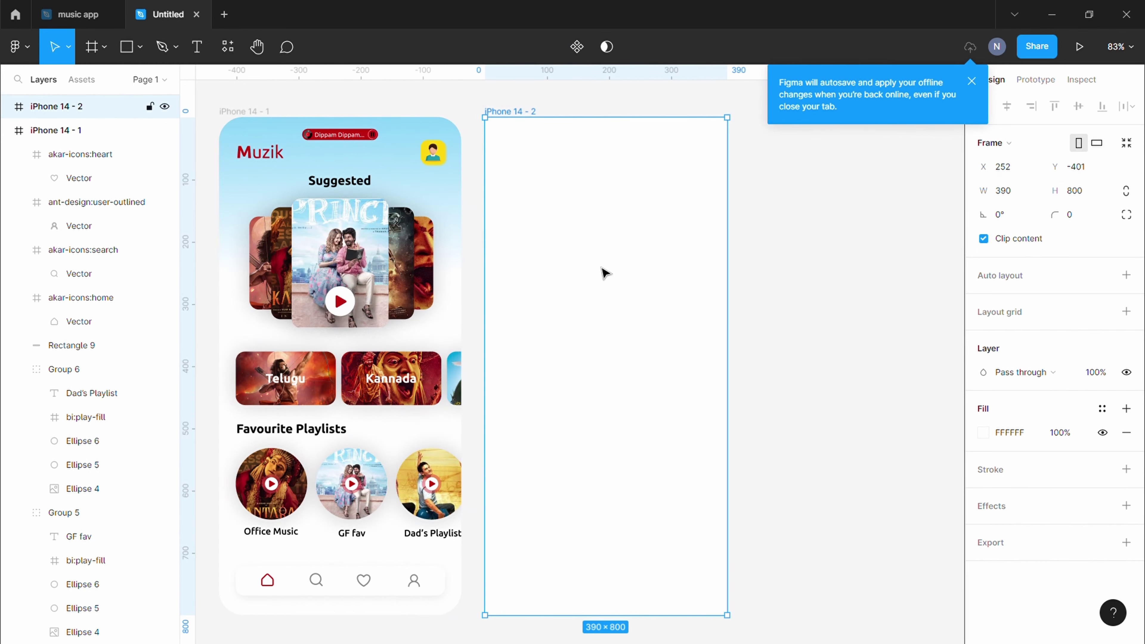
# Step: Round the corners of the new iPhone 14 - 2 frame to 39
pyautogui.scroll(1, 605, 273)
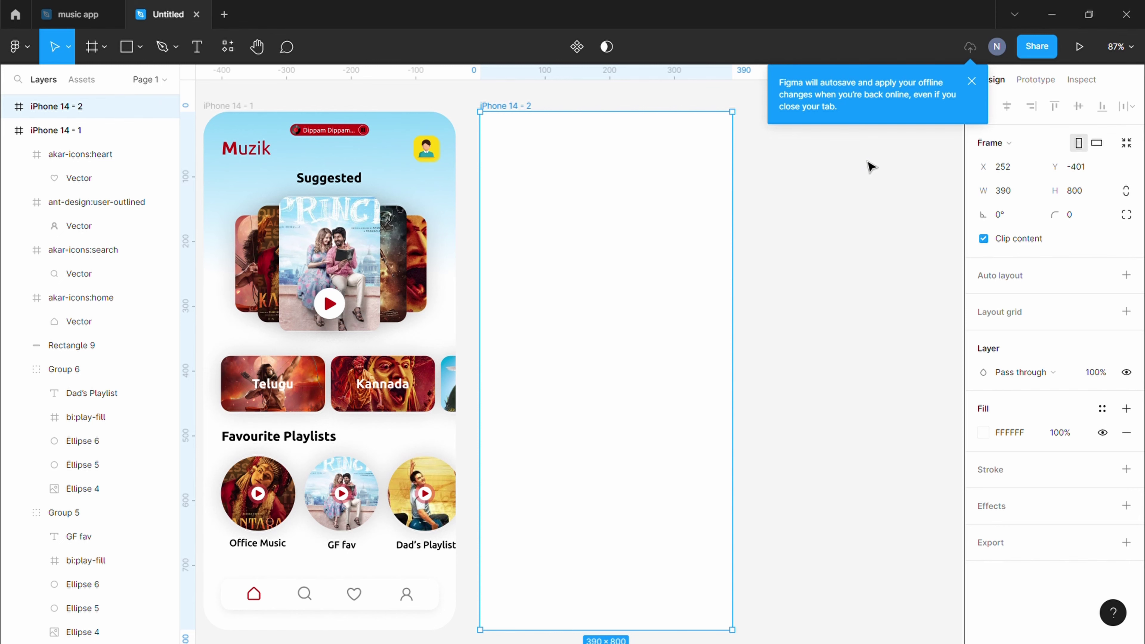
pyautogui.click(870, 209)
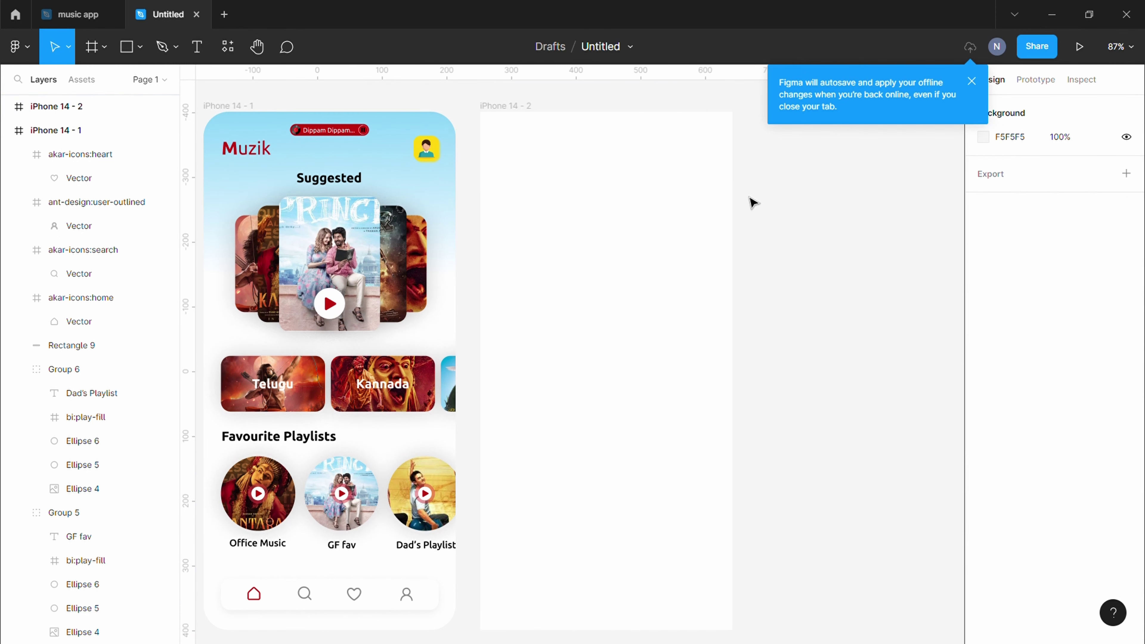
pyautogui.click(597, 234)
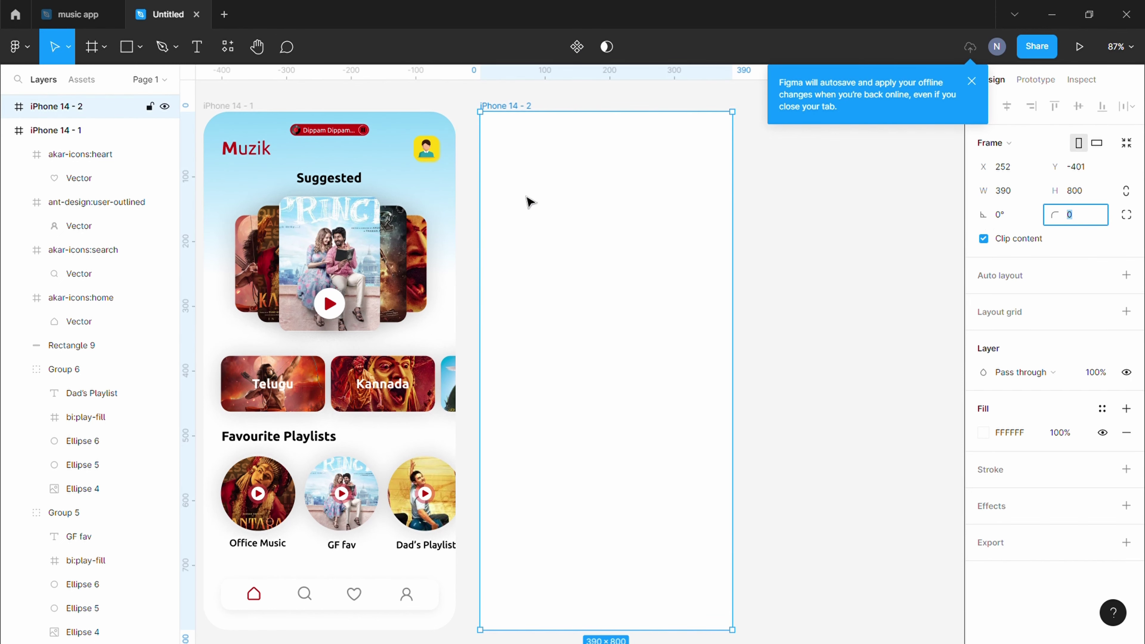
pyautogui.click(453, 271)
pyautogui.click(439, 336)
pyautogui.scroll(5, 83, 280)
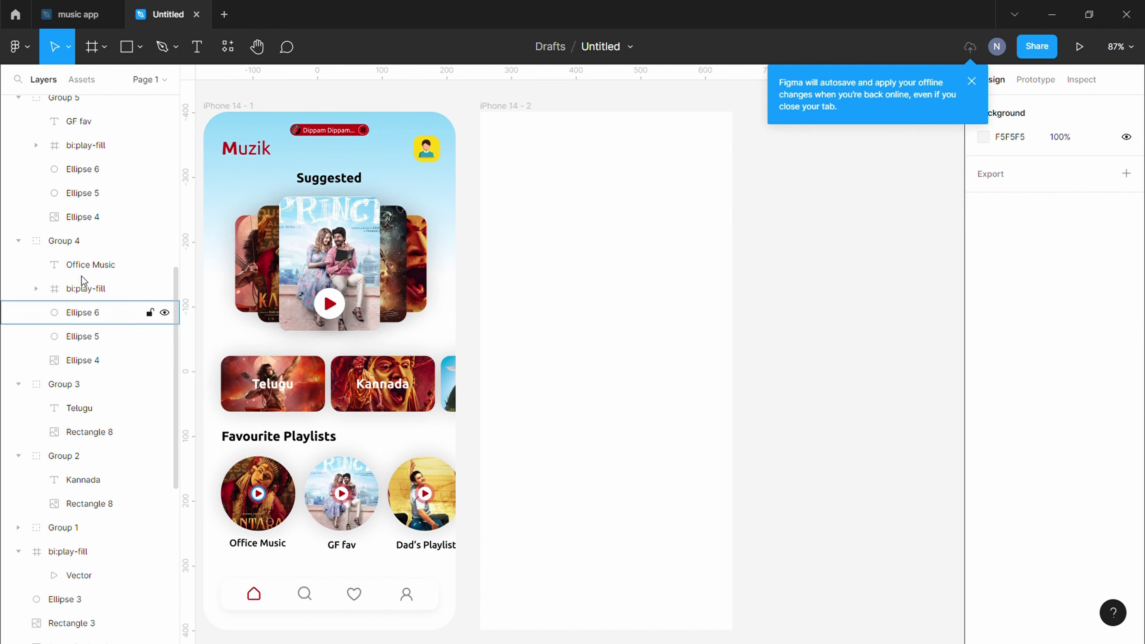
pyautogui.scroll(5, 82, 279)
pyautogui.click(78, 131)
pyautogui.click(525, 267)
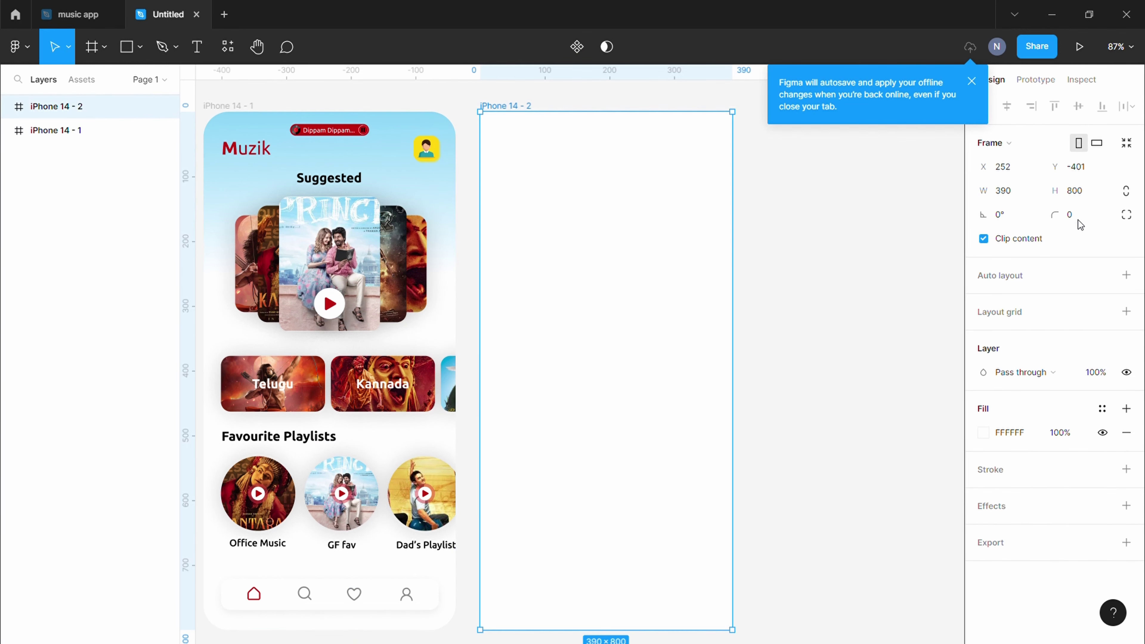
pyautogui.click(1079, 217)
pyautogui.write('39')
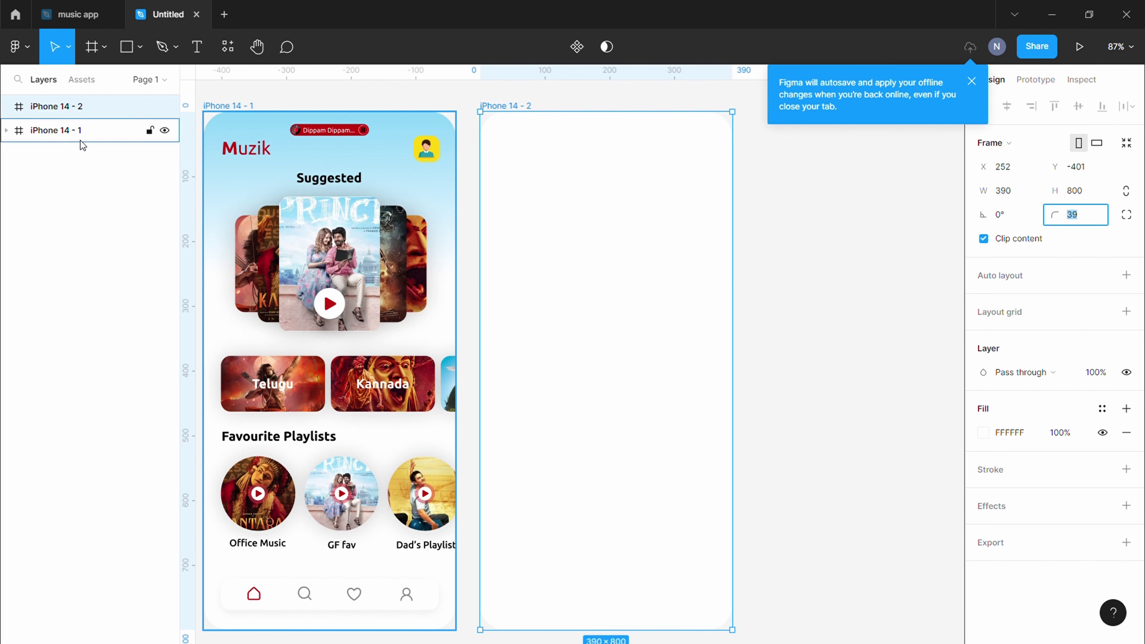
pyautogui.click(68, 130)
pyautogui.click(70, 106)
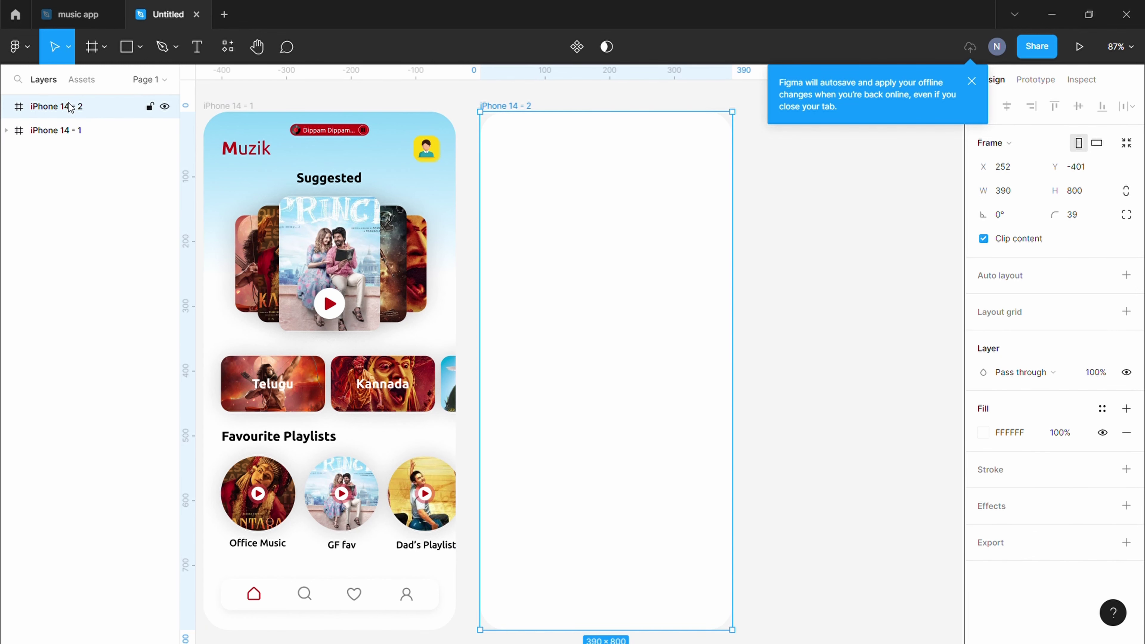
# Step: Draw a grey rectangle across the top of iPhone 14 - 2
pyautogui.click(127, 47)
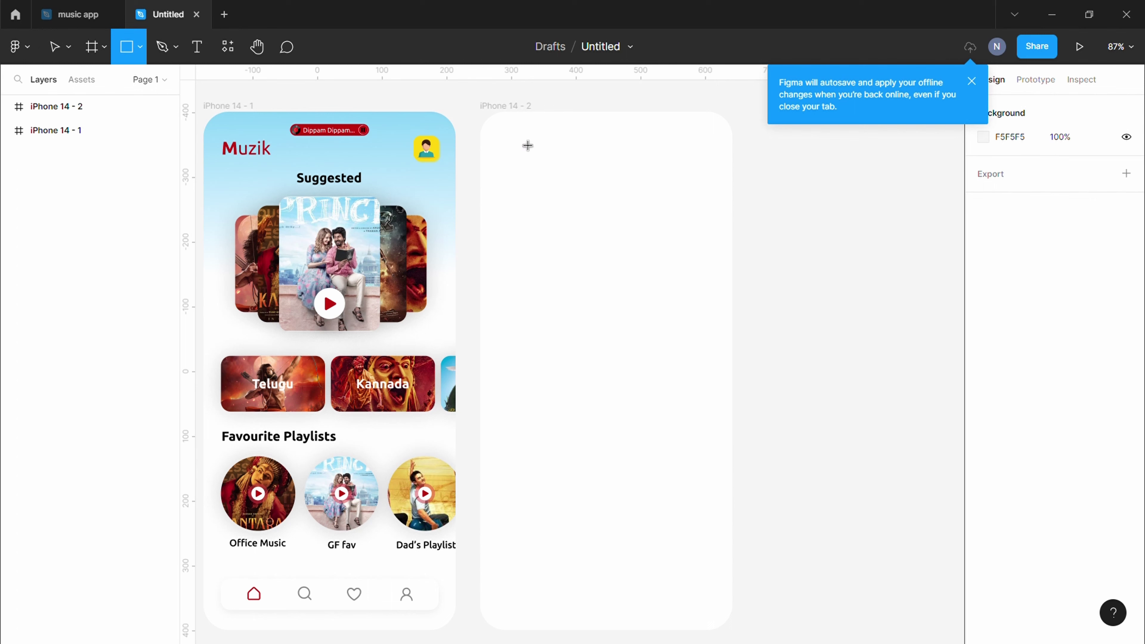
pyautogui.moveTo(493, 123); pyautogui.dragTo(718, 312)
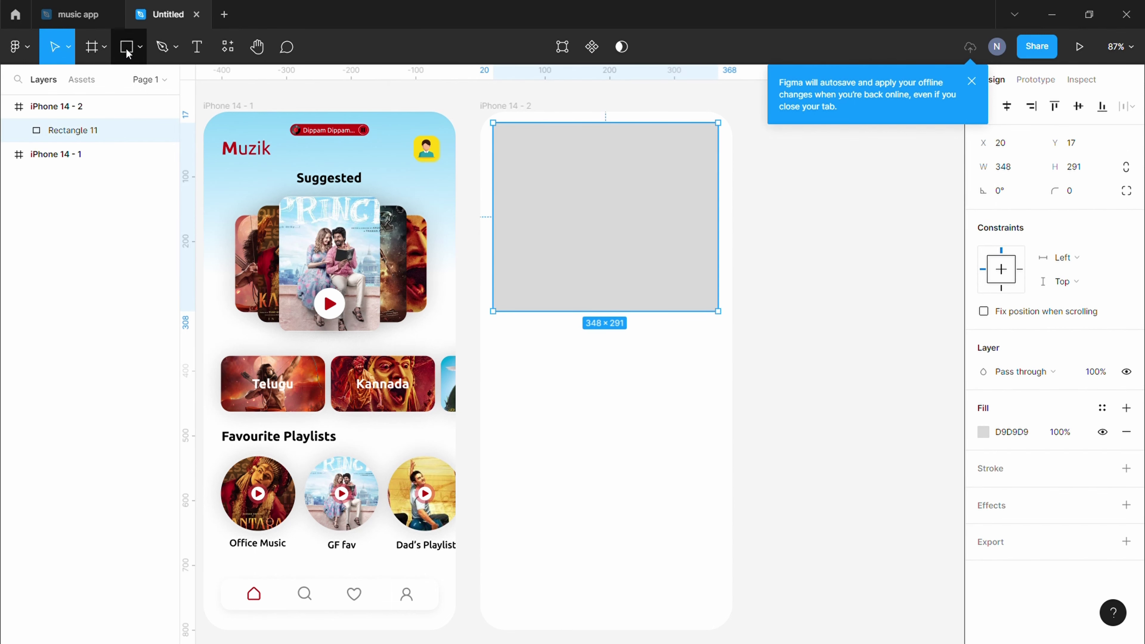
pyautogui.click(79, 109)
# Step: Give iPhone 14 - 2 a single-column layout grid with wider margins and hidden fill
pyautogui.click(1127, 311)
pyautogui.click(983, 335)
pyautogui.click(811, 338)
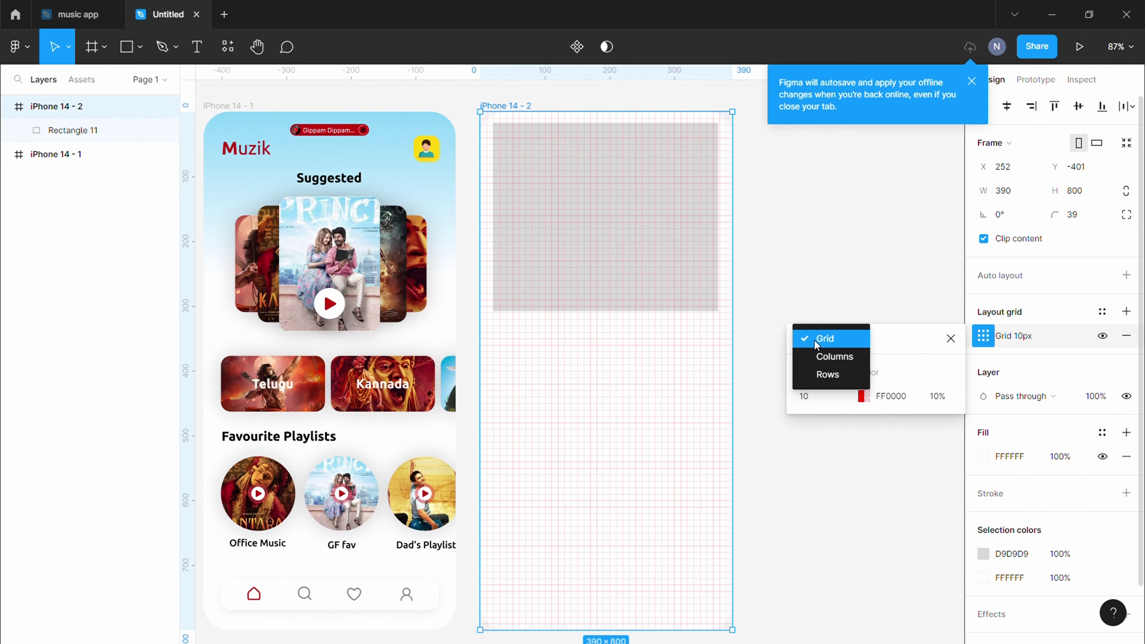
pyautogui.press('Tab')
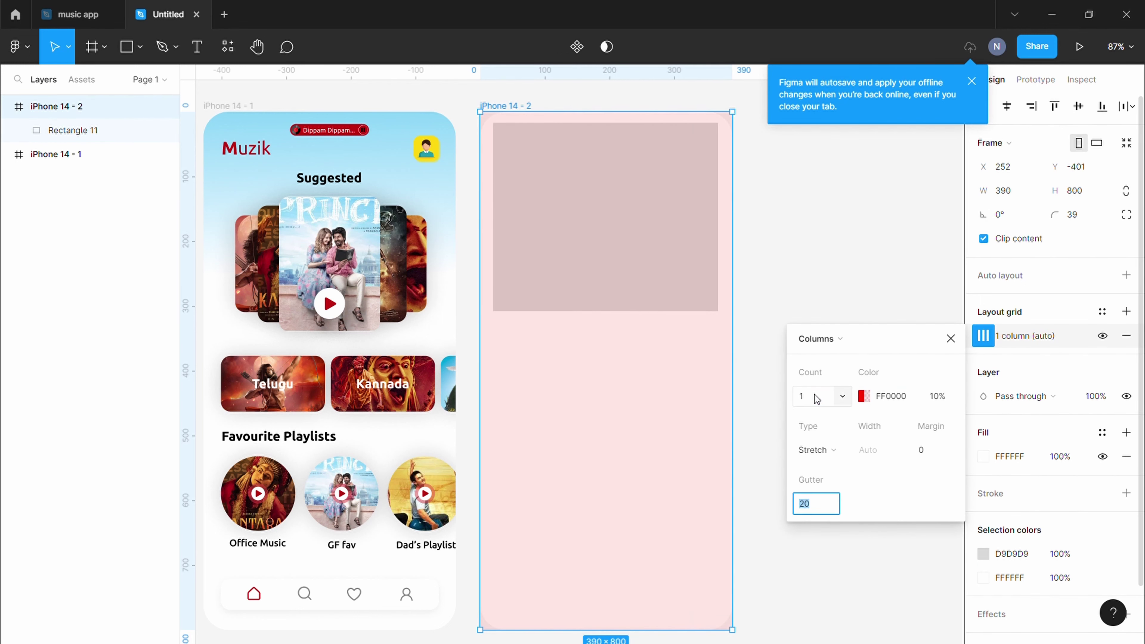
pyautogui.hotkey('shift', 'Up')
pyautogui.hotkey('shift', 'Up')
pyautogui.hotkey('shift', 'Up')
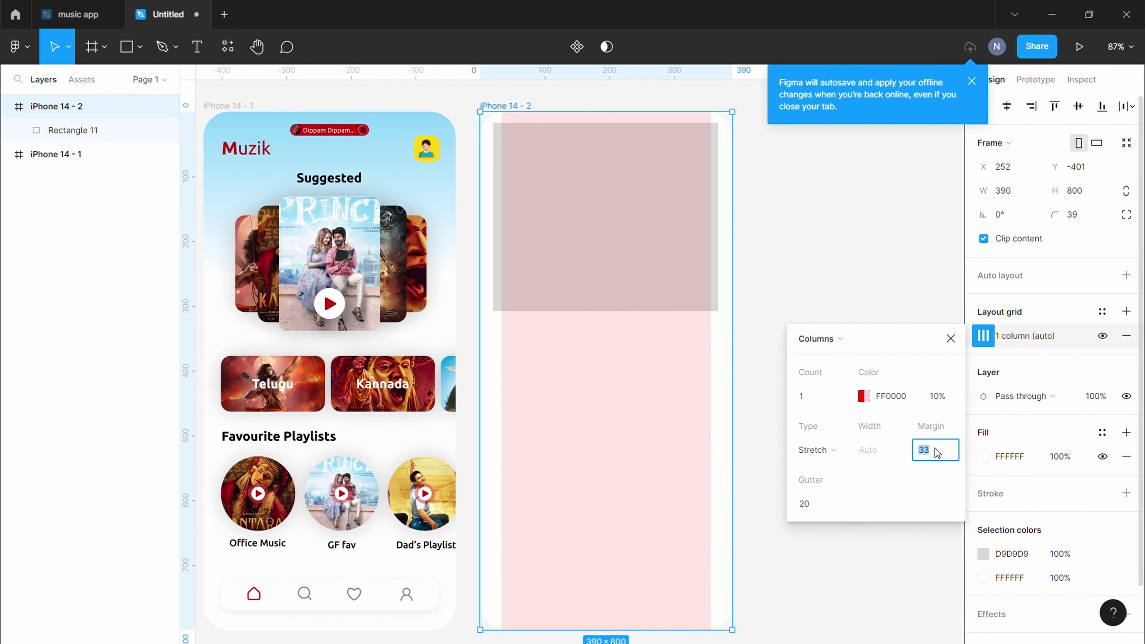
pyautogui.press('Down')
pyautogui.press('Down')
pyautogui.press('Down')
pyautogui.press('Down')
pyautogui.press('Down')
pyautogui.click(950, 338)
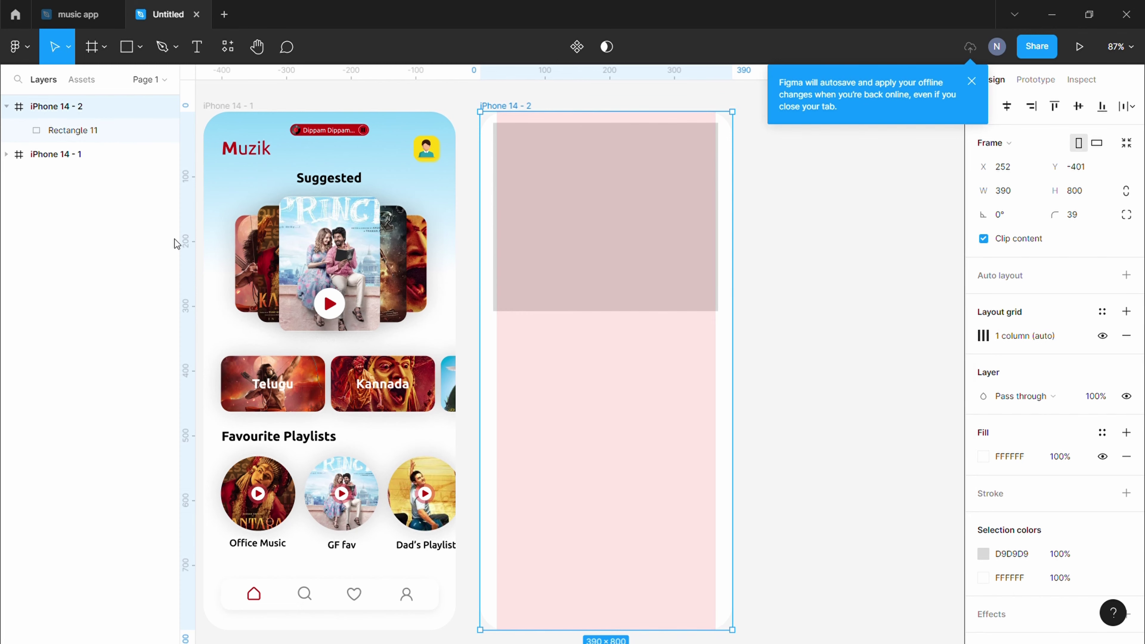
pyautogui.scroll(5, 562, 438)
pyautogui.scroll(-2, 836, 371)
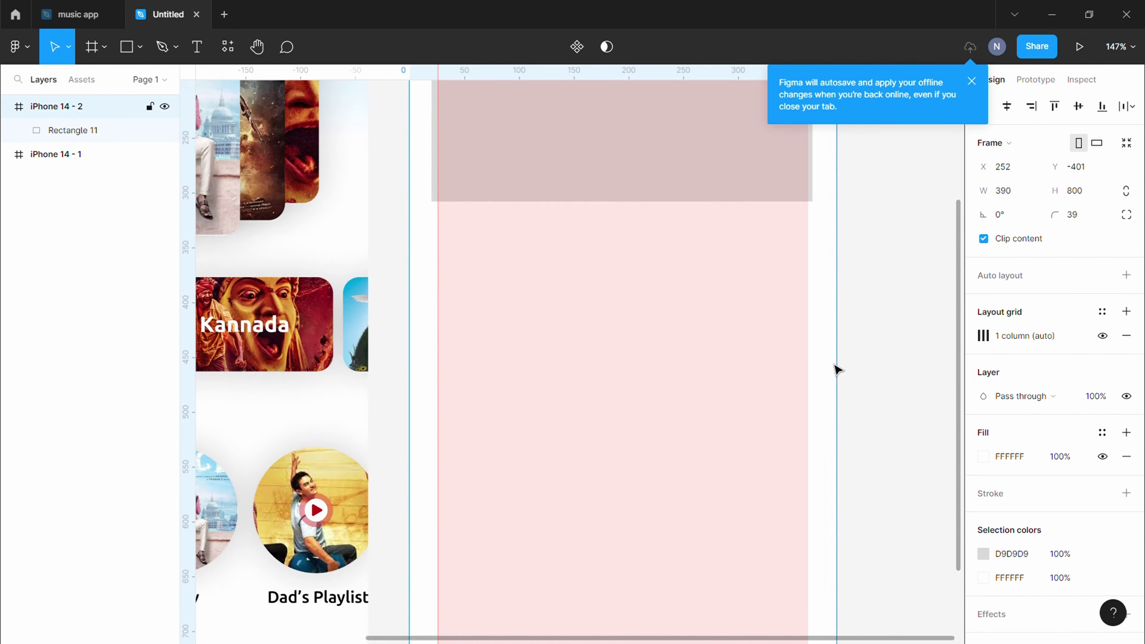
pyautogui.scroll(2, 203, 382)
pyautogui.scroll(-3, 631, 384)
pyautogui.scroll(-2, 578, 120)
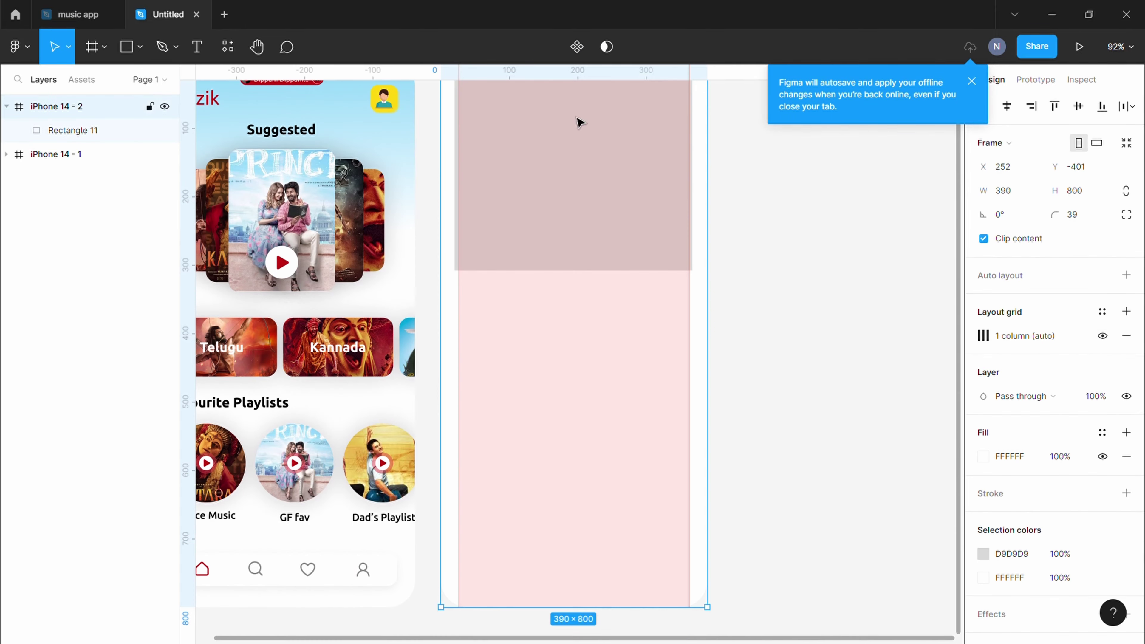
pyautogui.click(1103, 336)
# Step: Stretch the grey rectangle taller to 348×431
pyautogui.scroll(3, 660, 401)
pyautogui.hscroll(-1, 660, 401)
pyautogui.click(628, 372)
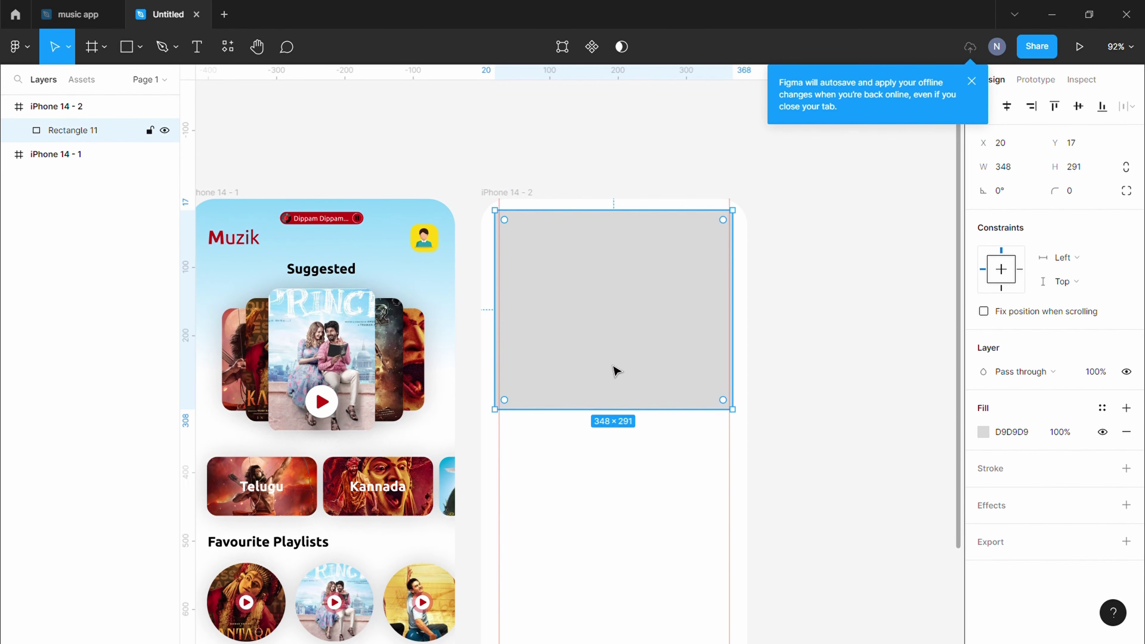
pyautogui.moveTo(615, 410)
pyautogui.mouseDown()
pyautogui.moveTo(615, 441)
pyautogui.moveTo(573, 331)
pyautogui.moveTo(574, 400)
pyautogui.mouseUp()
pyautogui.scroll(-5, 627, 420)
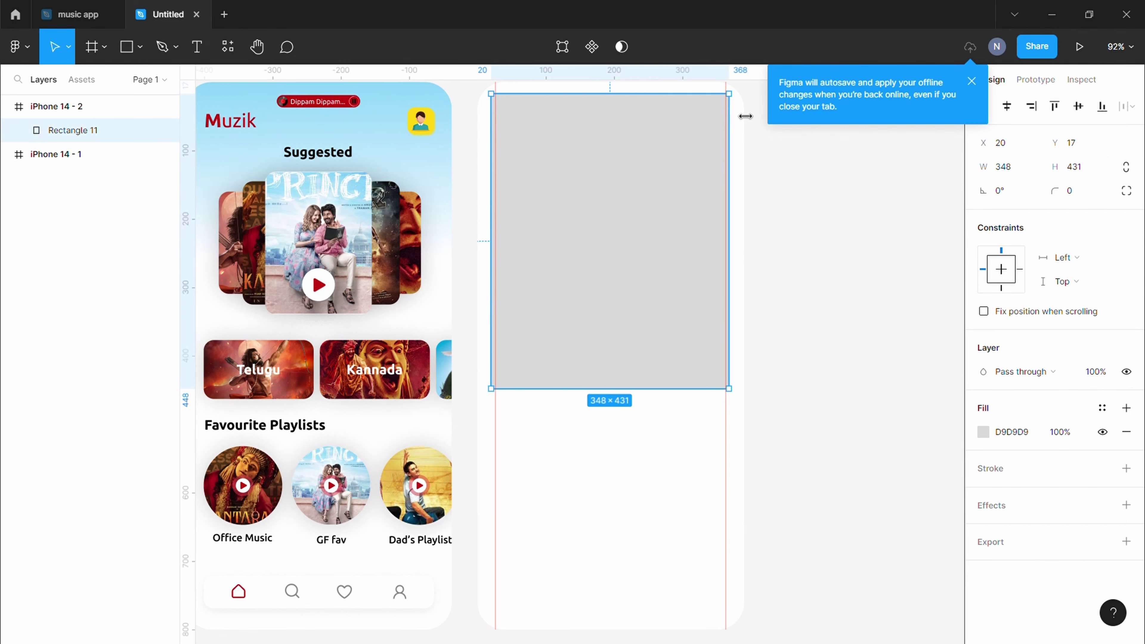
# Step: Round the grey rectangle's corners to 20
pyautogui.moveTo(720, 103); pyautogui.dragTo(712, 112)
pyautogui.press('Escape')
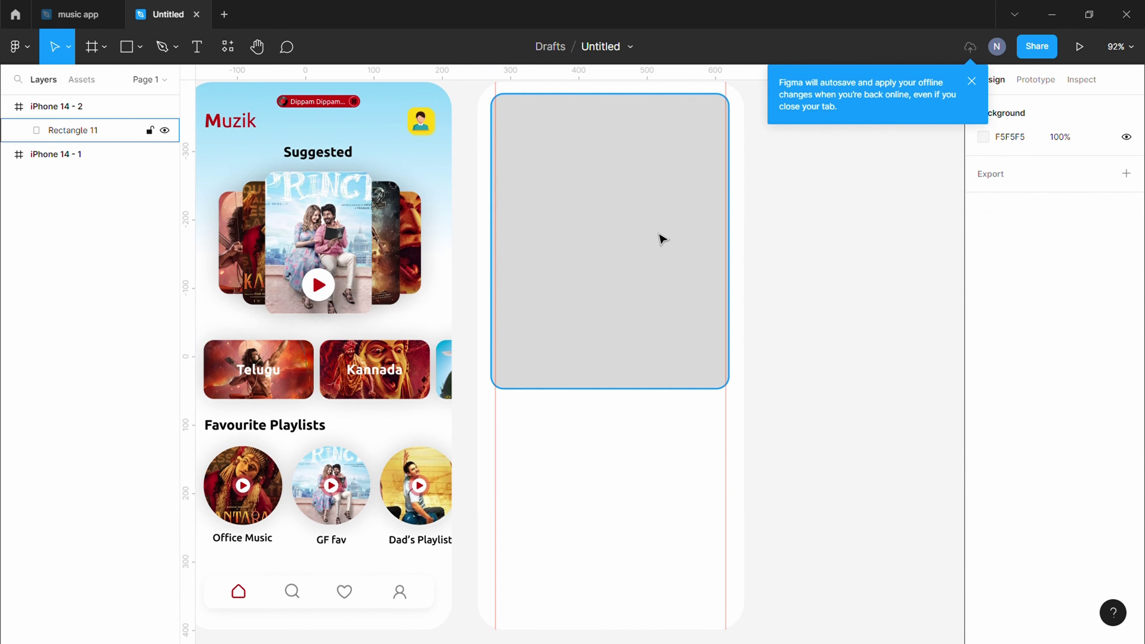
pyautogui.click(633, 245)
pyautogui.click(1089, 198)
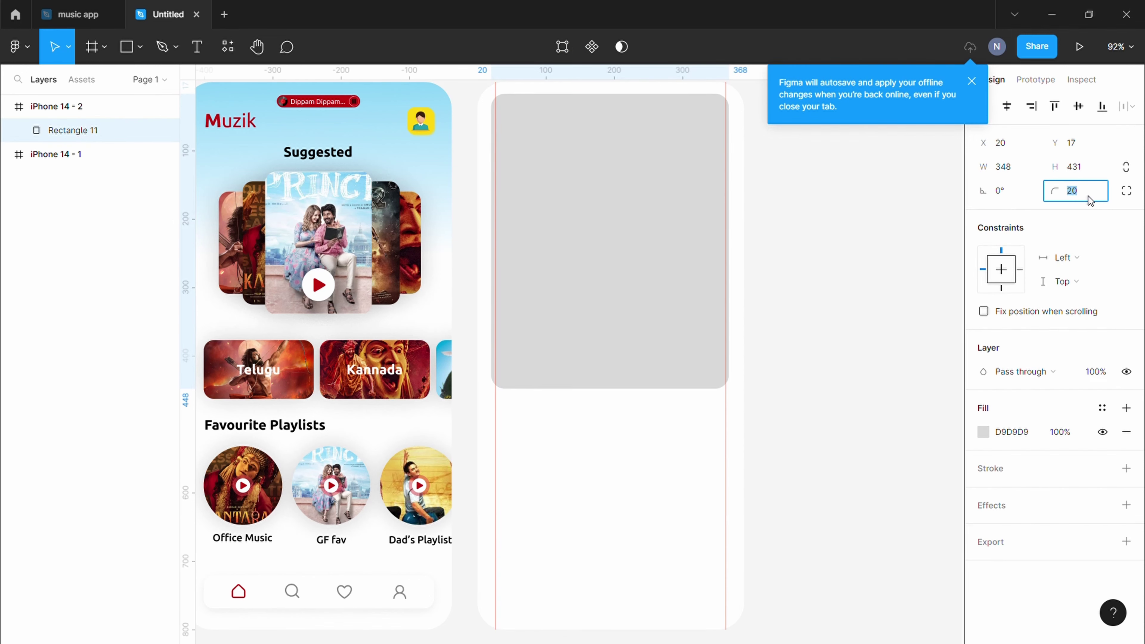
pyautogui.press('Return')
pyautogui.click(626, 234)
# Step: Set the rectangle's fill to the Prince poster image
pyautogui.click(983, 432)
pyautogui.click(811, 327)
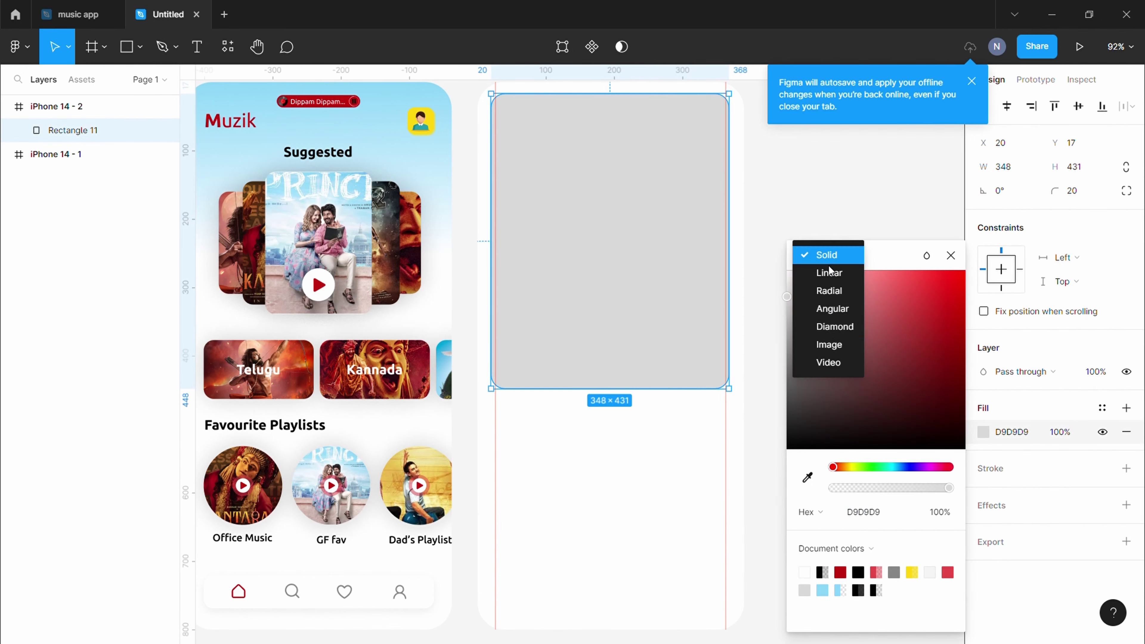
pyautogui.click(831, 343)
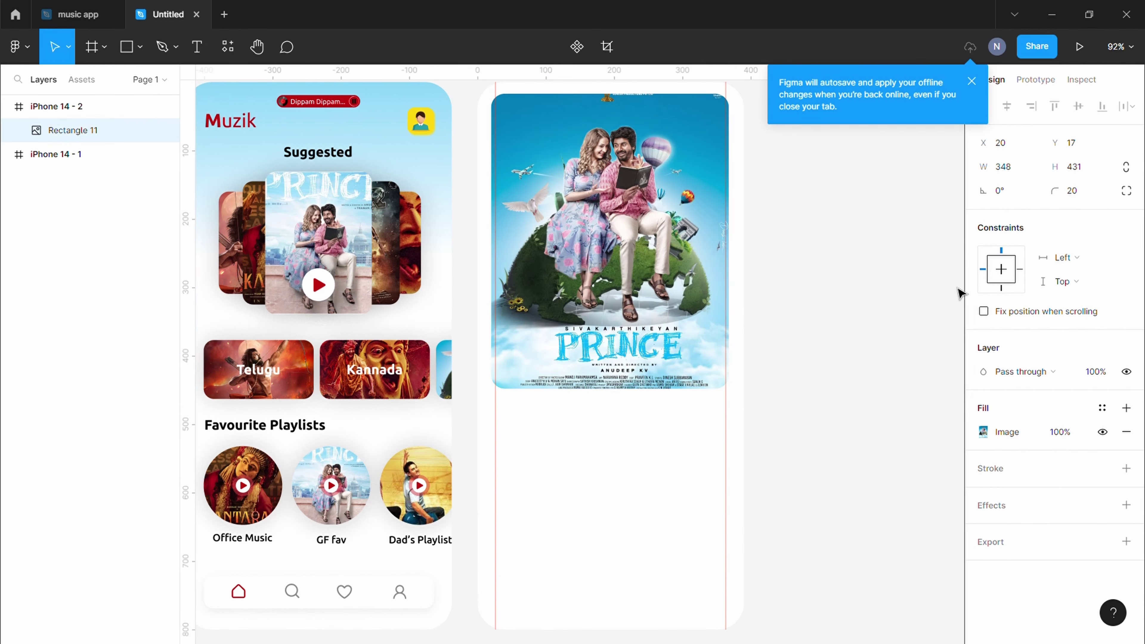
pyautogui.click(983, 432)
pyautogui.click(807, 320)
pyautogui.click(872, 294)
pyautogui.click(831, 288)
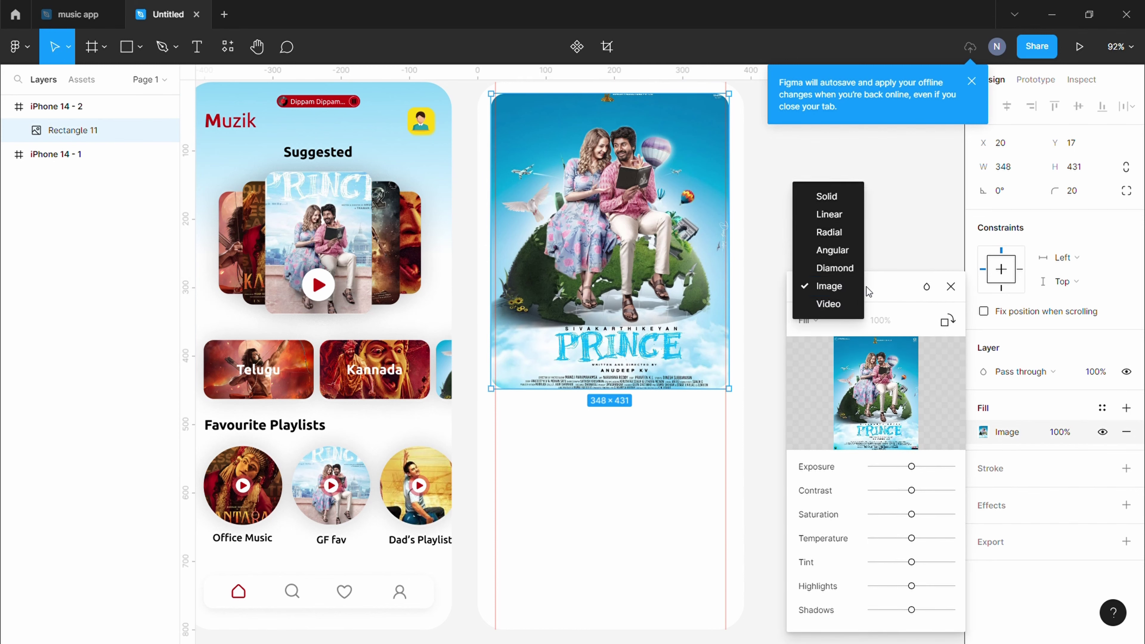
pyautogui.click(1126, 407)
# Step: Add a second fill of the poster's blue as a linear gradient fading to transparent
pyautogui.click(984, 432)
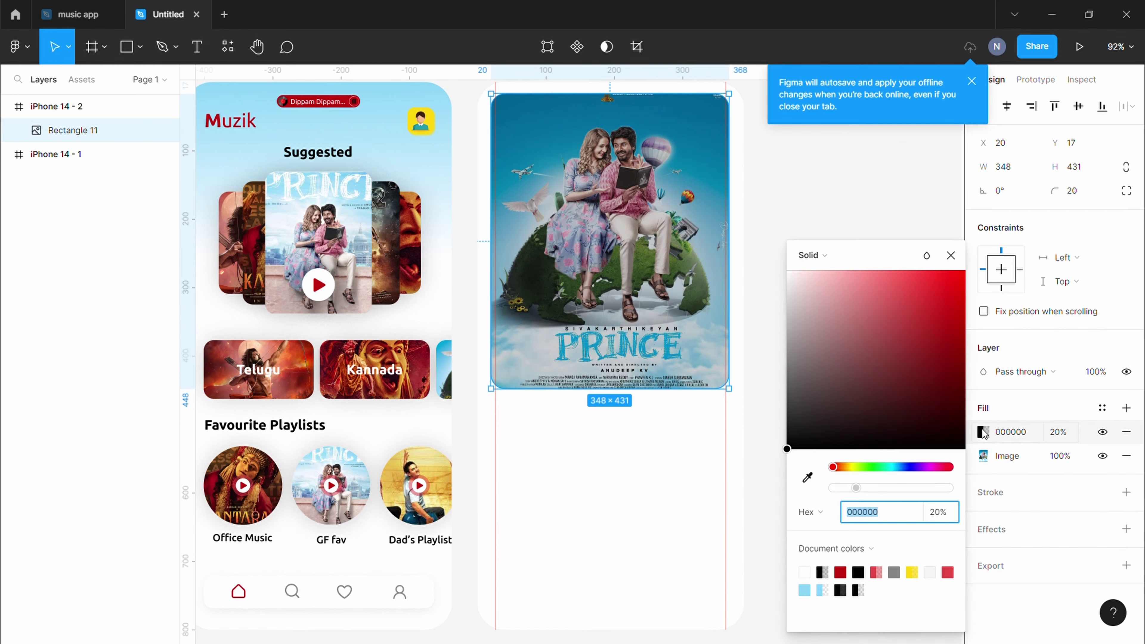
pyautogui.click(807, 476)
pyautogui.click(693, 120)
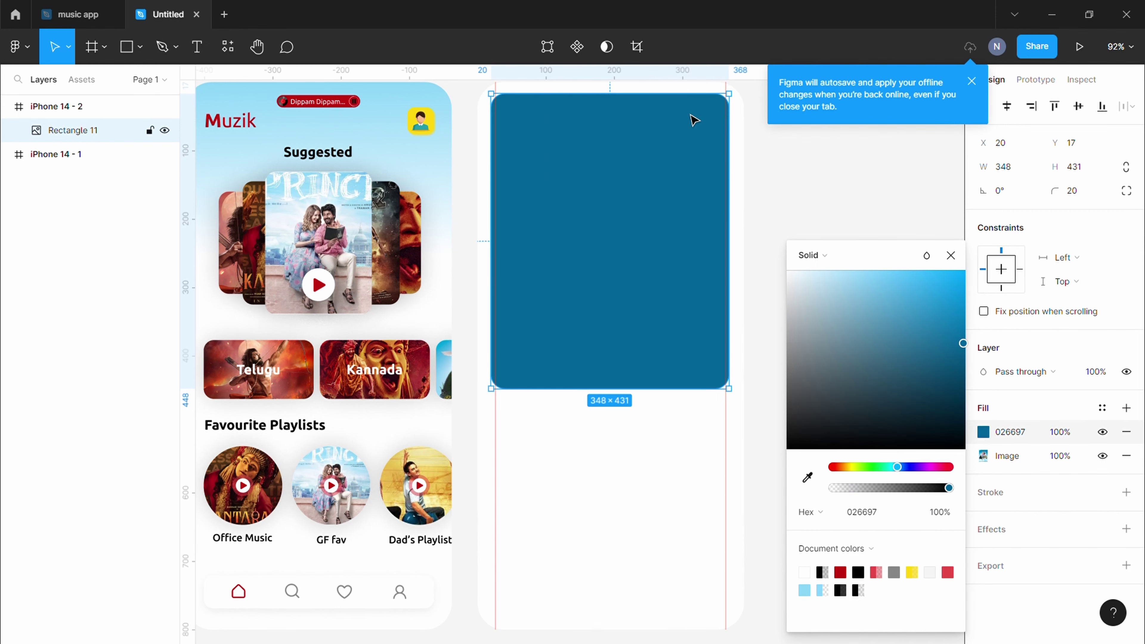
pyautogui.click(843, 487)
pyautogui.click(811, 255)
pyautogui.click(829, 277)
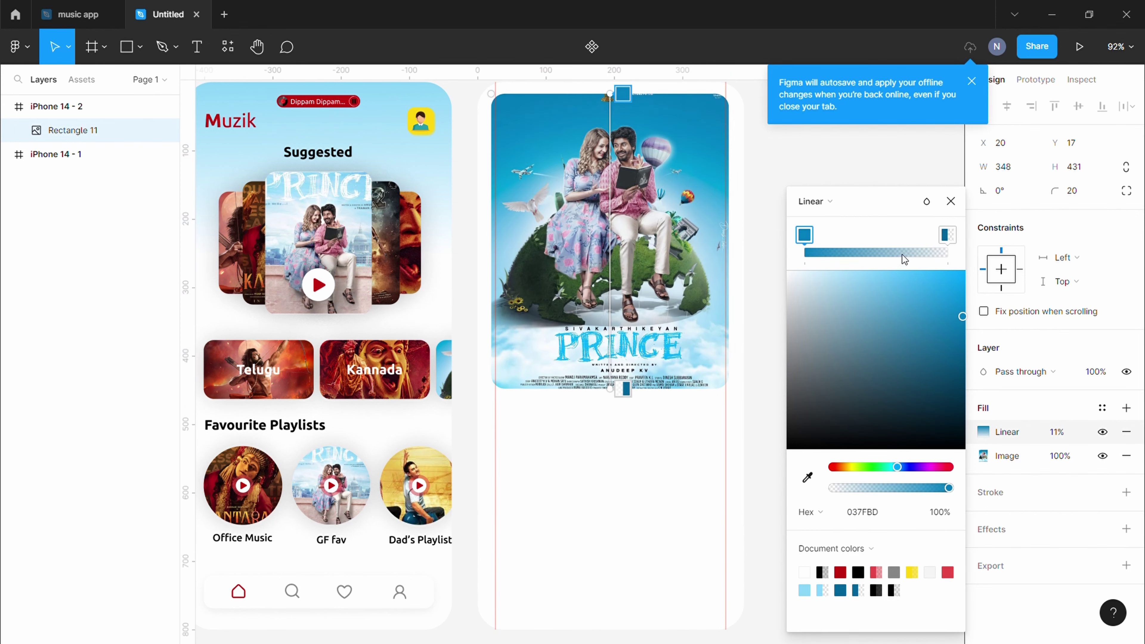
pyautogui.click(947, 234)
pyautogui.click(953, 203)
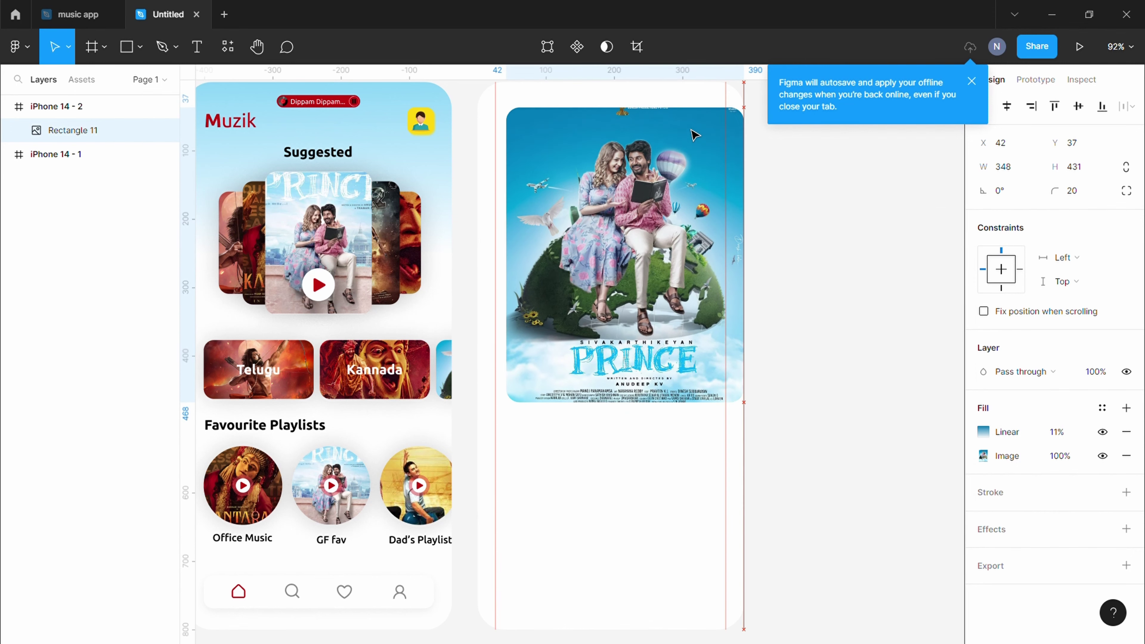
# Step: Run the blue gradient vertically down the poster and set its opacity to 32%
pyautogui.click(983, 433)
pyautogui.moveTo(610, 388); pyautogui.dragTo(702, 163)
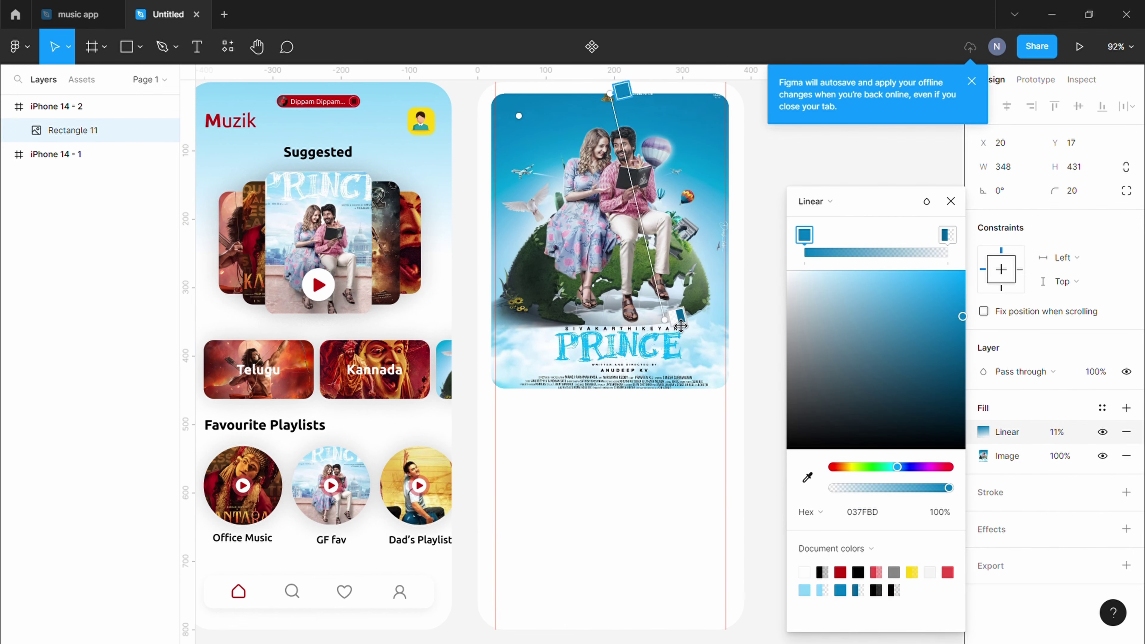
pyautogui.moveTo(609, 93)
pyautogui.mouseDown()
pyautogui.moveTo(574, 180)
pyautogui.moveTo(605, 389)
pyautogui.mouseUp()
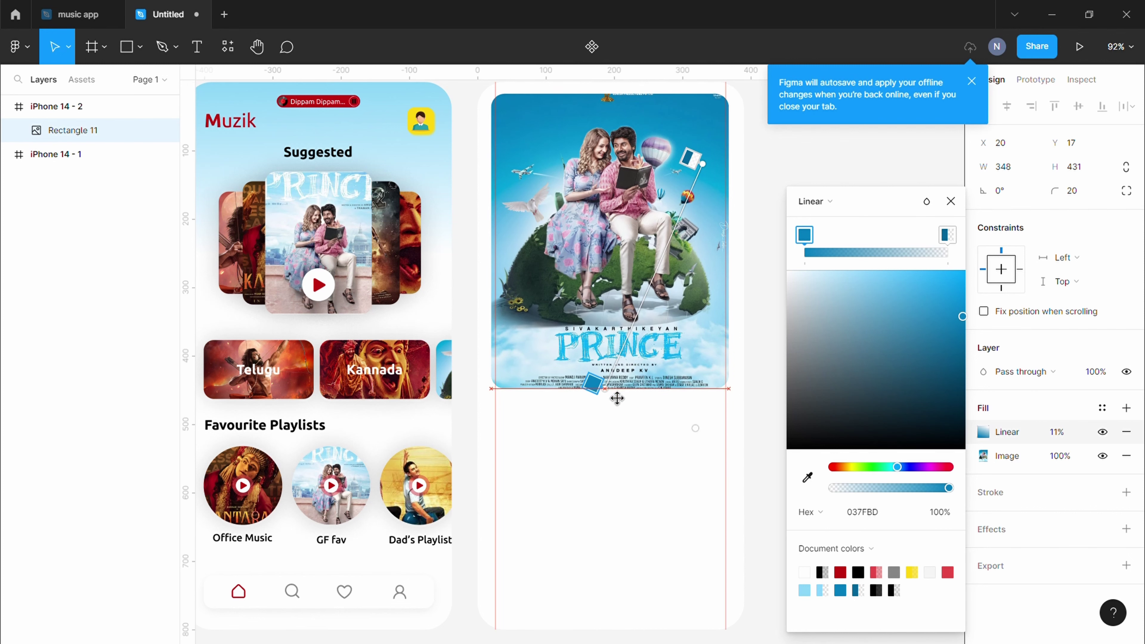
pyautogui.moveTo(713, 174); pyautogui.dragTo(623, 107)
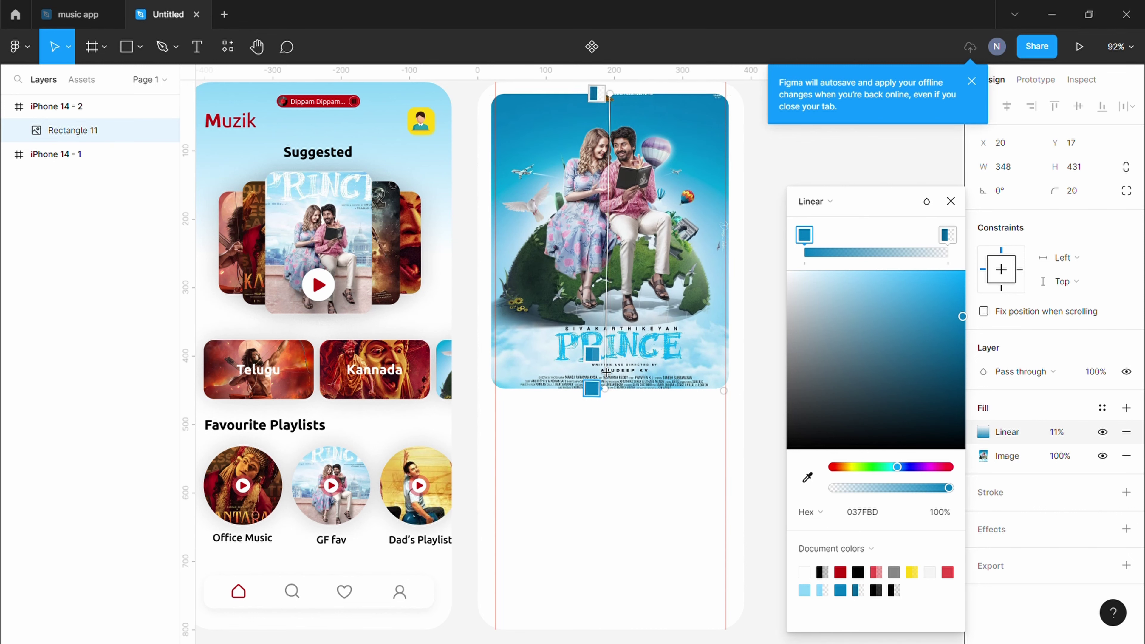
pyautogui.click(1057, 433)
pyautogui.write('49')
pyautogui.press('Return')
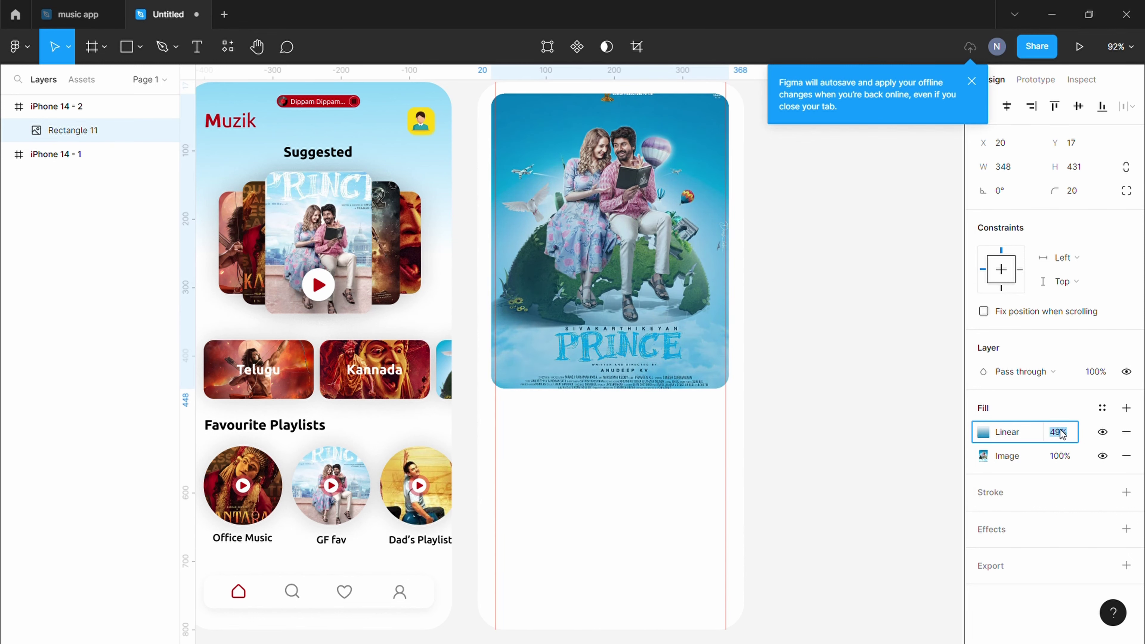
pyautogui.write('32')
pyautogui.press('Return')
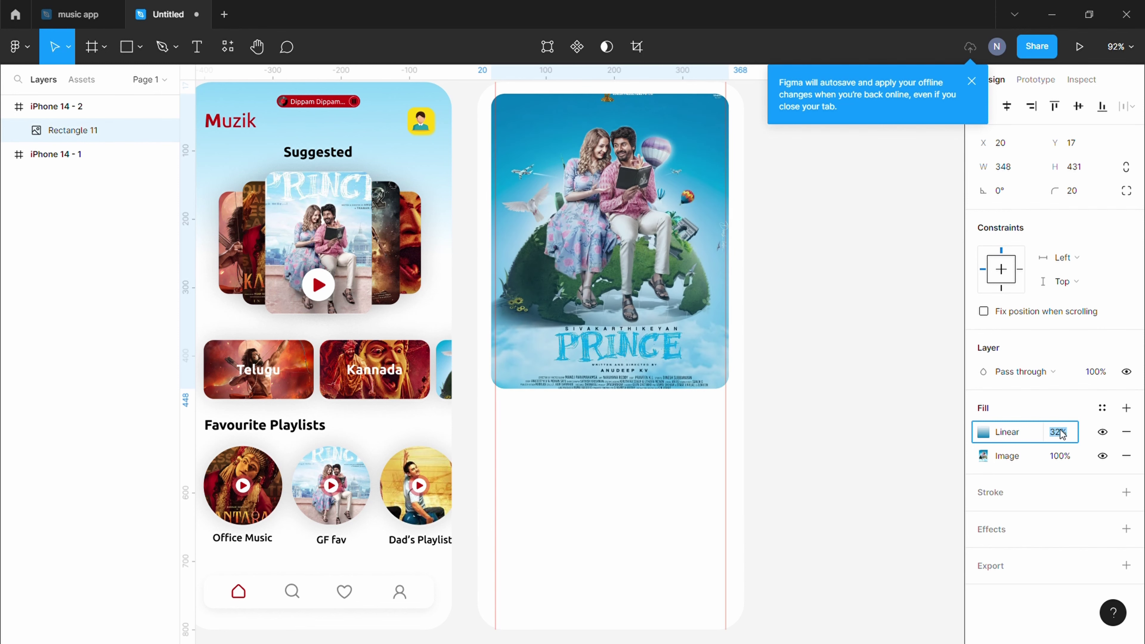
pyautogui.click(808, 249)
# Step: Import chevron back, outline heart and two-dots horizontal icons via the Iconify plugin
pyautogui.click(17, 47)
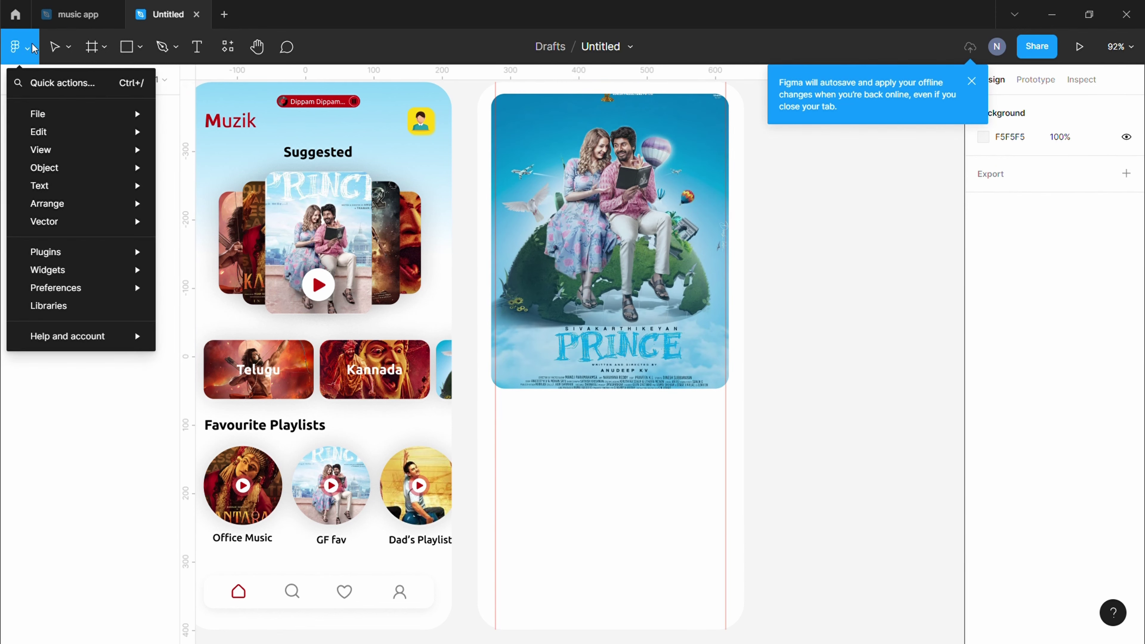
pyautogui.click(193, 270)
pyautogui.write('back')
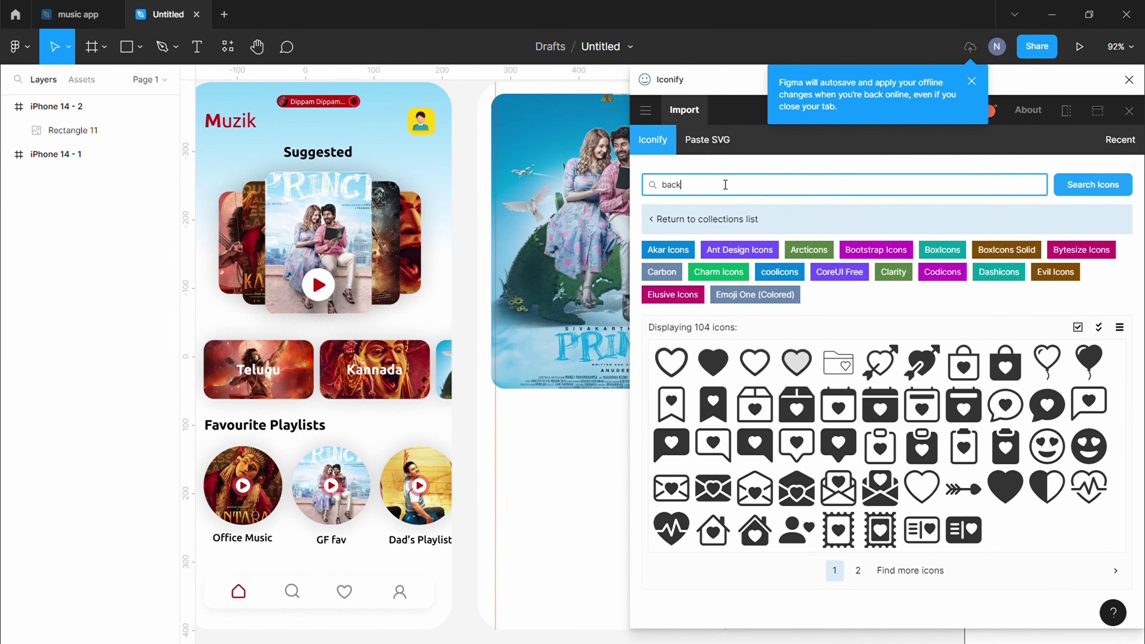
pyautogui.press('Return')
pyautogui.click(839, 488)
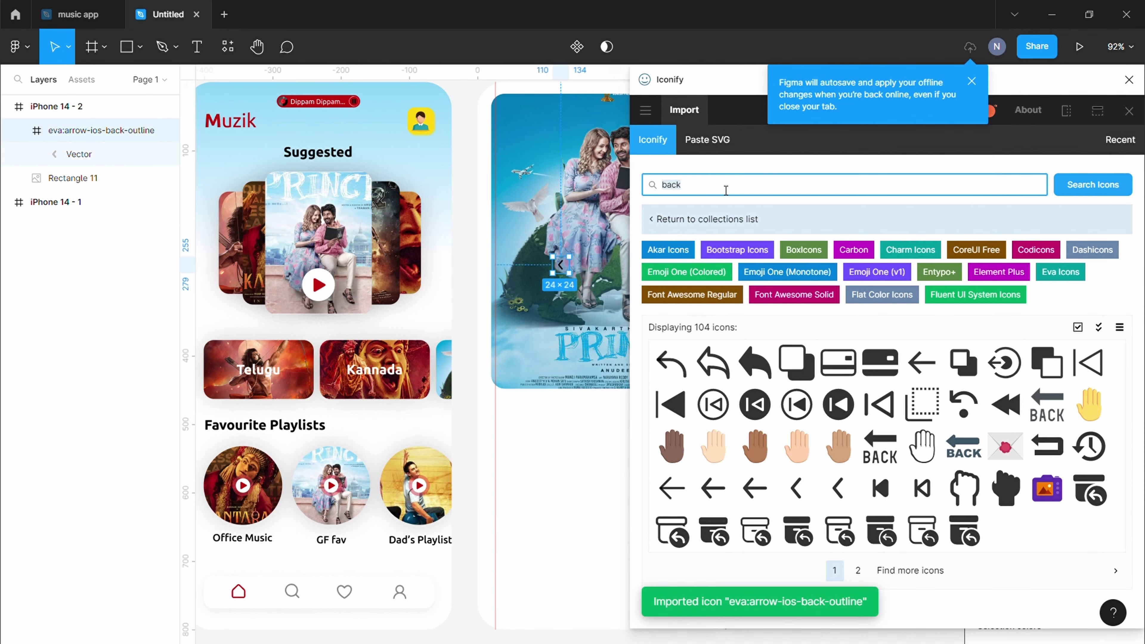
pyautogui.write('heart')
pyautogui.press('Return')
pyautogui.click(672, 363)
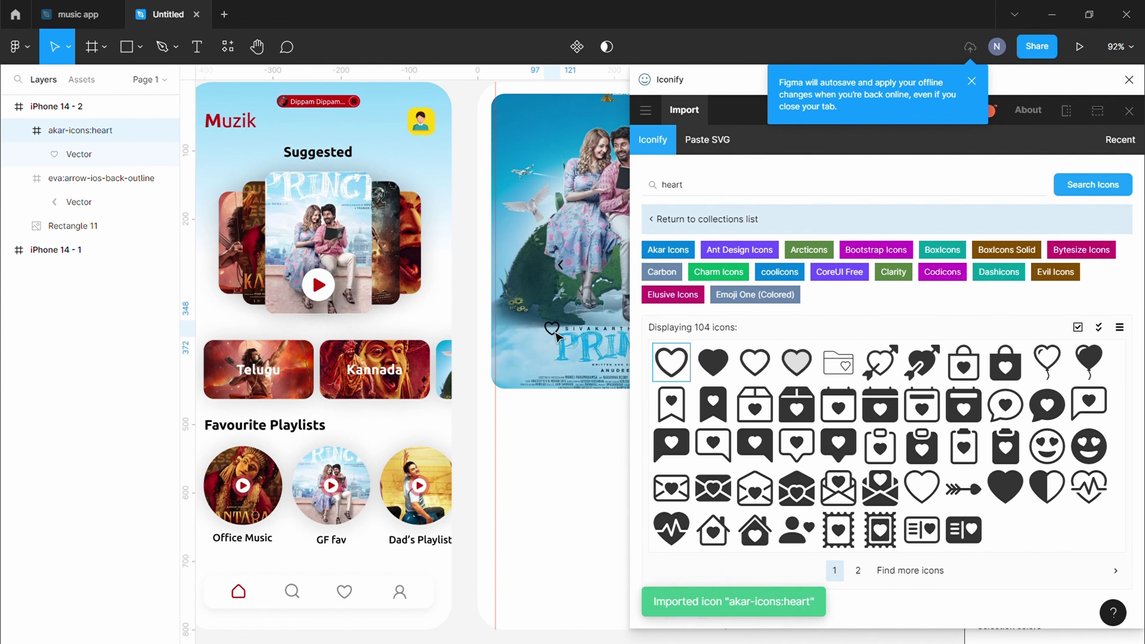
pyautogui.write('dots')
pyautogui.press('Return')
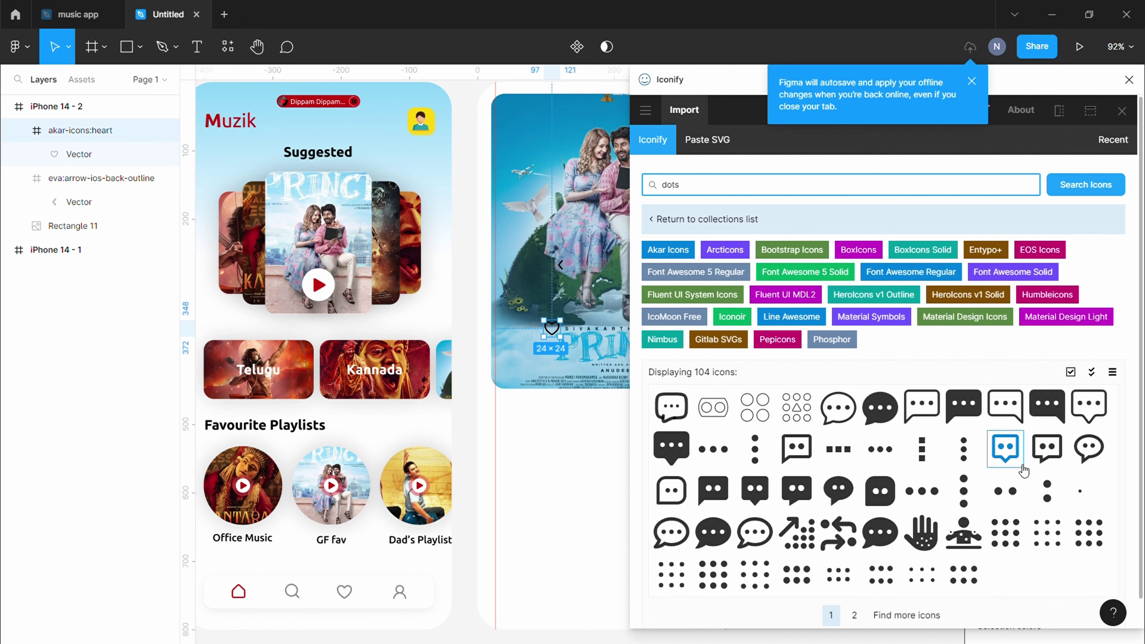
pyautogui.click(1005, 491)
pyautogui.press('Escape')
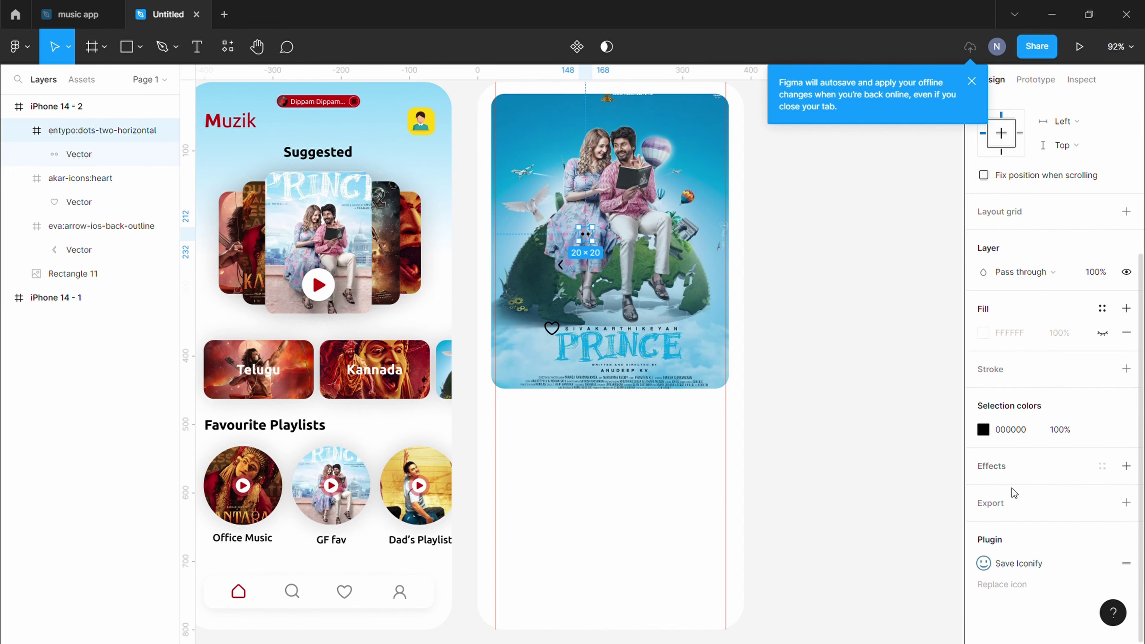
# Step: Recolour the heart icon to white, FFFFFF
pyautogui.click(983, 429)
pyautogui.click(551, 328)
pyautogui.click(983, 430)
pyautogui.write('FFFFFF')
pyautogui.press('Return')
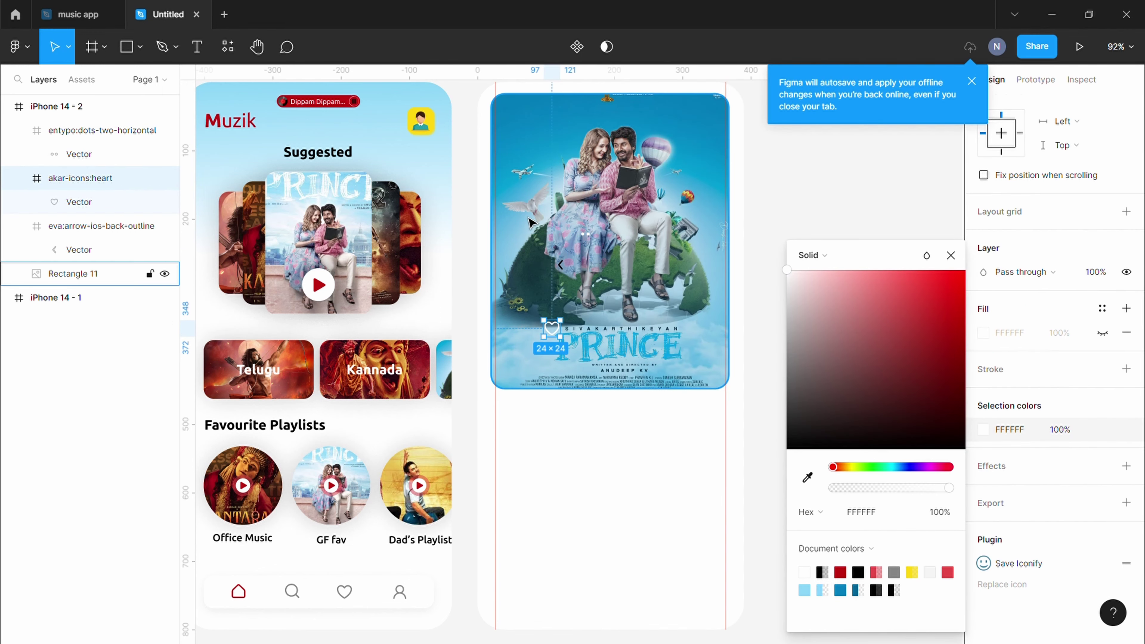
pyautogui.scroll(3, 586, 260)
# Step: Make the back arrow white (FFFFFF) and place it at the poster's top-left
pyautogui.click(465, 345)
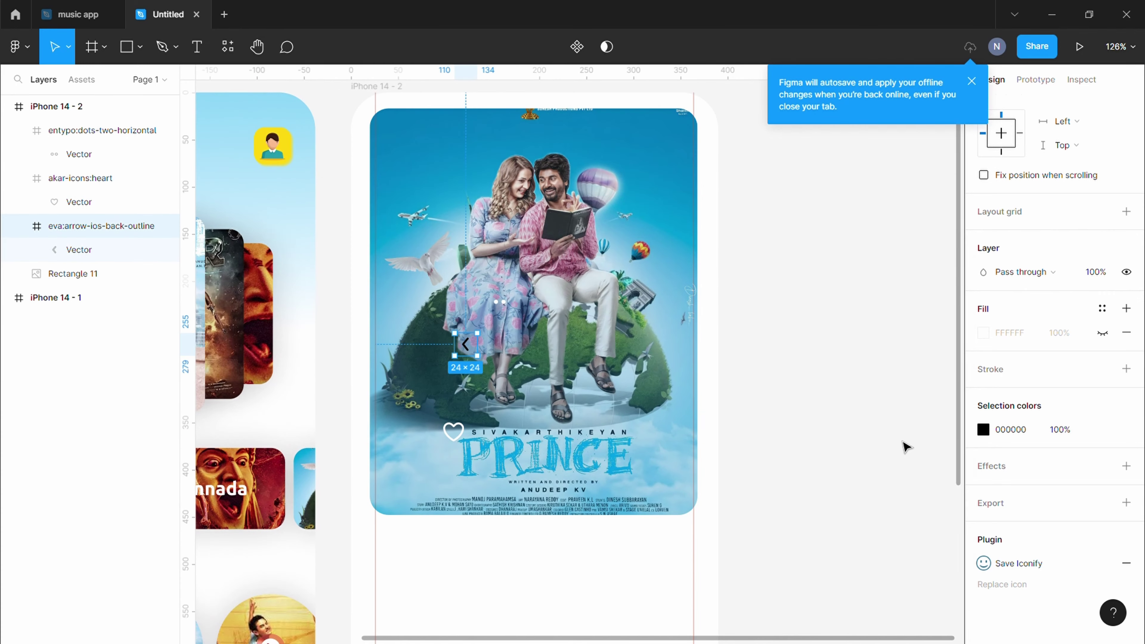
pyautogui.click(983, 429)
pyautogui.write('FFFFFF')
pyautogui.press('Return')
pyautogui.click(757, 154)
pyautogui.moveTo(468, 352); pyautogui.dragTo(390, 147)
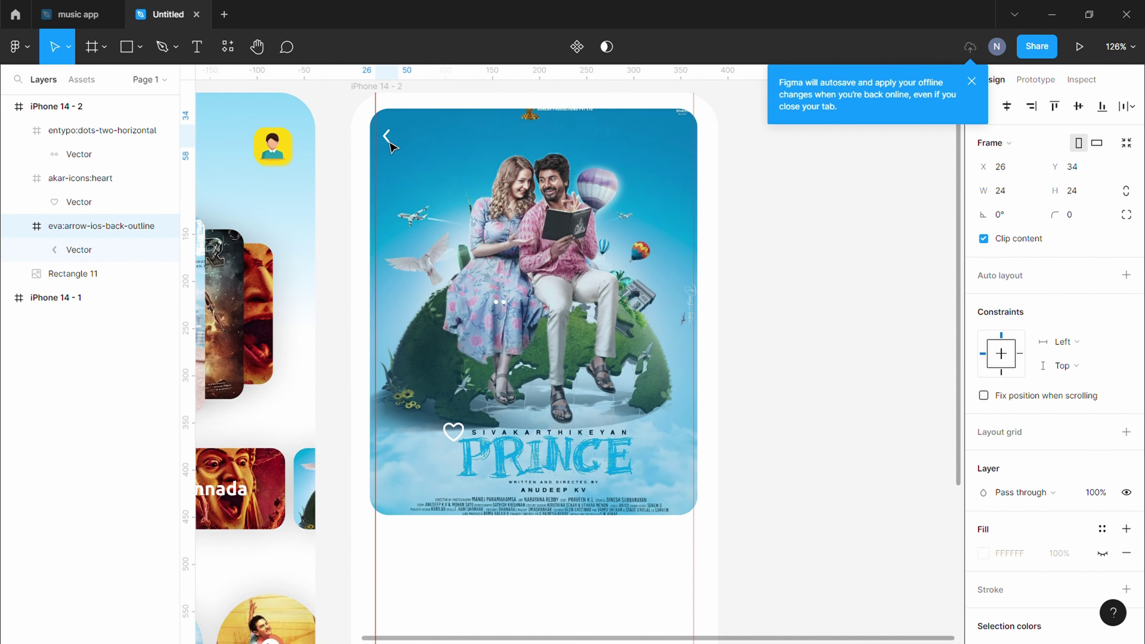
pyautogui.scroll(-5, 1096, 343)
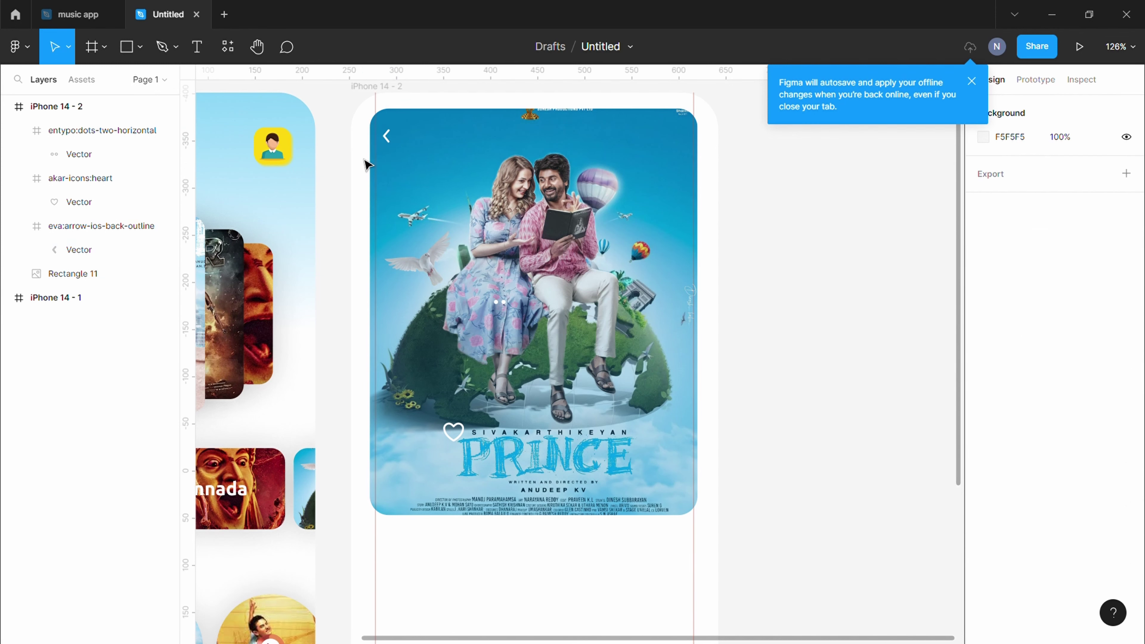
pyautogui.click(396, 142)
pyautogui.scroll(-5, 1037, 416)
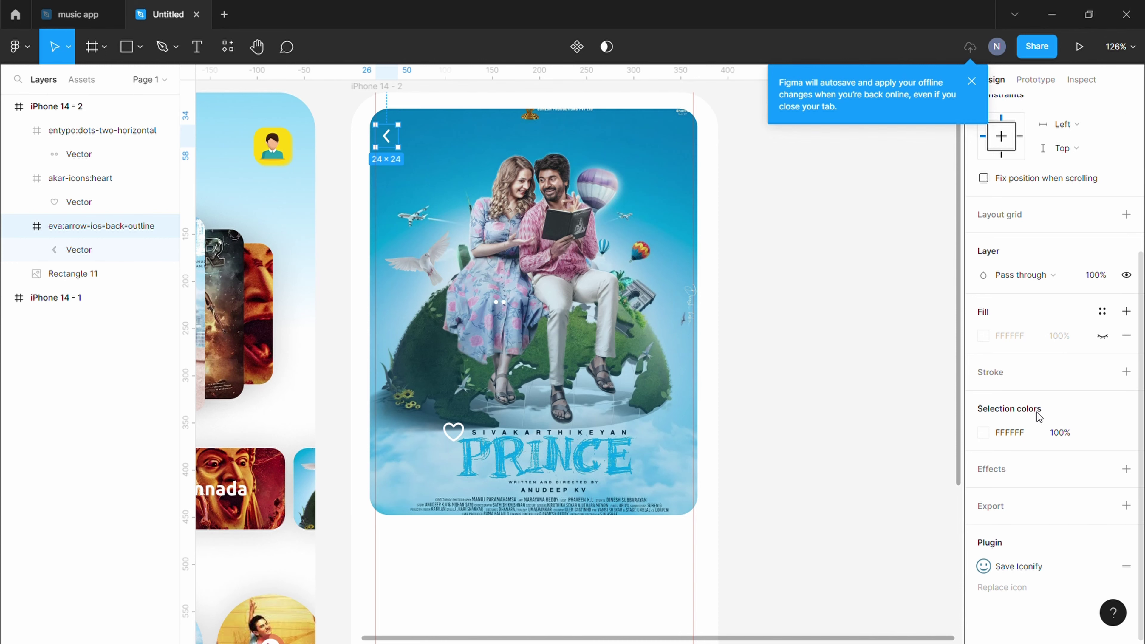
pyautogui.scroll(5, 1037, 416)
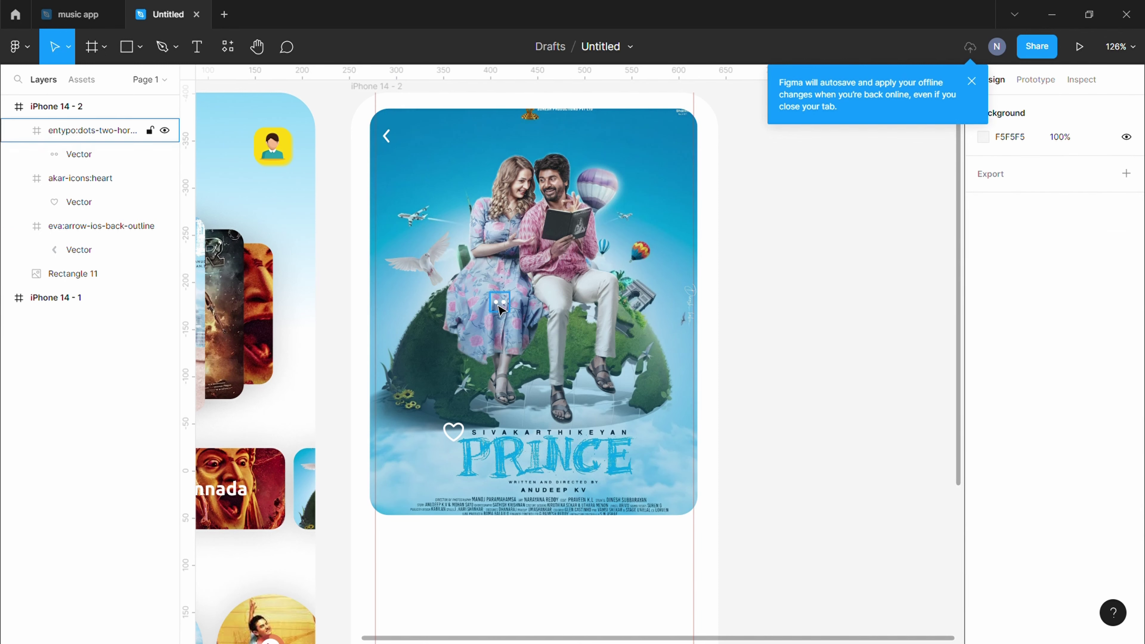
# Step: Place the dots icon in the poster's top-right corner at 35×35
pyautogui.moveTo(500, 301)
pyautogui.mouseDown()
pyautogui.moveTo(665, 142)
pyautogui.moveTo(681, 144)
pyautogui.mouseUp()
pyautogui.write('33')
pyautogui.press('Return')
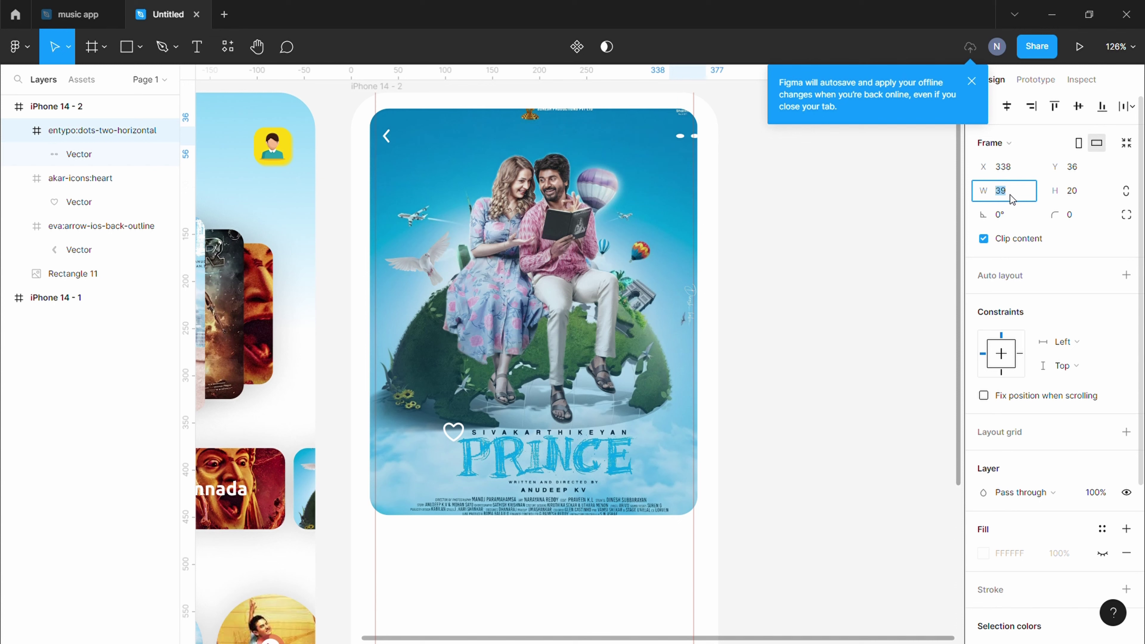
pyautogui.write('21')
pyautogui.press('Return')
pyautogui.write('35')
pyautogui.press('Return')
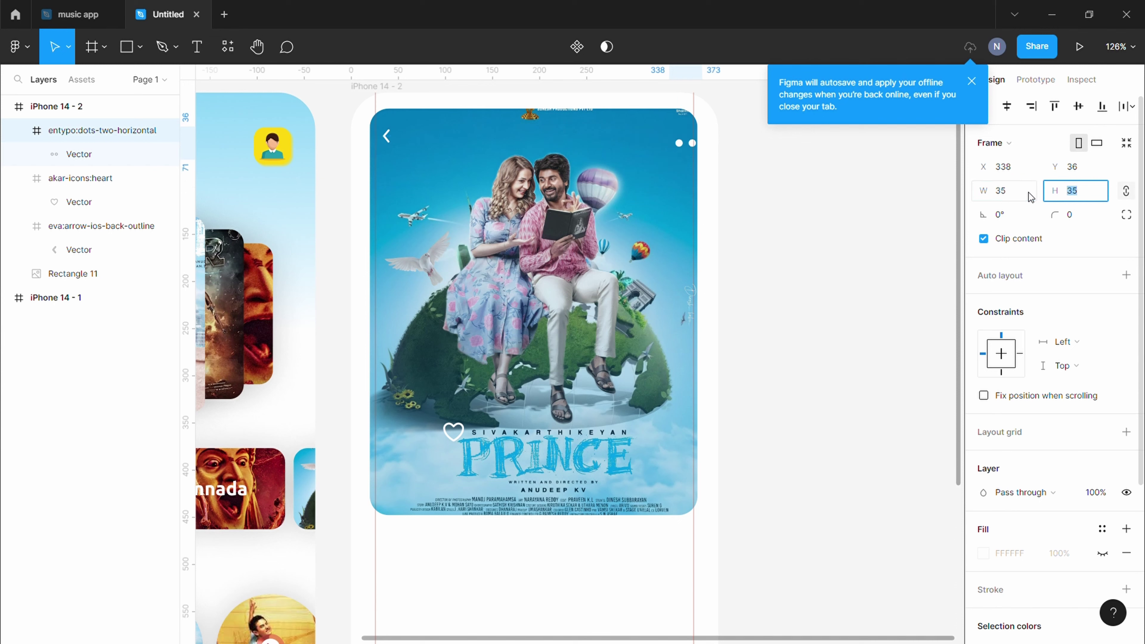
pyautogui.click(793, 194)
pyautogui.moveTo(686, 152); pyautogui.dragTo(670, 150)
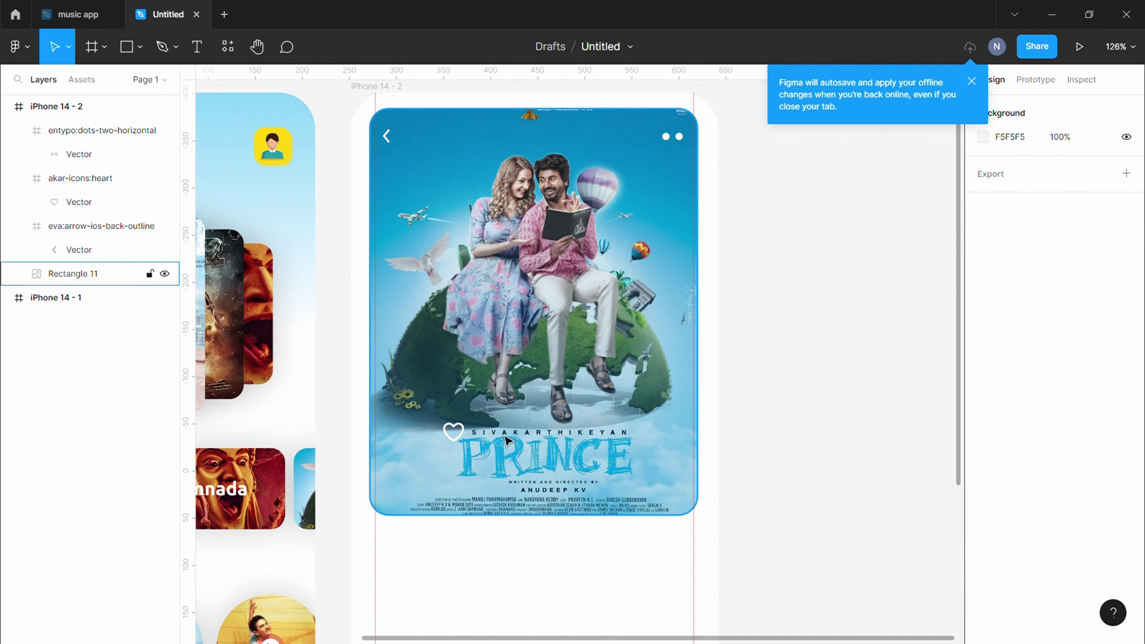
# Step: Put a 30×30 heart at the poster's bottom-right and start a Now Playing text layer
pyautogui.moveTo(457, 440); pyautogui.dragTo(675, 494)
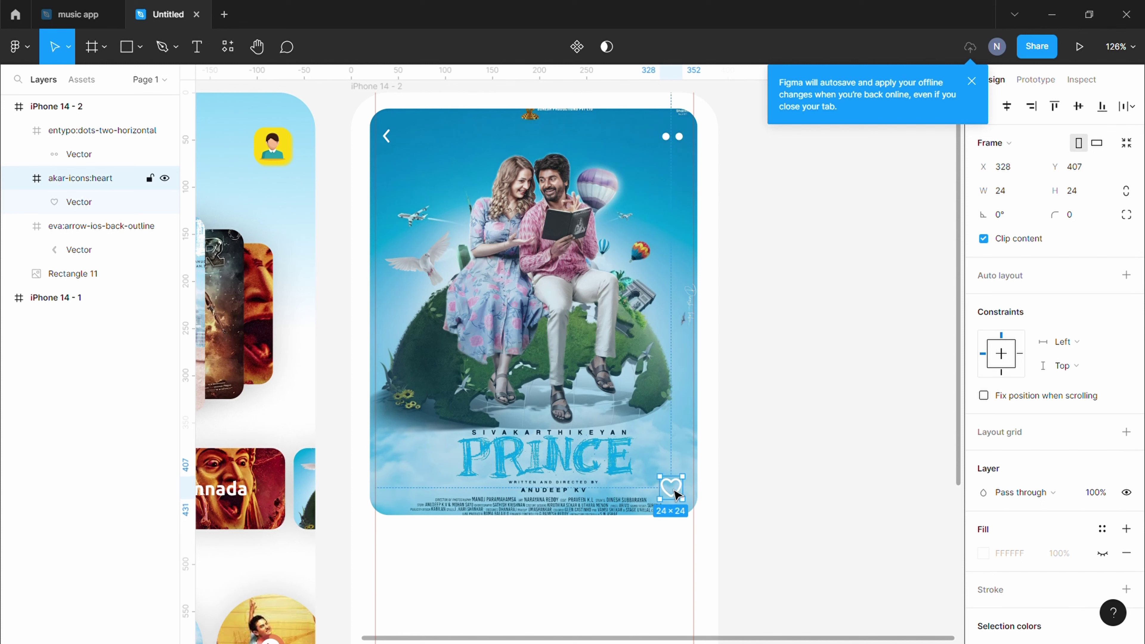
pyautogui.press('Escape')
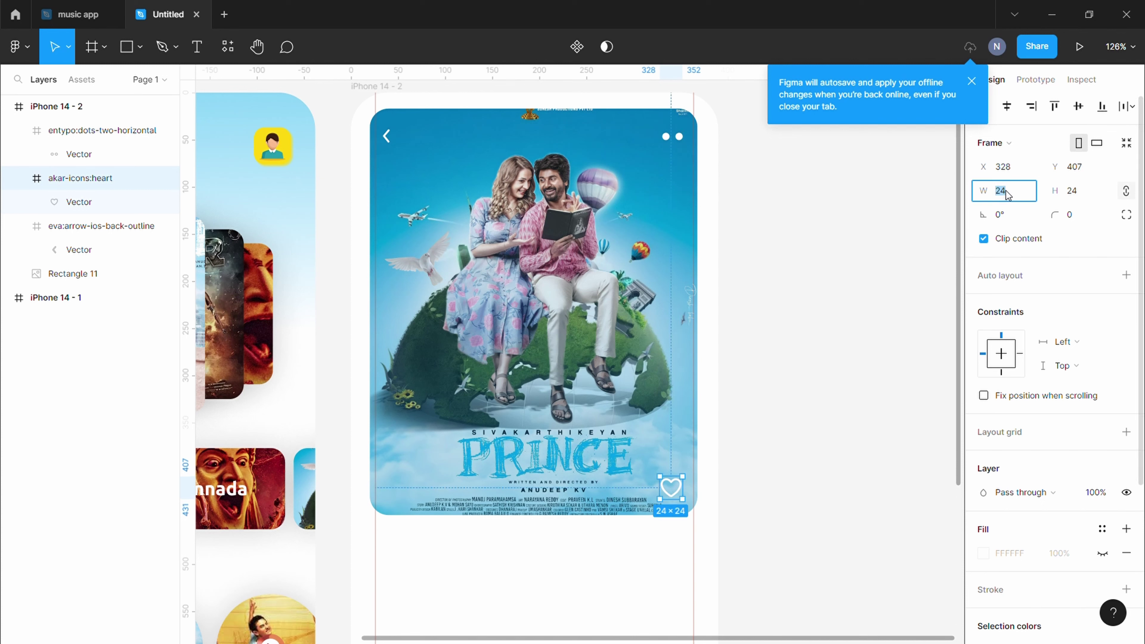
pyautogui.write('30')
pyautogui.press('Return')
pyautogui.click(719, 491)
pyautogui.moveTo(684, 504); pyautogui.dragTo(678, 502)
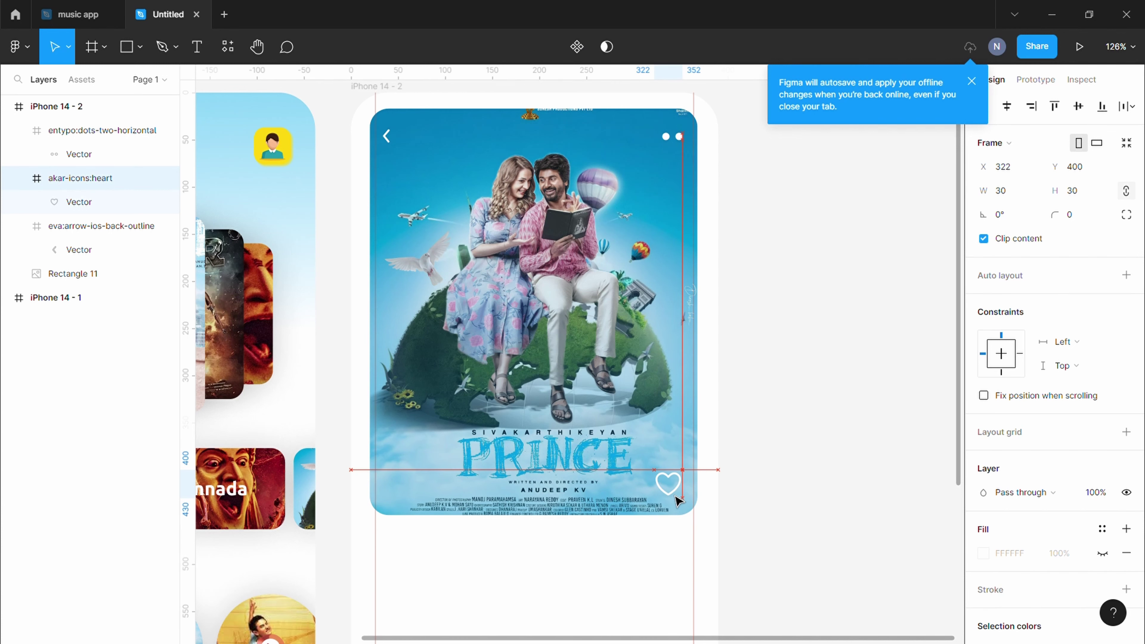
pyautogui.press('t')
pyautogui.click(477, 498)
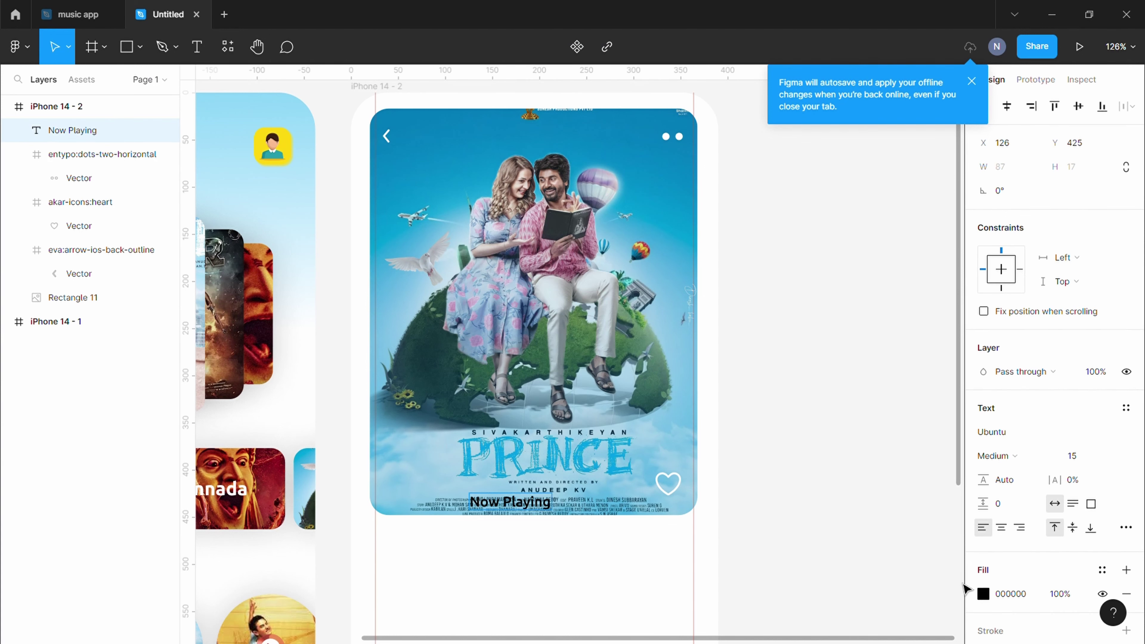
# Step: Make the Now Playing text white (FFFFFF)
pyautogui.click(983, 594)
pyautogui.write('FFFFFF')
pyautogui.press('Return')
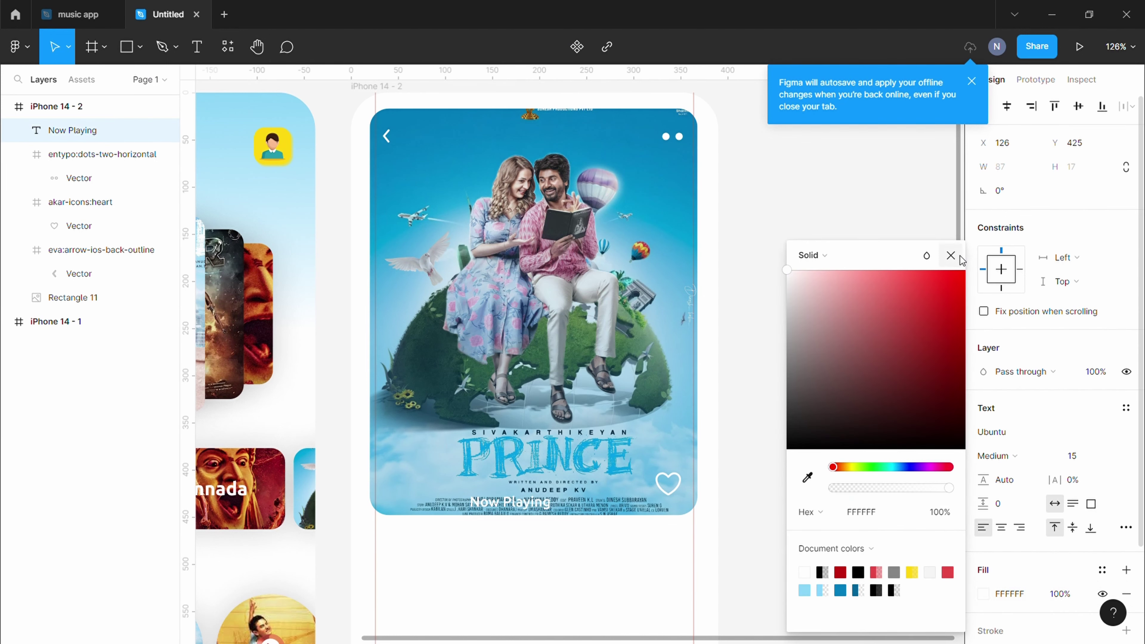
pyautogui.click(950, 256)
# Step: Move the Now Playing title up to the top of the poster
pyautogui.moveTo(531, 509); pyautogui.dragTo(555, 492)
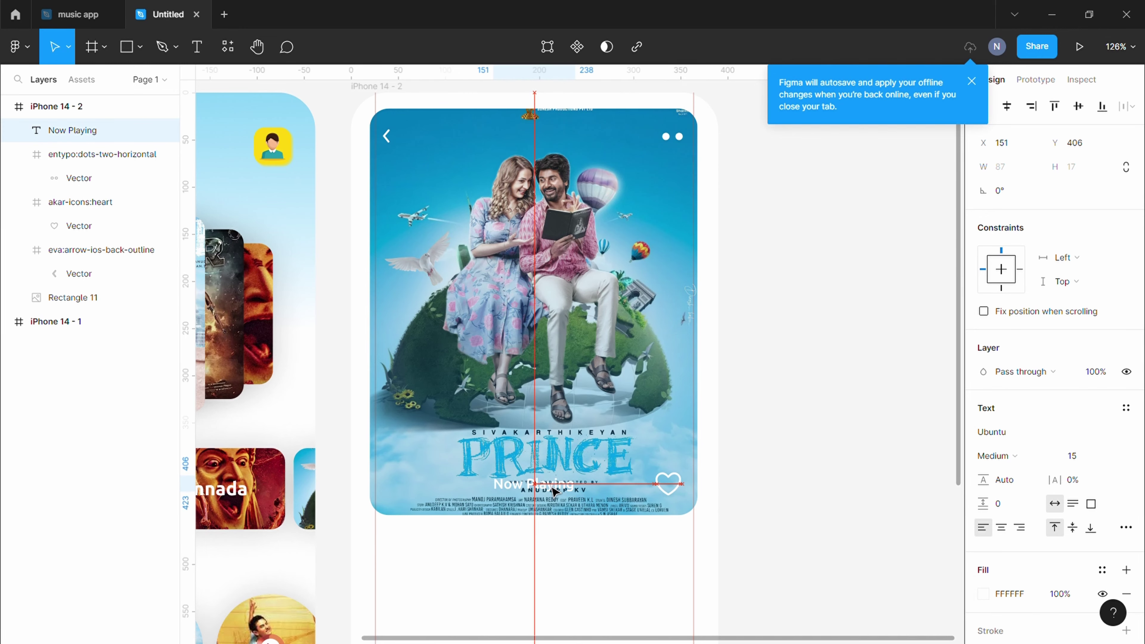
pyautogui.click(790, 512)
pyautogui.hscroll(-2, 721, 542)
pyautogui.moveTo(591, 492)
pyautogui.mouseDown()
pyautogui.moveTo(584, 189)
pyautogui.moveTo(595, 135)
pyautogui.mouseUp()
pyautogui.click(775, 417)
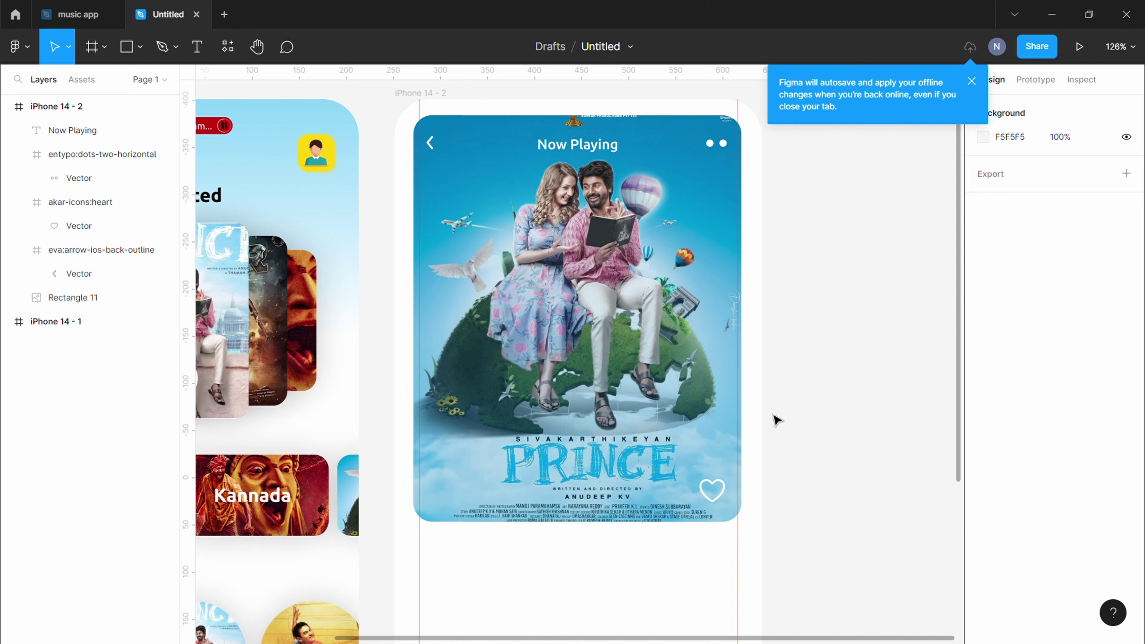
pyautogui.click(594, 150)
pyautogui.click(902, 314)
# Step: Centre the poster horizontally and start a new text line beneath it
pyautogui.moveTo(652, 601)
pyautogui.mouseDown()
pyautogui.moveTo(626, 402)
pyautogui.moveTo(655, 378)
pyautogui.mouseUp()
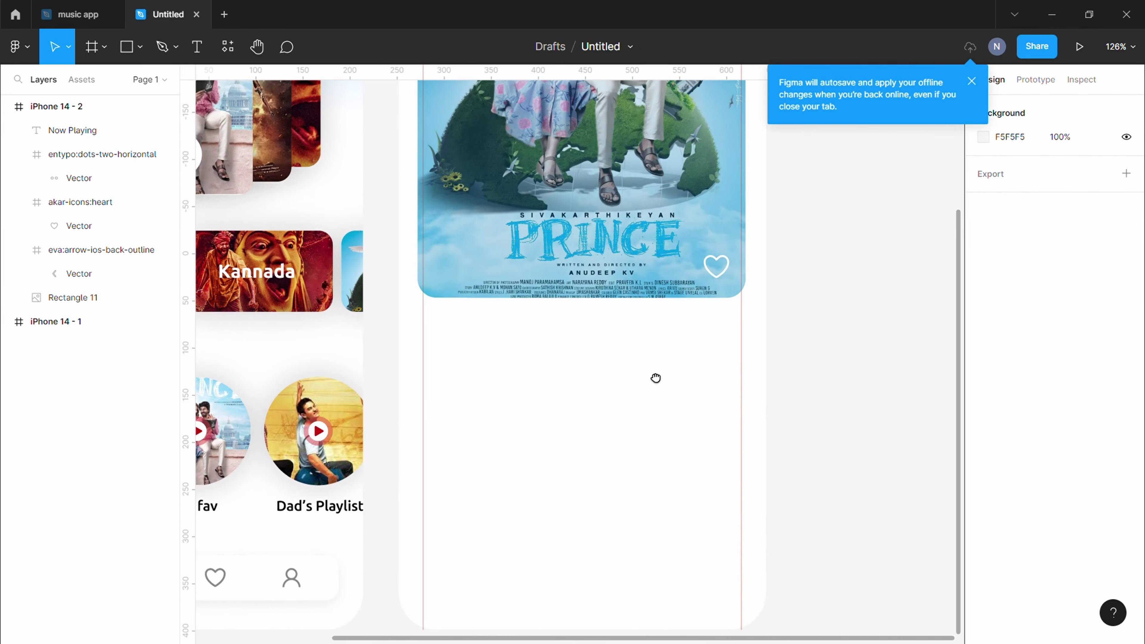
pyautogui.moveTo(586, 181); pyautogui.dragTo(588, 180)
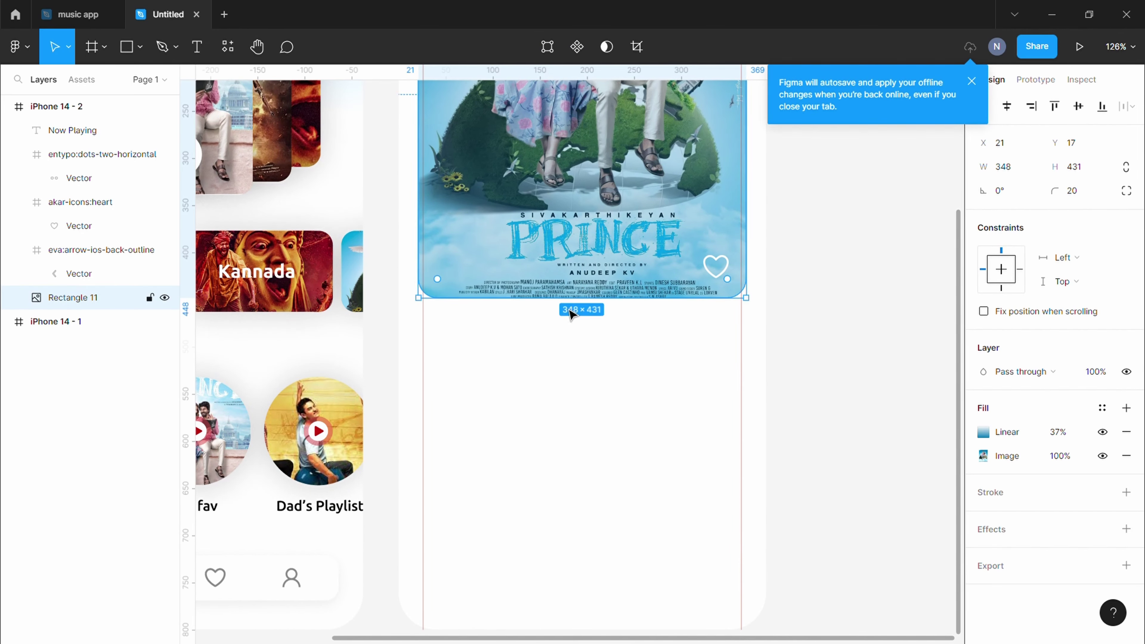
pyautogui.click(829, 323)
pyautogui.press('t')
pyautogui.click(441, 332)
pyautogui.write('Jessica jessica...')
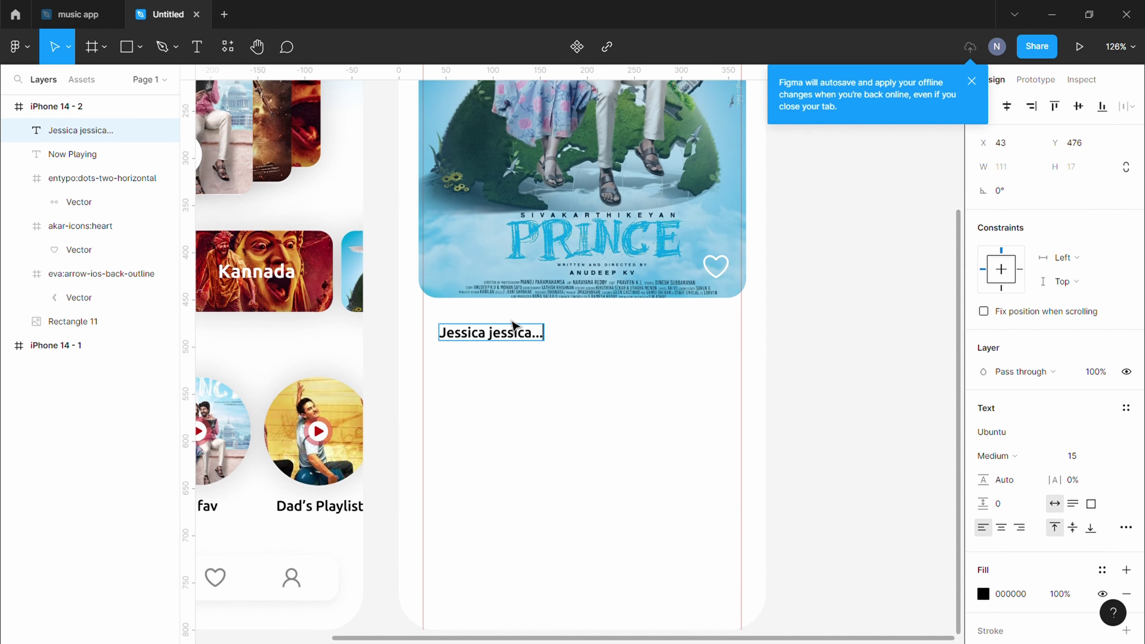
# Step: Make the song title Bold 27 and align it with the poster's left edge
pyautogui.click(996, 456)
pyautogui.click(1080, 456)
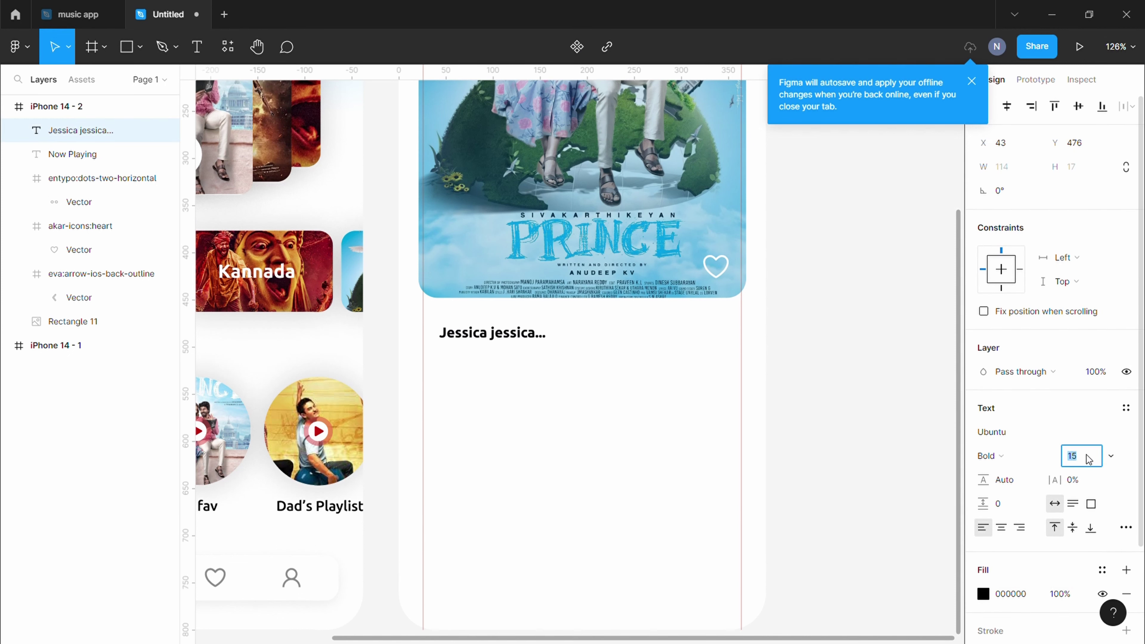
pyautogui.press('Up')
pyautogui.press('Up')
pyautogui.press('Up')
pyautogui.press('Up')
pyautogui.press('Up')
pyautogui.press('Up')
pyautogui.press('Up')
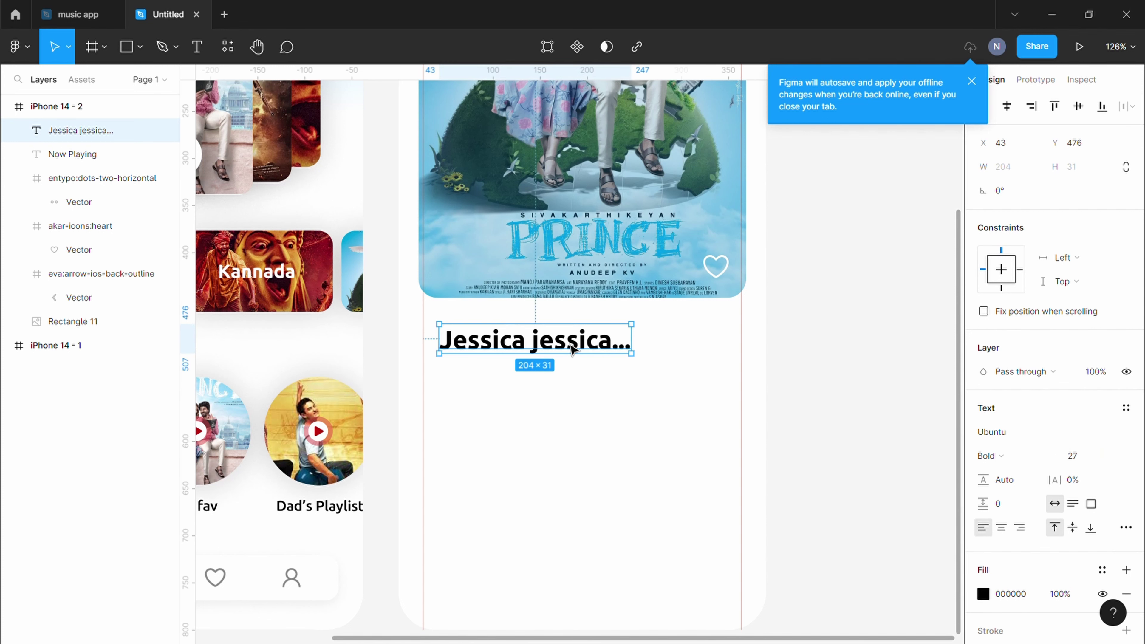
pyautogui.moveTo(577, 348); pyautogui.dragTo(561, 335)
pyautogui.click(649, 361)
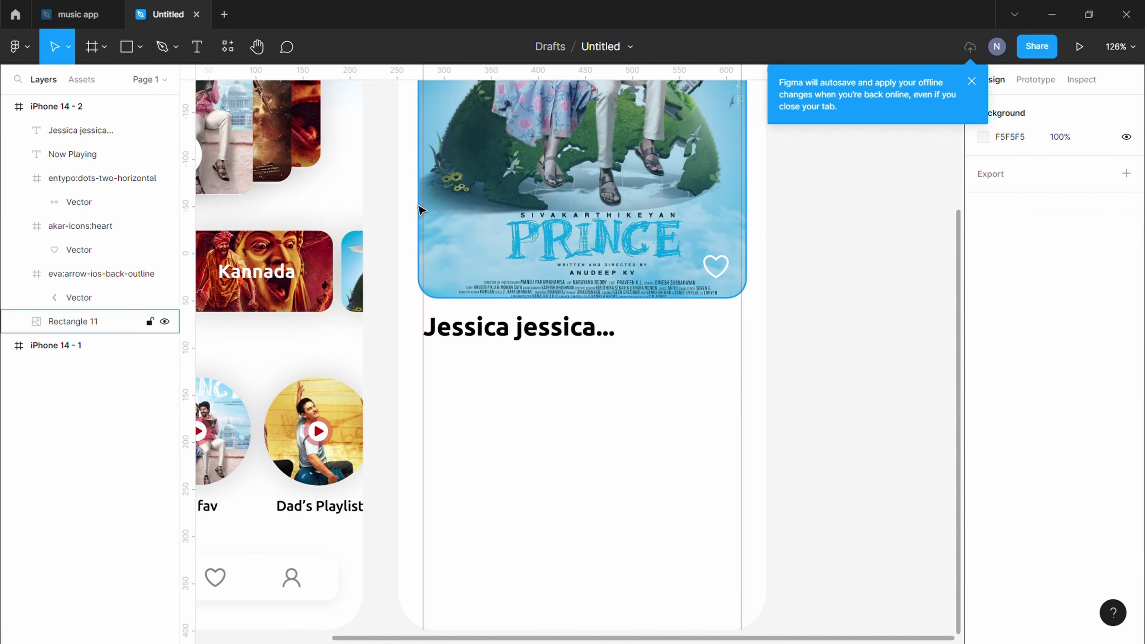
# Step: Add a 'Lorem epsum' subtitle below the title in Light weight
pyautogui.press('t')
pyautogui.click(451, 374)
pyautogui.write('Lorem epsum')
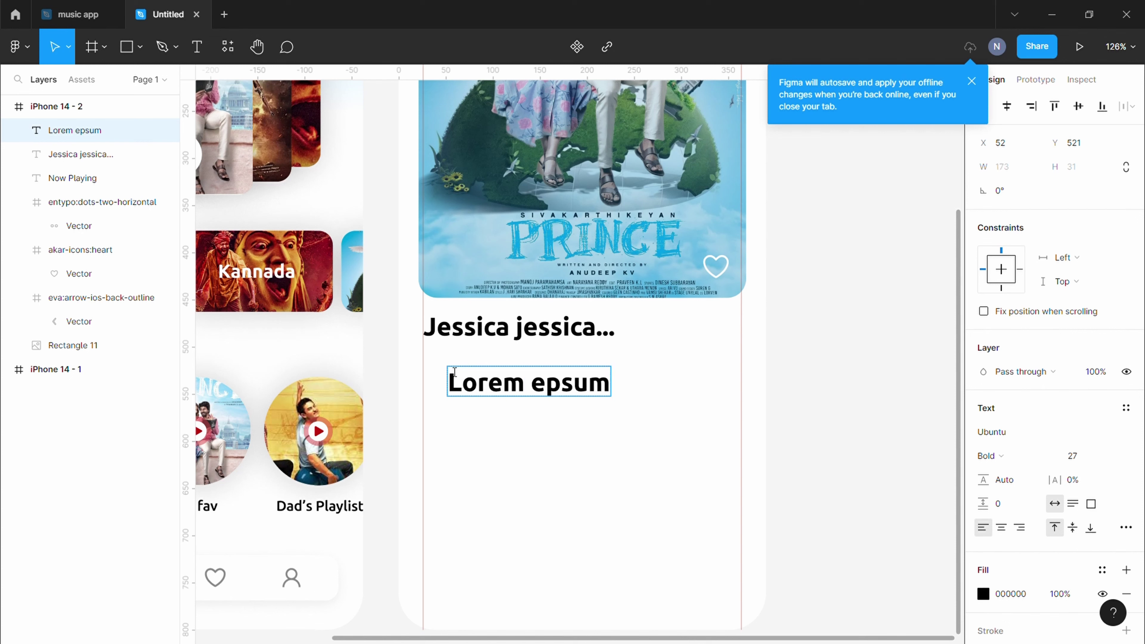
pyautogui.tripleClick(477, 384)
pyautogui.click(989, 455)
pyautogui.click(1010, 419)
pyautogui.click(989, 456)
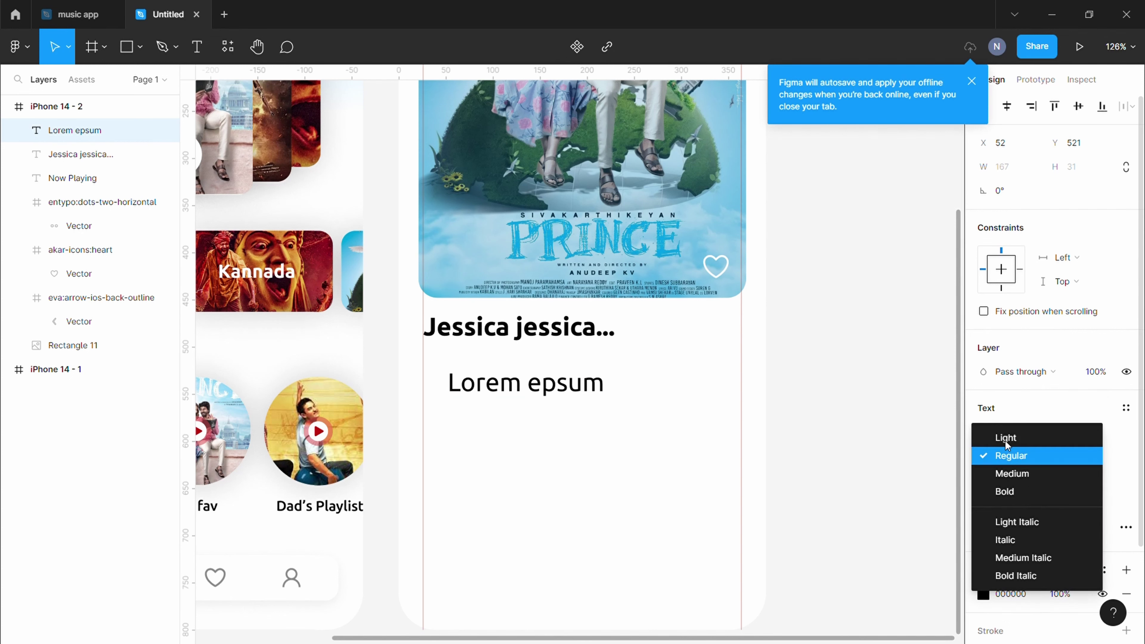
pyautogui.click(1006, 438)
# Step: Set the subtitle to size 18 and colour it grey
pyautogui.click(1082, 455)
pyautogui.press('Down')
pyautogui.write('14')
pyautogui.press('Return')
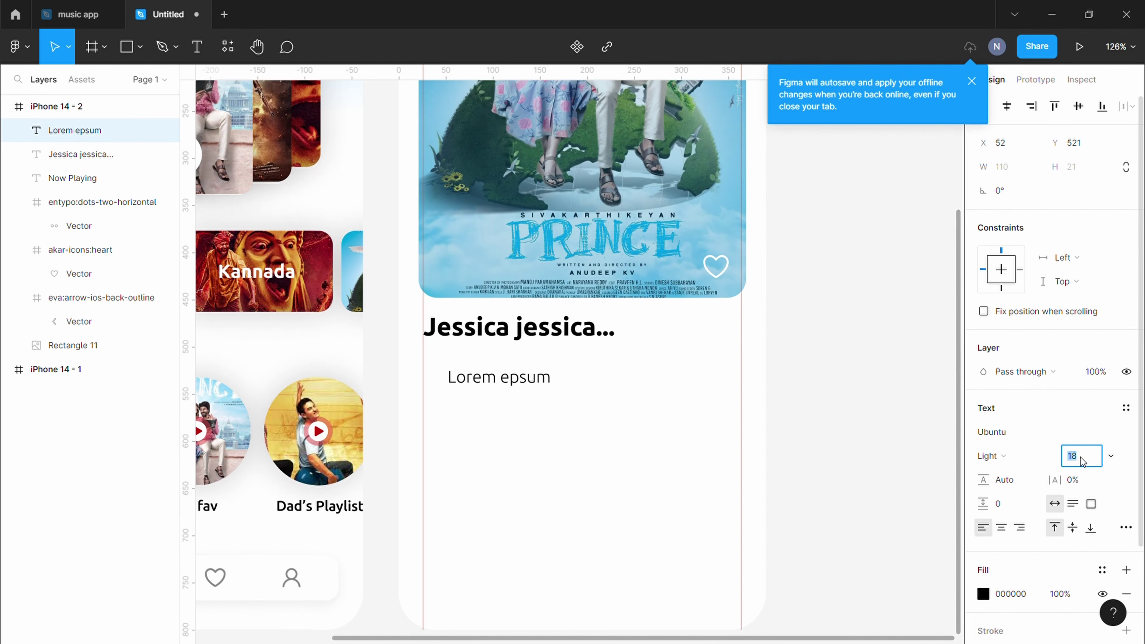
pyautogui.moveTo(544, 380); pyautogui.dragTo(519, 360)
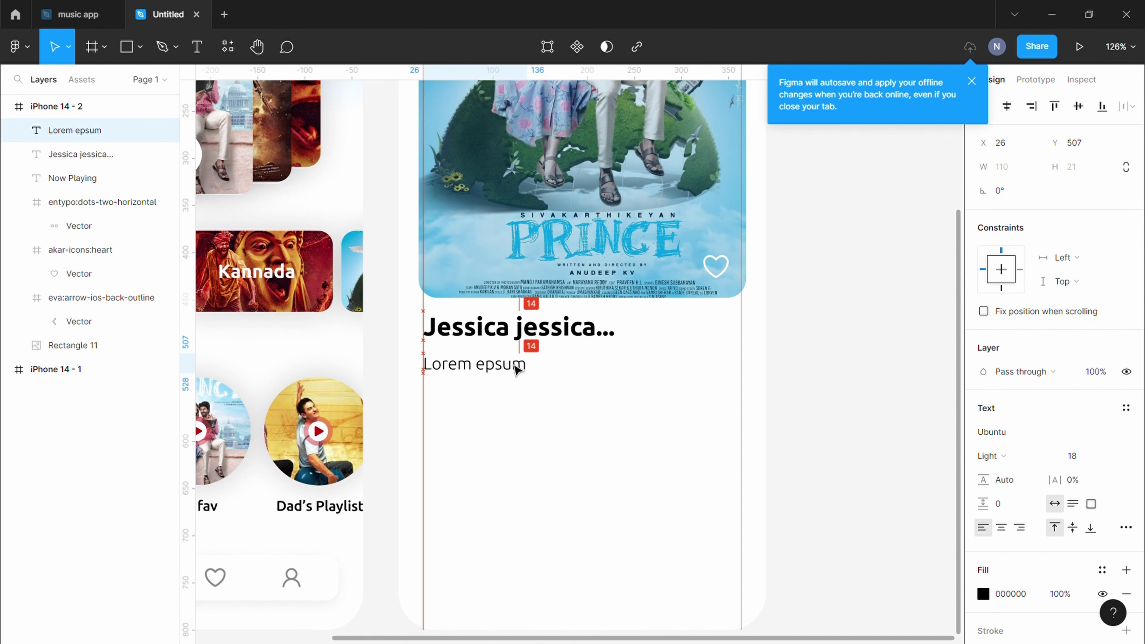
pyautogui.scroll(-3, 1008, 509)
pyautogui.click(983, 478)
pyautogui.click(882, 404)
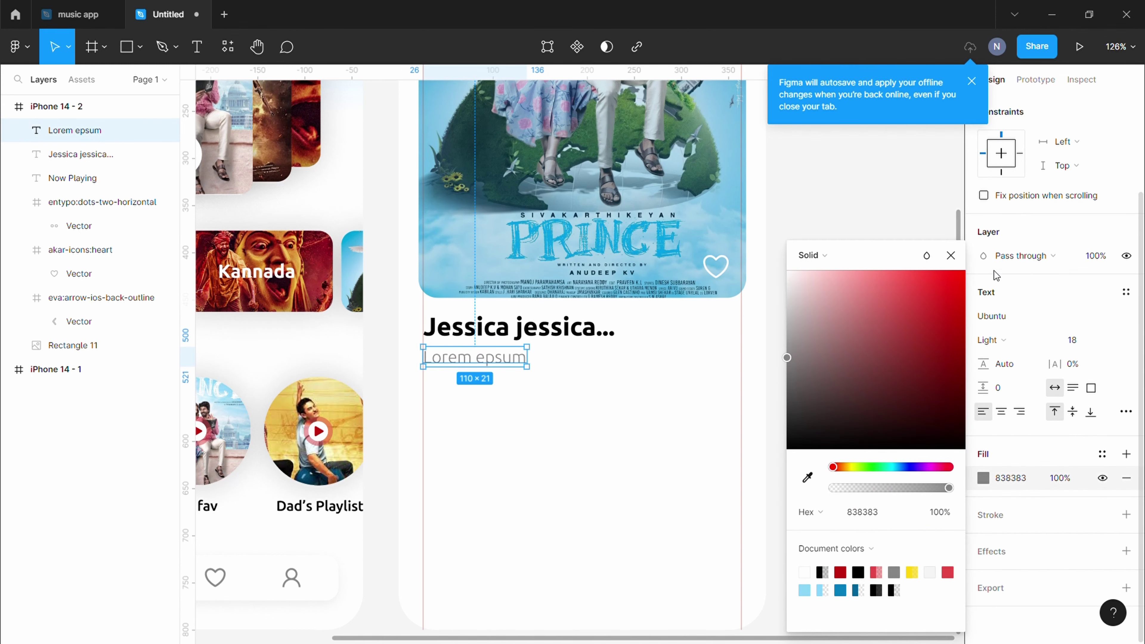
pyautogui.click(867, 327)
# Step: Draw a horizontal line below the subtitle
pyautogui.scroll(-1, 481, 323)
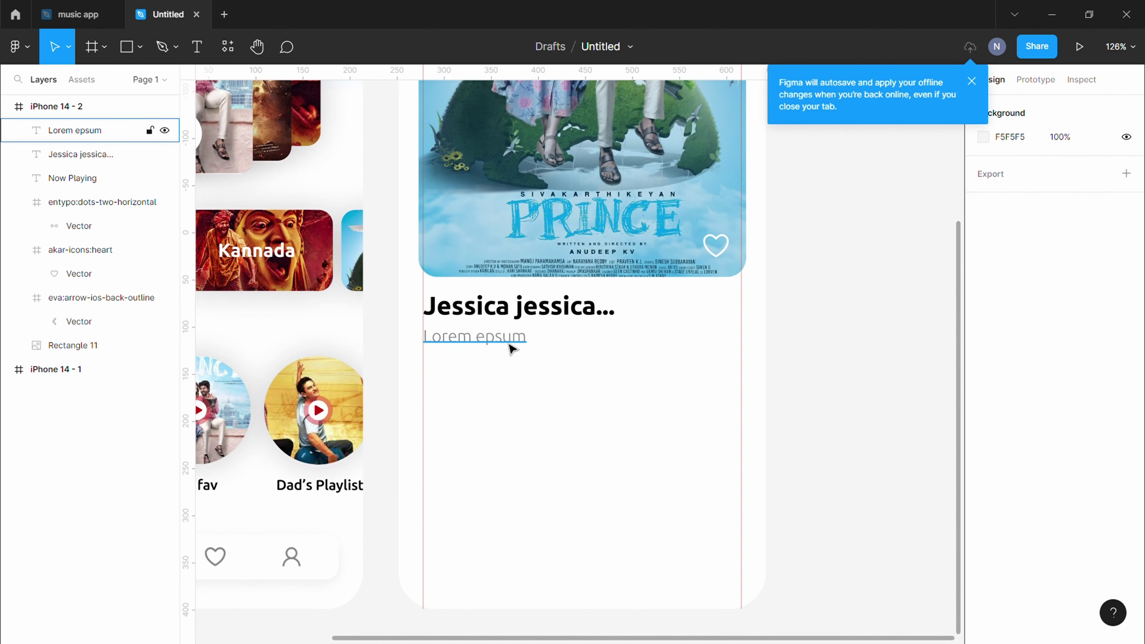
pyautogui.click(511, 346)
pyautogui.click(891, 345)
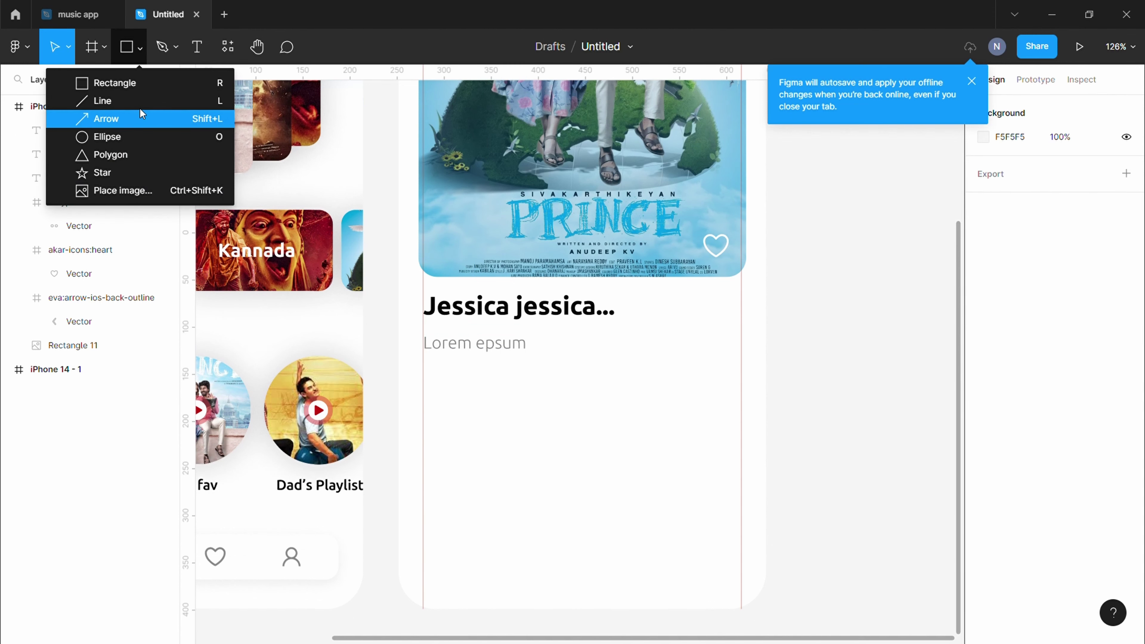
pyautogui.click(96, 100)
pyautogui.scroll(5, 555, 429)
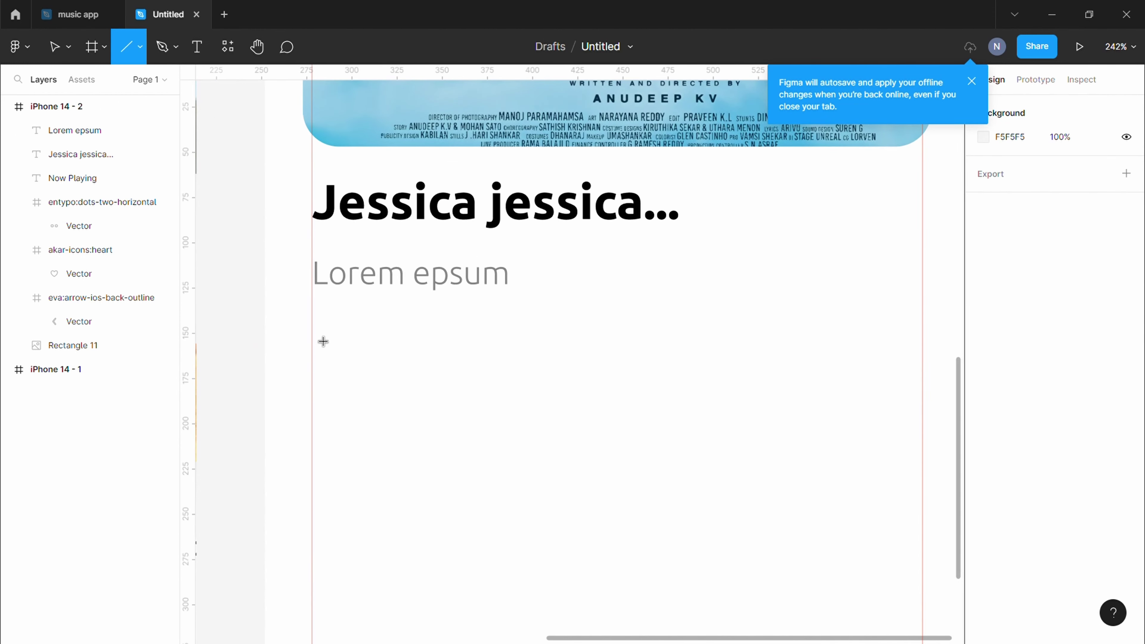
pyautogui.moveTo(311, 326); pyautogui.dragTo(923, 326)
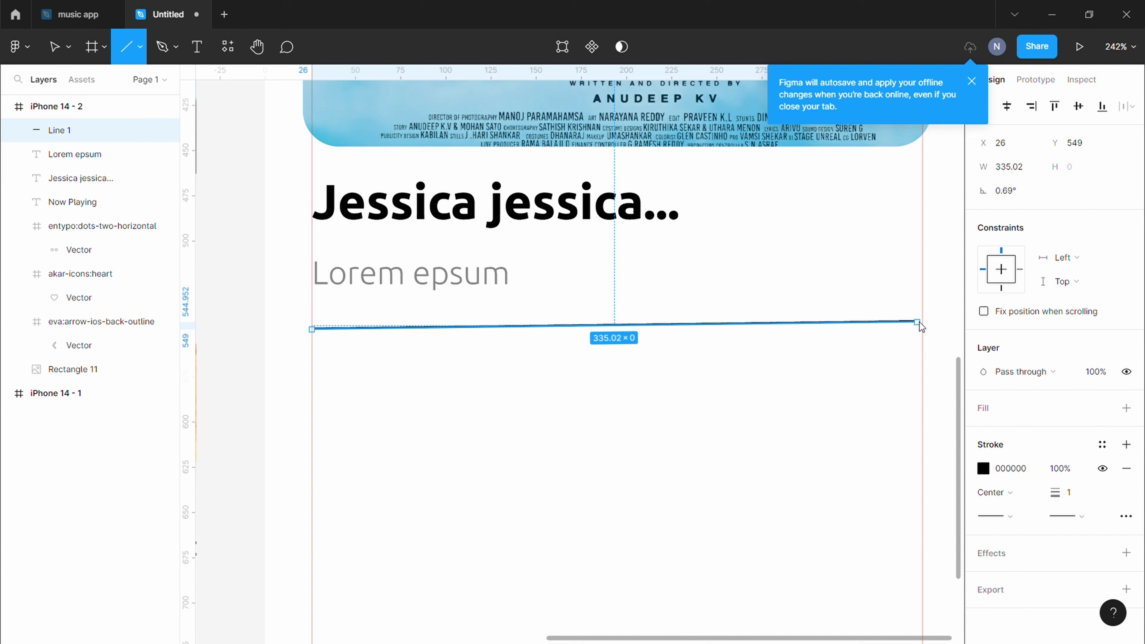
pyautogui.write('0')
# Step: Give the line a light grey EDEDED stroke at weight 2
pyautogui.click(983, 468)
pyautogui.write('AFAFAF')
pyautogui.press('Return')
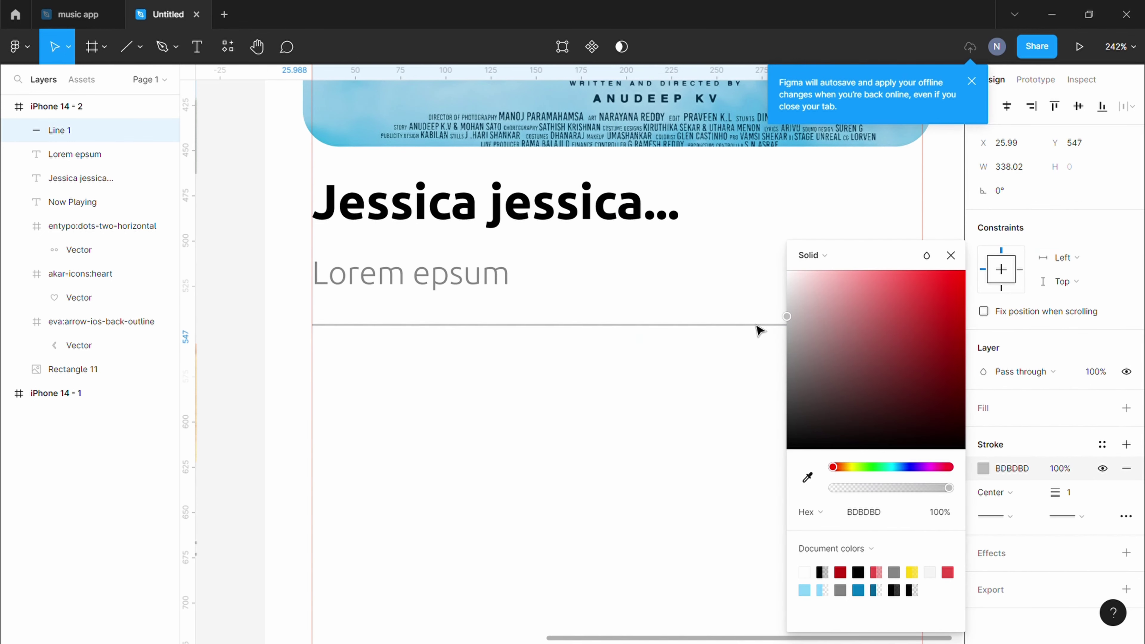
pyautogui.click(787, 328)
pyautogui.click(965, 291)
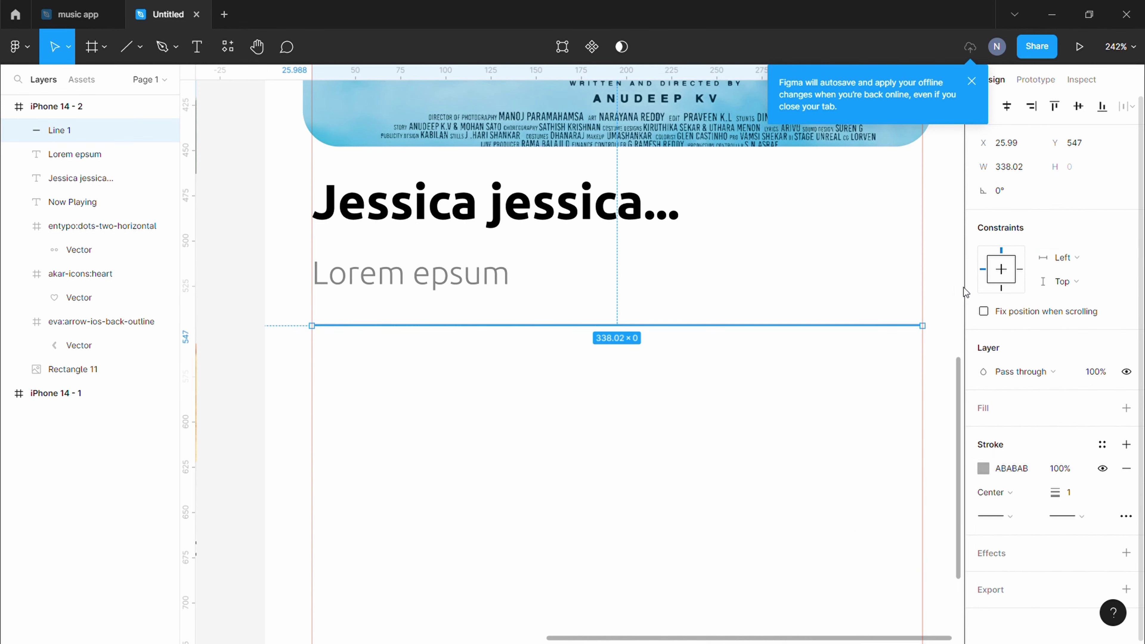
pyautogui.click(944, 440)
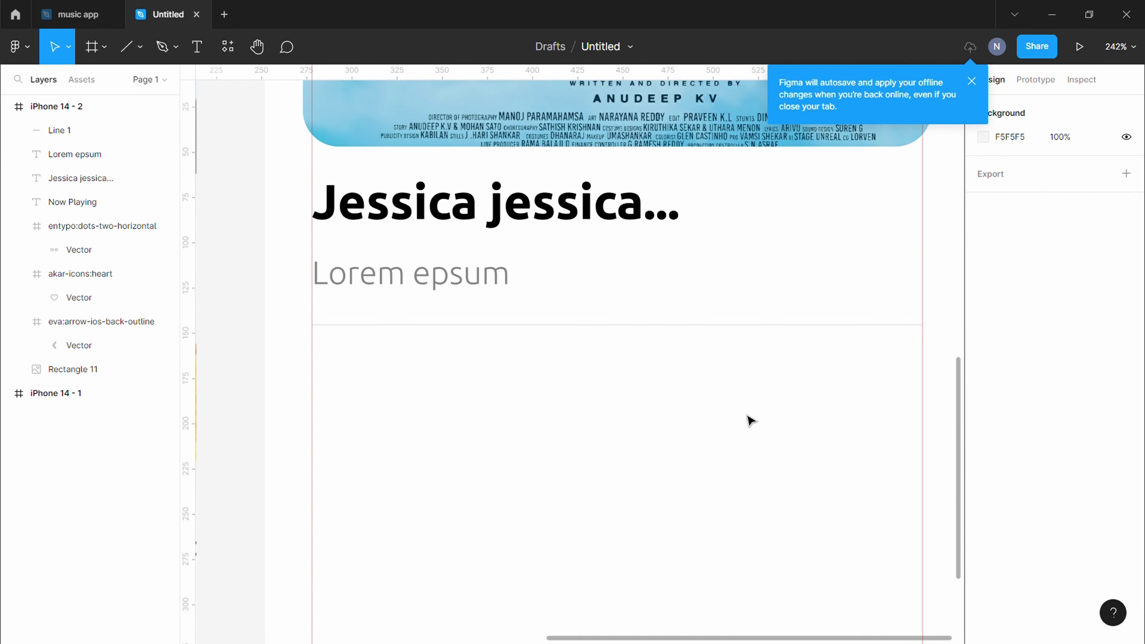
pyautogui.click(640, 324)
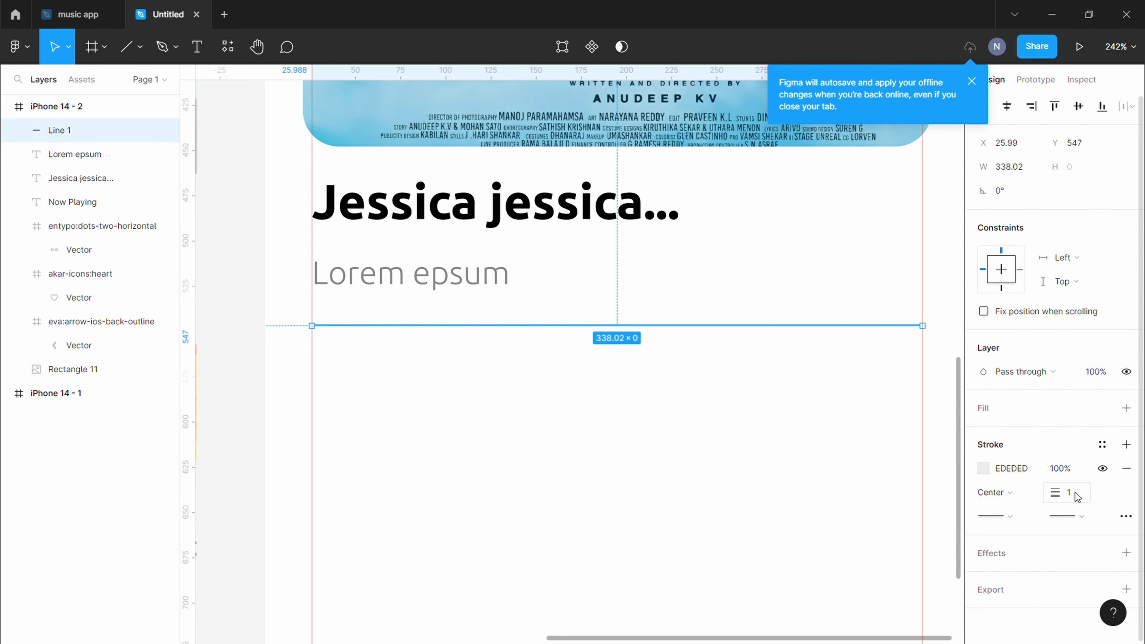
pyautogui.click(949, 363)
# Step: Duplicate the line, shorten the copy to 133 wide and place it over the track
pyautogui.click(575, 335)
pyautogui.hotkey('ctrl', 'd')
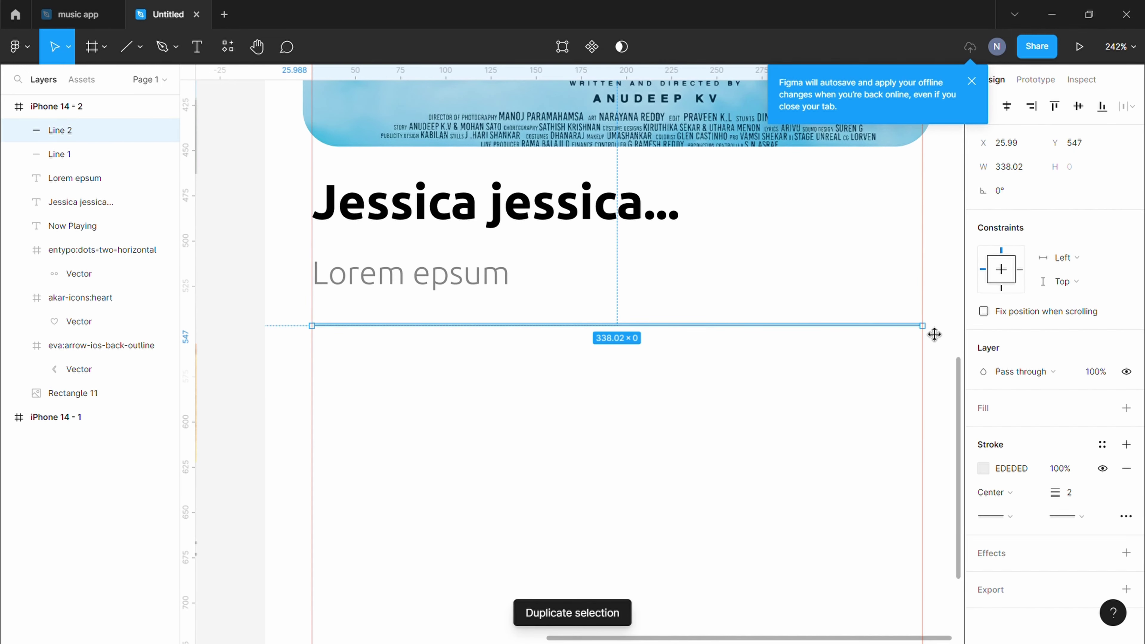
pyautogui.scroll(3, 930, 336)
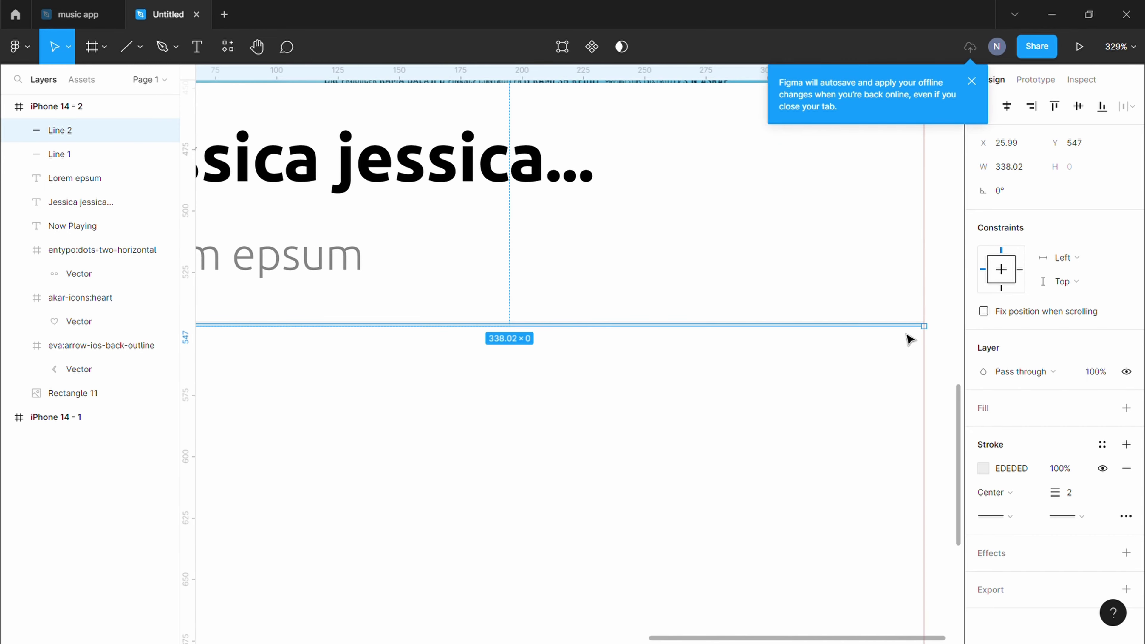
pyautogui.moveTo(908, 339)
pyautogui.mouseDown()
pyautogui.moveTo(926, 346)
pyautogui.moveTo(391, 348)
pyautogui.mouseUp()
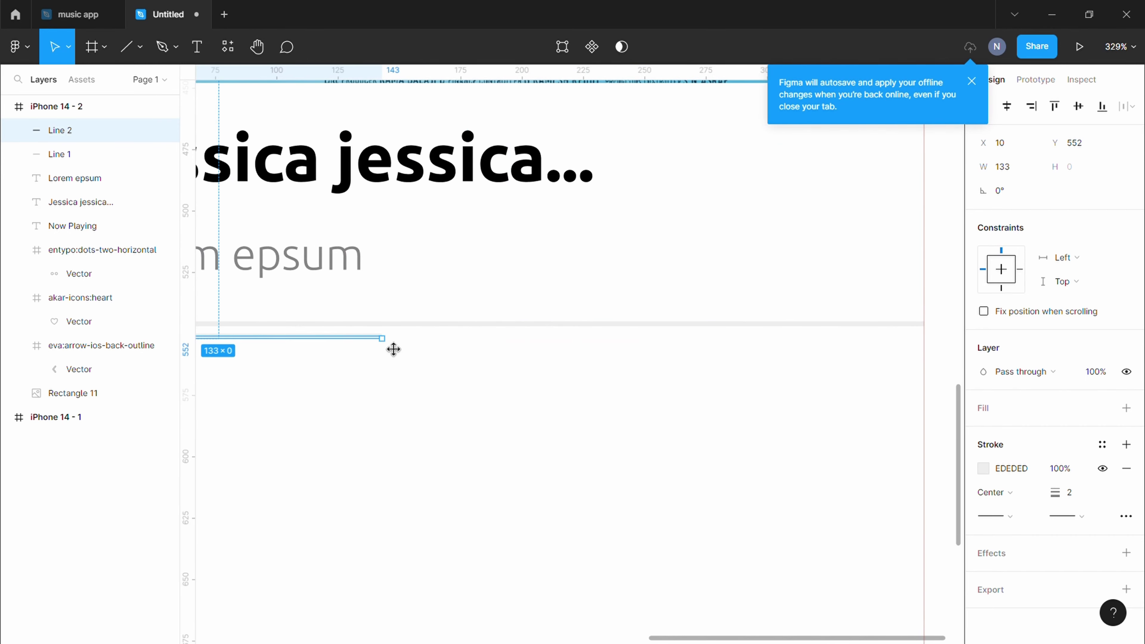
pyautogui.scroll(-2, 378, 361)
pyautogui.moveTo(526, 368); pyautogui.dragTo(559, 349)
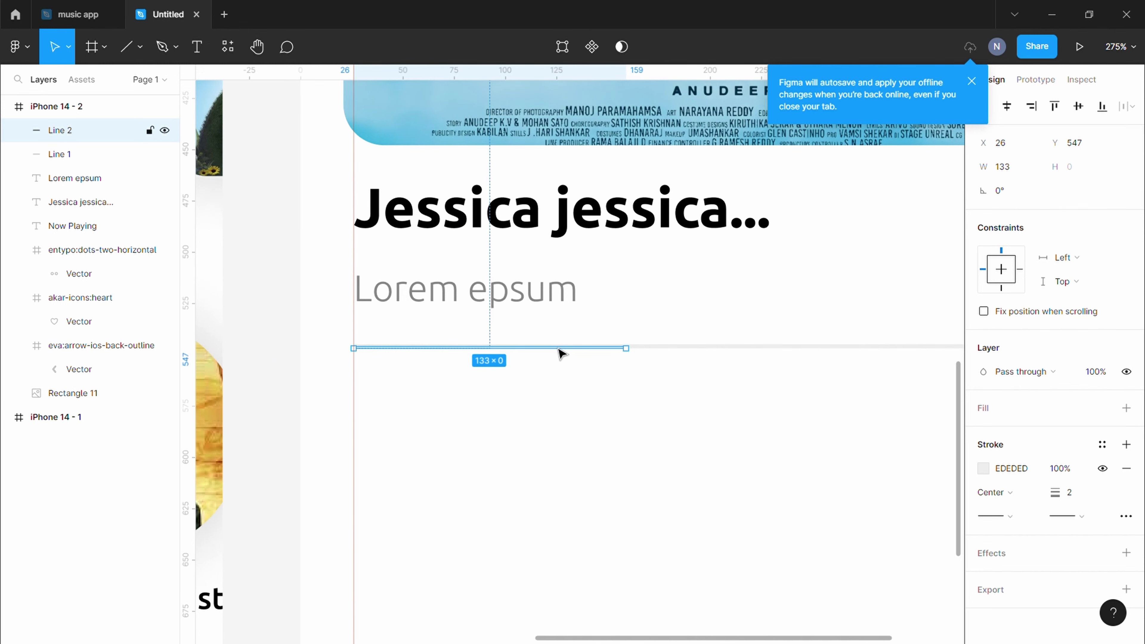
pyautogui.scroll(5, 462, 348)
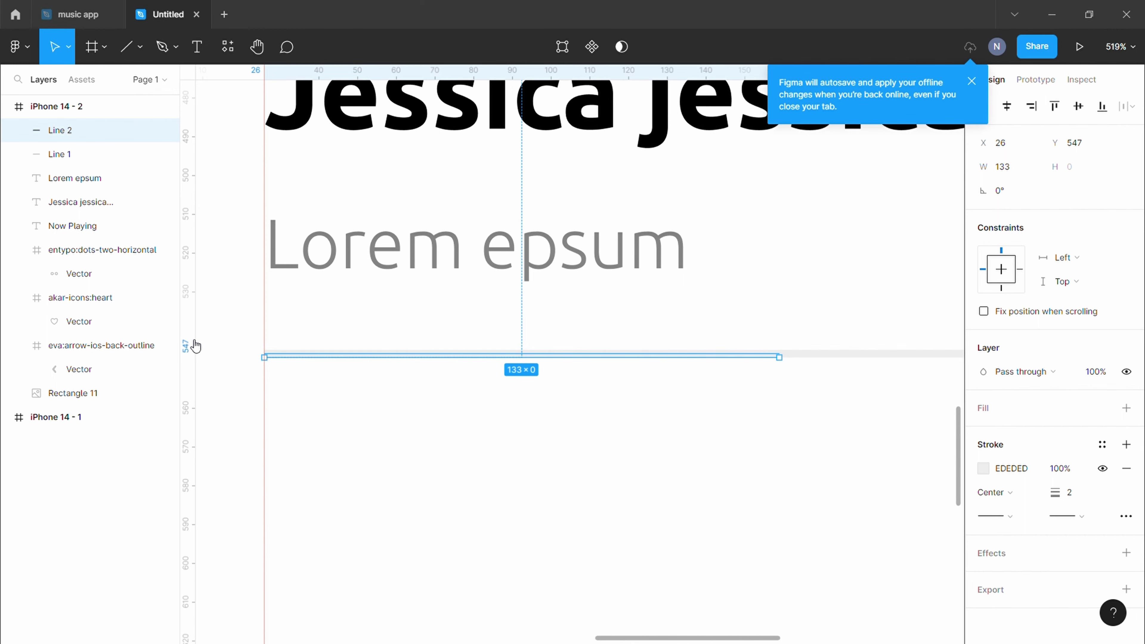
# Step: Colour the shortened progress line red
pyautogui.click(1020, 478)
pyautogui.click(738, 422)
pyautogui.scroll(-2, 738, 421)
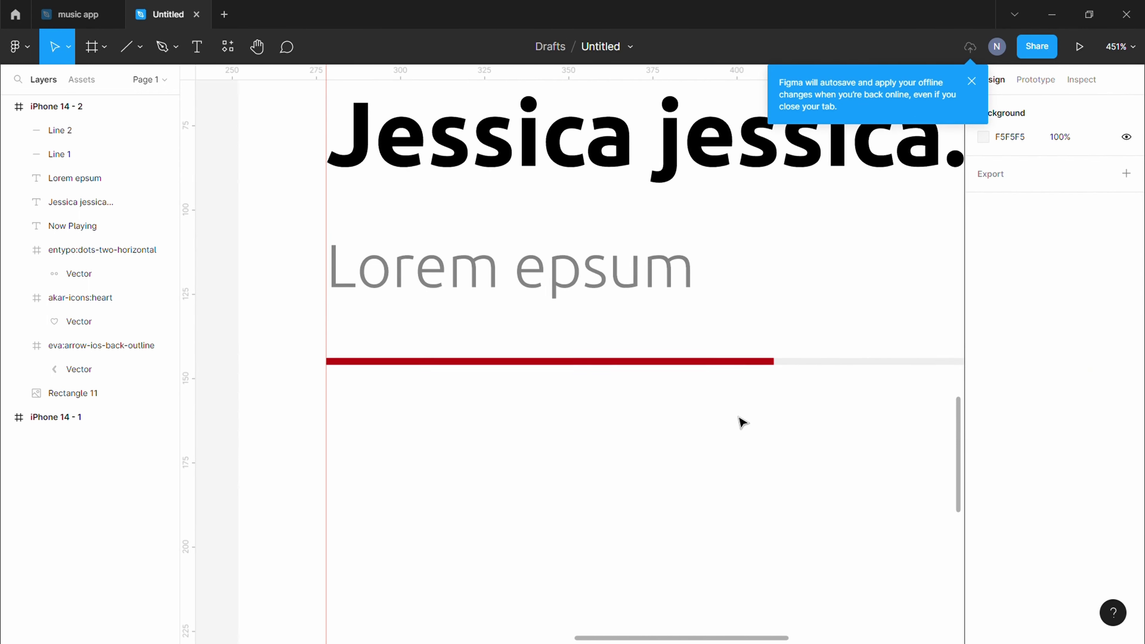
pyautogui.hscroll(2, 775, 389)
pyautogui.scroll(3, 713, 394)
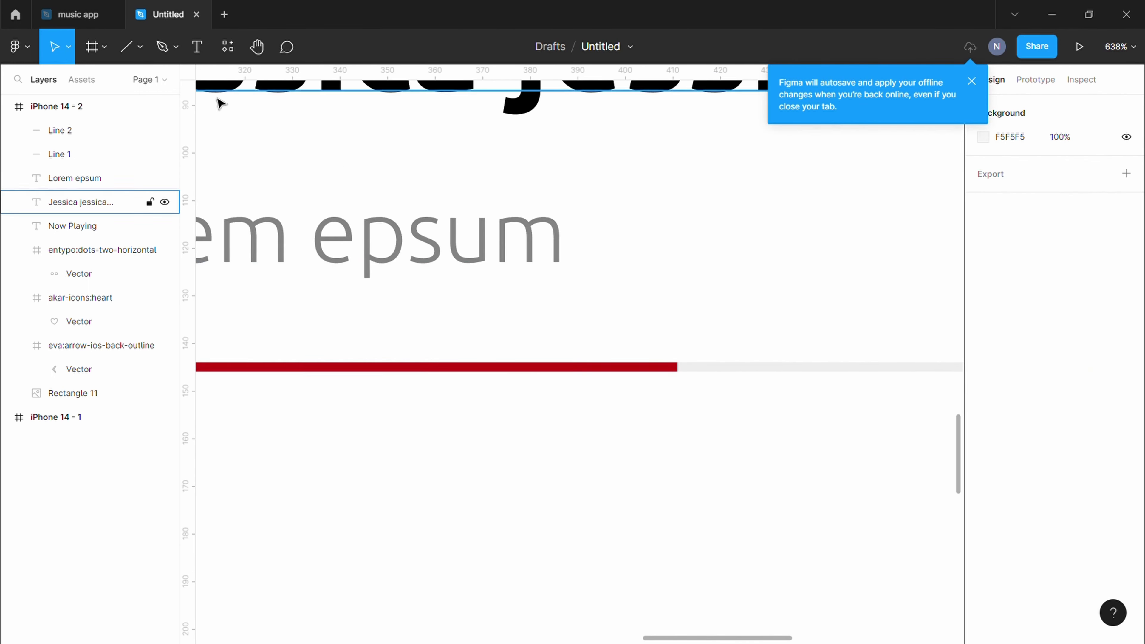
pyautogui.click(140, 46)
# Step: Draw a white circle knob at the red bar's end with a red outline
pyautogui.click(108, 136)
pyautogui.moveTo(663, 353); pyautogui.dragTo(692, 381)
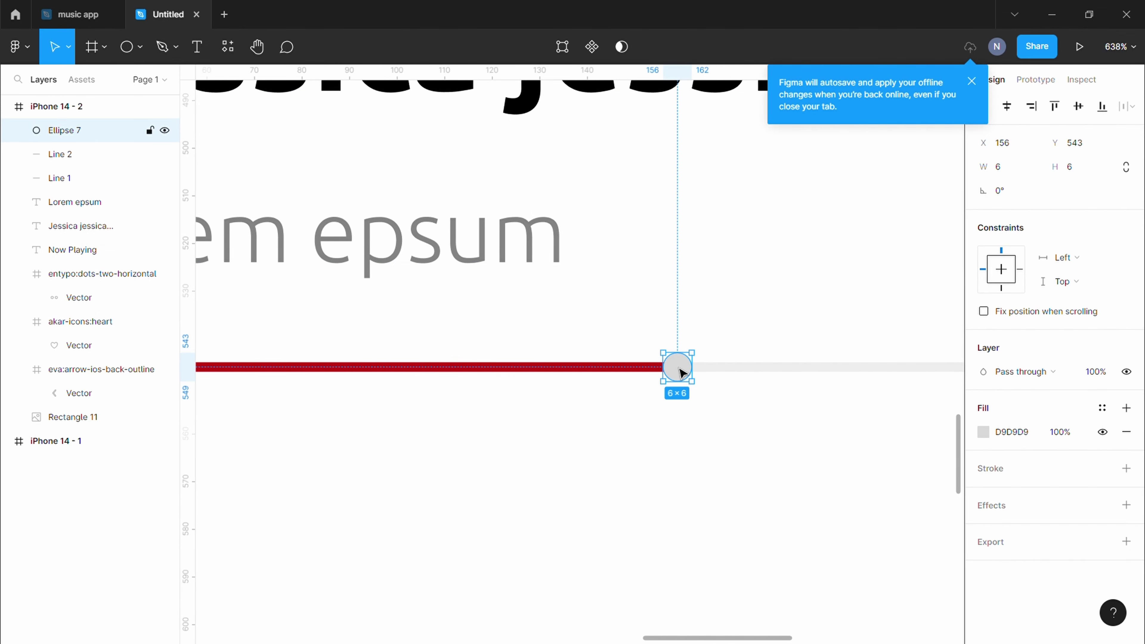
pyautogui.click(984, 432)
pyautogui.write('ffffff')
pyautogui.press('Return')
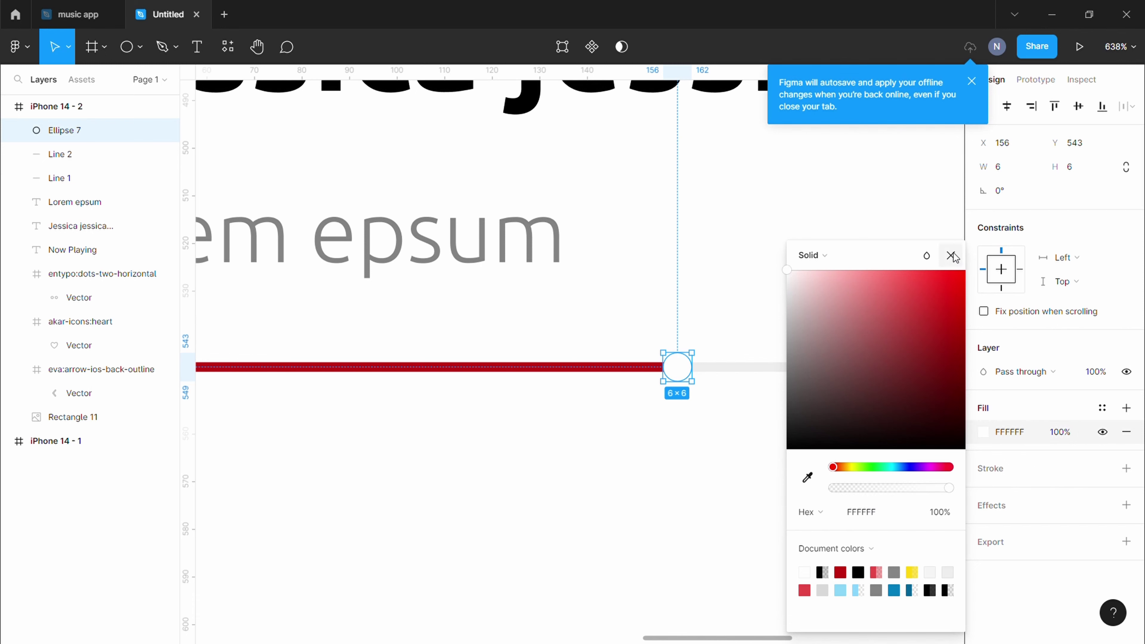
pyautogui.click(952, 255)
pyautogui.click(997, 472)
pyautogui.click(984, 493)
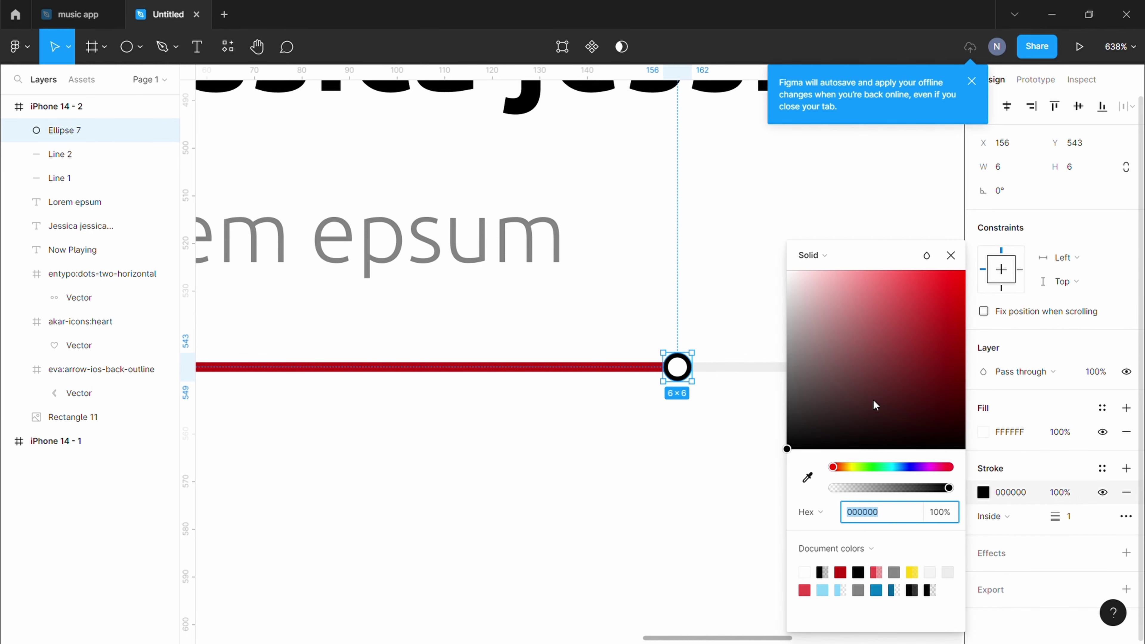
pyautogui.click(807, 478)
pyautogui.click(632, 367)
# Step: Set the knob's outline weight to 2 and its size to 8×8
pyautogui.click(952, 255)
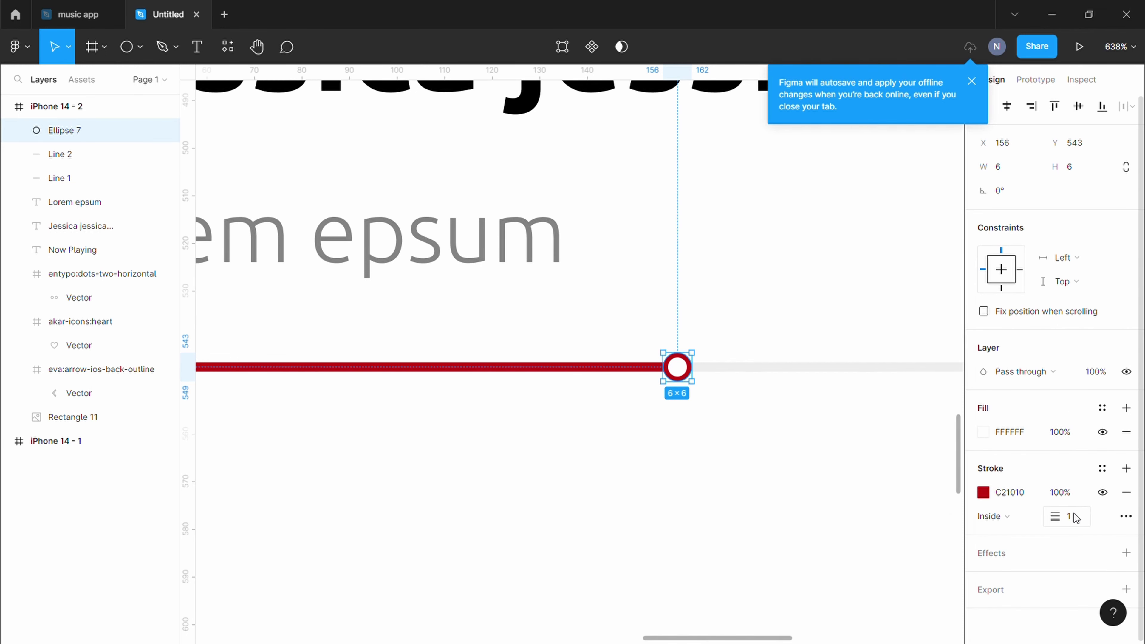
pyautogui.click(1069, 516)
pyautogui.write('2')
pyautogui.press('Return')
pyautogui.click(1015, 169)
pyautogui.write('7')
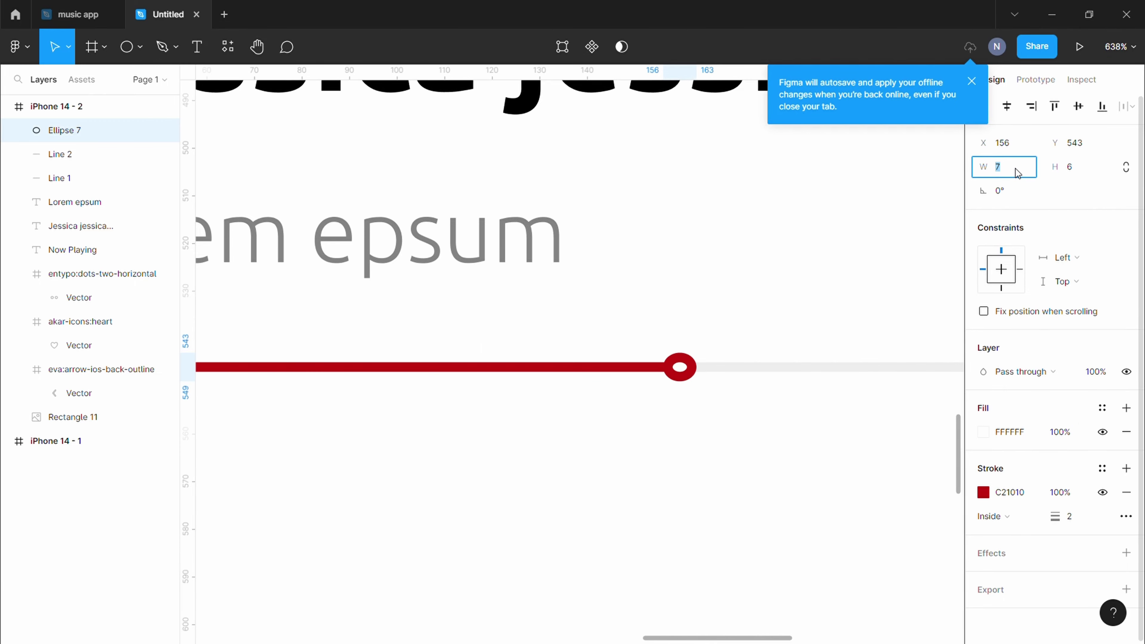
pyautogui.write('8')
pyautogui.press('Tab')
pyautogui.write('8')
pyautogui.press('Return')
pyautogui.press('Escape')
# Step: Add the 1:15 and 4:59 time labels under the progress bar
pyautogui.click(688, 387)
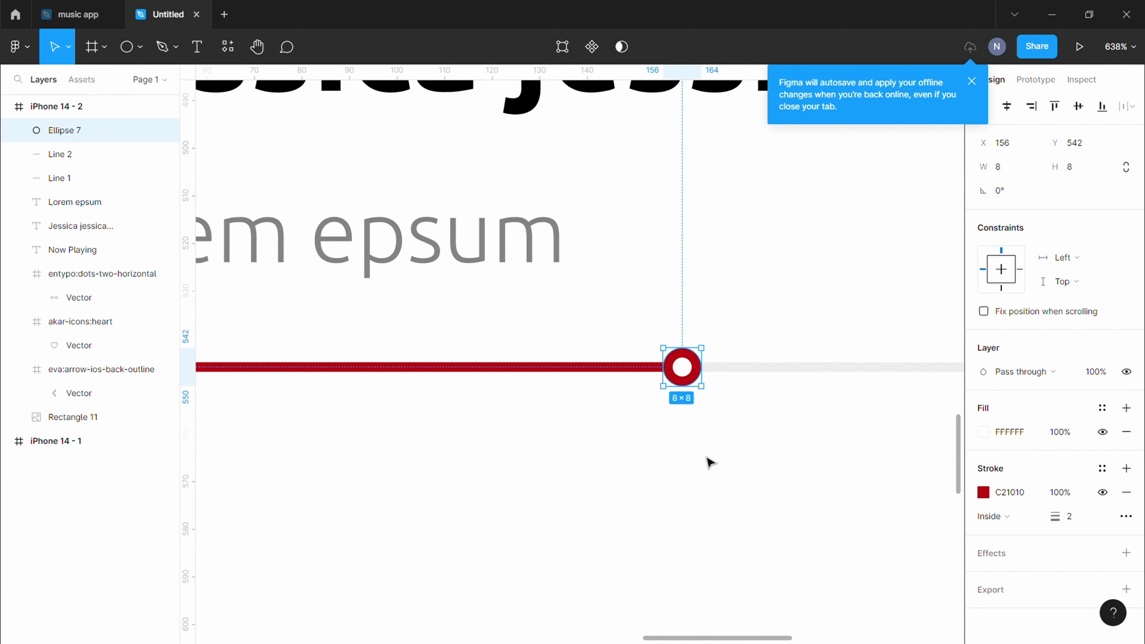
pyautogui.press('Escape')
pyautogui.scroll(-3, 708, 463)
pyautogui.scroll(-3, 646, 386)
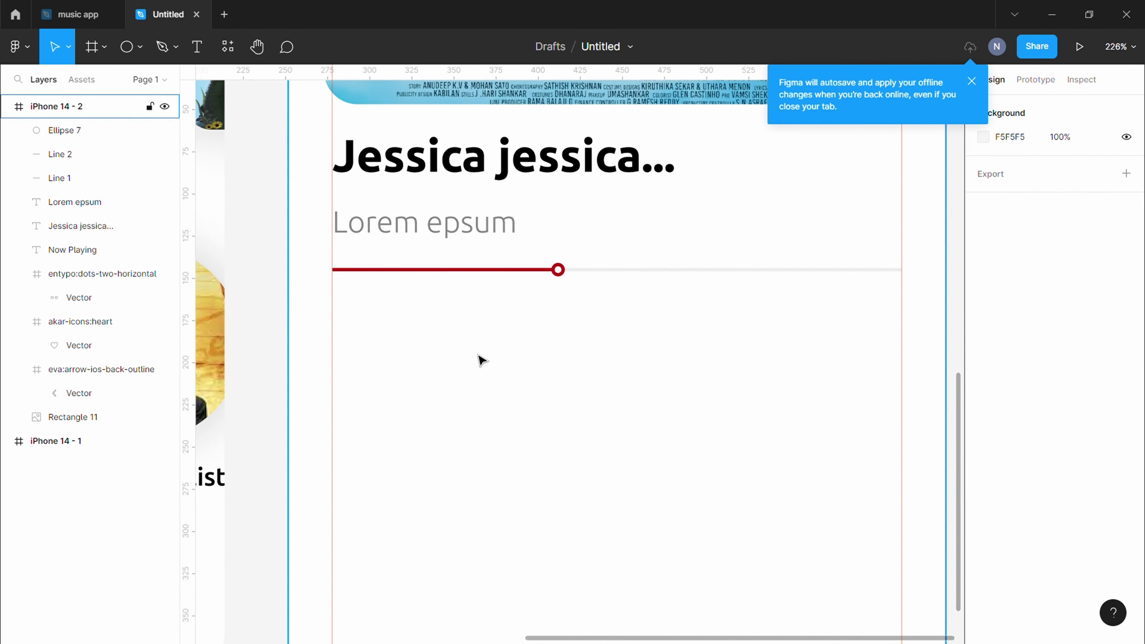
pyautogui.scroll(1, 476, 370)
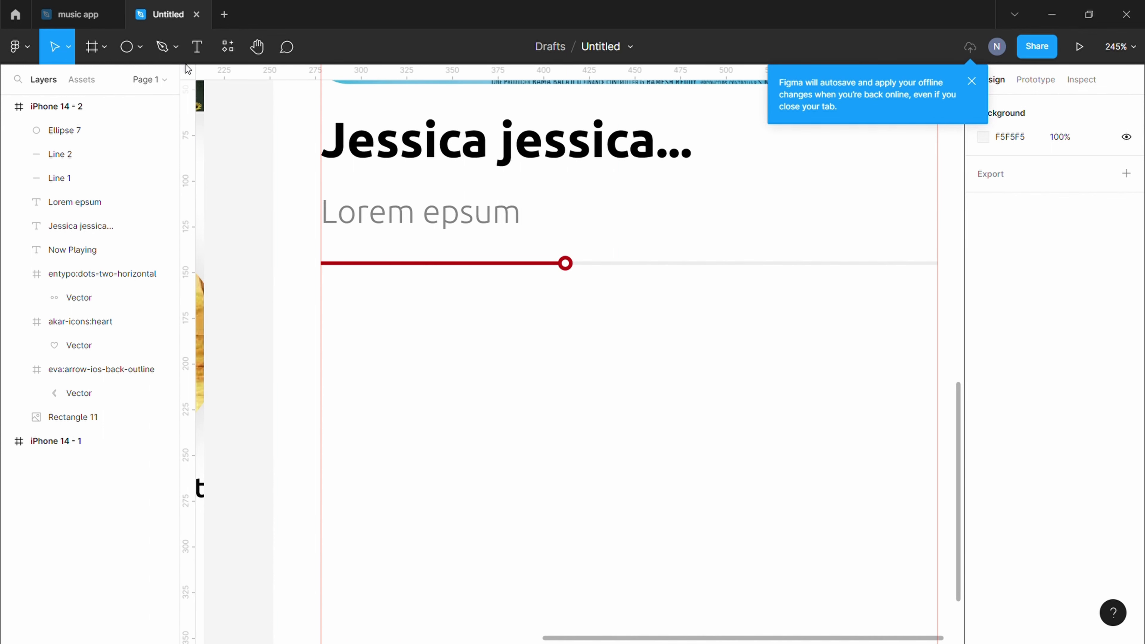
pyautogui.press('t')
pyautogui.click(324, 285)
pyautogui.write('1:15')
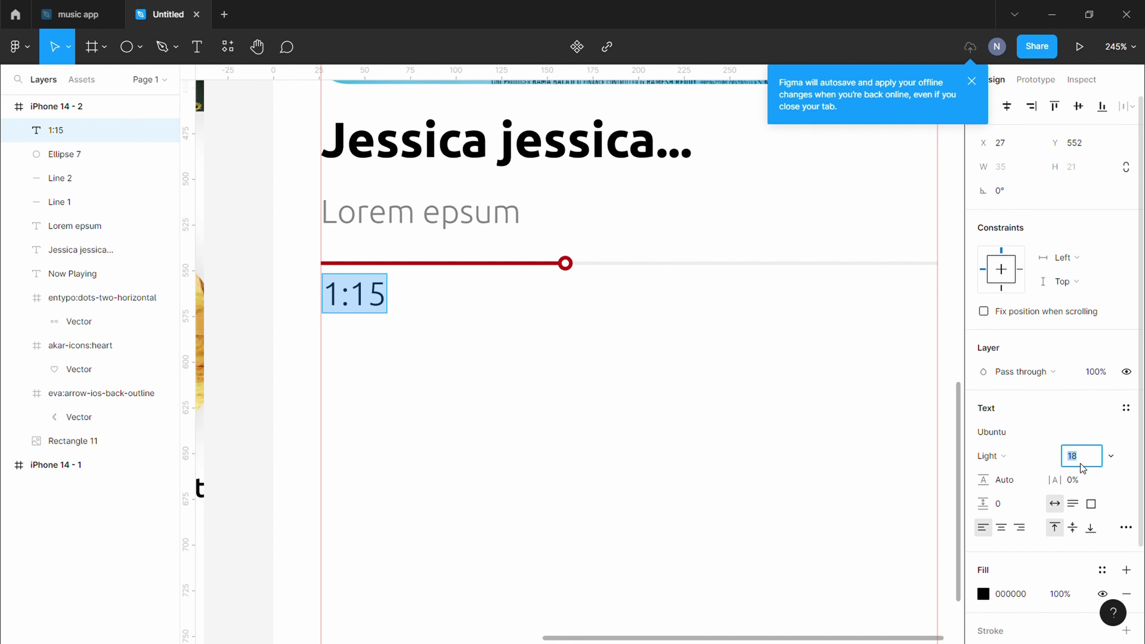
pyautogui.moveTo(370, 302); pyautogui.dragTo(923, 304)
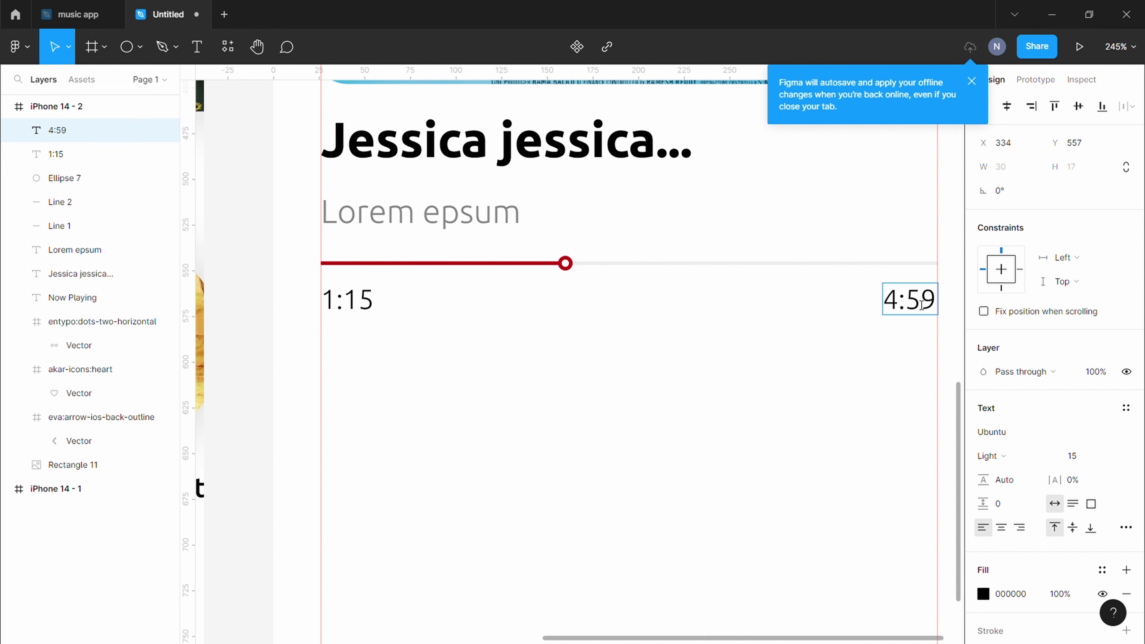
# Step: Bring both phone screens into view and select the home screen's play button
pyautogui.click(711, 423)
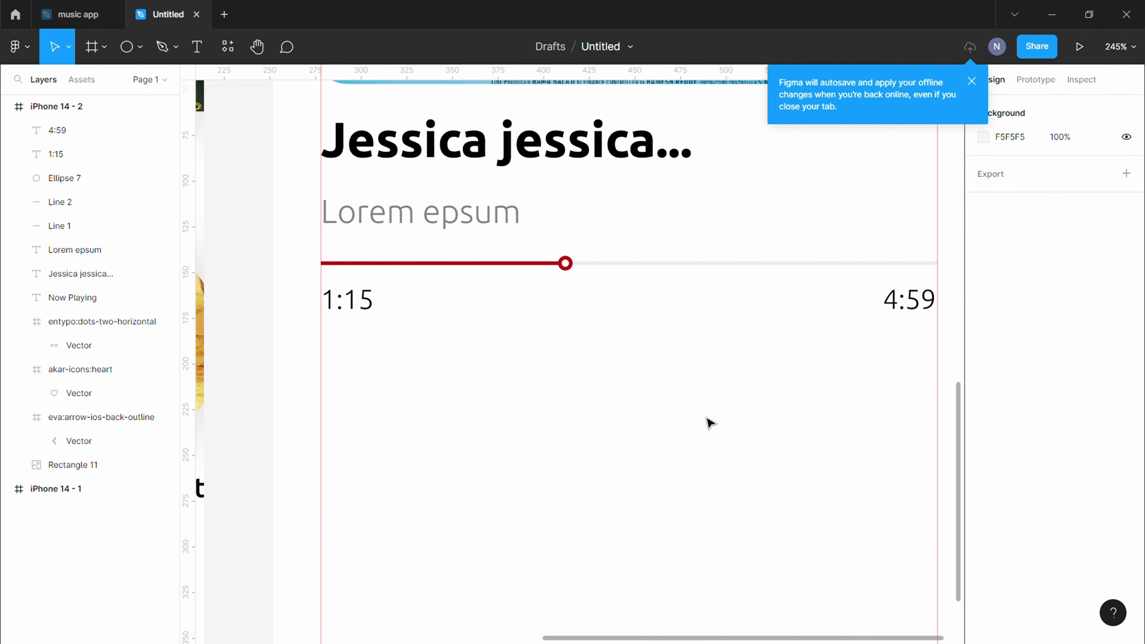
pyautogui.scroll(-2, 708, 428)
pyautogui.scroll(-1, 701, 451)
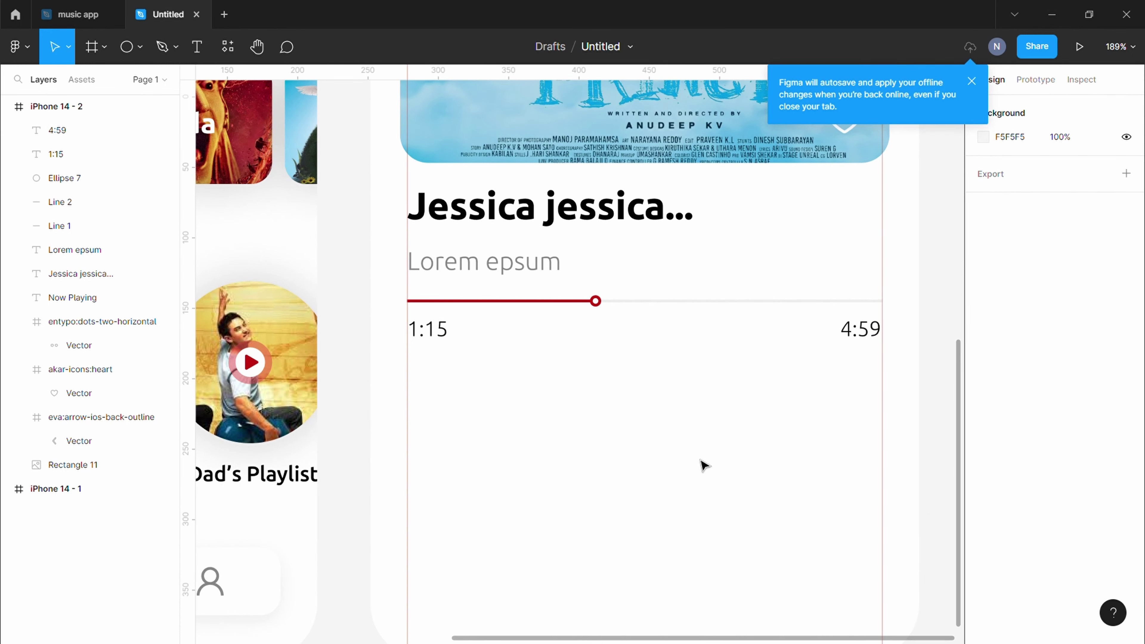
pyautogui.scroll(-2, 704, 467)
pyautogui.scroll(-1, 706, 464)
pyautogui.scroll(-5, 311, 530)
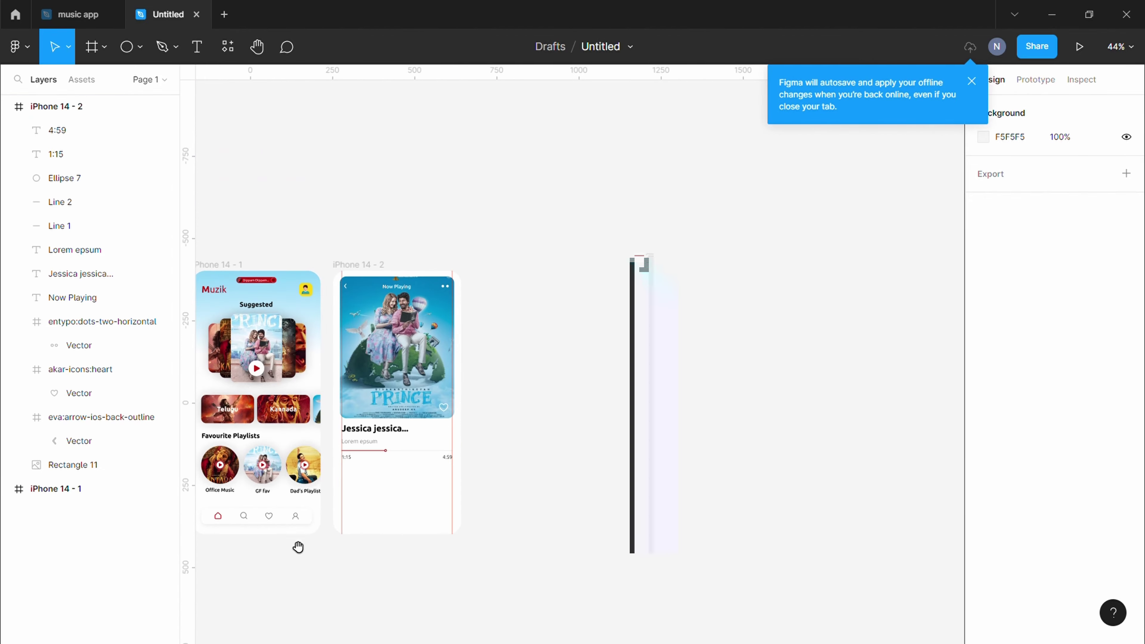
pyautogui.moveTo(297, 544); pyautogui.dragTo(473, 547)
pyautogui.scroll(4, 568, 519)
pyautogui.scroll(-1, 567, 520)
pyautogui.press('Escape')
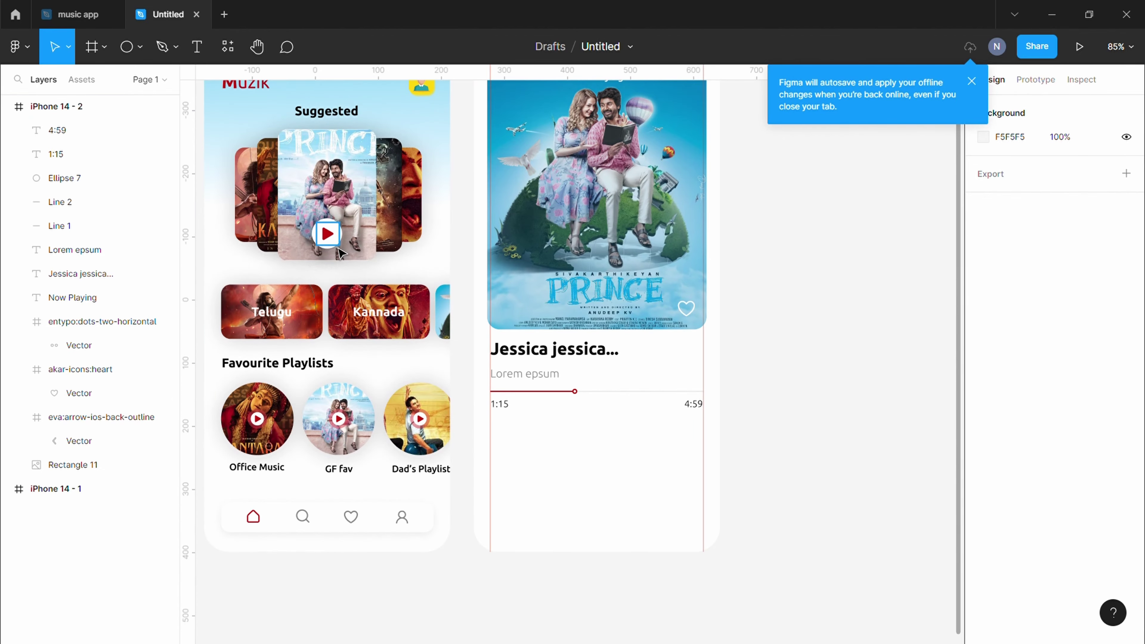
pyautogui.scroll(5, 320, 244)
pyautogui.click(373, 256)
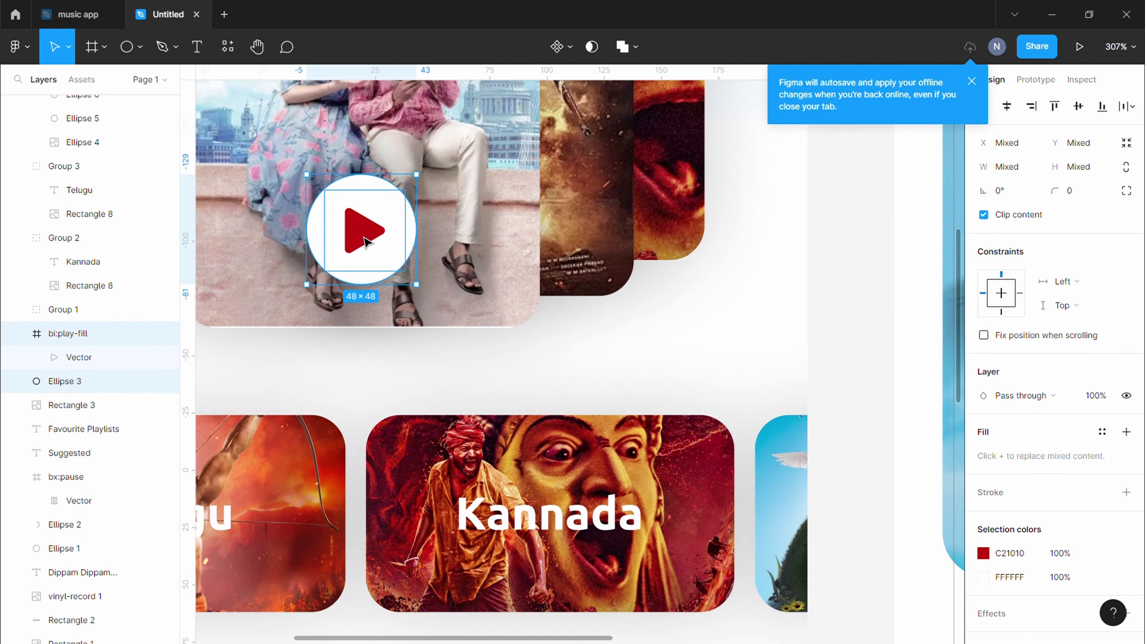
# Step: Duplicate the play button and place the copy below the Now Playing progress bar
pyautogui.hotkey('ctrl', 'd')
pyautogui.moveTo(373, 256); pyautogui.dragTo(311, 152)
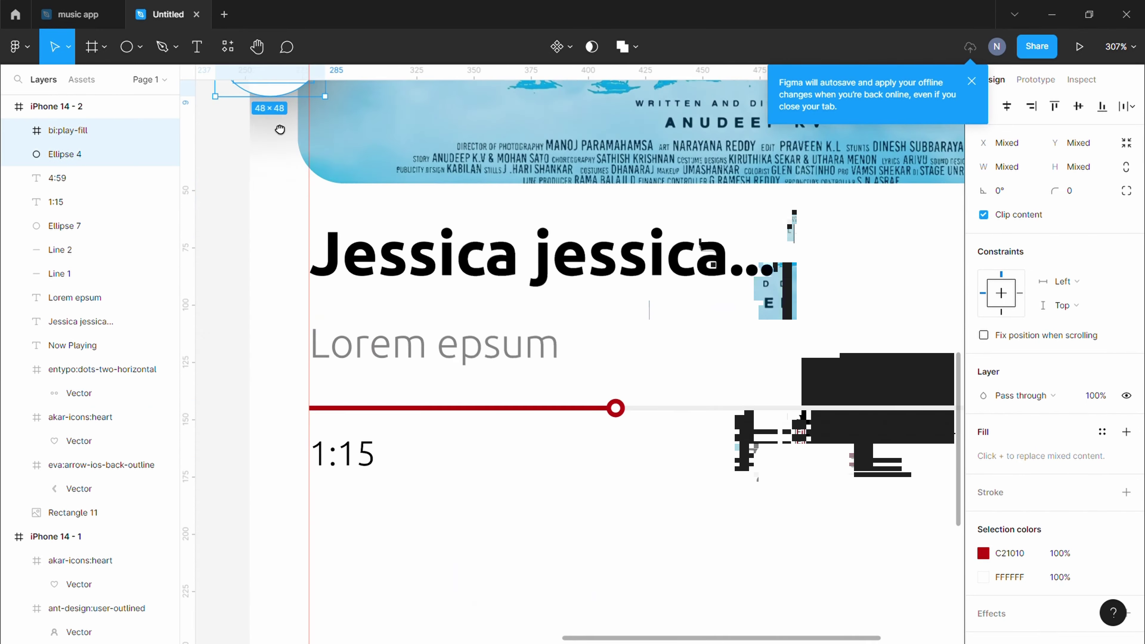
pyautogui.scroll(-5, 736, 529)
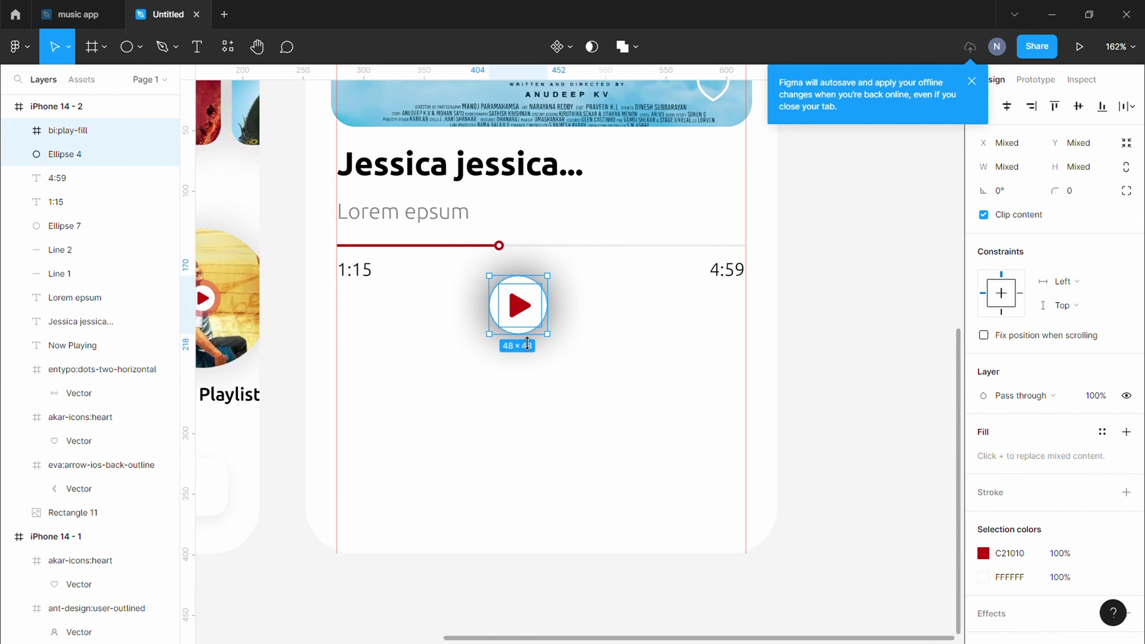
pyautogui.moveTo(311, 153)
pyautogui.mouseDown()
pyautogui.moveTo(532, 359)
pyautogui.moveTo(548, 418)
pyautogui.mouseUp()
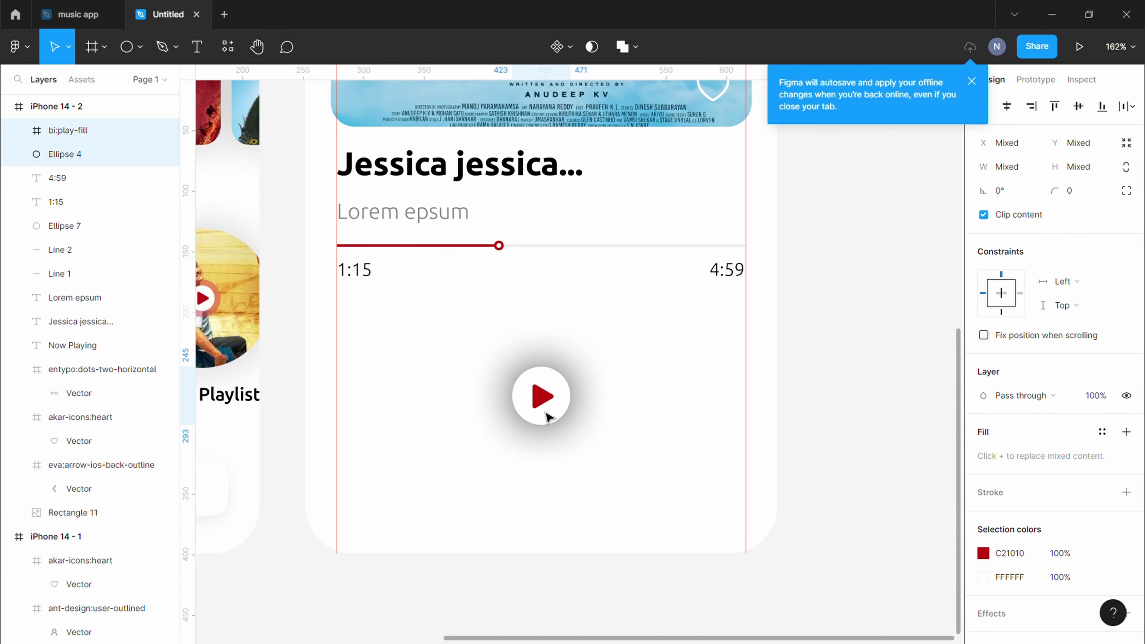
pyautogui.scroll(5, 550, 434)
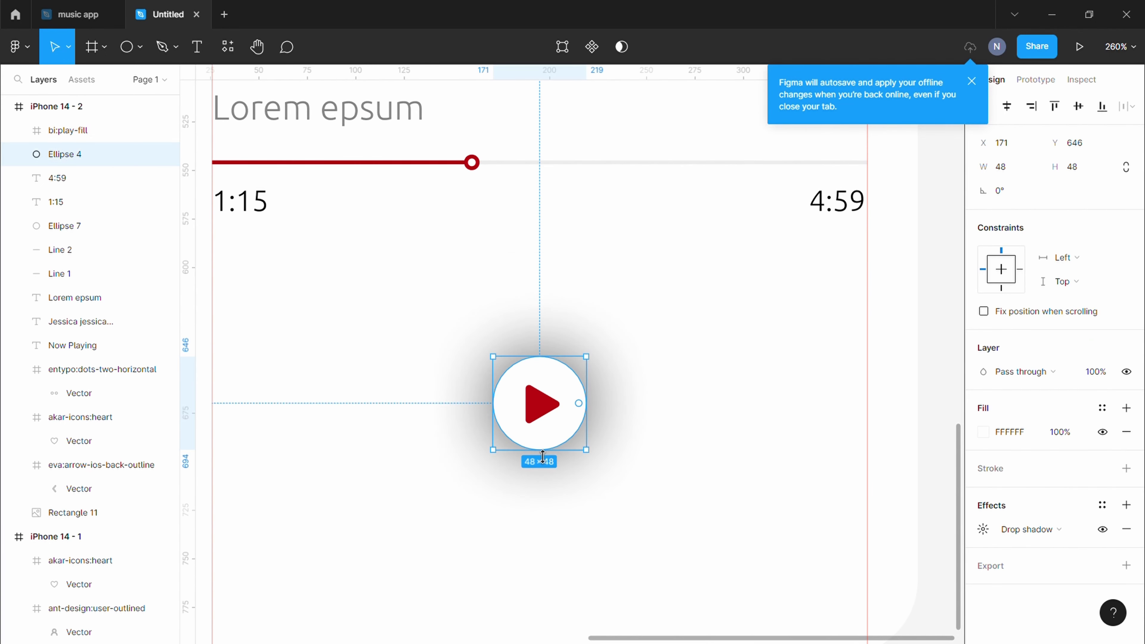
# Step: Resize the copied circle to 80×80 and re-centre it
pyautogui.write('80')
pyautogui.press('Tab')
pyautogui.write('80')
pyautogui.press('Return')
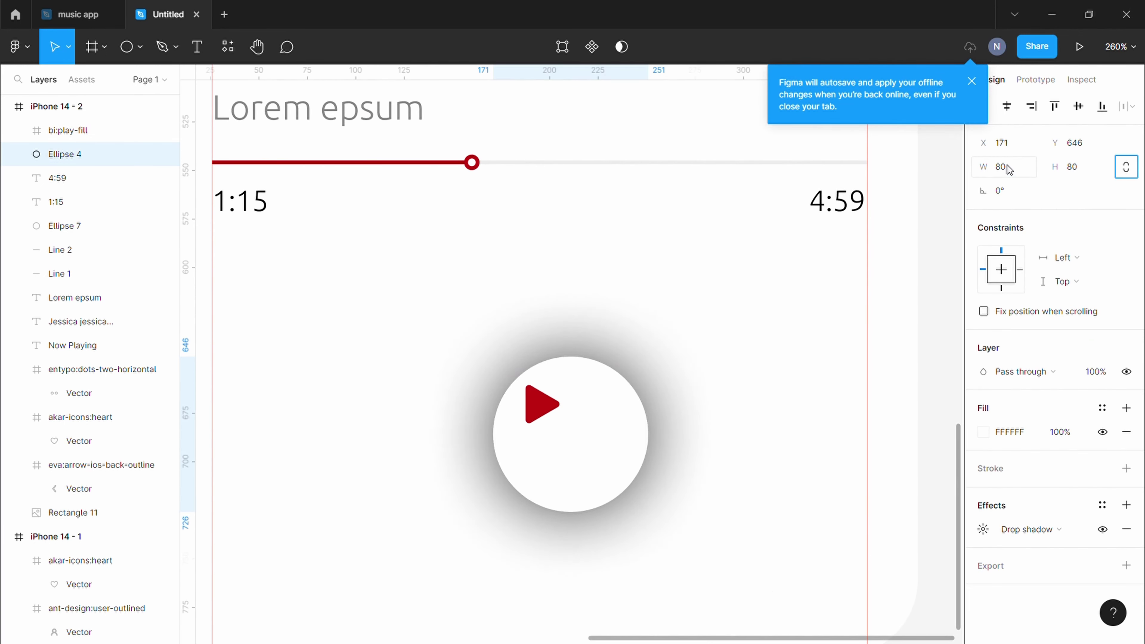
pyautogui.moveTo(568, 486); pyautogui.dragTo(551, 482)
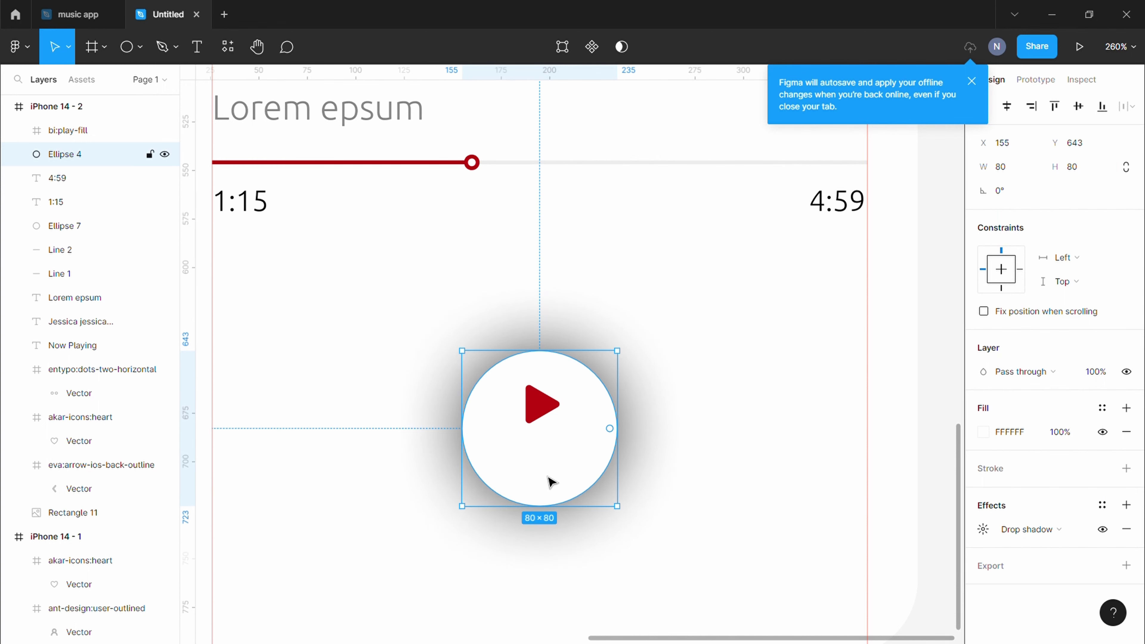
# Step: Reduce the circle's drop shadow opacity to about 10%
pyautogui.click(984, 530)
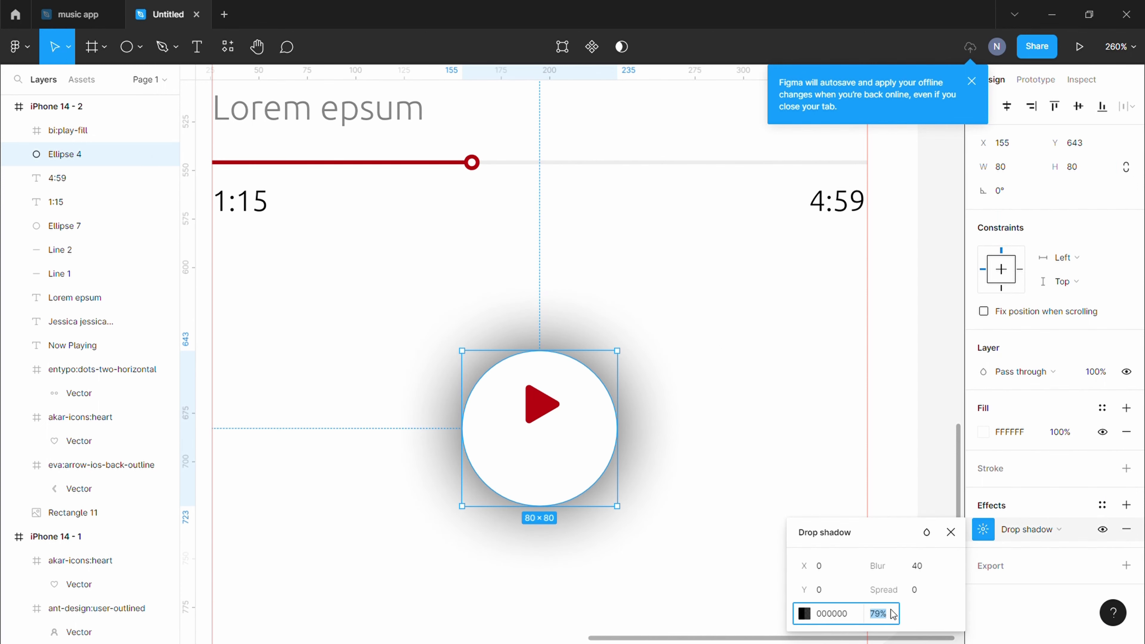
pyautogui.write('11')
pyautogui.press('Return')
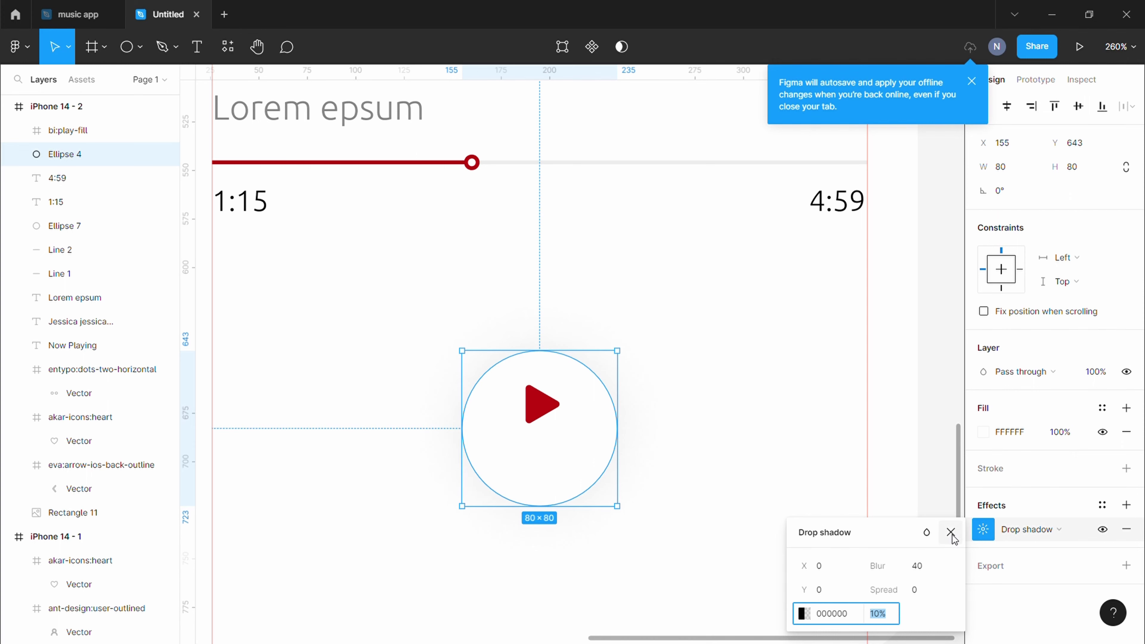
pyautogui.click(951, 533)
pyautogui.click(695, 415)
pyautogui.scroll(-5, 696, 414)
# Step: Resize the play icon inside the circle to 55×55
pyautogui.click(604, 456)
pyautogui.click(599, 413)
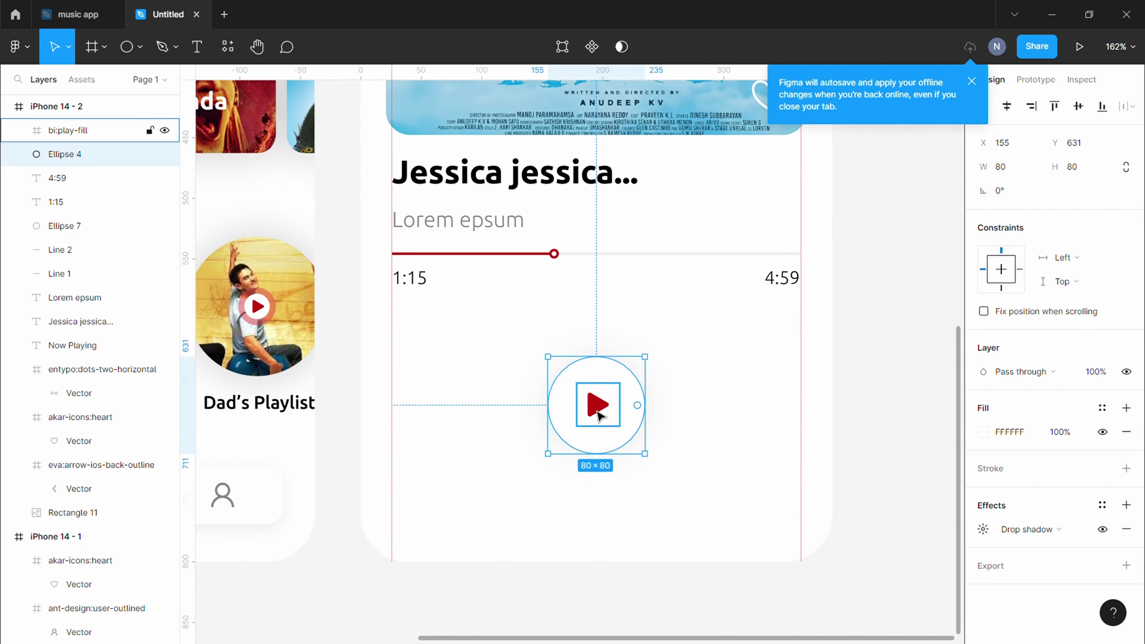
pyautogui.write('55')
pyautogui.press('Tab')
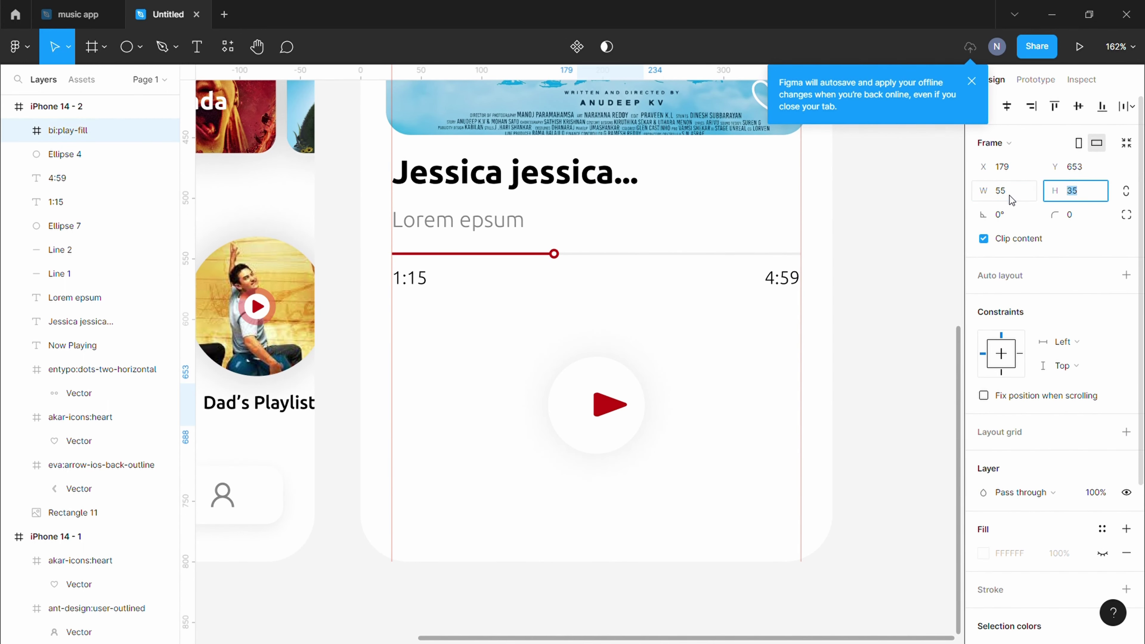
pyautogui.write('55')
pyautogui.press('Return')
pyautogui.click(608, 411)
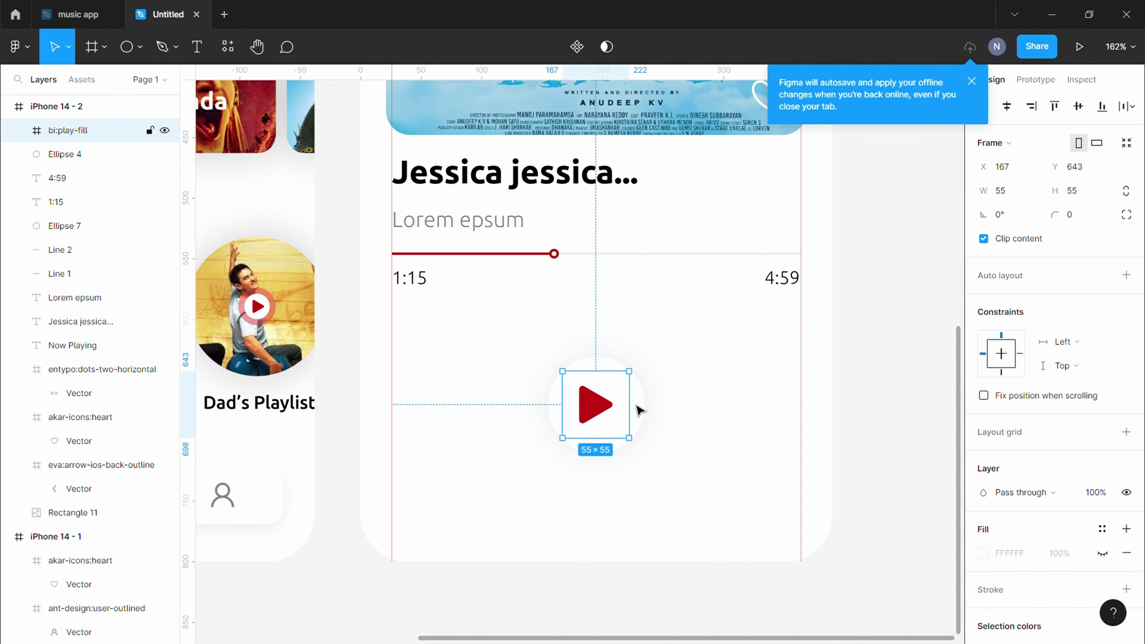
pyautogui.click(726, 400)
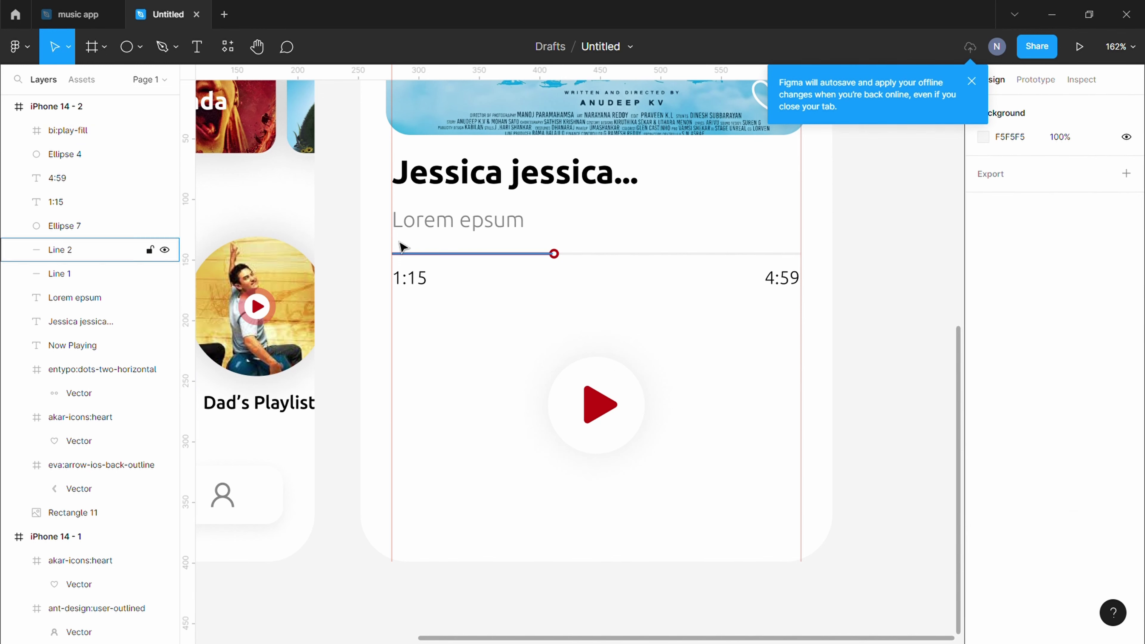
# Step: Add a 5-column layout grid with a 27 margin to the Now Playing frame
pyautogui.click(79, 112)
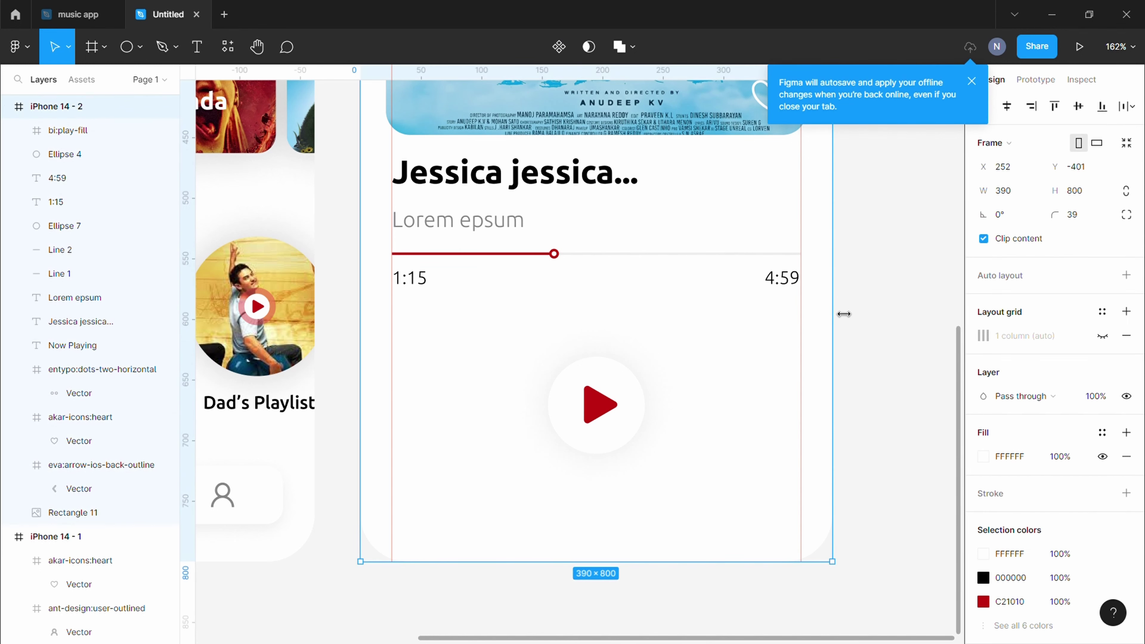
pyautogui.click(1126, 311)
pyautogui.click(984, 336)
pyautogui.click(826, 338)
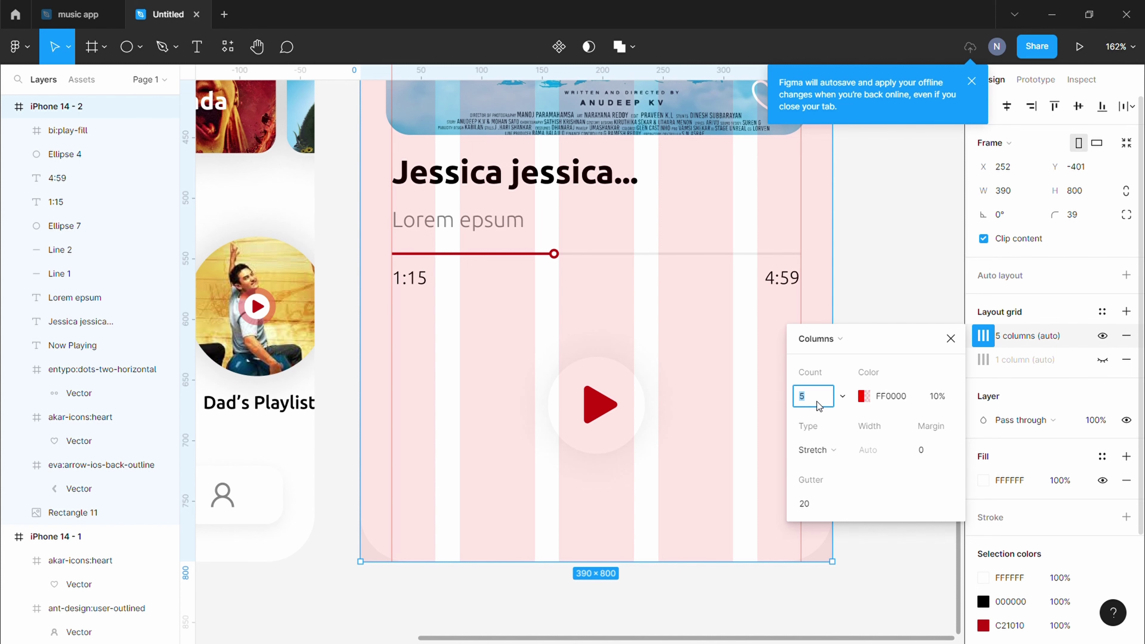
pyautogui.write('27')
pyautogui.press('Return')
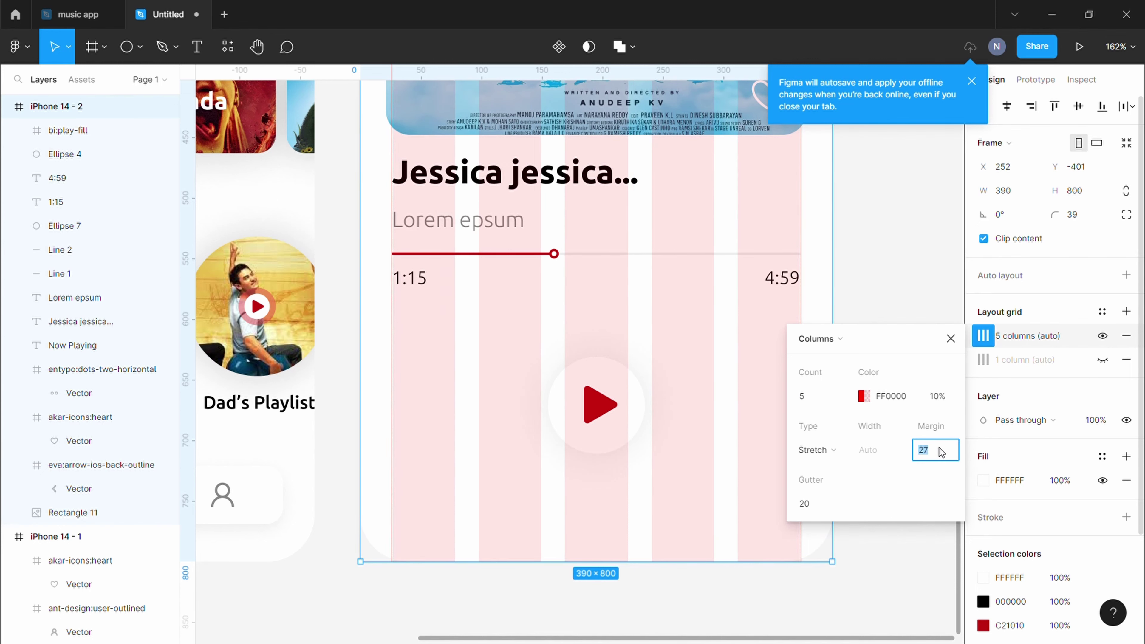
pyautogui.click(950, 338)
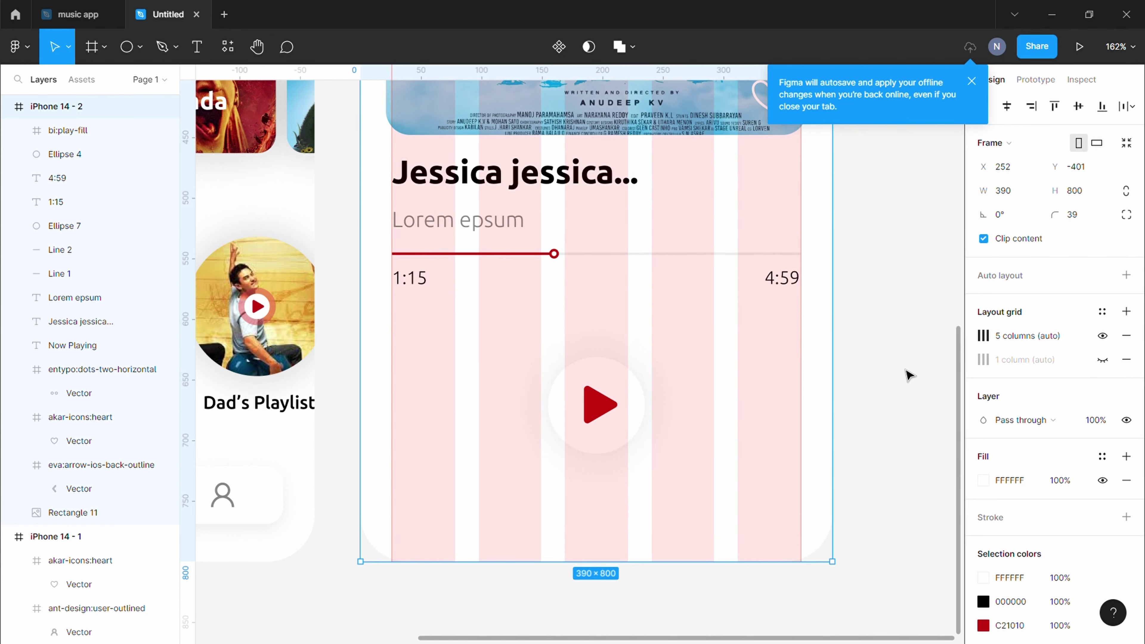
# Step: Place a backward icon from the Iconify plugin onto the Now Playing screen
pyautogui.click(15, 47)
pyautogui.click(203, 248)
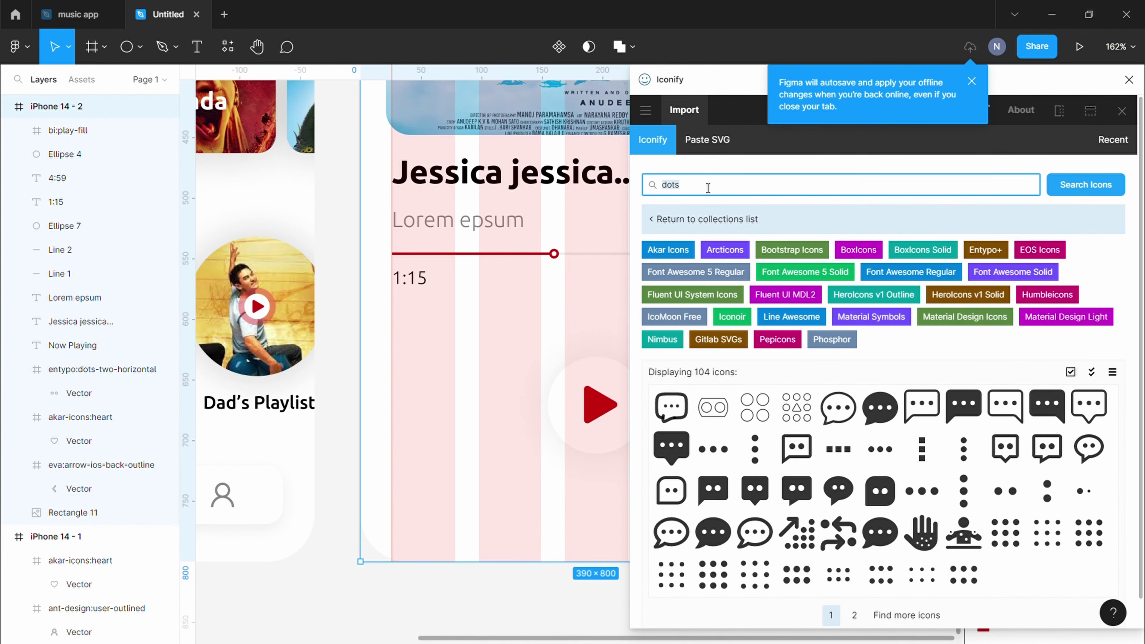
pyautogui.write('rd')
pyautogui.press('Return')
pyautogui.moveTo(672, 429); pyautogui.dragTo(473, 417)
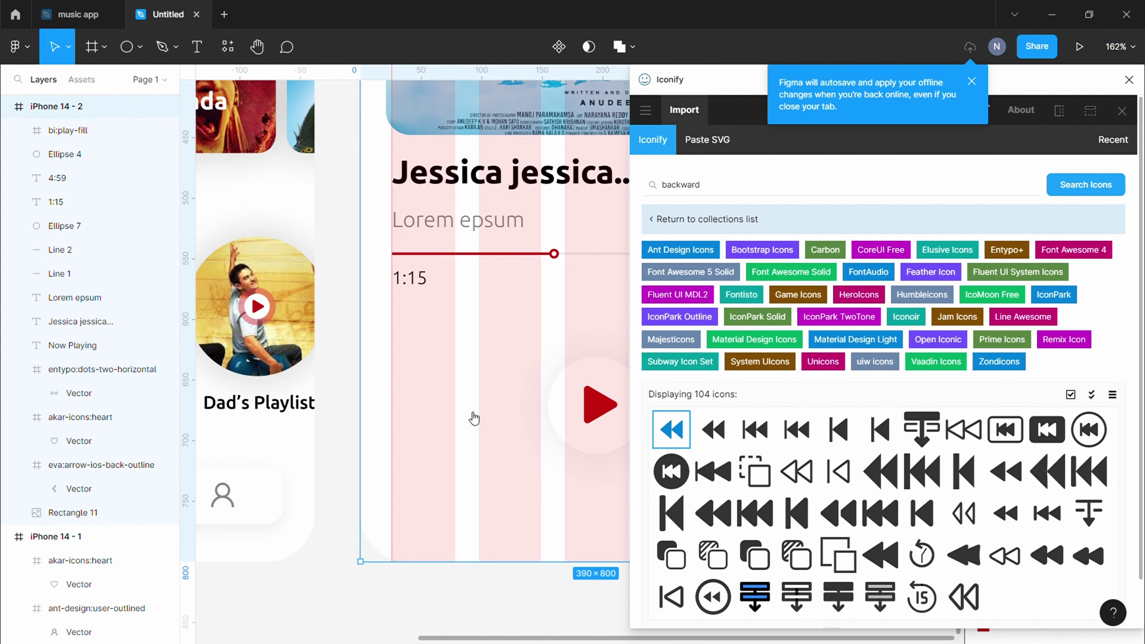
pyautogui.tripleClick(726, 184)
pyautogui.write('filter')
pyautogui.press('Return')
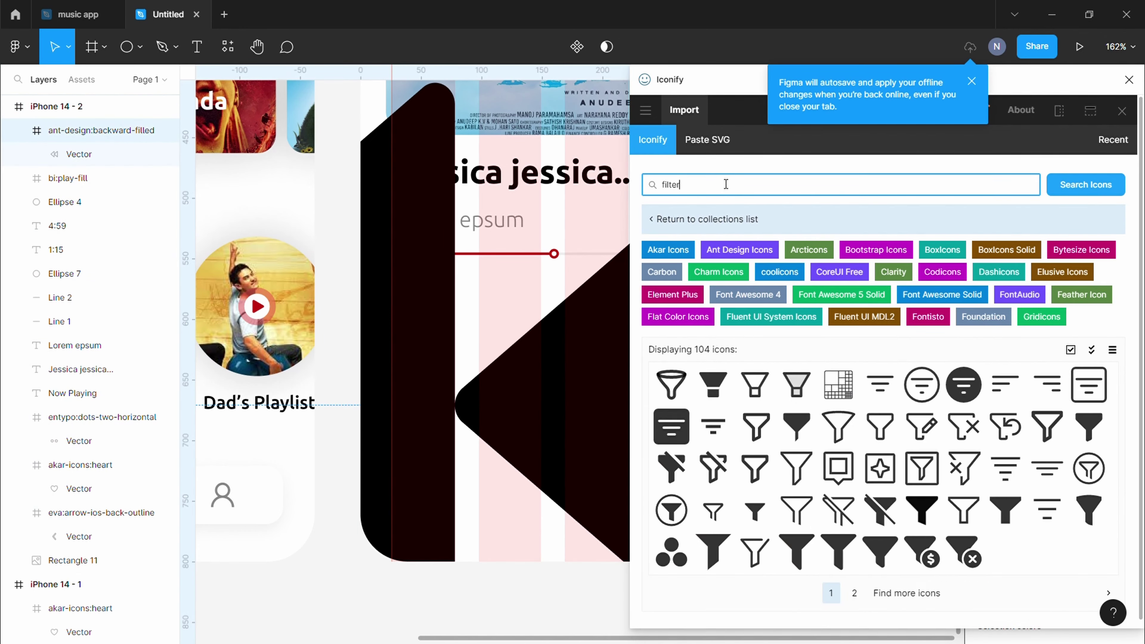
# Step: Insert the mdi:tune-vertical-variant and bi:shuffle icons from Iconify
pyautogui.write('tune')
pyautogui.press('Return')
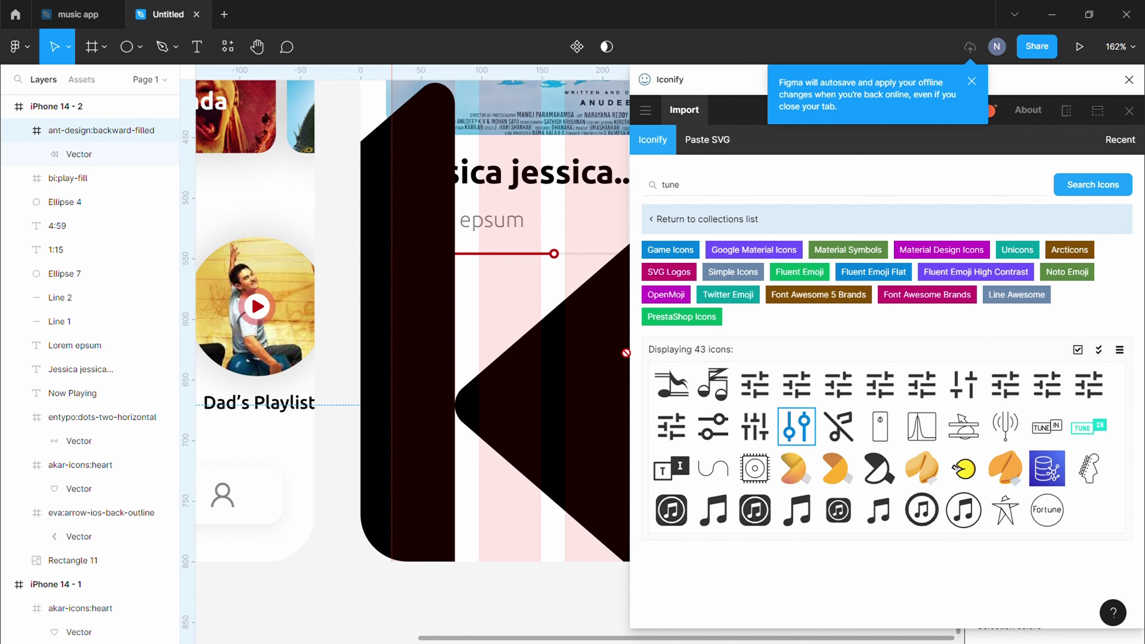
pyautogui.moveTo(796, 426); pyautogui.dragTo(549, 274)
pyautogui.click(714, 194)
pyautogui.write('shuffle')
pyautogui.press('Return')
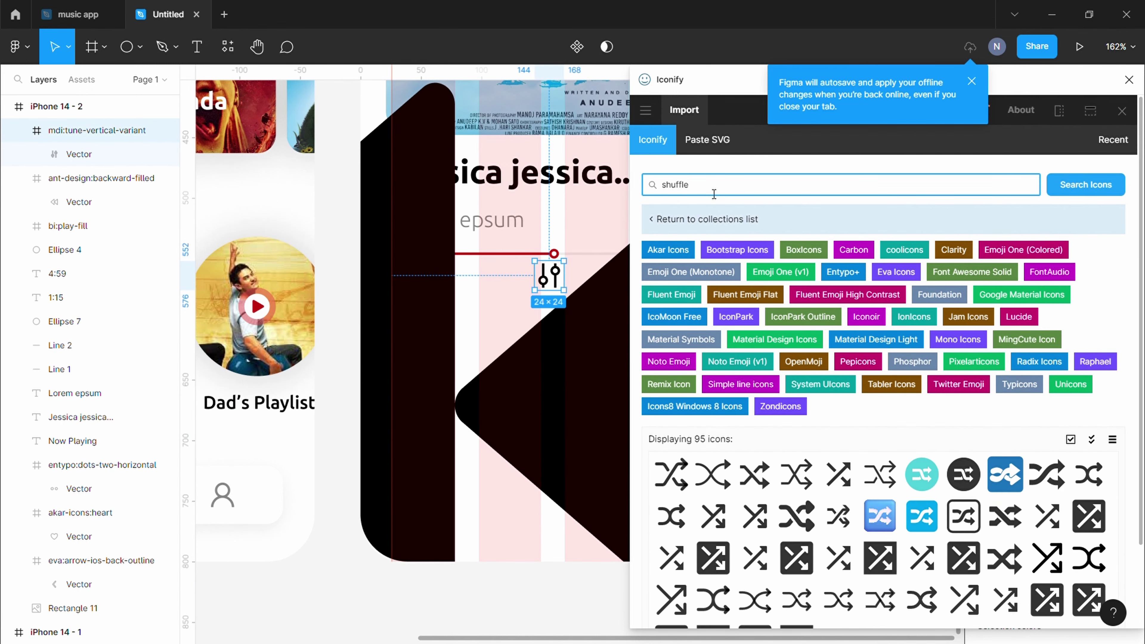
pyautogui.click(725, 484)
# Step: Shrink the oversized rewind icon to 92 px and move it toward the controls area
pyautogui.click(1123, 111)
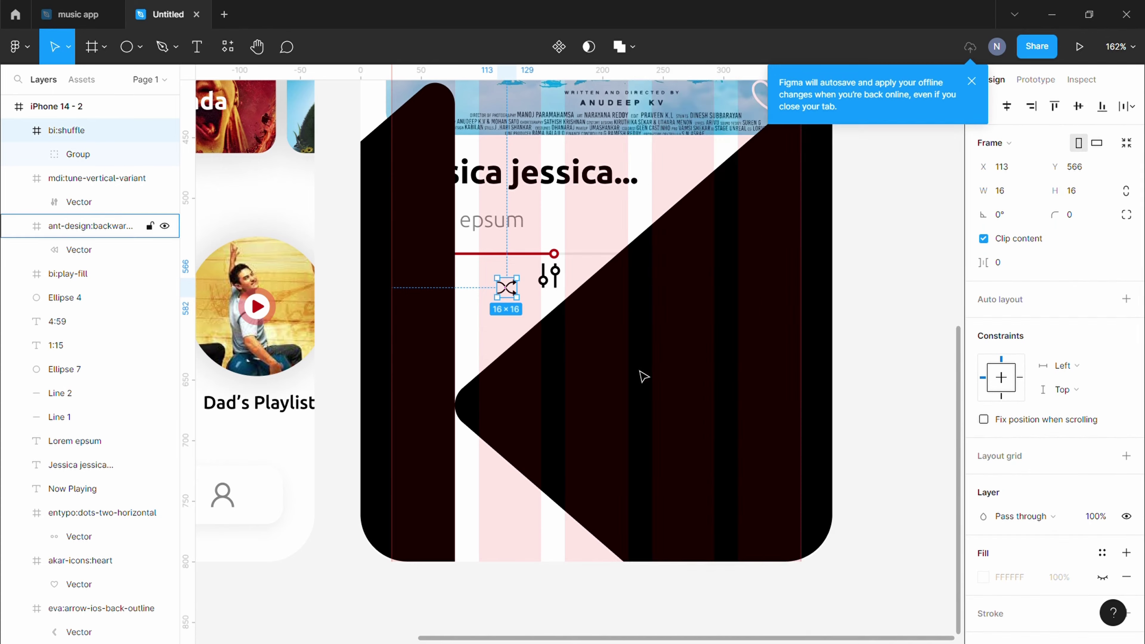
pyautogui.keyDown('ctrl'); pyautogui.scroll(-5, 644, 376); pyautogui.keyUp('ctrl')
pyautogui.keyDown('ctrl'); pyautogui.scroll(-5, 750, 283); pyautogui.keyUp('ctrl')
pyautogui.click(683, 356)
pyautogui.moveTo(780, 225); pyautogui.dragTo(629, 341)
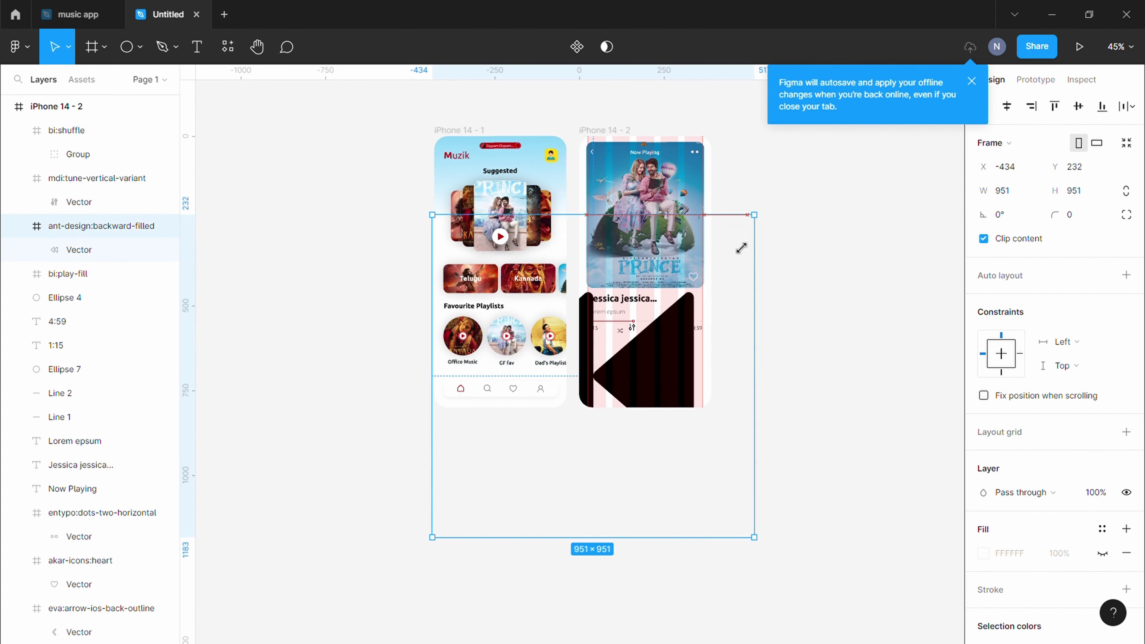
pyautogui.keyDown('ctrl'); pyautogui.scroll(4, 549, 424); pyautogui.keyUp('ctrl')
pyautogui.keyDown('ctrl'); pyautogui.scroll(5, 586, 397); pyautogui.keyUp('ctrl')
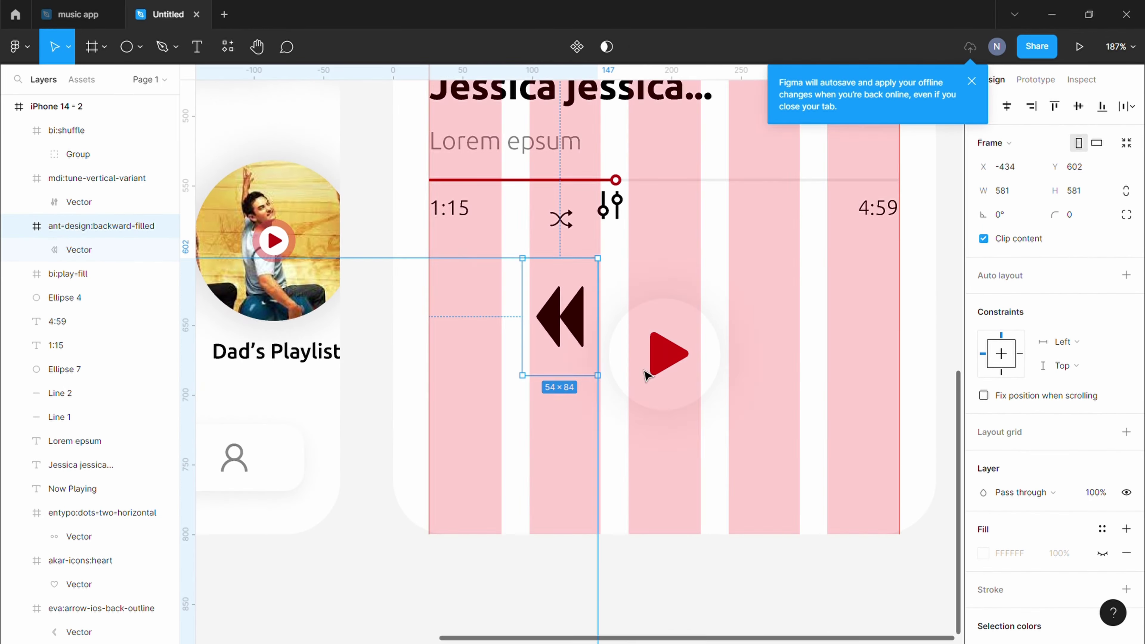
pyautogui.moveTo(513, 452); pyautogui.dragTo(749, 327)
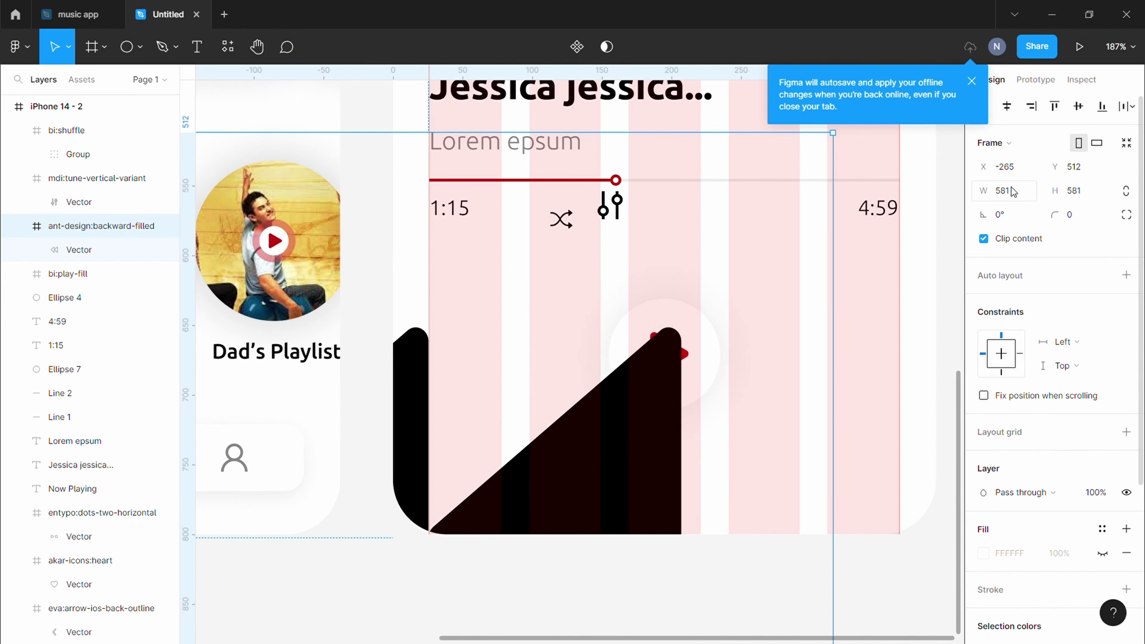
pyautogui.write('92')
pyautogui.keyDown('ctrl'); pyautogui.scroll(-5, 775, 432); pyautogui.keyUp('ctrl')
pyautogui.keyDown('ctrl'); pyautogui.scroll(-3, 558, 582); pyautogui.keyUp('ctrl')
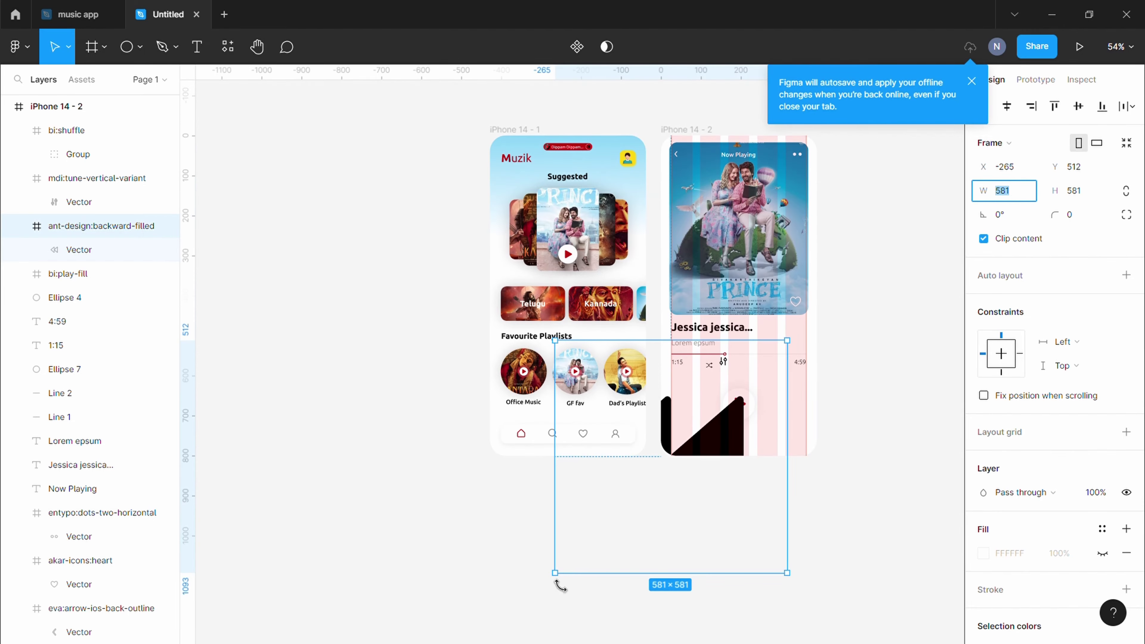
pyautogui.press('Return')
# Step: Resize the rewind icon to about 39×39 and place it left of play
pyautogui.keyDown('ctrl'); pyautogui.scroll(2, 780, 370); pyautogui.keyUp('ctrl')
pyautogui.moveTo(780, 370); pyautogui.dragTo(611, 487)
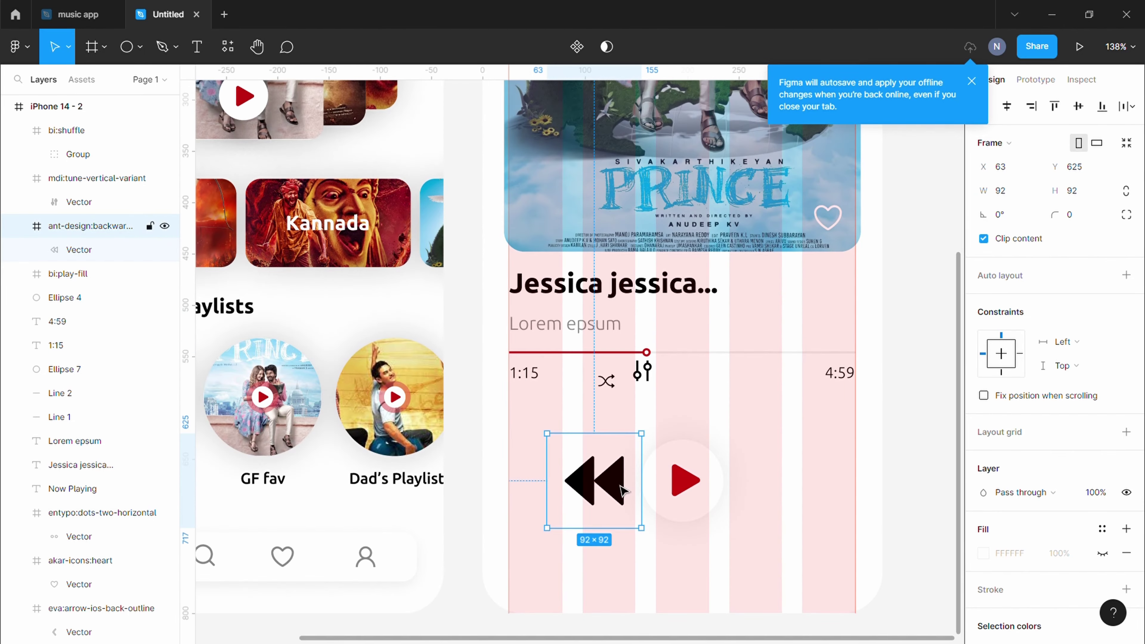
pyautogui.keyDown('ctrl'); pyautogui.scroll(2, 741, 511); pyautogui.keyUp('ctrl')
pyautogui.keyDown('ctrl'); pyautogui.scroll(2, 581, 541); pyautogui.keyUp('ctrl')
pyautogui.moveTo(586, 261); pyautogui.dragTo(510, 336)
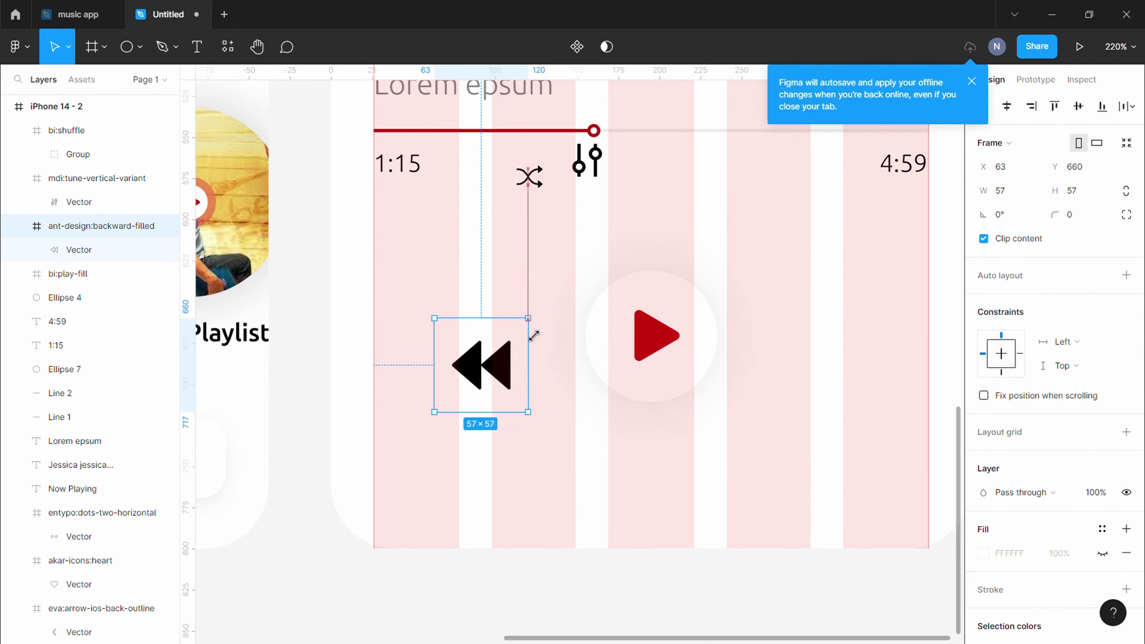
pyautogui.moveTo(490, 384); pyautogui.dragTo(533, 345)
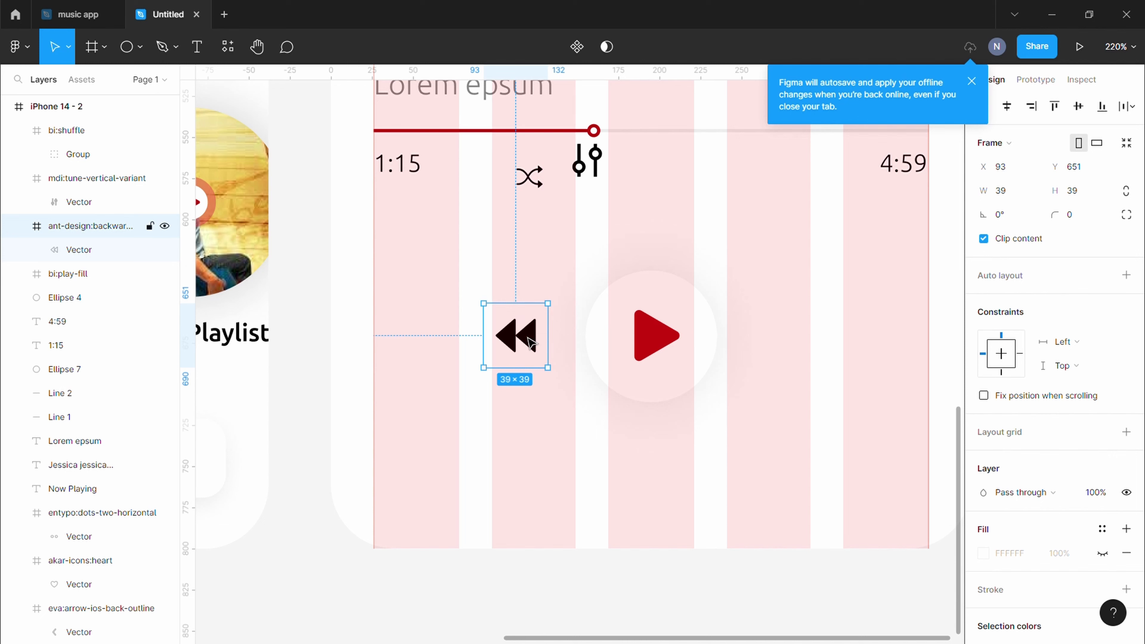
# Step: Duplicate the rewind icon to the right of play, rotated 180° as fast-forward
pyautogui.hotkey('ctrl', 'd')
pyautogui.moveTo(531, 344)
pyautogui.mouseDown()
pyautogui.moveTo(847, 334)
pyautogui.moveTo(763, 381)
pyautogui.mouseUp()
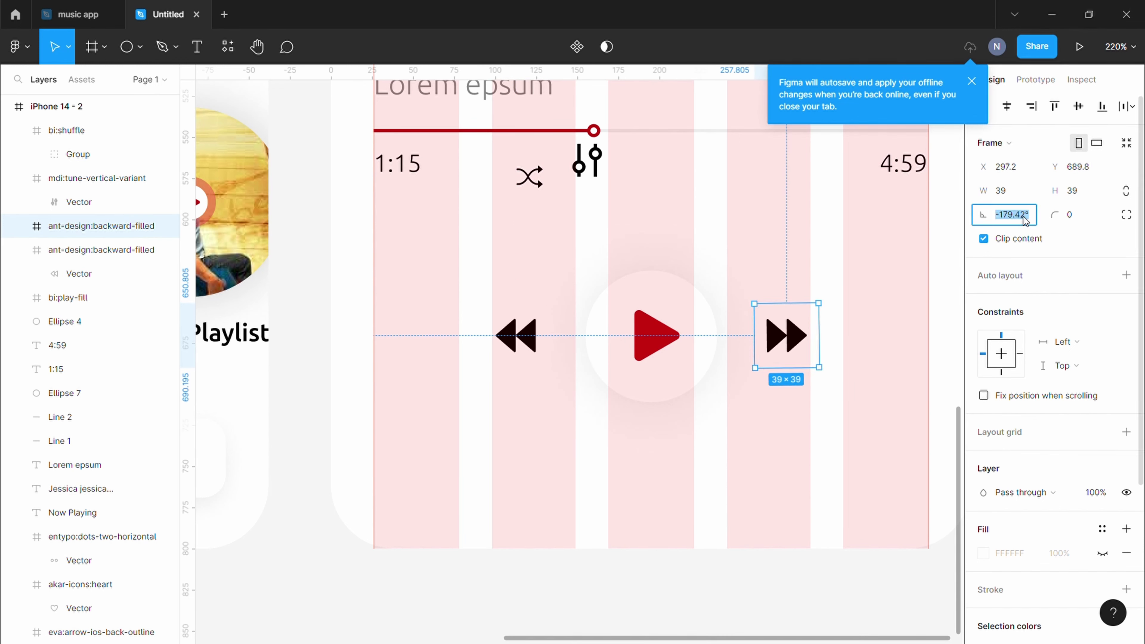
pyautogui.write('170')
pyautogui.press('Return')
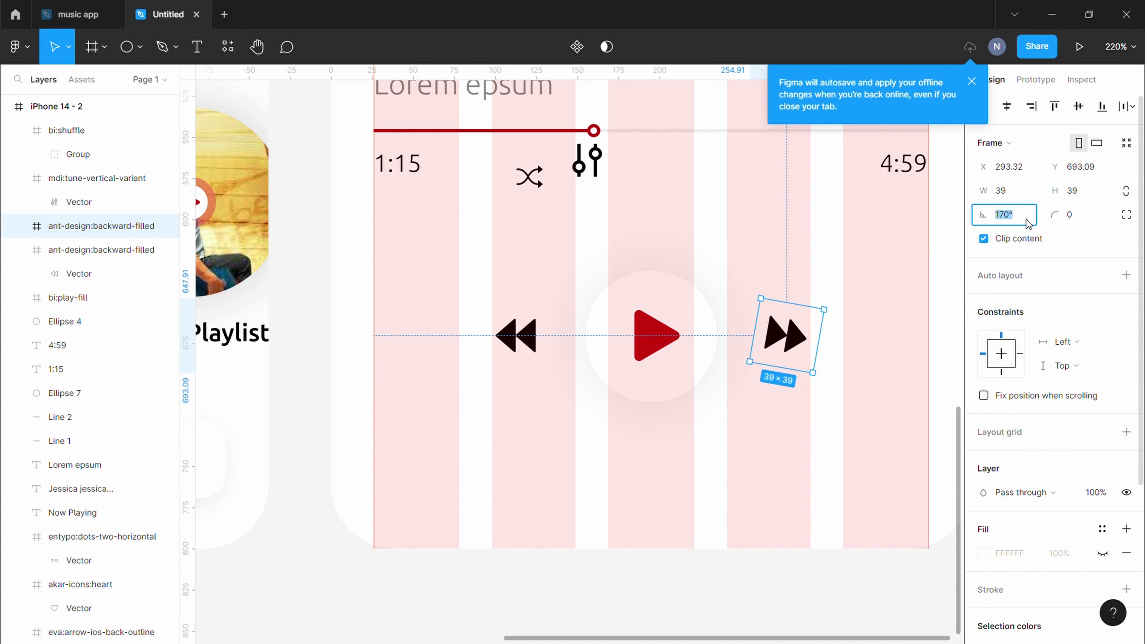
pyautogui.write('70')
pyautogui.press('Tab')
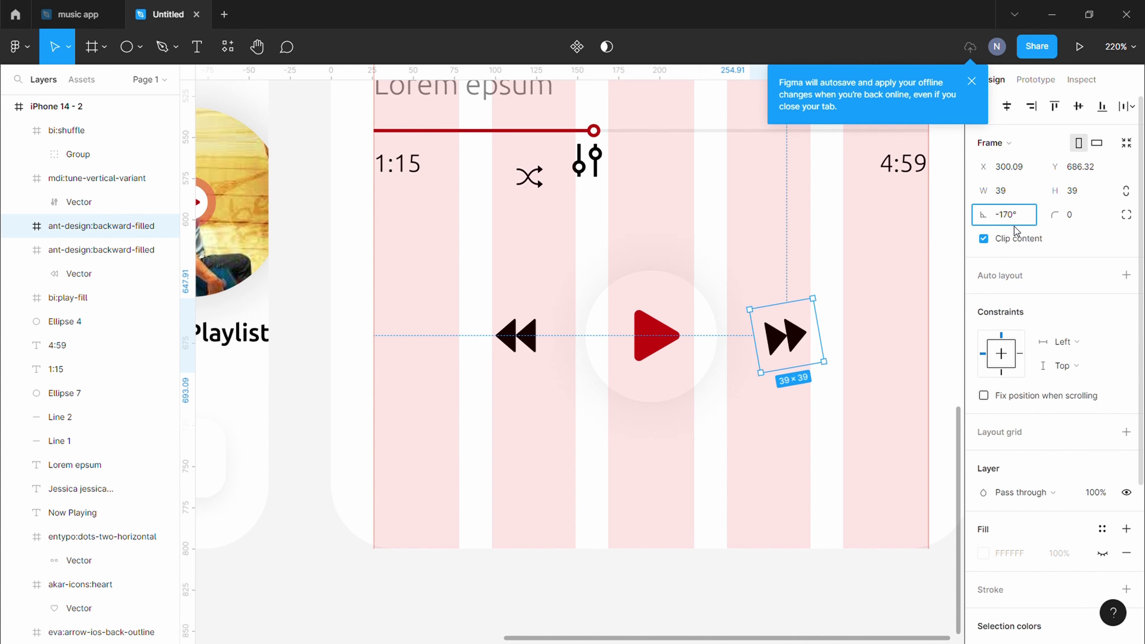
pyautogui.write('-168')
pyautogui.press('Return')
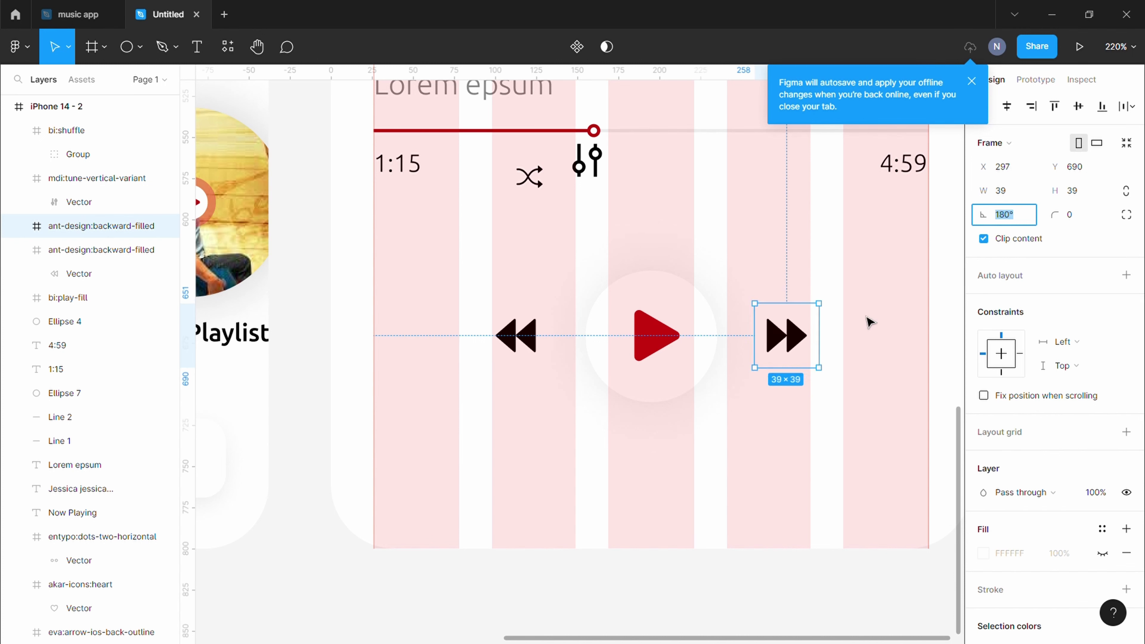
pyautogui.press('Return')
# Step: Move shuffle and tune to the row ends and hide the layout grid
pyautogui.click(831, 299)
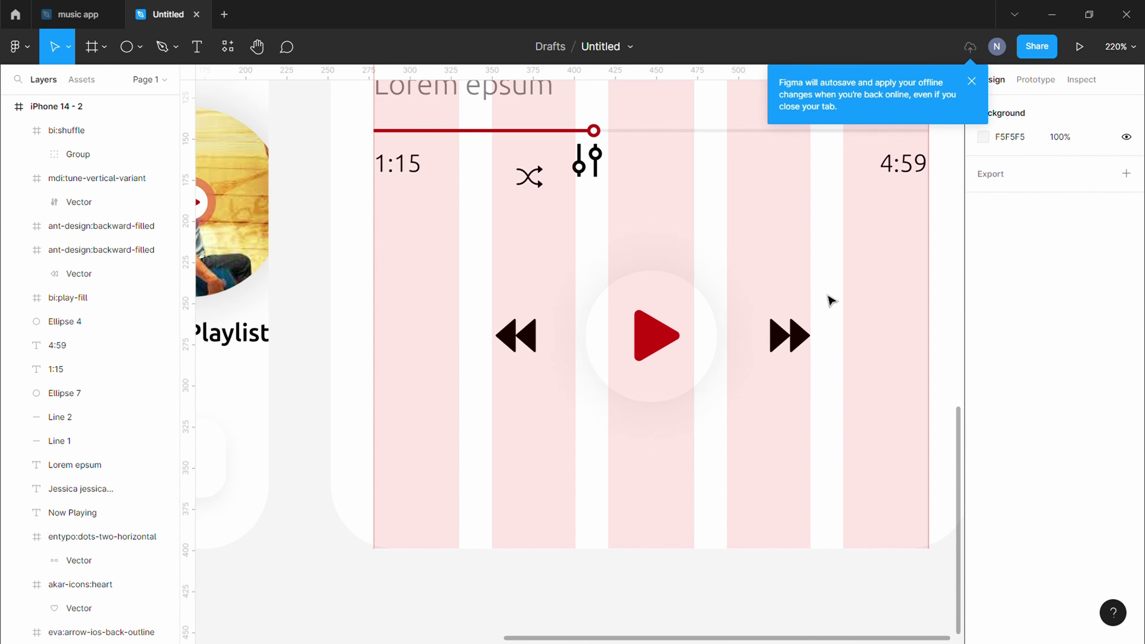
pyautogui.moveTo(529, 176)
pyautogui.mouseDown()
pyautogui.moveTo(470, 338)
pyautogui.moveTo(503, 363)
pyautogui.moveTo(405, 345)
pyautogui.mouseUp()
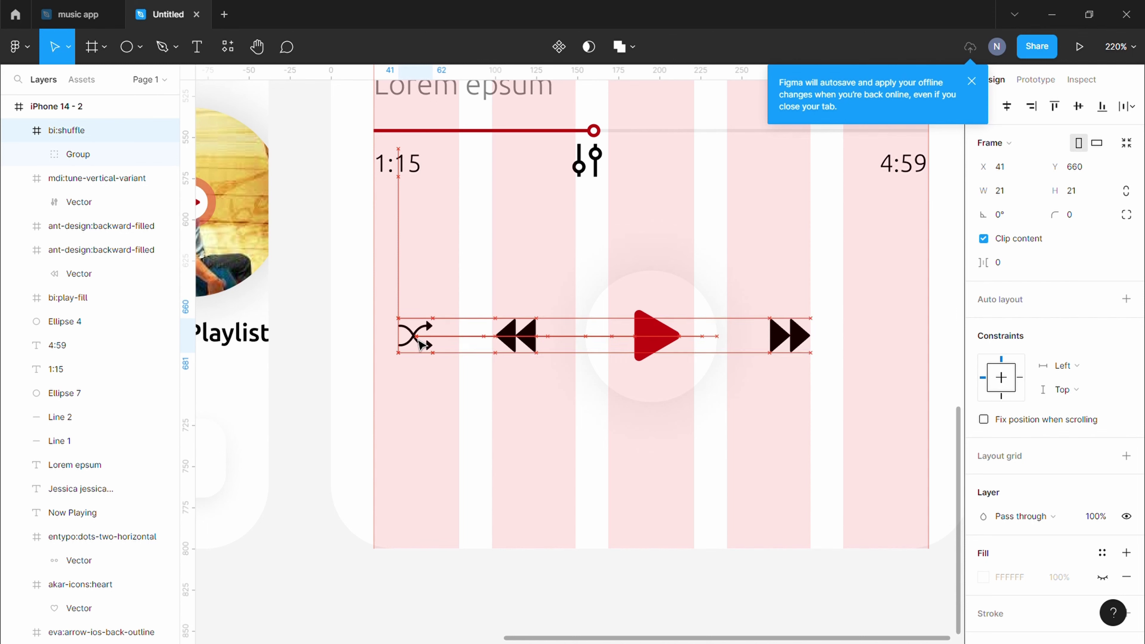
pyautogui.moveTo(593, 173)
pyautogui.mouseDown()
pyautogui.moveTo(452, 347)
pyautogui.moveTo(886, 349)
pyautogui.mouseUp()
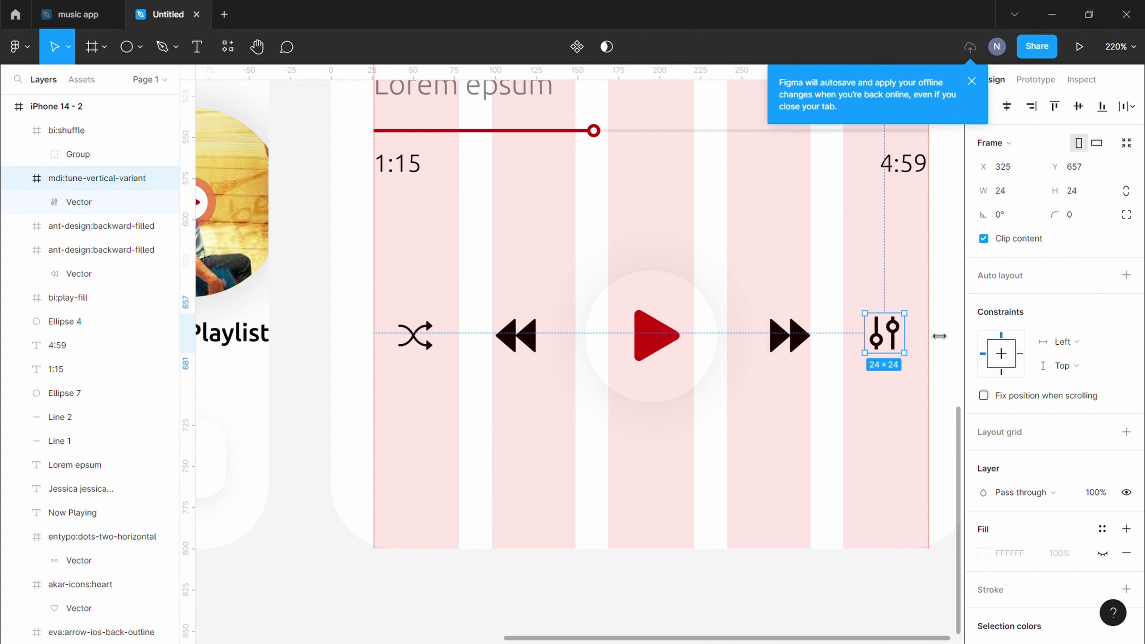
pyautogui.press('Escape')
pyautogui.scroll(-3, 815, 354)
pyautogui.hotkey('ctrl', 'shift', '4')
# Step: Copy the home screen's bottom nav bar into the Now Playing frame's bottom
pyautogui.click(451, 370)
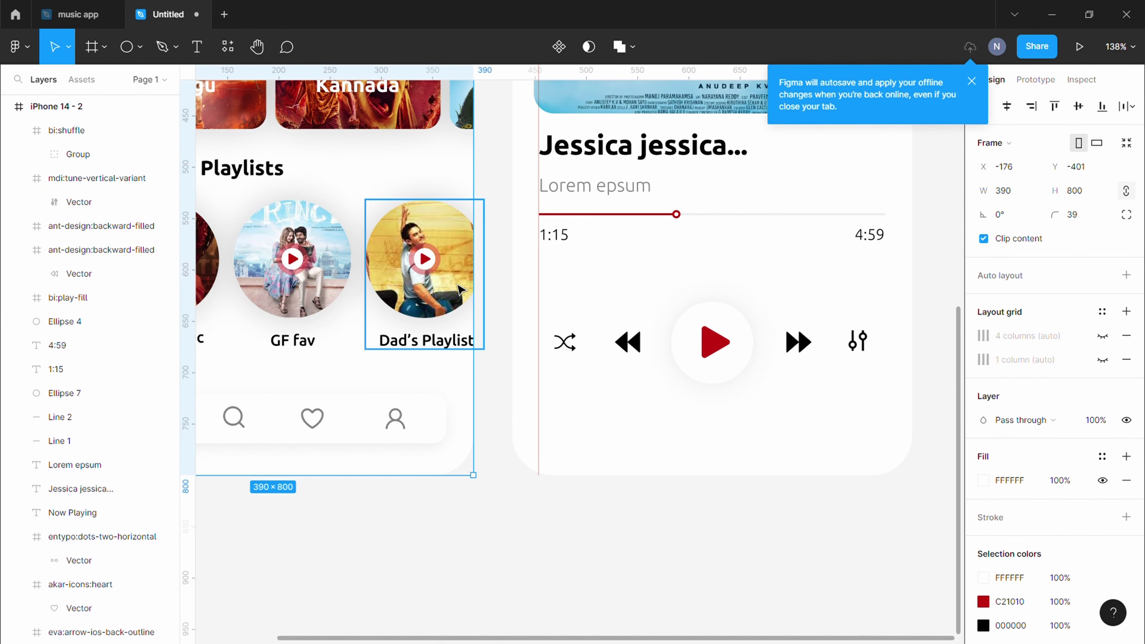
pyautogui.scroll(-3, 518, 501)
pyautogui.moveTo(251, 462); pyautogui.dragTo(496, 455)
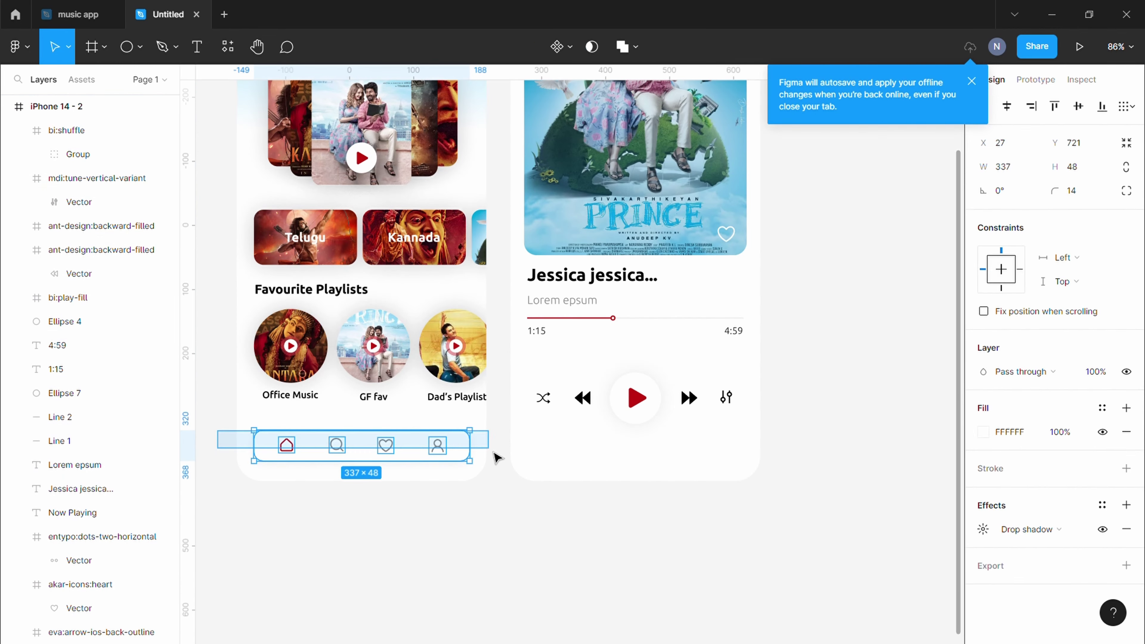
pyautogui.hotkey('ctrl', 'd')
pyautogui.moveTo(412, 458); pyautogui.dragTo(686, 457)
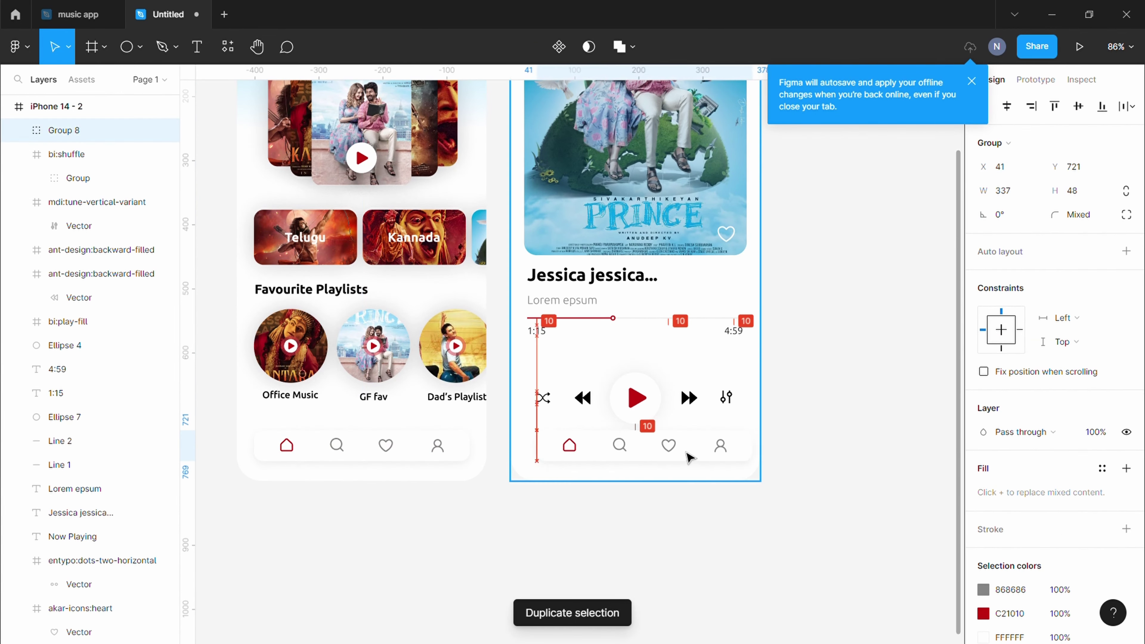
pyautogui.click(675, 524)
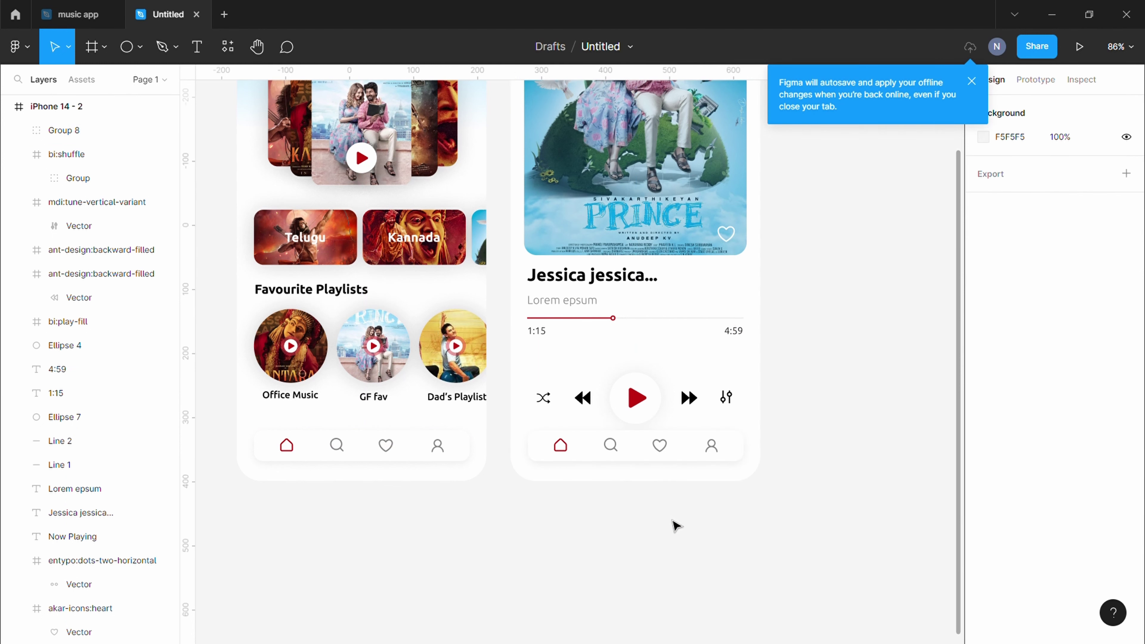
# Step: Group the playback control icons and move the group up
pyautogui.scroll(3, 675, 525)
pyautogui.moveTo(862, 311); pyautogui.dragTo(411, 360)
pyautogui.rightClick(667, 341)
pyautogui.click(680, 351)
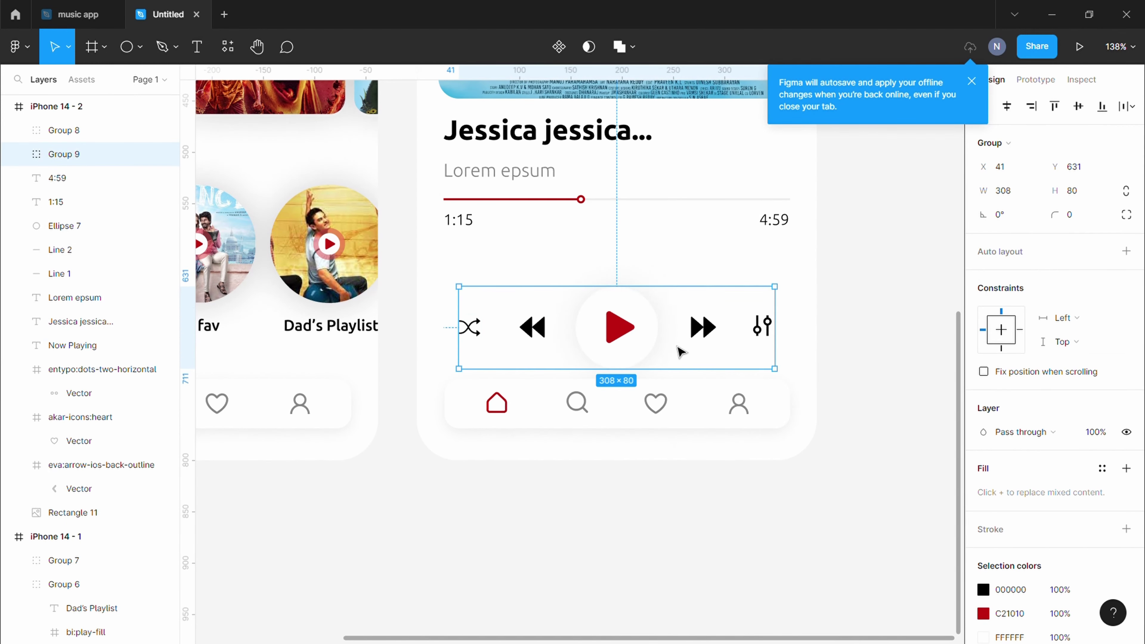
pyautogui.moveTo(680, 350); pyautogui.dragTo(680, 331)
pyautogui.click(862, 330)
# Step: Move the progress bar and time labels lower on the Now Playing screen
pyautogui.scroll(-3, 683, 470)
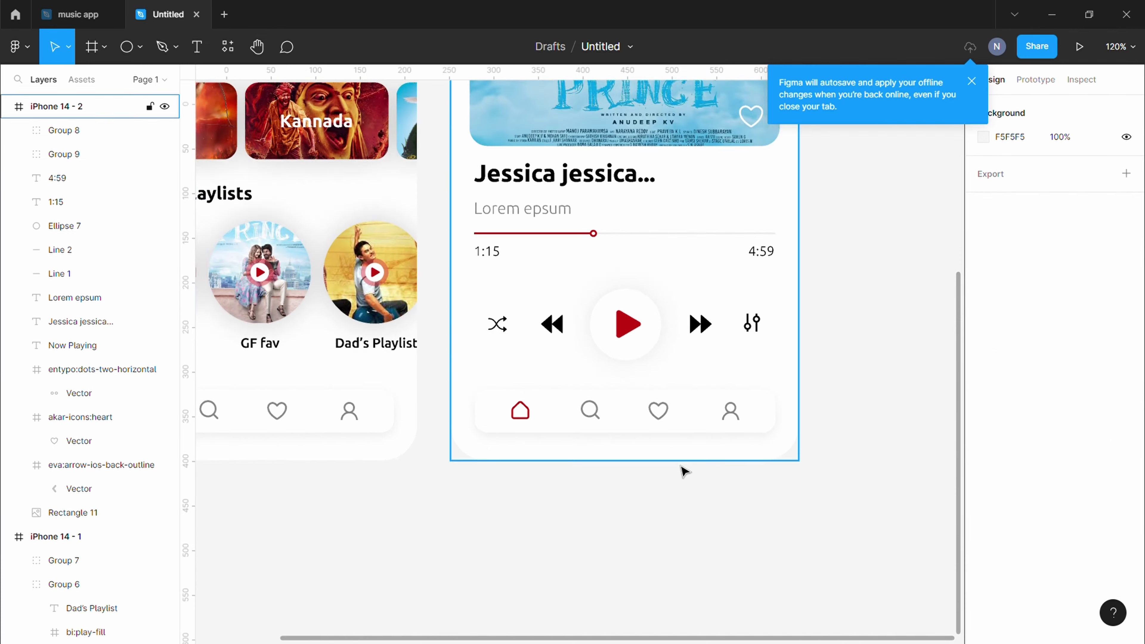
pyautogui.scroll(-2, 486, 259)
pyautogui.moveTo(568, 299)
pyautogui.mouseDown()
pyautogui.moveTo(744, 294)
pyautogui.moveTo(701, 296)
pyautogui.mouseUp()
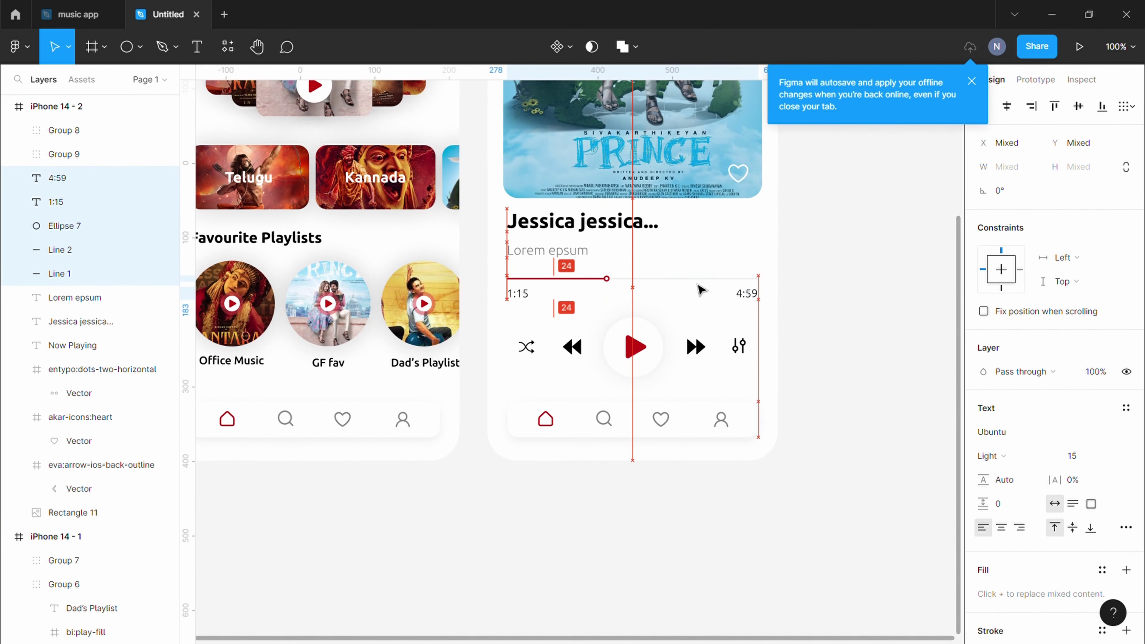
pyautogui.click(866, 281)
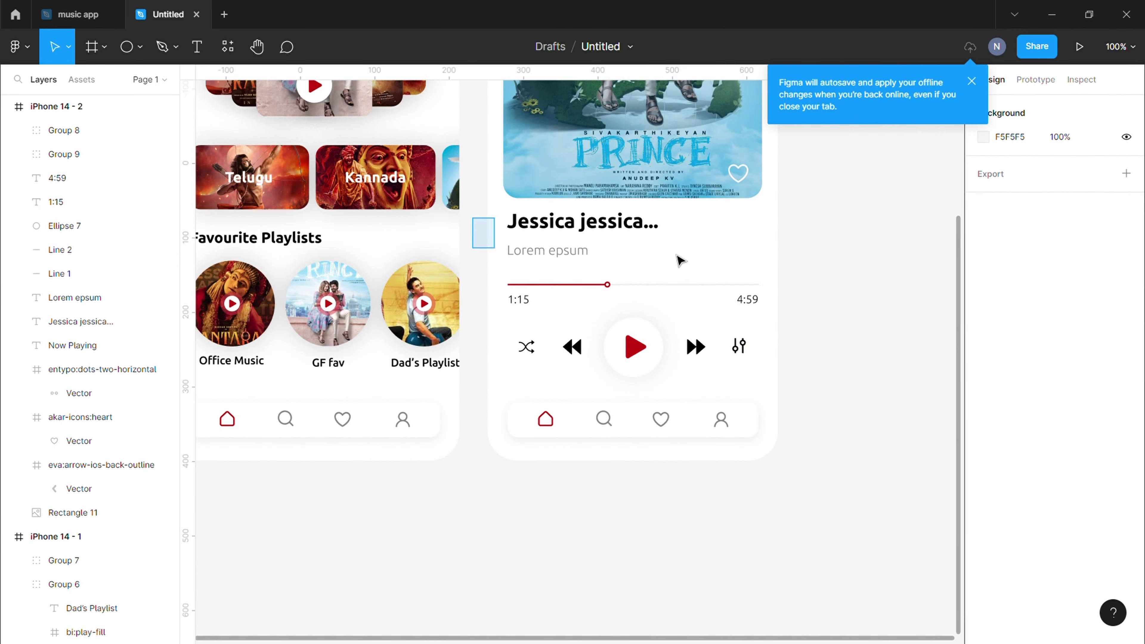
pyautogui.moveTo(474, 217); pyautogui.dragTo(631, 259)
pyautogui.click(823, 256)
pyautogui.scroll(-3, 853, 240)
pyautogui.scroll(3, 764, 378)
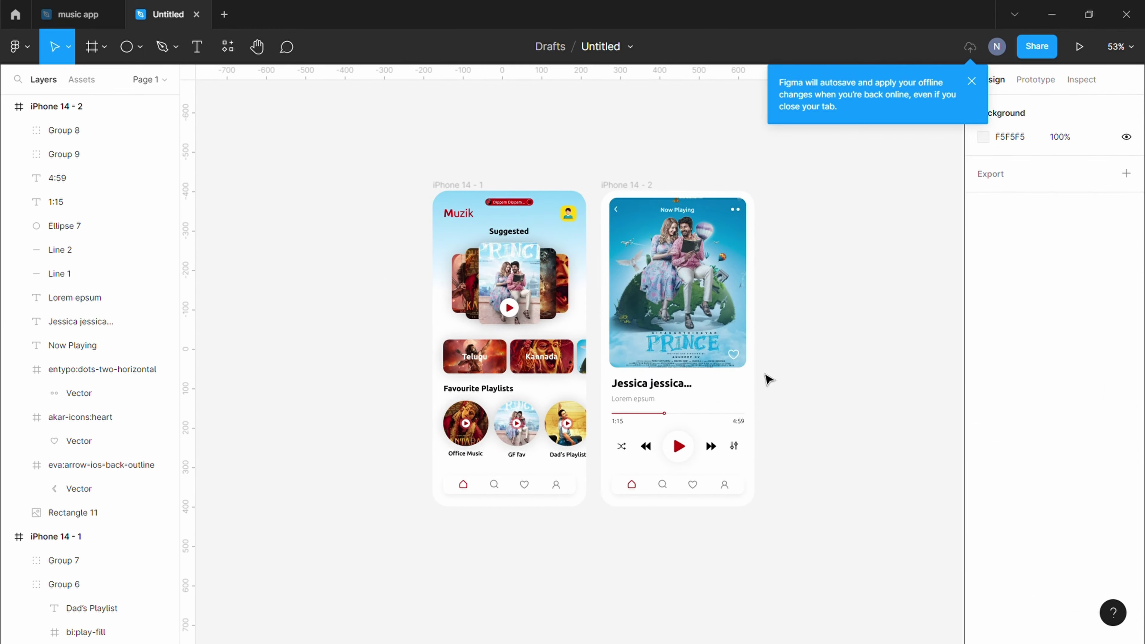
pyautogui.scroll(2, 698, 345)
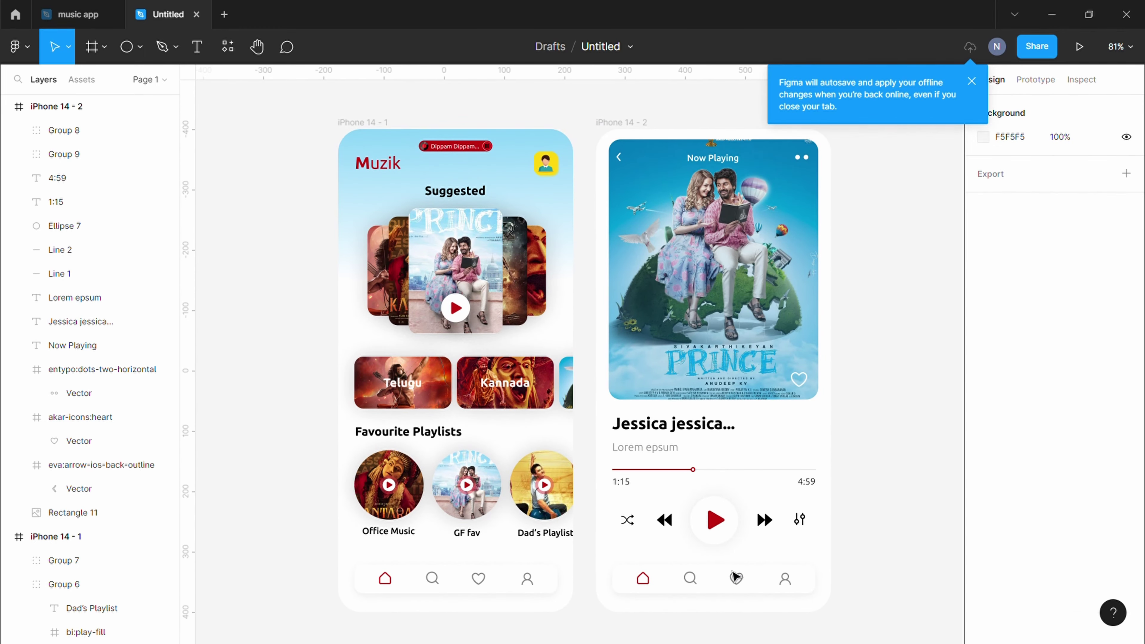
# Step: Recolour the nav bar's home icon to grey 868686 like the others
pyautogui.click(648, 584)
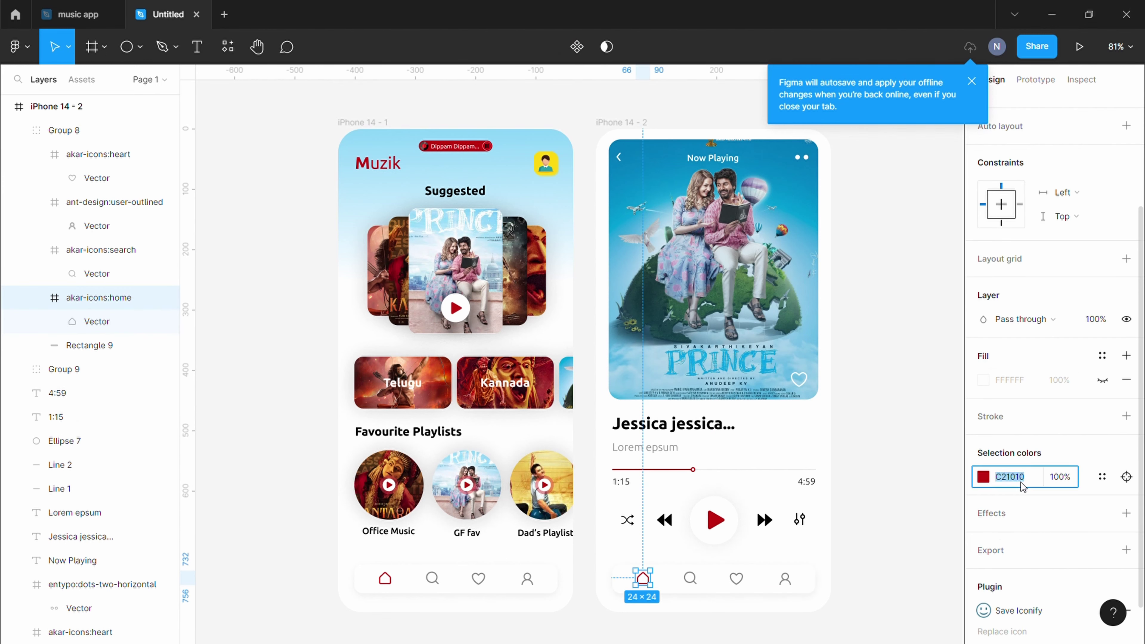
pyautogui.click(699, 587)
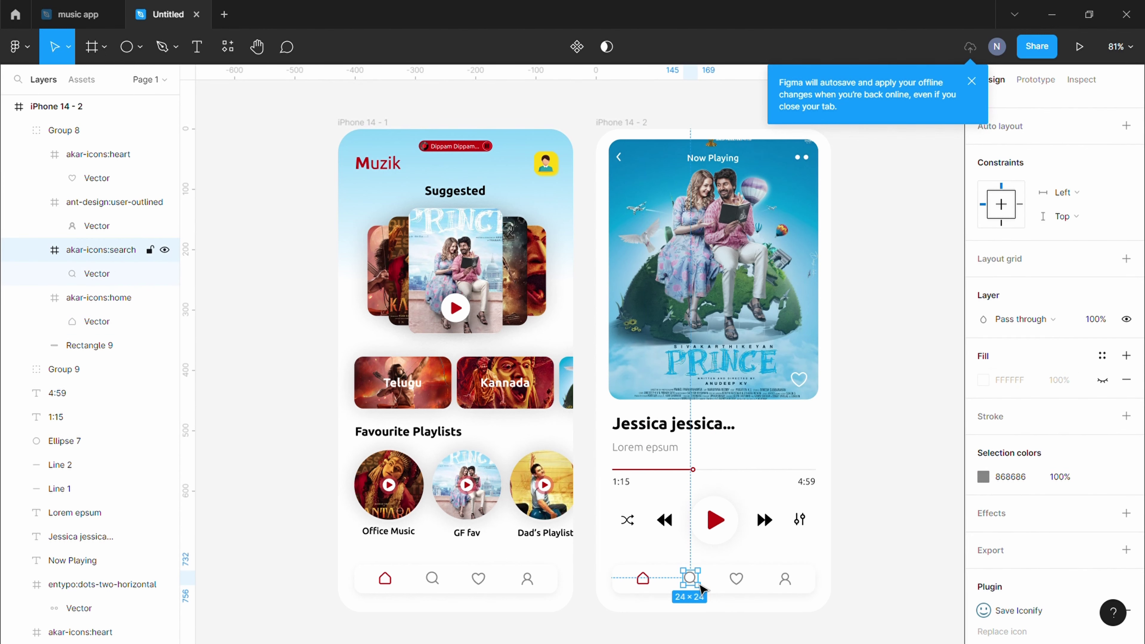
pyautogui.click(648, 583)
pyautogui.click(1009, 477)
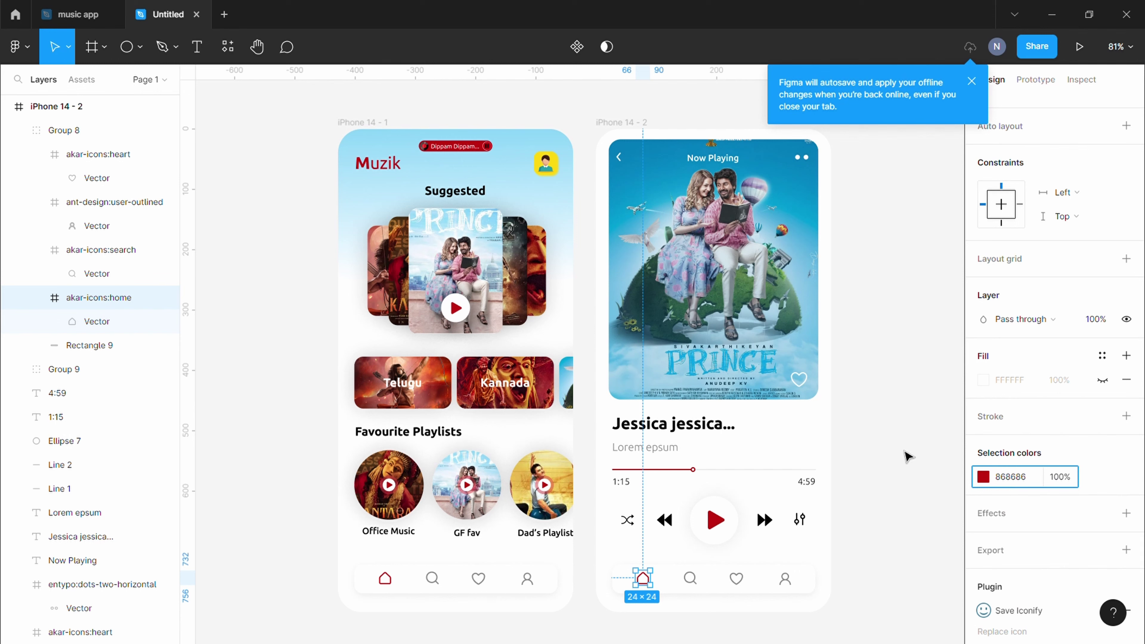
pyautogui.click(907, 456)
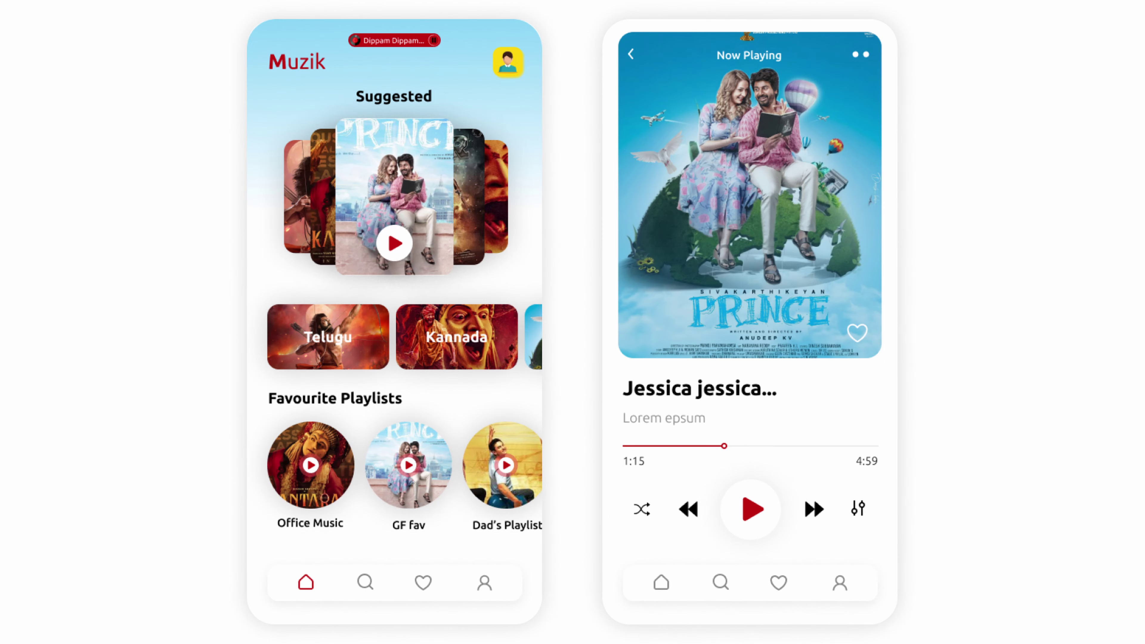